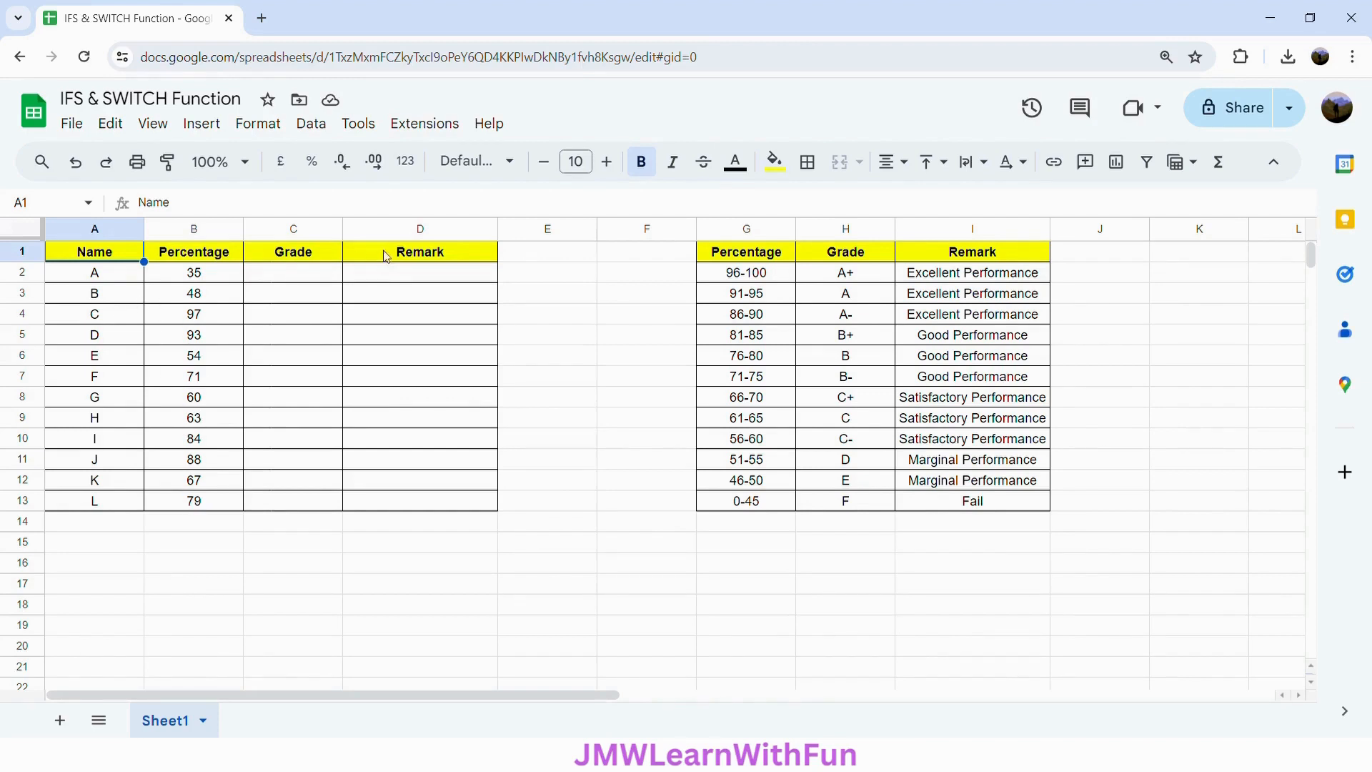
Step: Examine the empty Grade and Remark columns and the reference table of percentage ranges, from 96-100 down to 0-45
{"action": "left_click", "coordinate": [412, 258]}
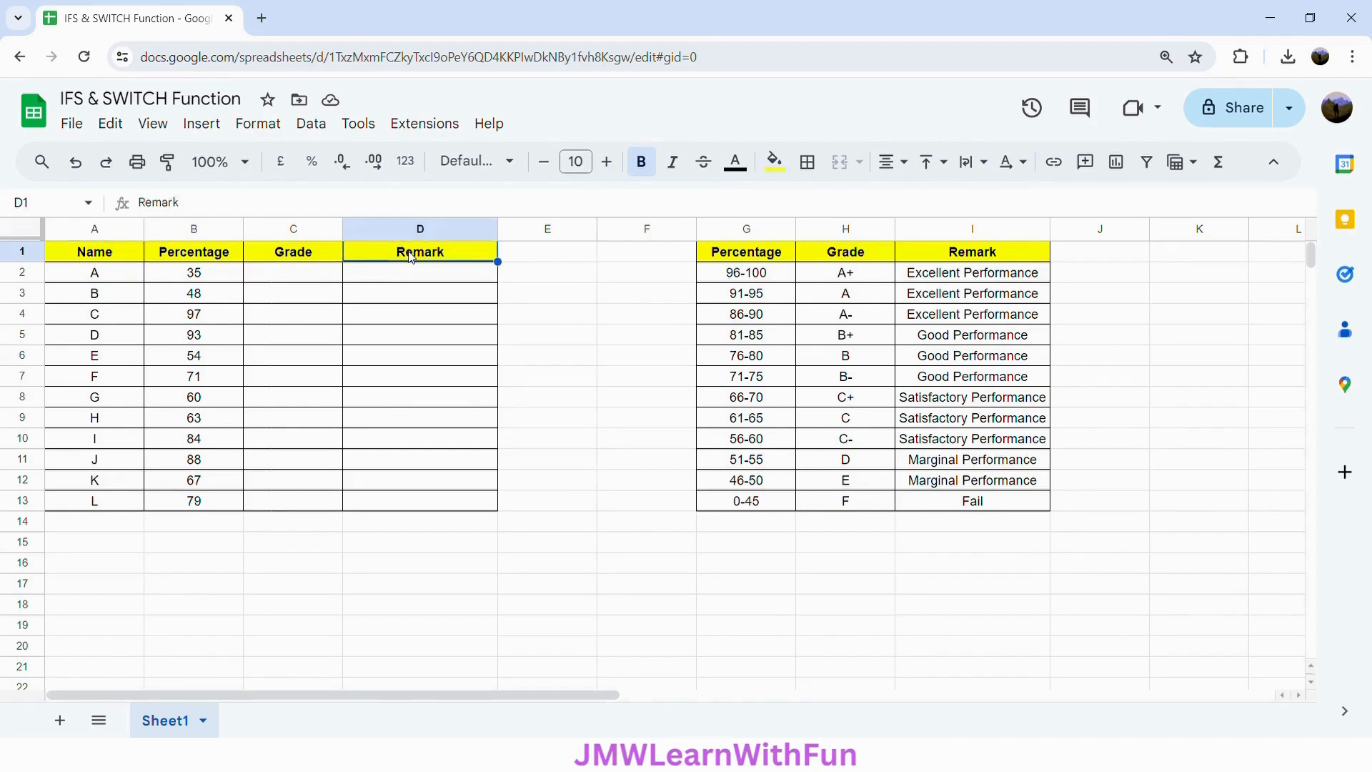
{"action": "left_click", "coordinate": [739, 261]}
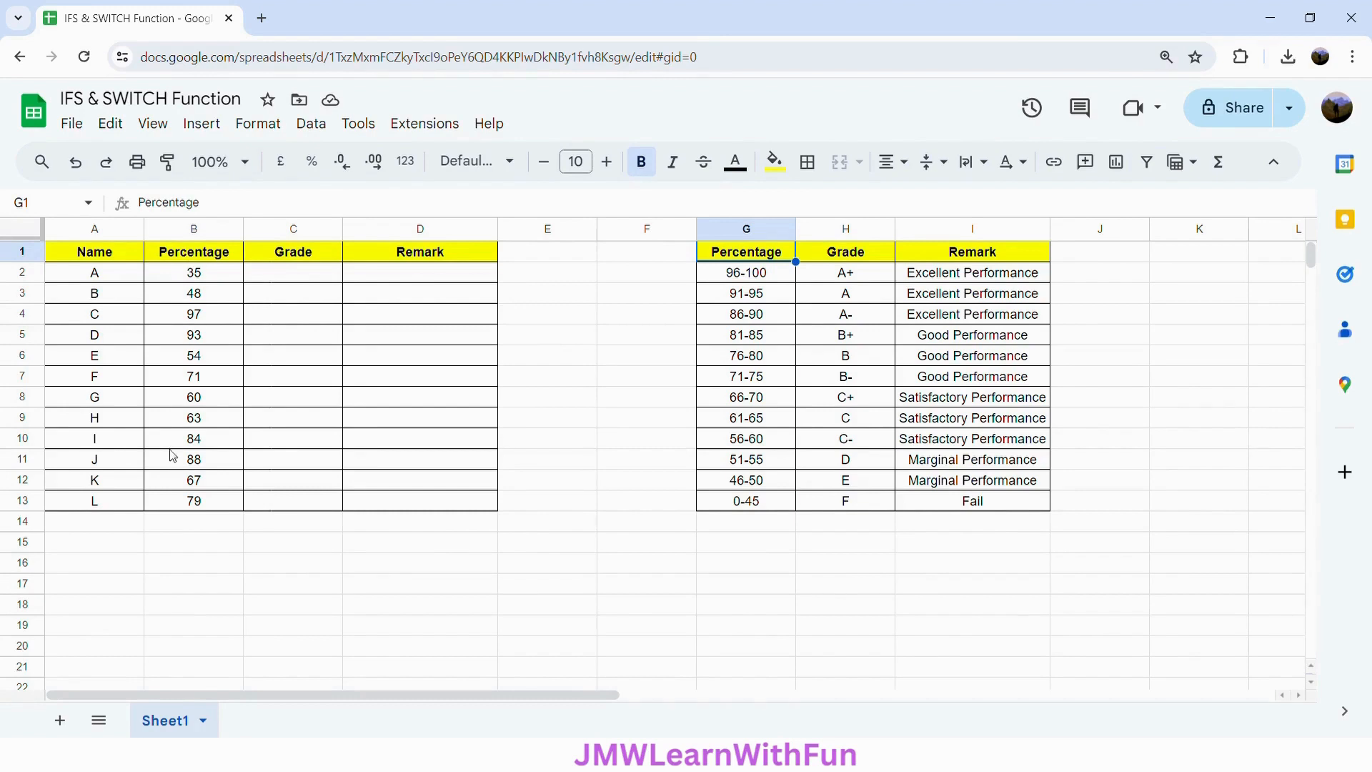
{"action": "left_click", "coordinate": [279, 282]}
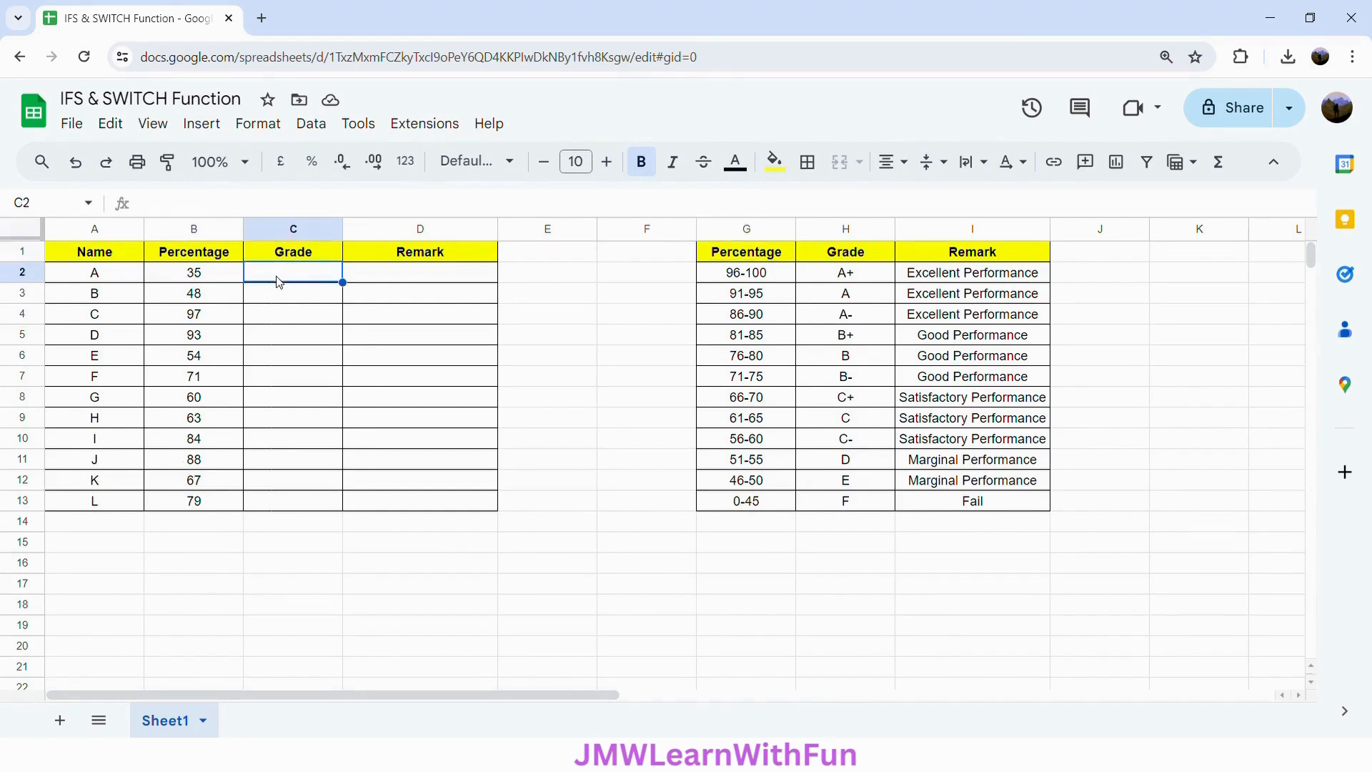
{"action": "left_click", "coordinate": [386, 280]}
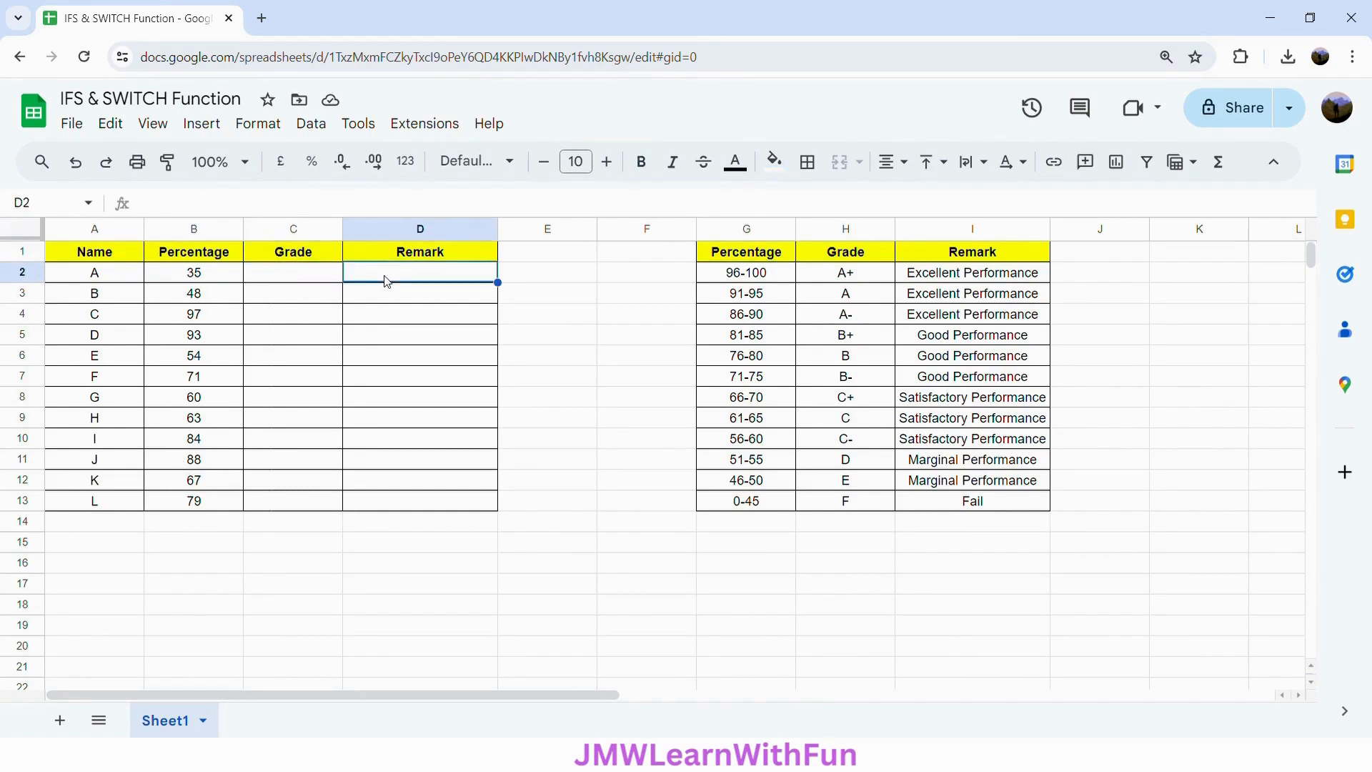
{"action": "left_click", "coordinate": [325, 275]}
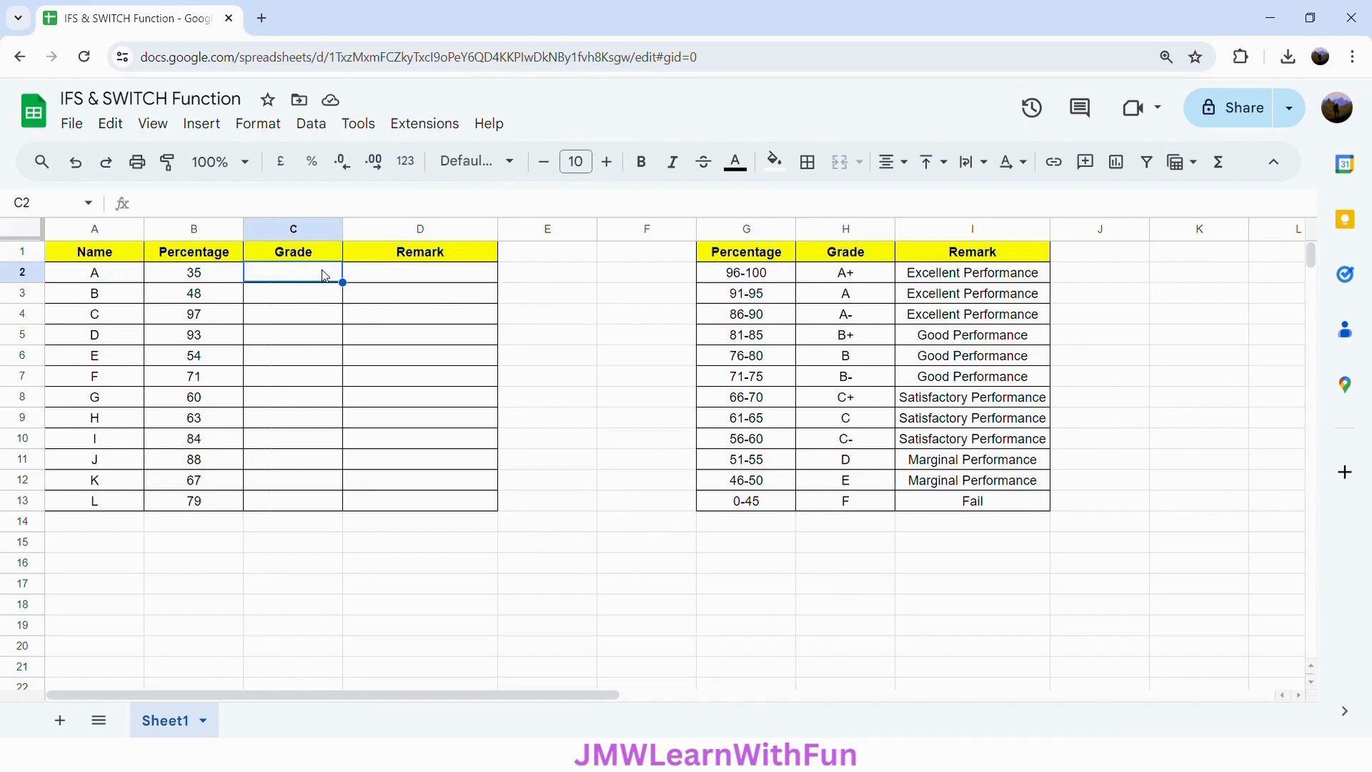
{"action": "left_click", "coordinate": [763, 279]}
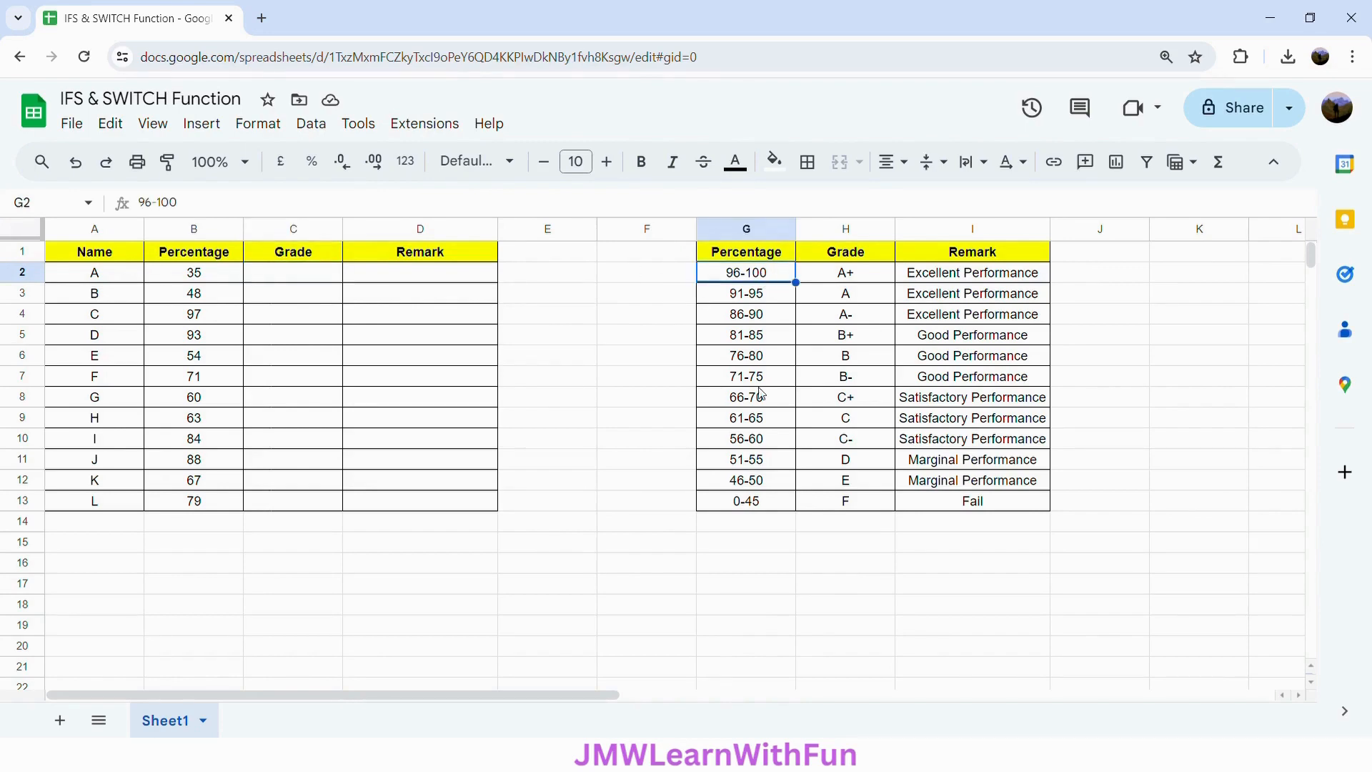
{"action": "left_click", "coordinate": [772, 506]}
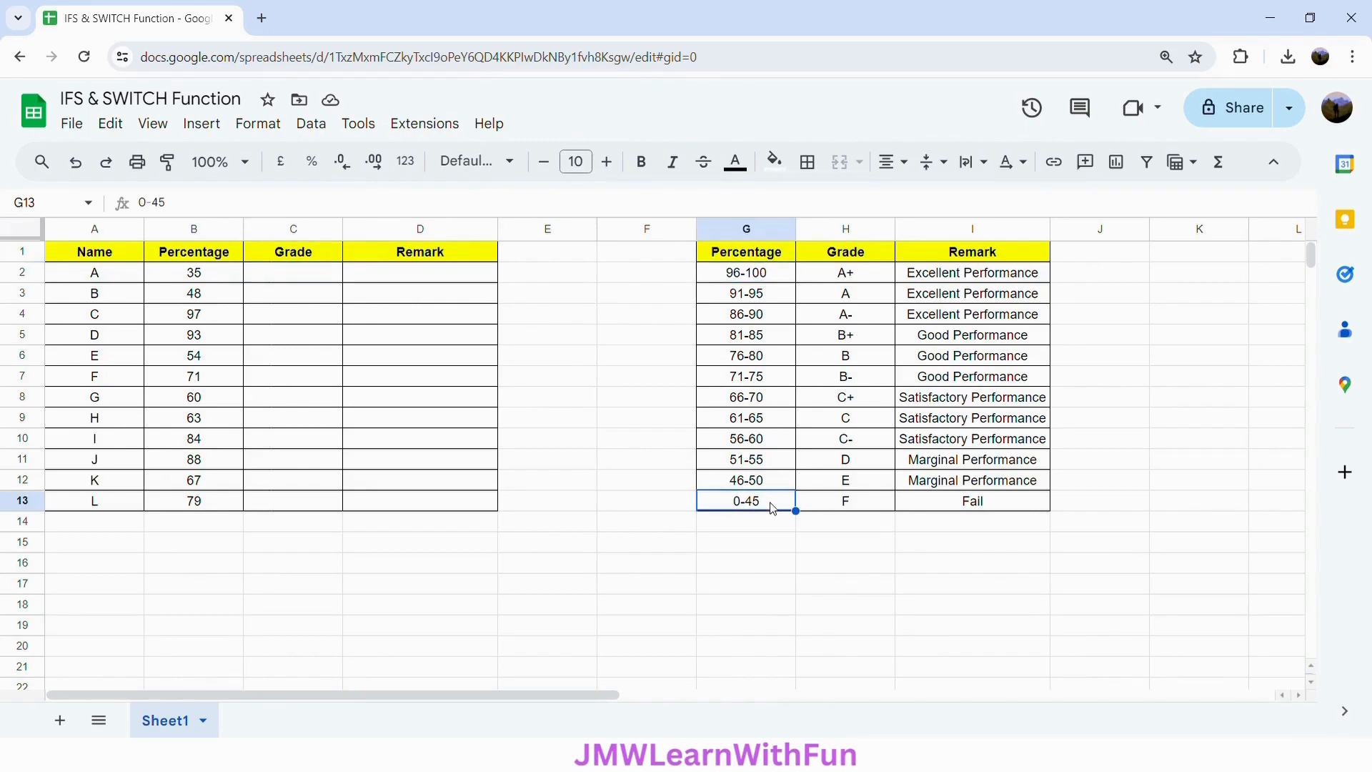
Step: Start a RIGHT formula in cell F2 with $G2 as its string argument, ready for the number of characters
{"action": "left_click", "coordinate": [649, 279]}
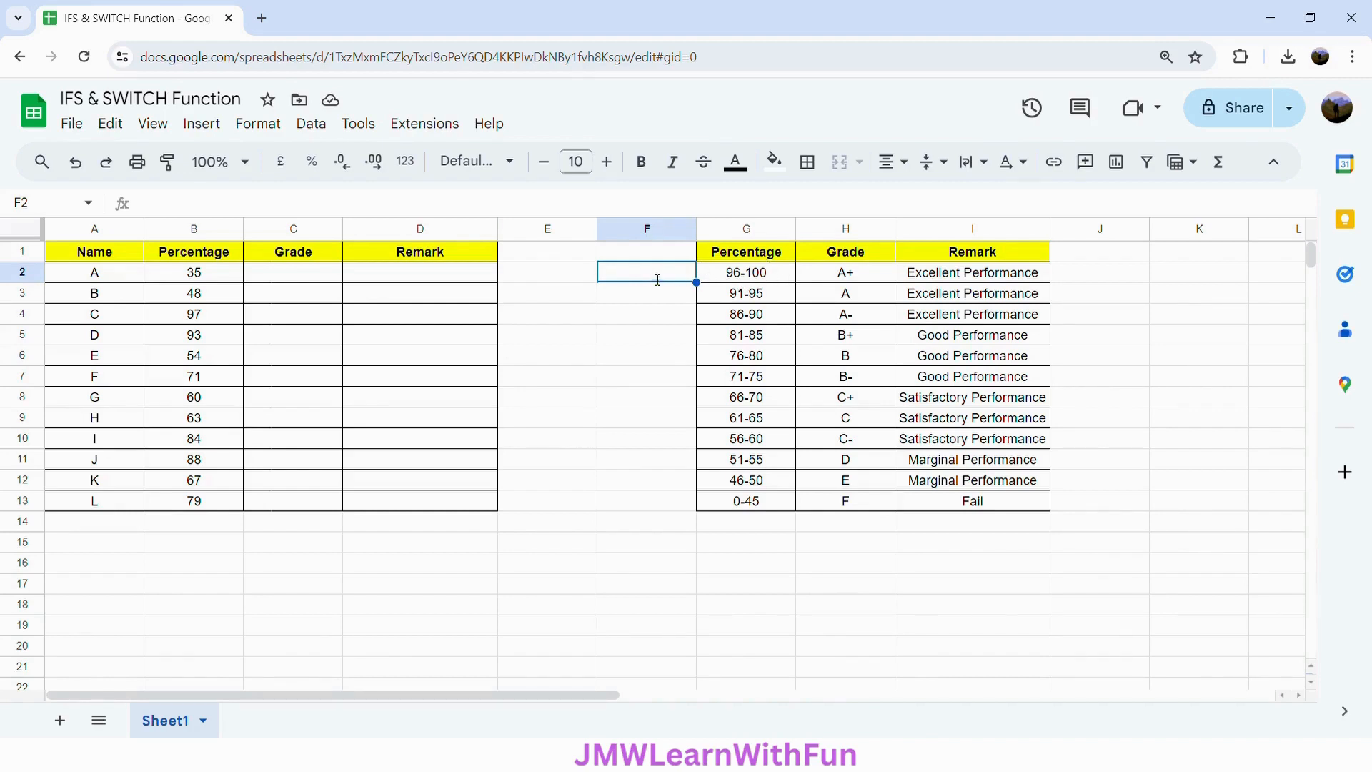
{"action": "type", "text": "=RIGHT"}
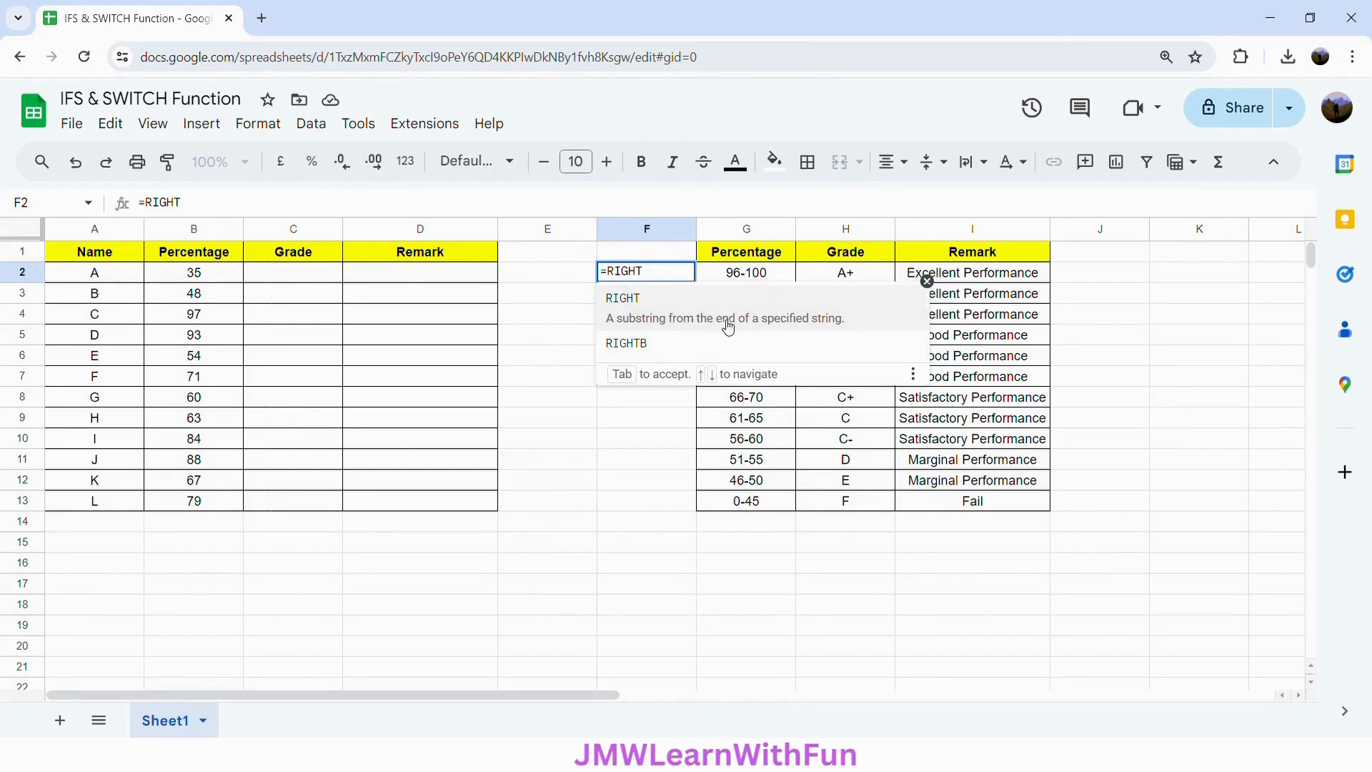
{"action": "left_click", "coordinate": [836, 326]}
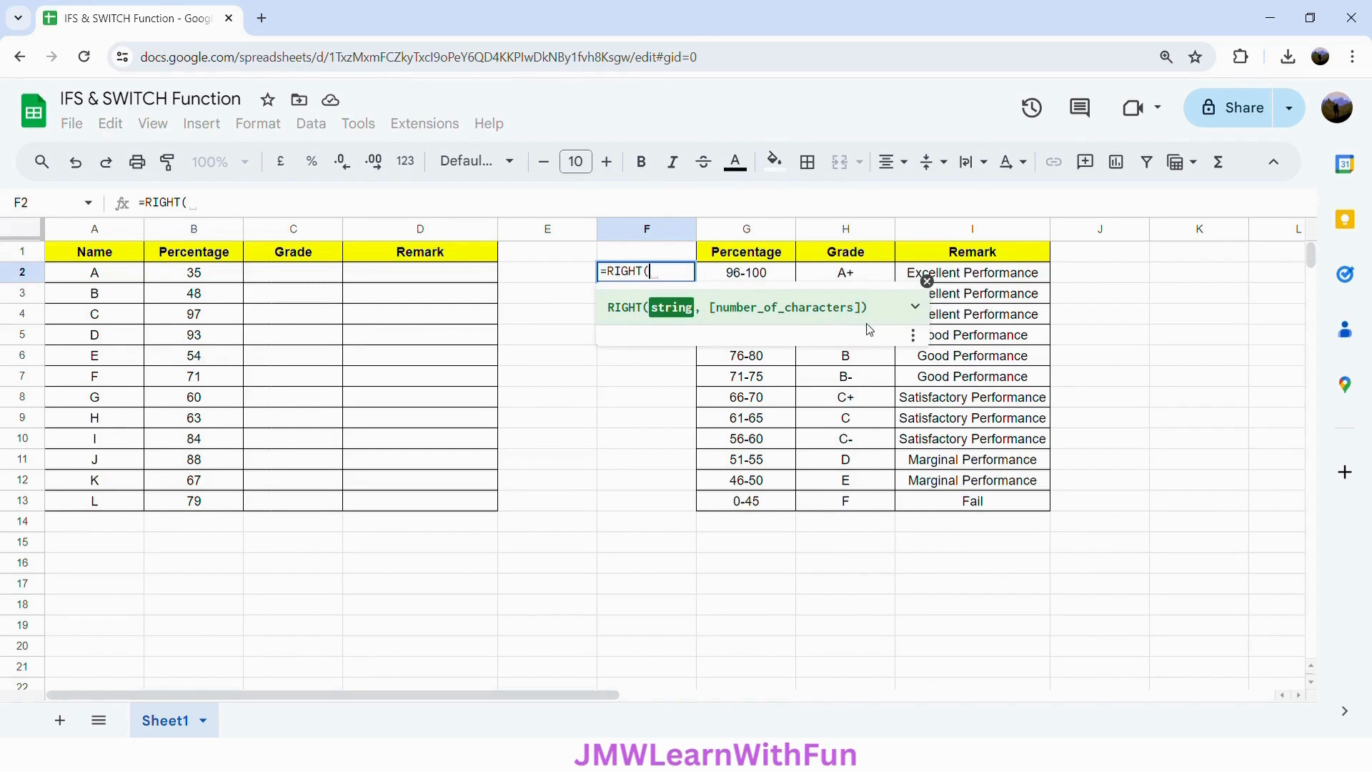
{"action": "left_click", "coordinate": [915, 307]}
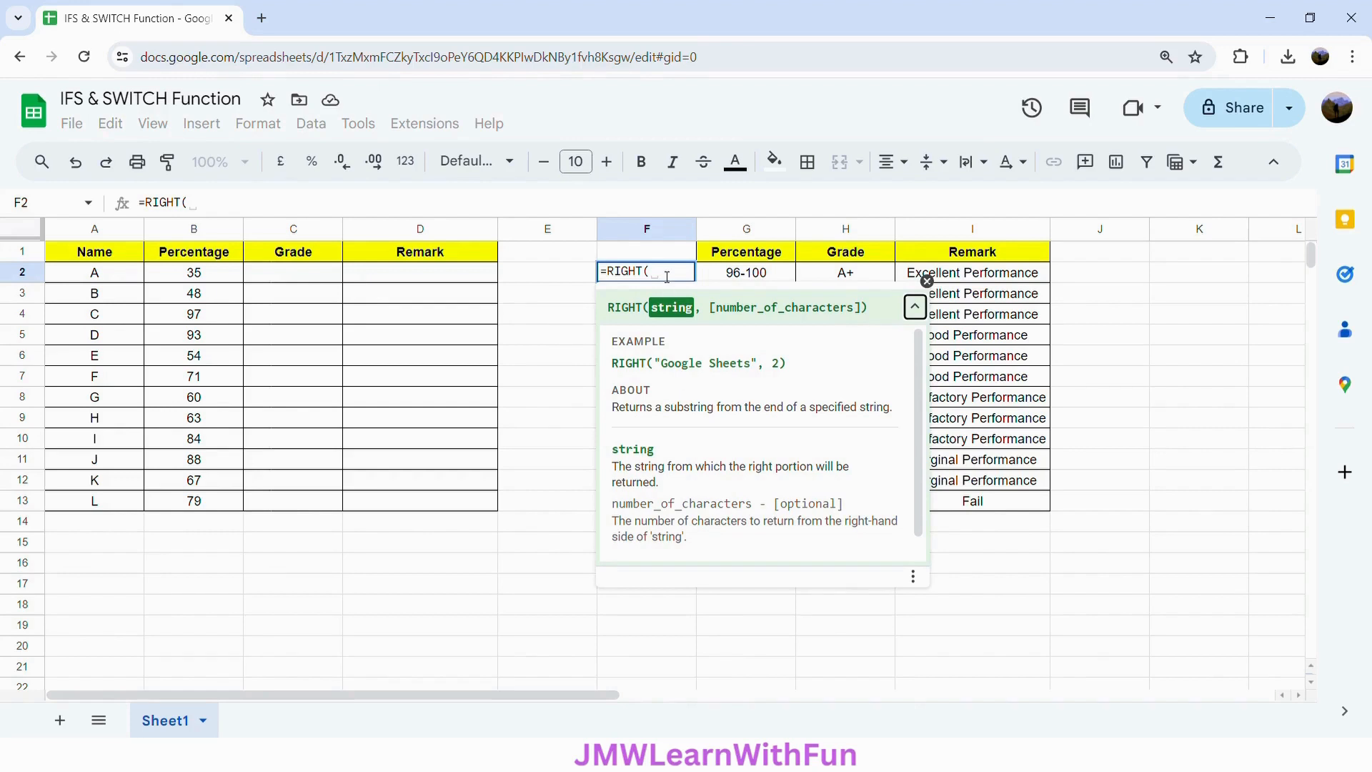
{"action": "left_click", "coordinate": [733, 275]}
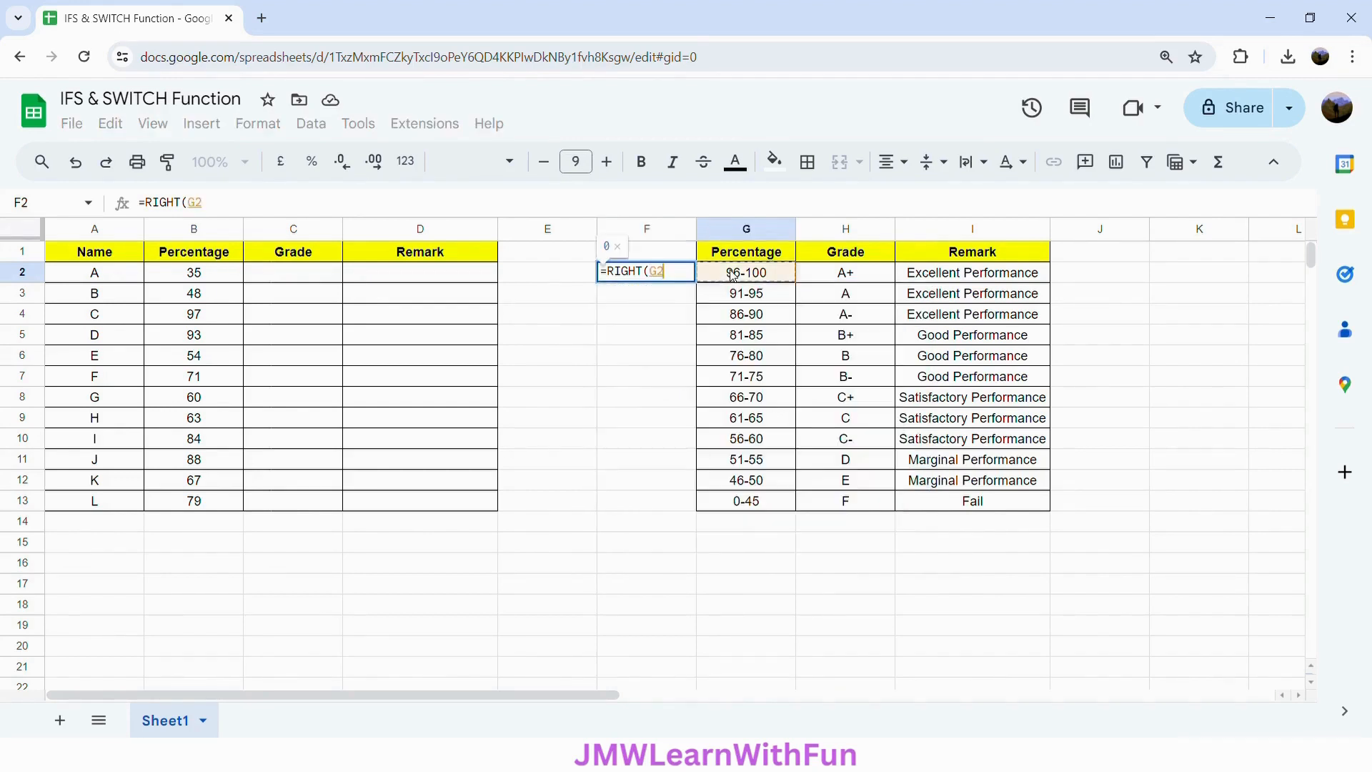
{"action": "left_click", "coordinate": [658, 280]}
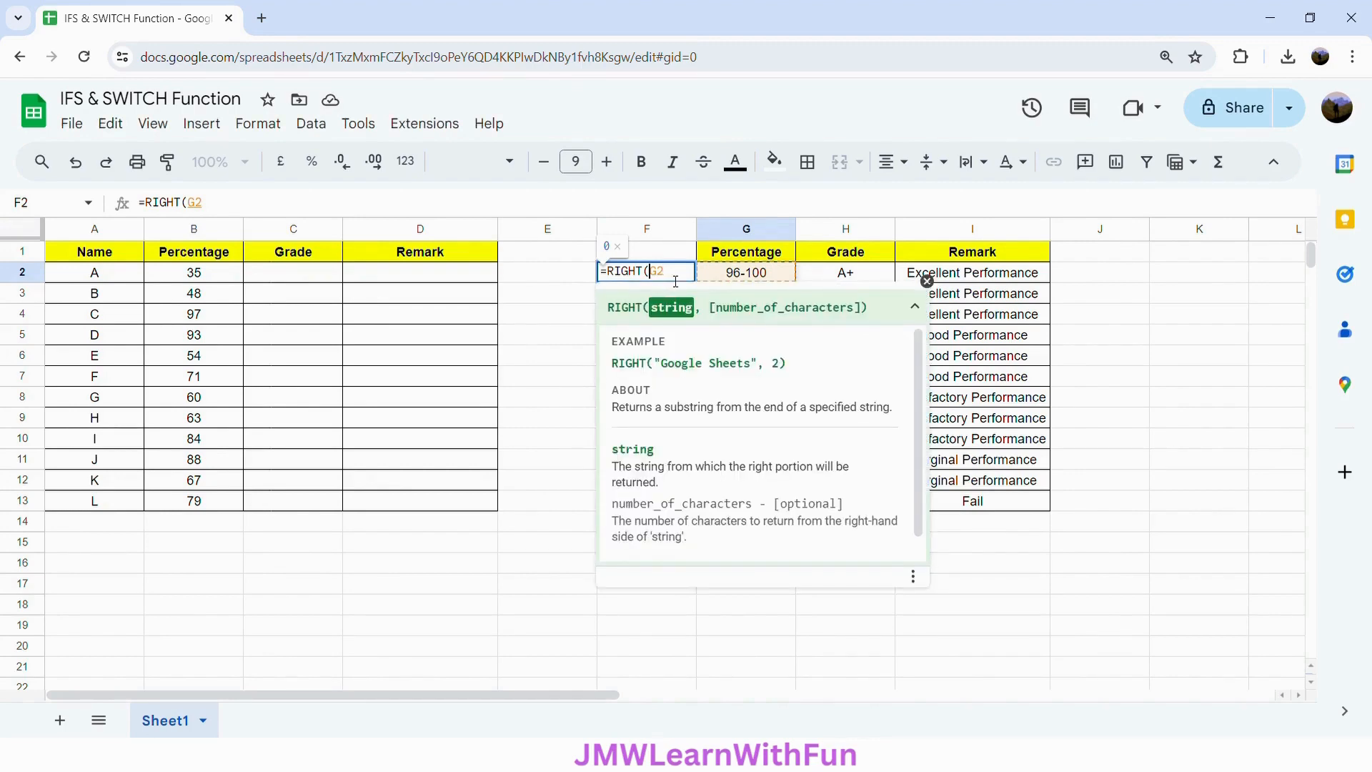
{"action": "type", "text": "$G2"}
{"action": "type", "text": ","}
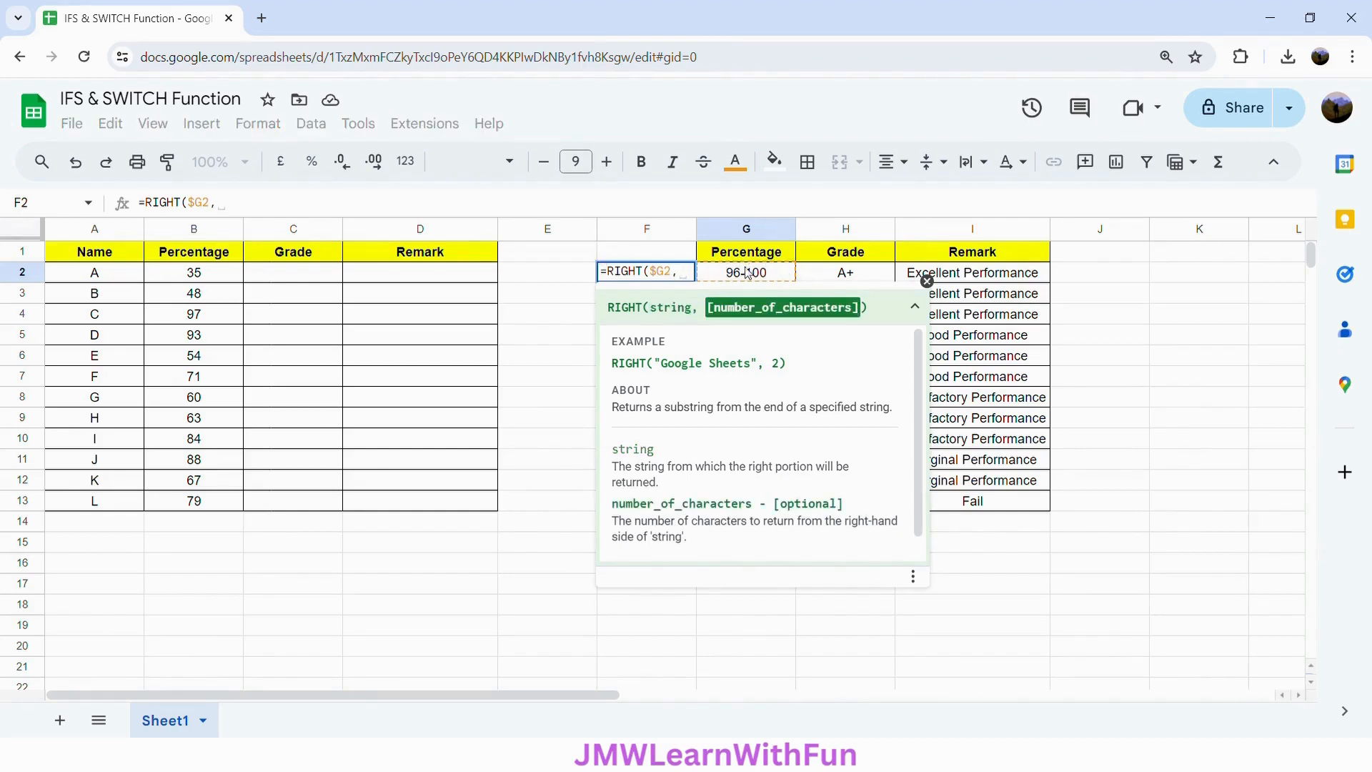
{"action": "left_click", "coordinate": [926, 281]}
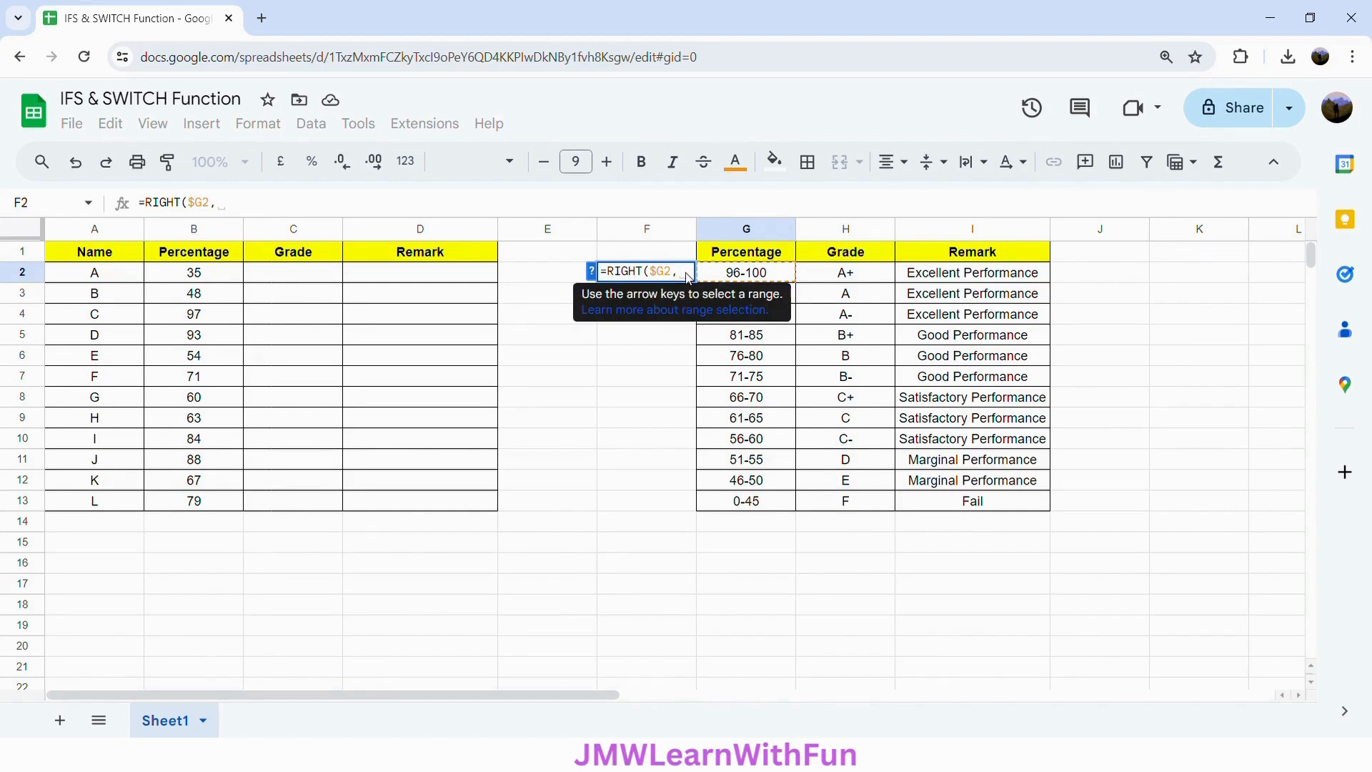
Step: Add SEARCH("-",$G2,1) as the number-of-characters argument of the RIGHT formula in F2
{"action": "type", "text": "SEARCH"}
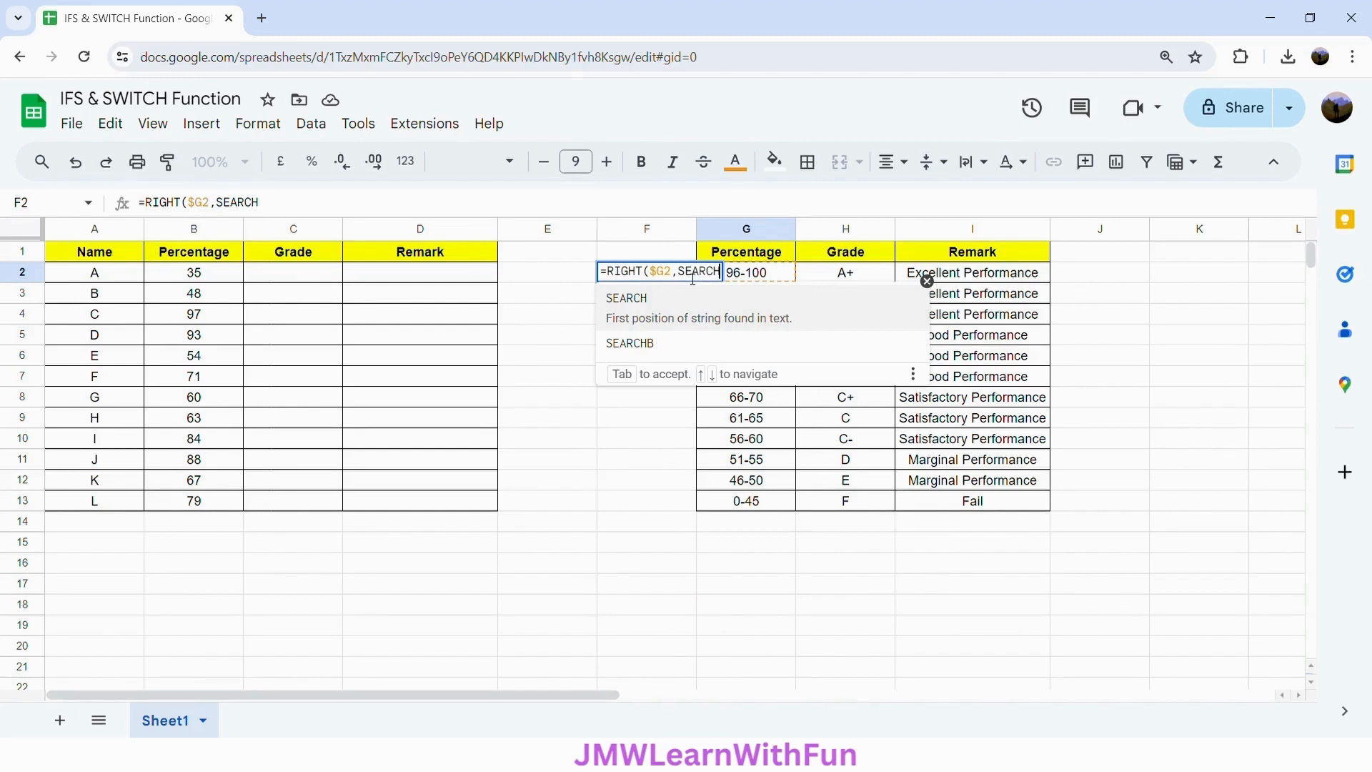
{"action": "left_click", "coordinate": [643, 319]}
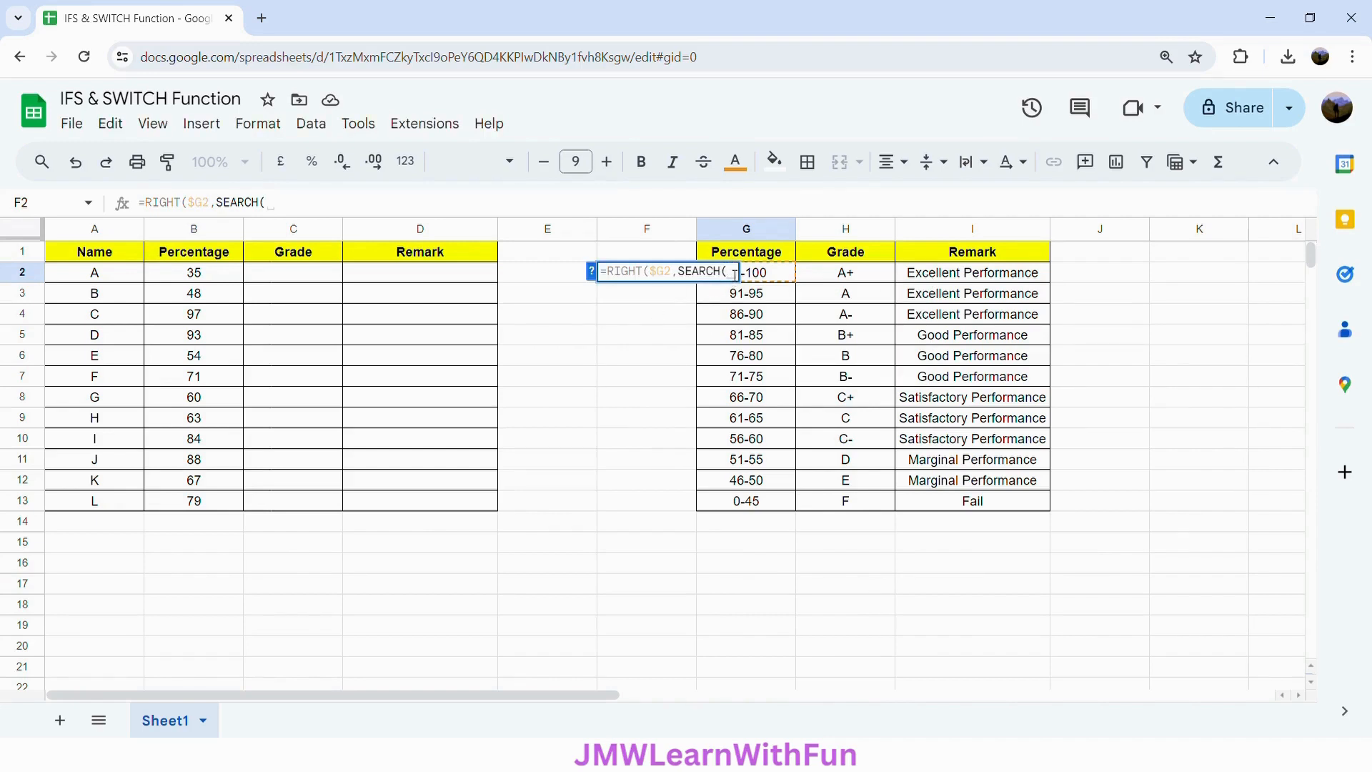
{"action": "left_click", "coordinate": [593, 274]}
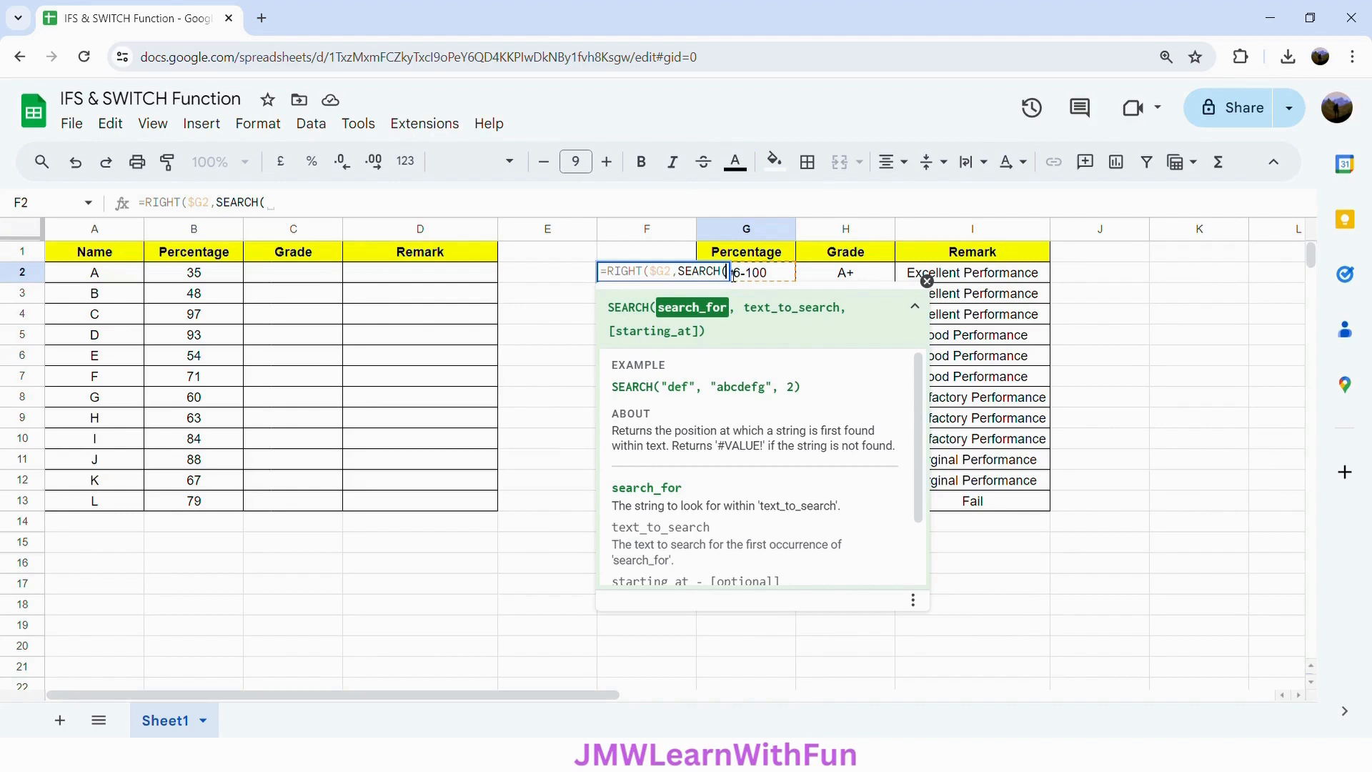
{"action": "type", "text": "\"-\","}
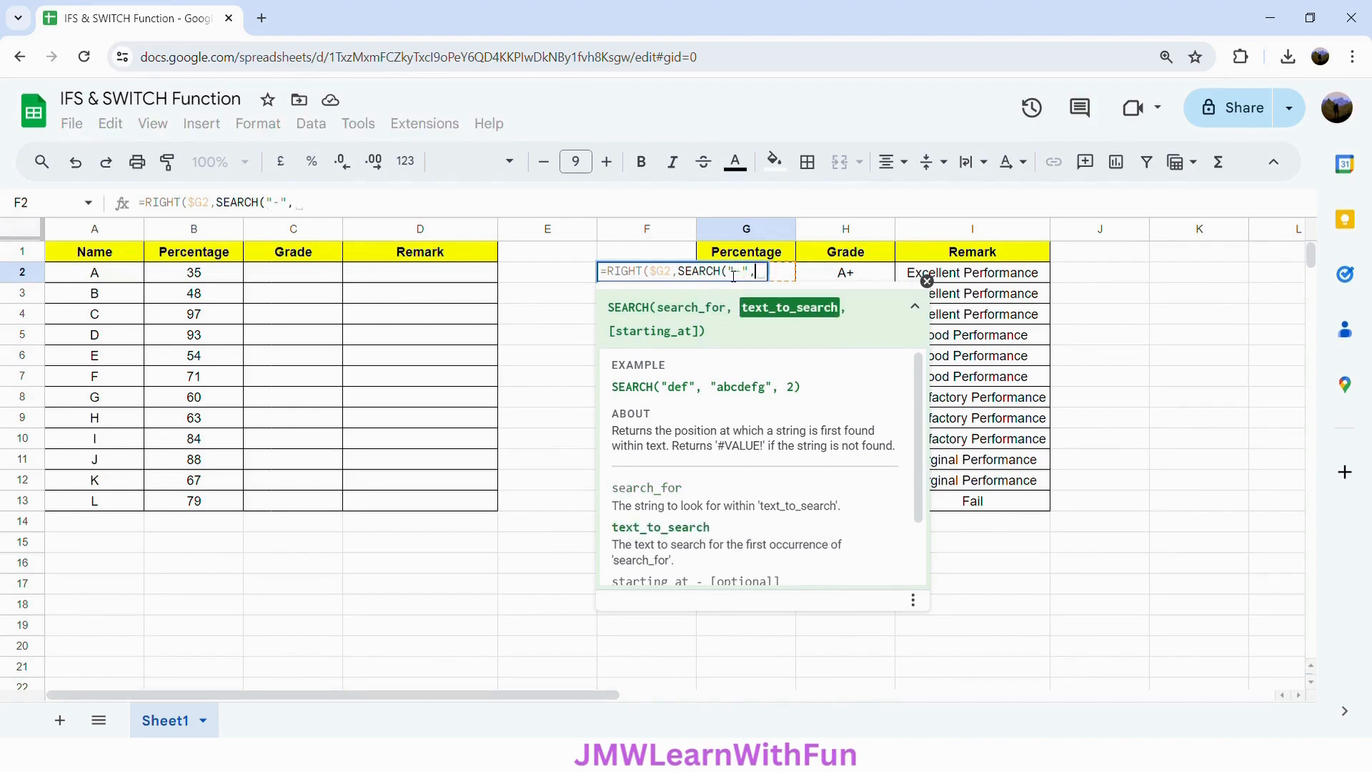
{"action": "double_click", "coordinate": [657, 277]}
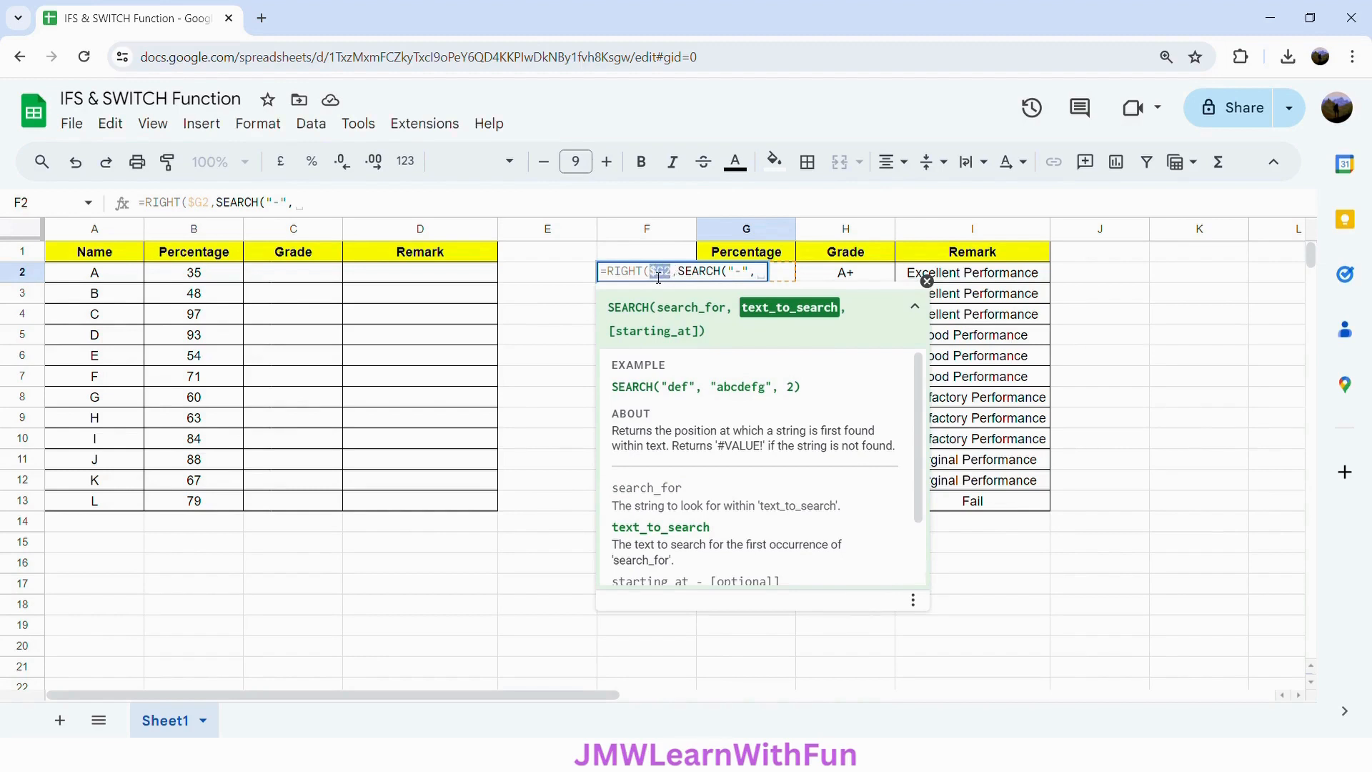
{"action": "left_click", "coordinate": [760, 275]}
{"action": "type", "text": "$G2"}
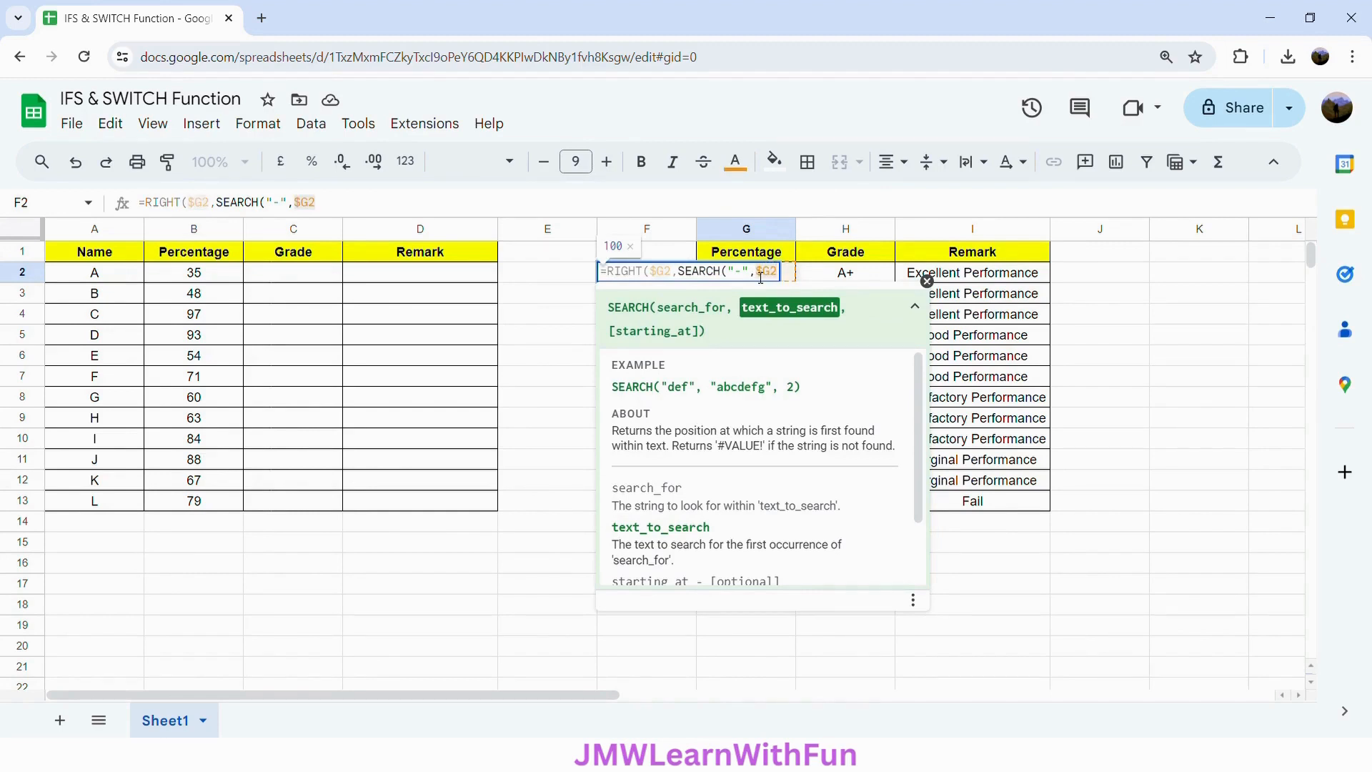
{"action": "type", "text": ",1"}
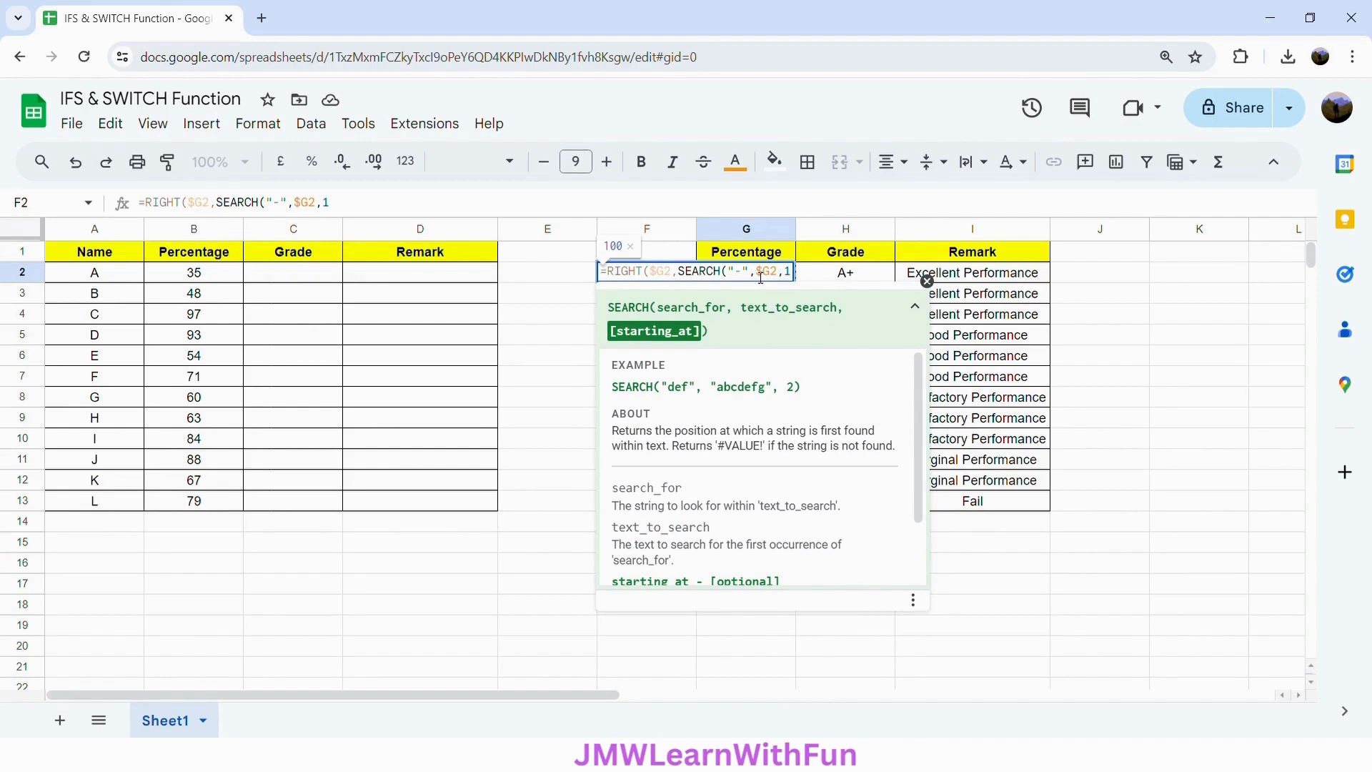
{"action": "type", "text": ")"}
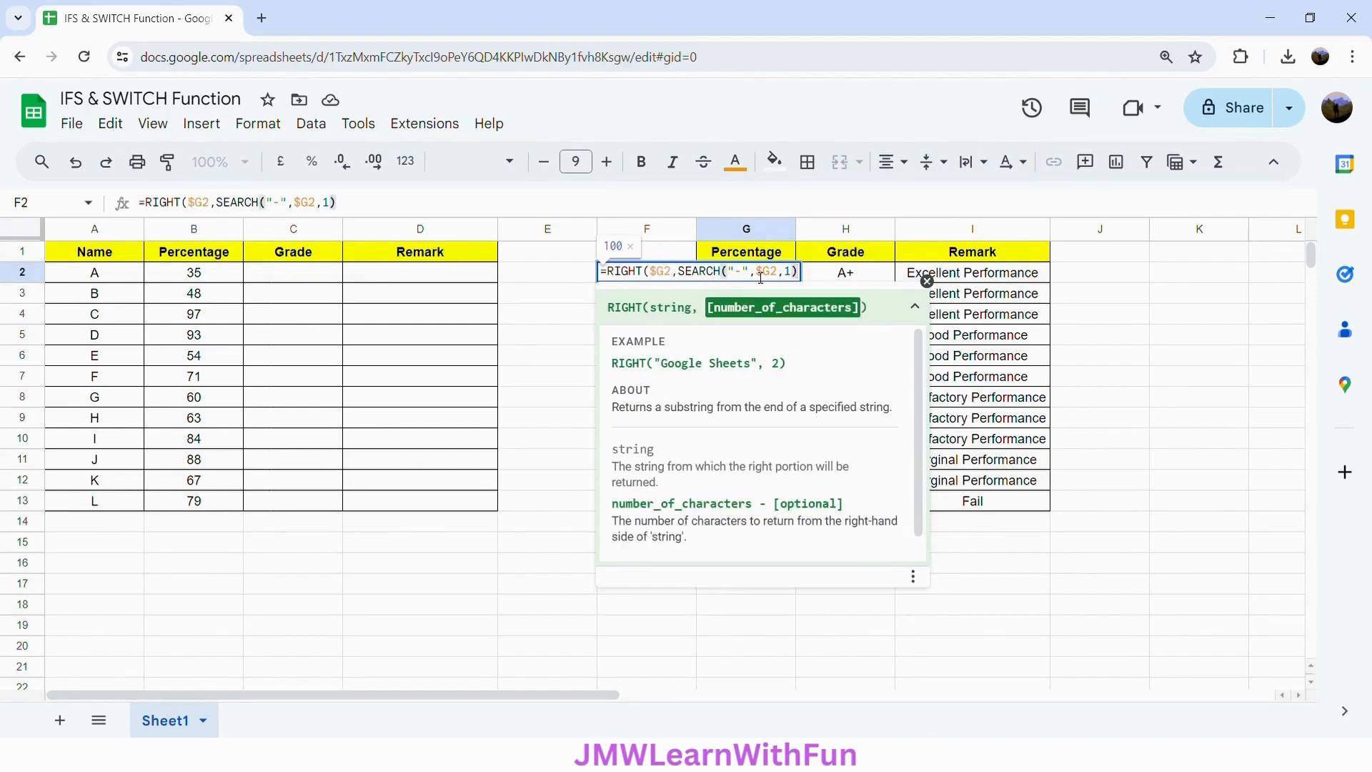
{"action": "left_click", "coordinate": [927, 280]}
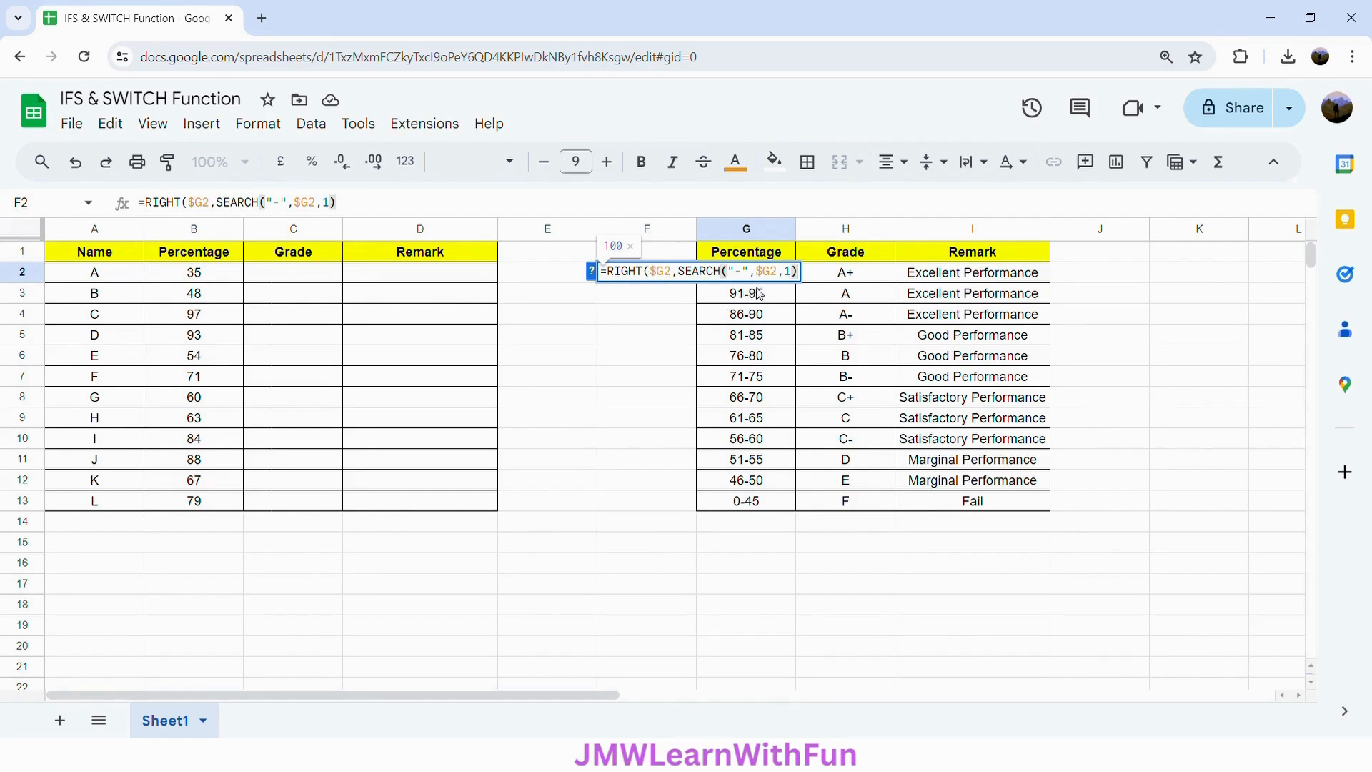
Step: Insert the opening of a LEN function directly before SEARCH in the F2 formula
{"action": "left_click", "coordinate": [684, 273]}
{"action": "type", "text": "LEN"}
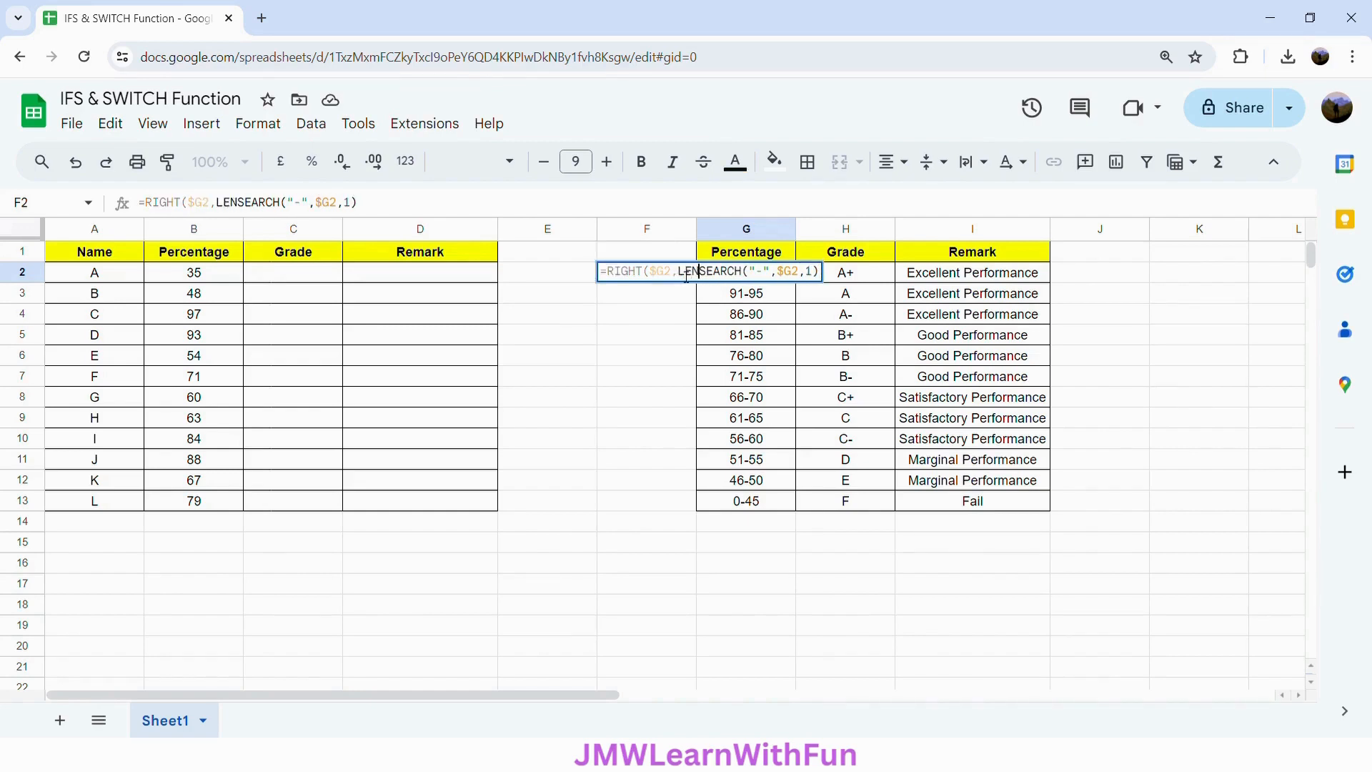
{"action": "type", "text": "("}
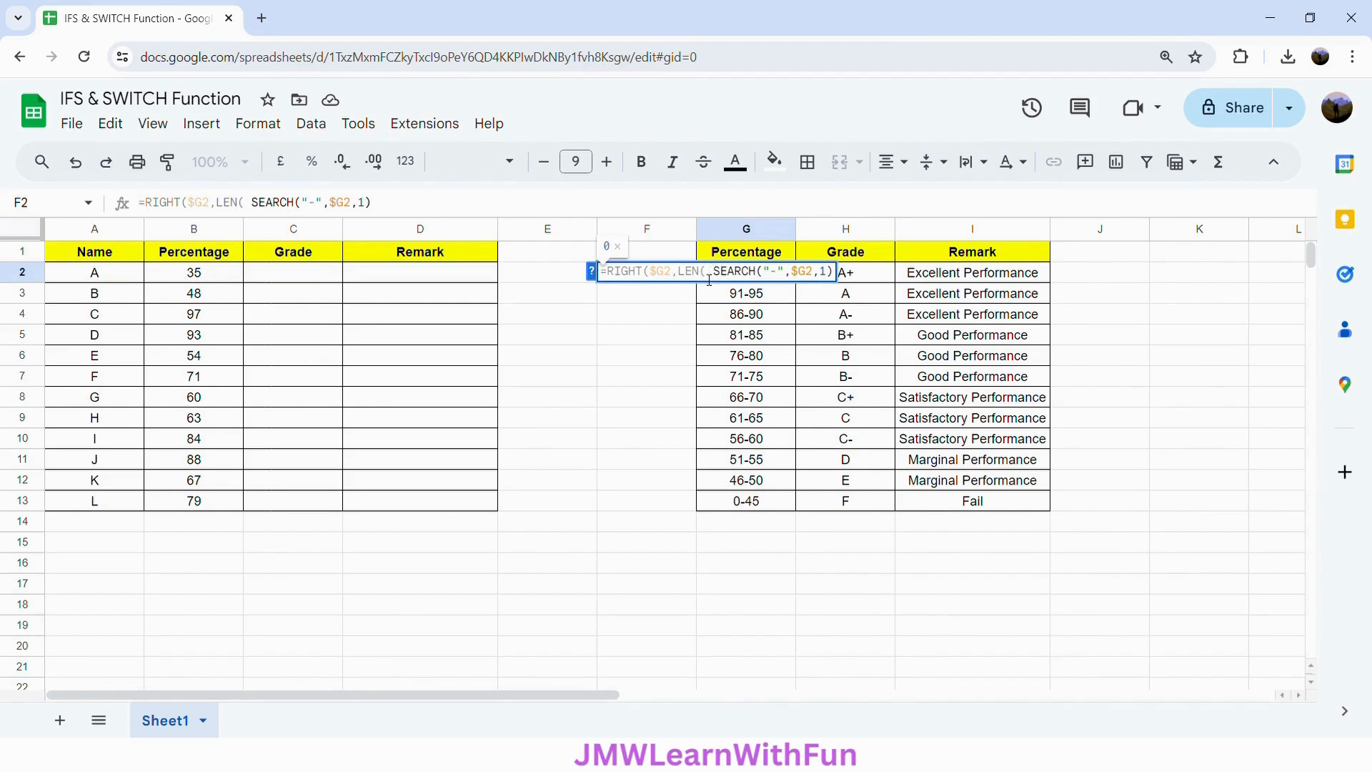
{"action": "left_click", "coordinate": [709, 278]}
{"action": "left_click", "coordinate": [683, 276]}
{"action": "left_click", "coordinate": [592, 273]}
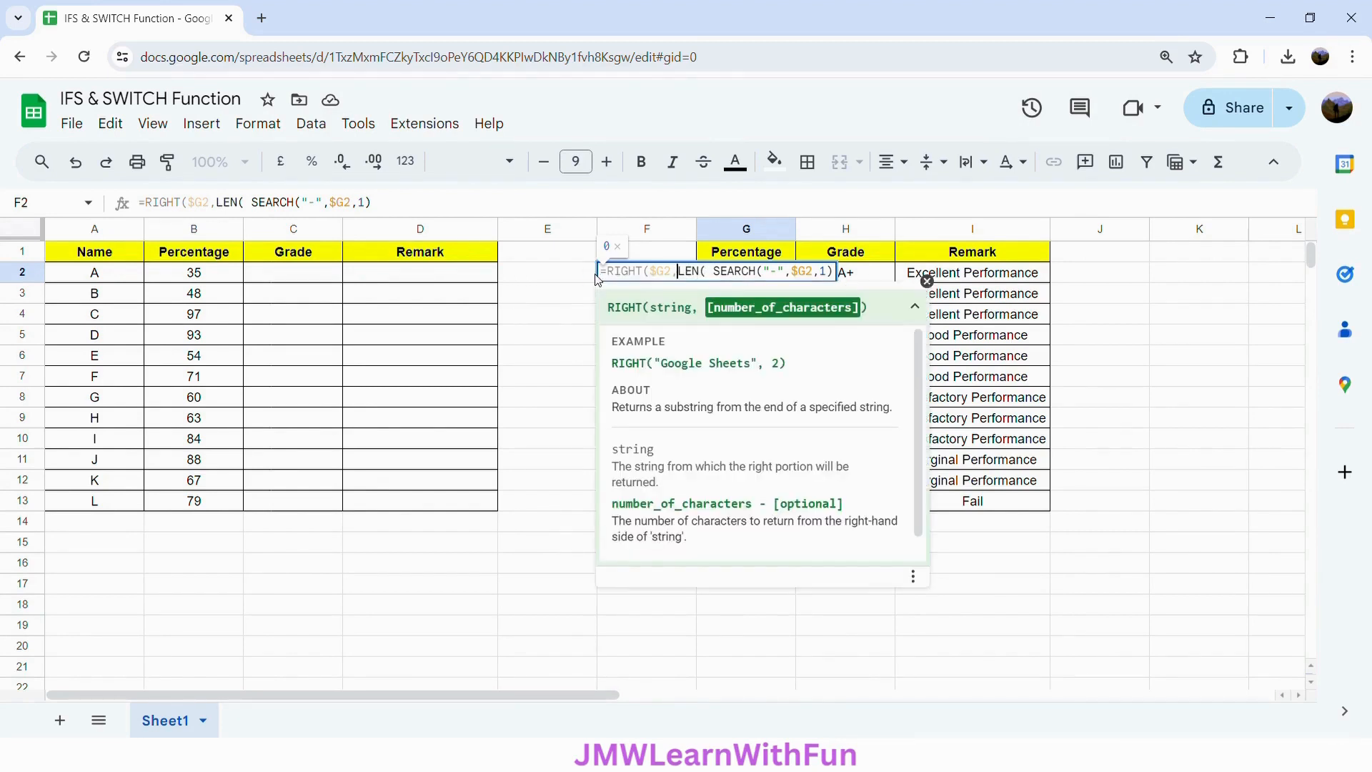
{"action": "left_click", "coordinate": [710, 278]}
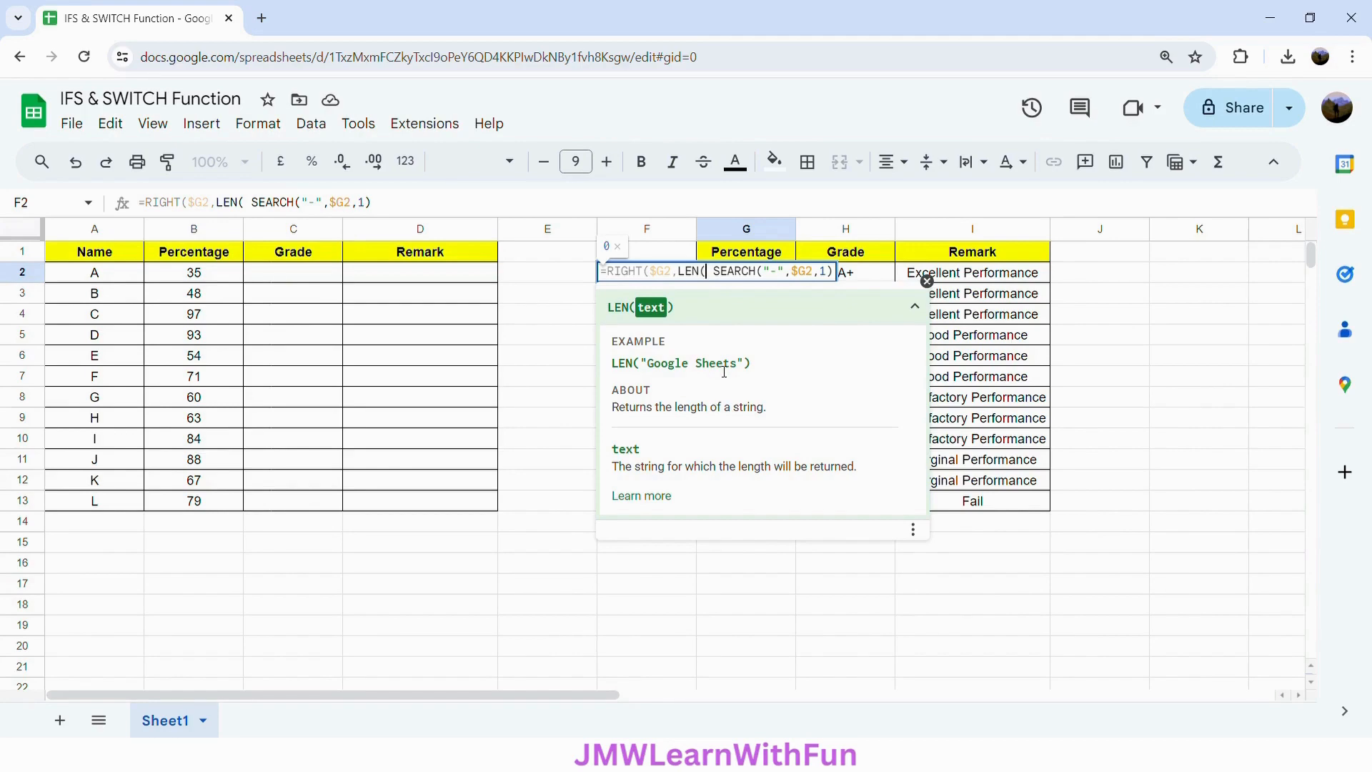
Step: Complete the LEN function with $G2 and subtract the SEARCH result from it, giving LEN($G2)-SEARCH("-",$G2,1)
{"action": "left_click_drag", "start_coordinate": [790, 273], "coordinate": [818, 281]}
{"action": "key", "text": "ctrl+c"}
{"action": "left_click", "coordinate": [717, 273]}
{"action": "key", "text": "ctrl+v"}
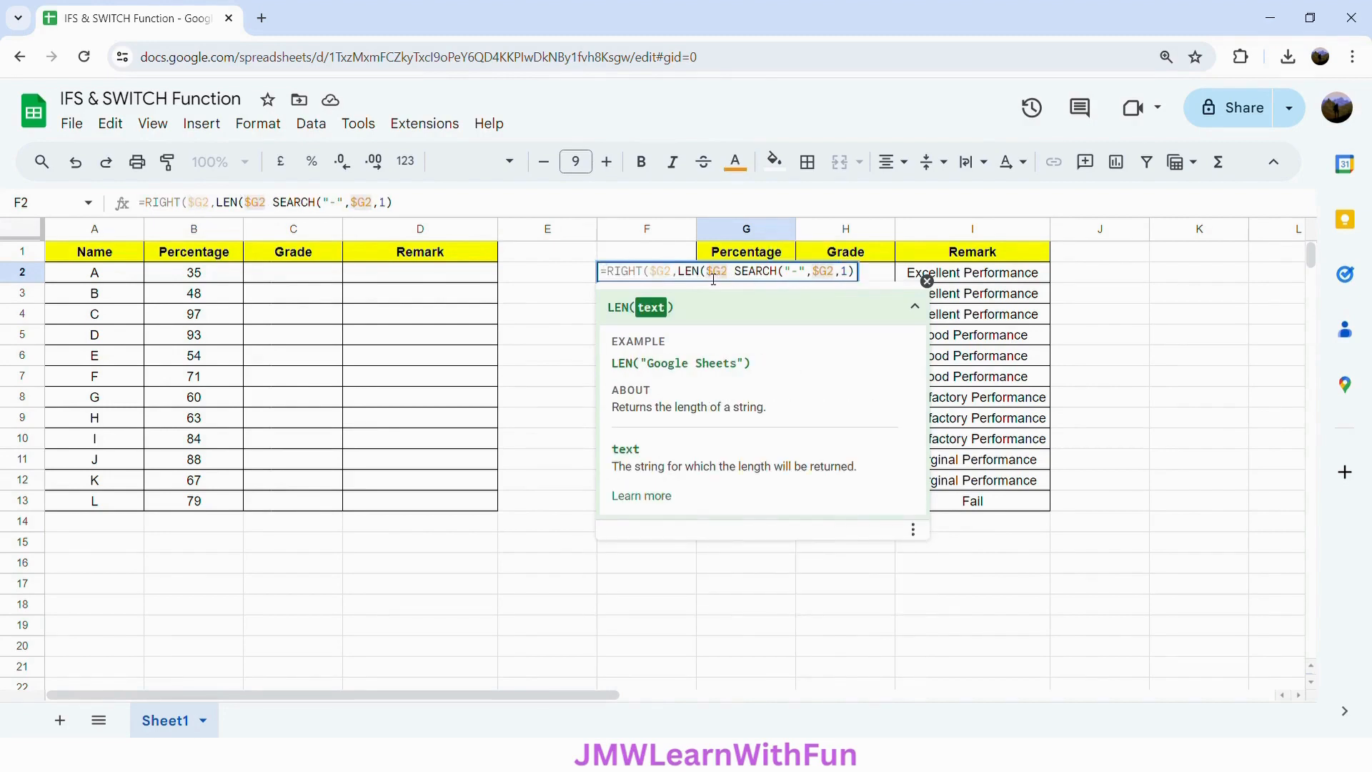
{"action": "type", "text": ")"}
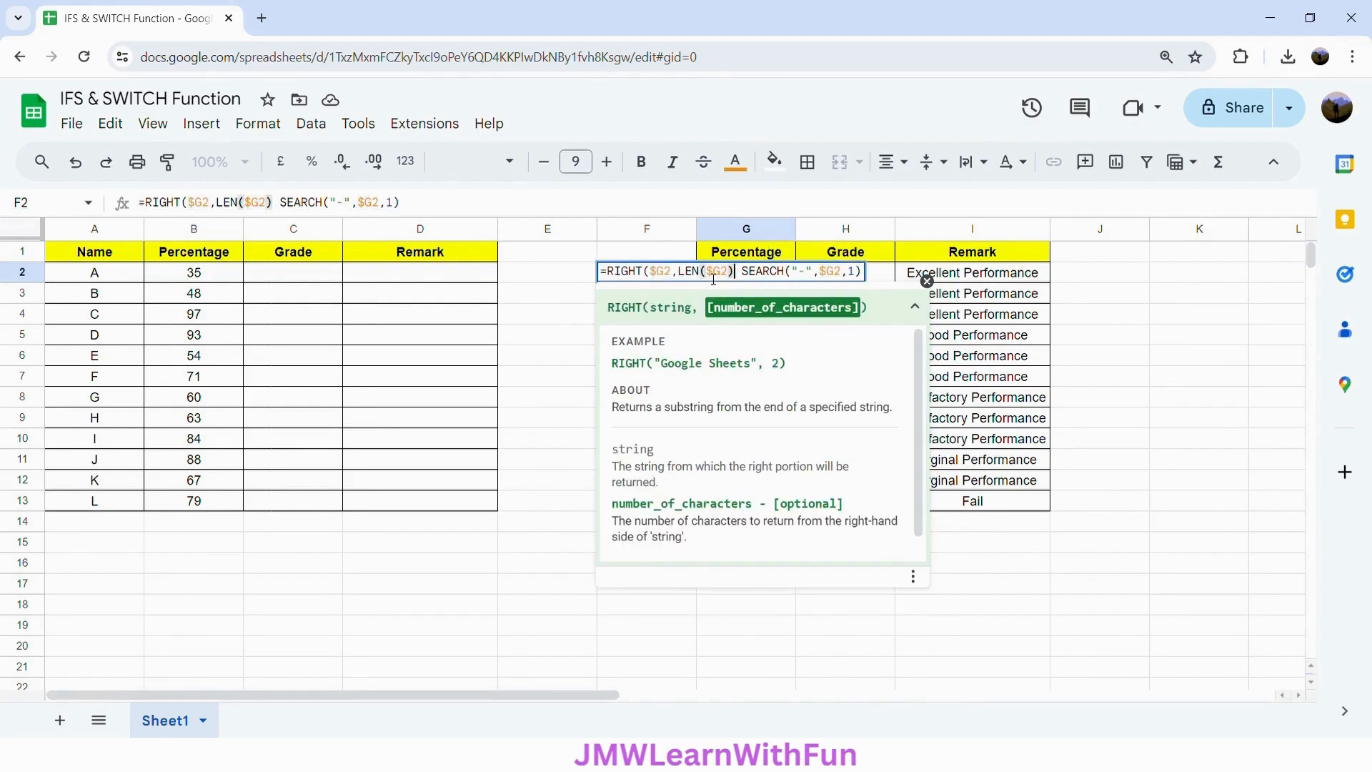
{"action": "type", "text": "-"}
{"action": "key", "text": "Delete"}
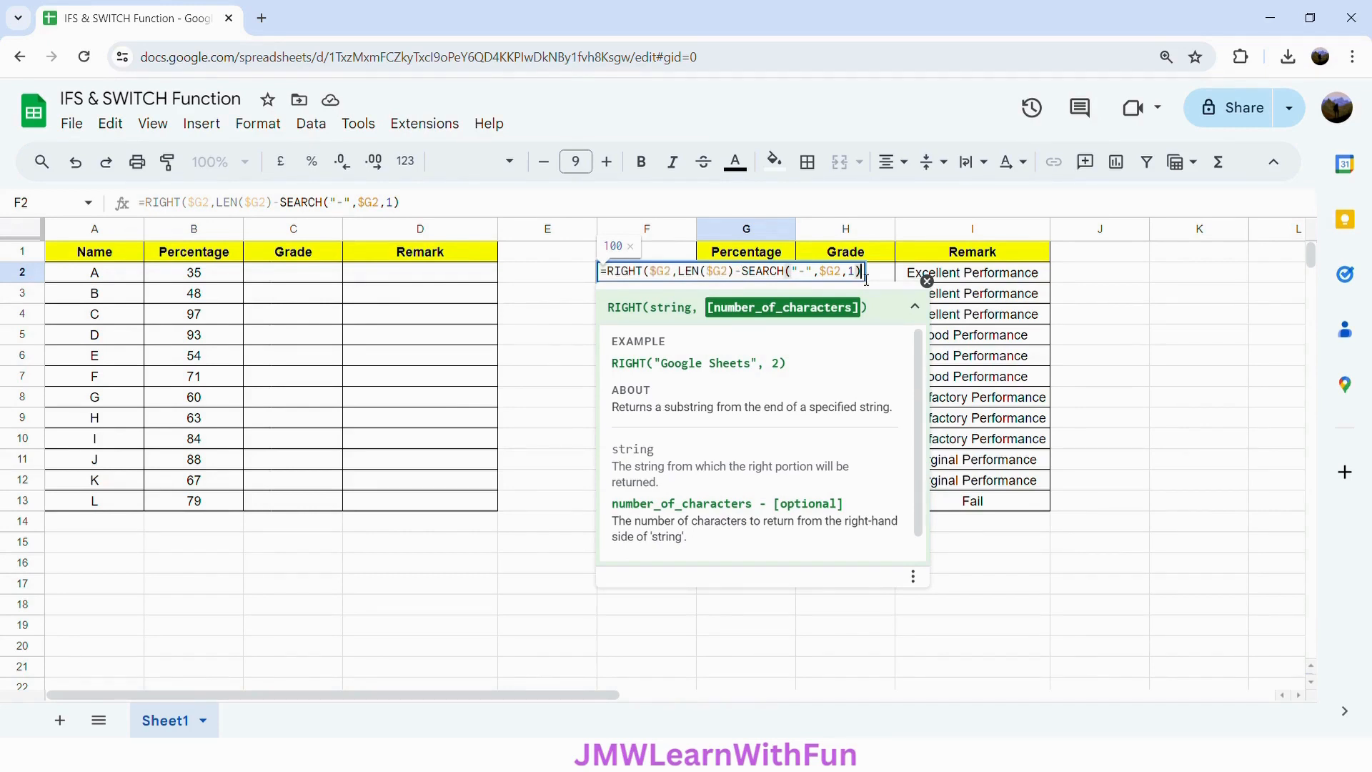
{"action": "left_click", "coordinate": [927, 281]}
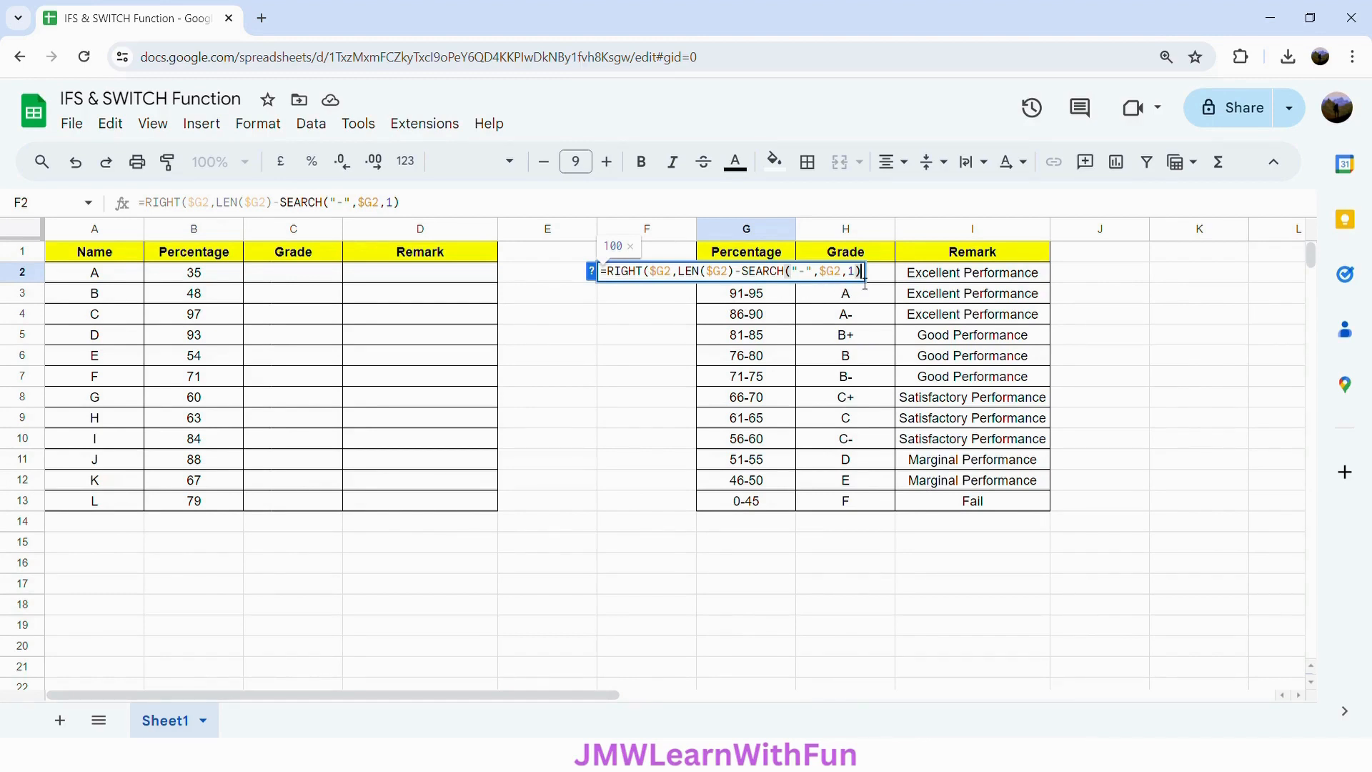
{"action": "type", "text": ","}
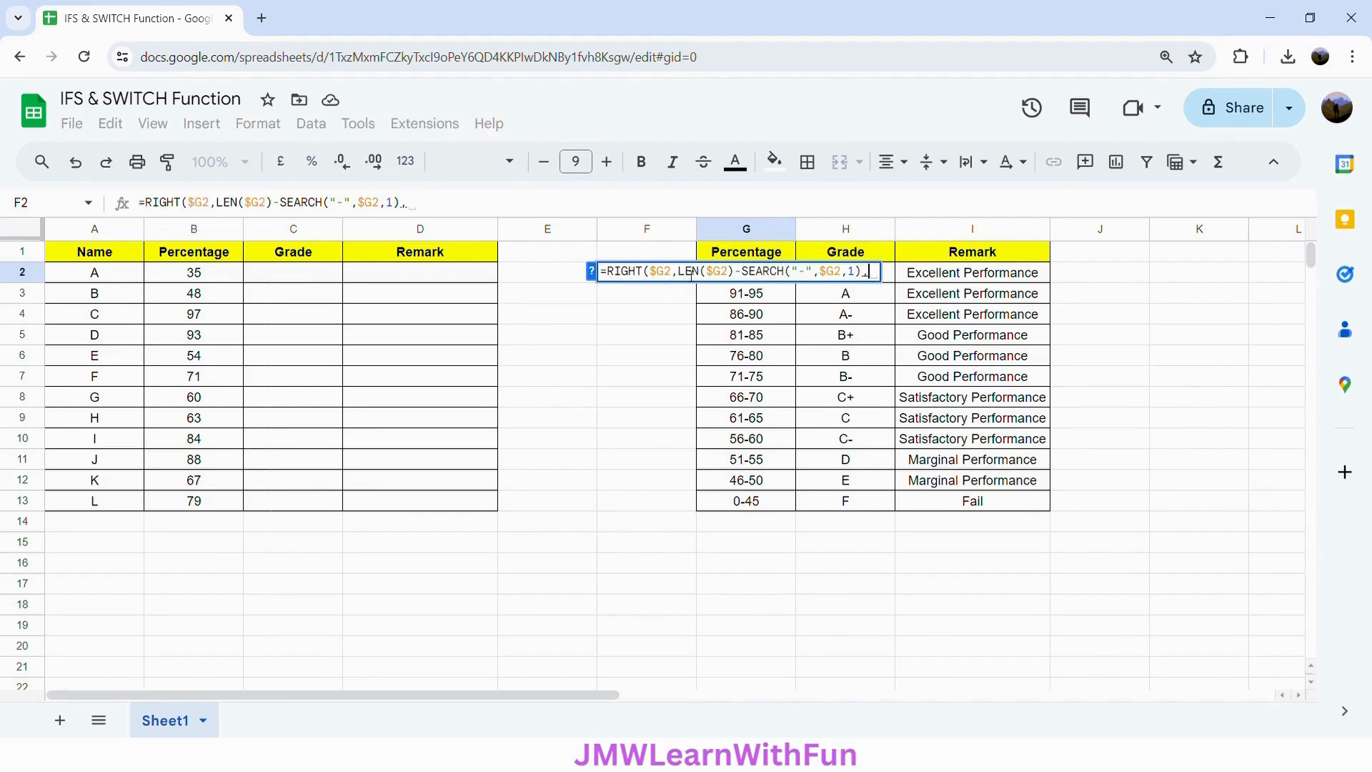
{"action": "left_click", "coordinate": [869, 278]}
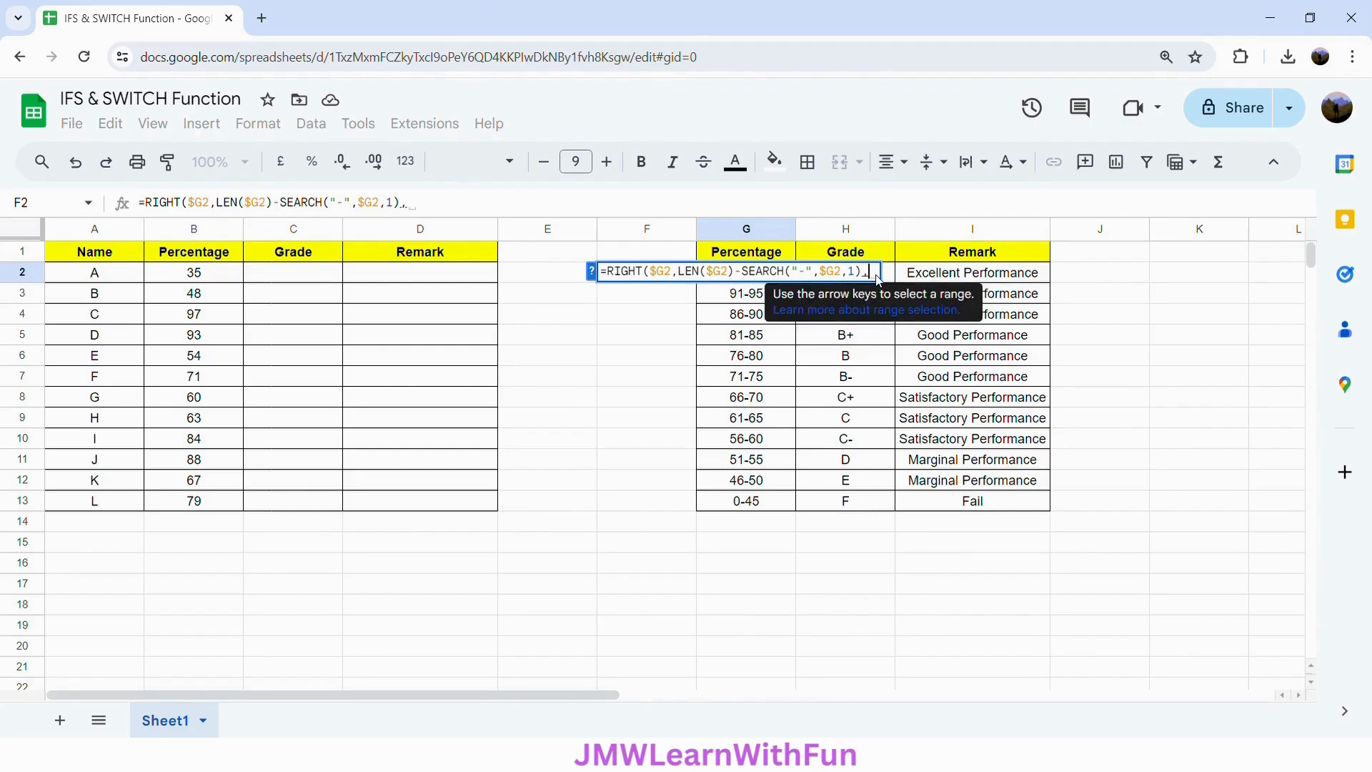
{"action": "key", "text": "BackSpace"}
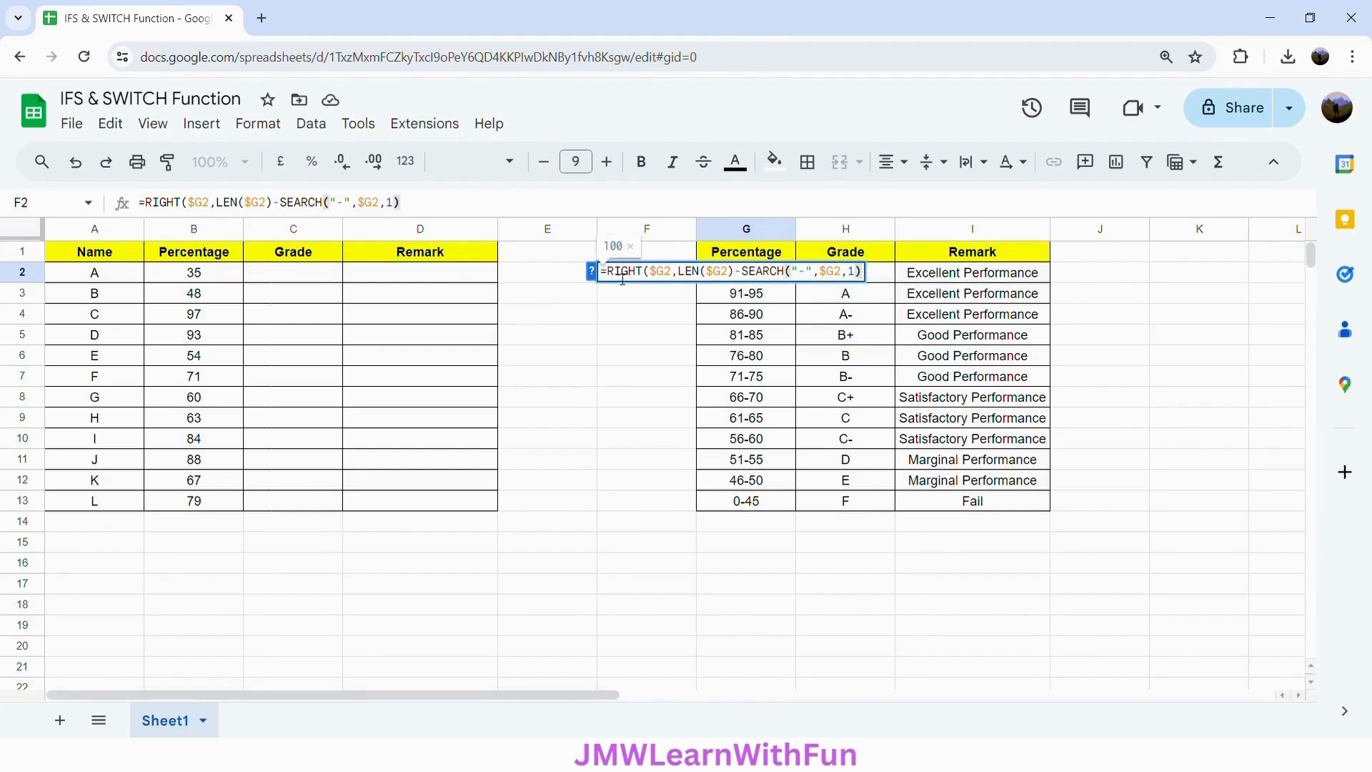
Step: Close the RIGHT function's parentheses in the F2 formula and enter it
{"action": "left_click", "coordinate": [597, 273]}
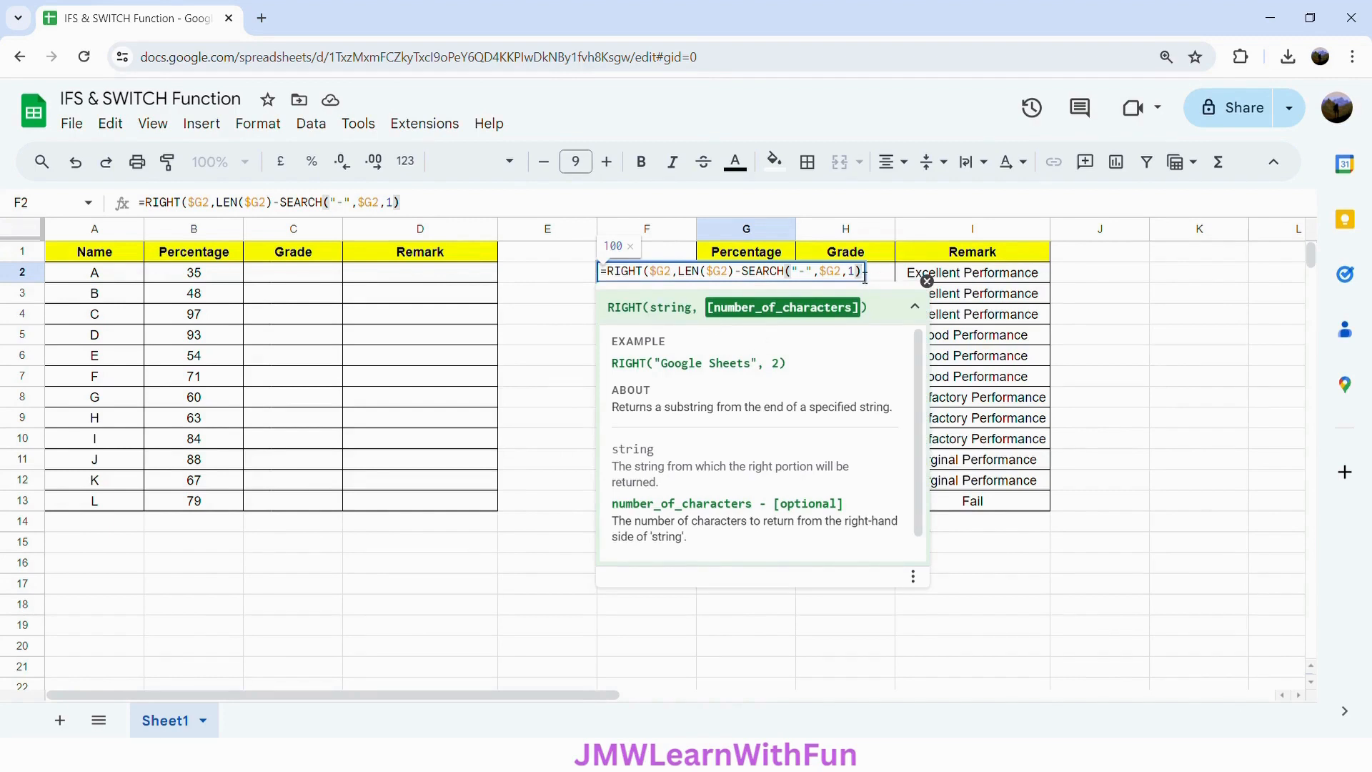
{"action": "key", "text": "Left"}
{"action": "type", "text": ")"}
{"action": "key", "text": "Return"}
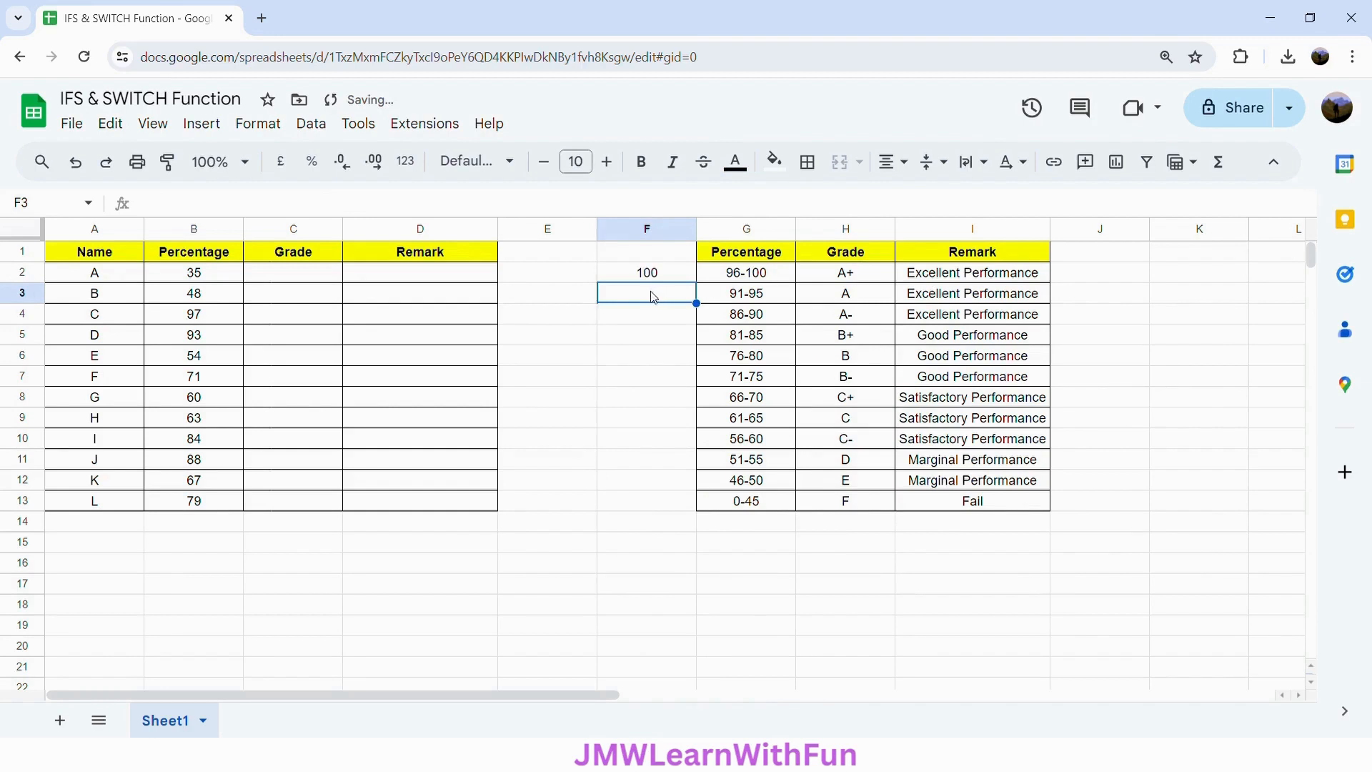
Step: Fill the RIGHT formula from F2 down to F13 and check the copied formula in F13
{"action": "left_click", "coordinate": [652, 279]}
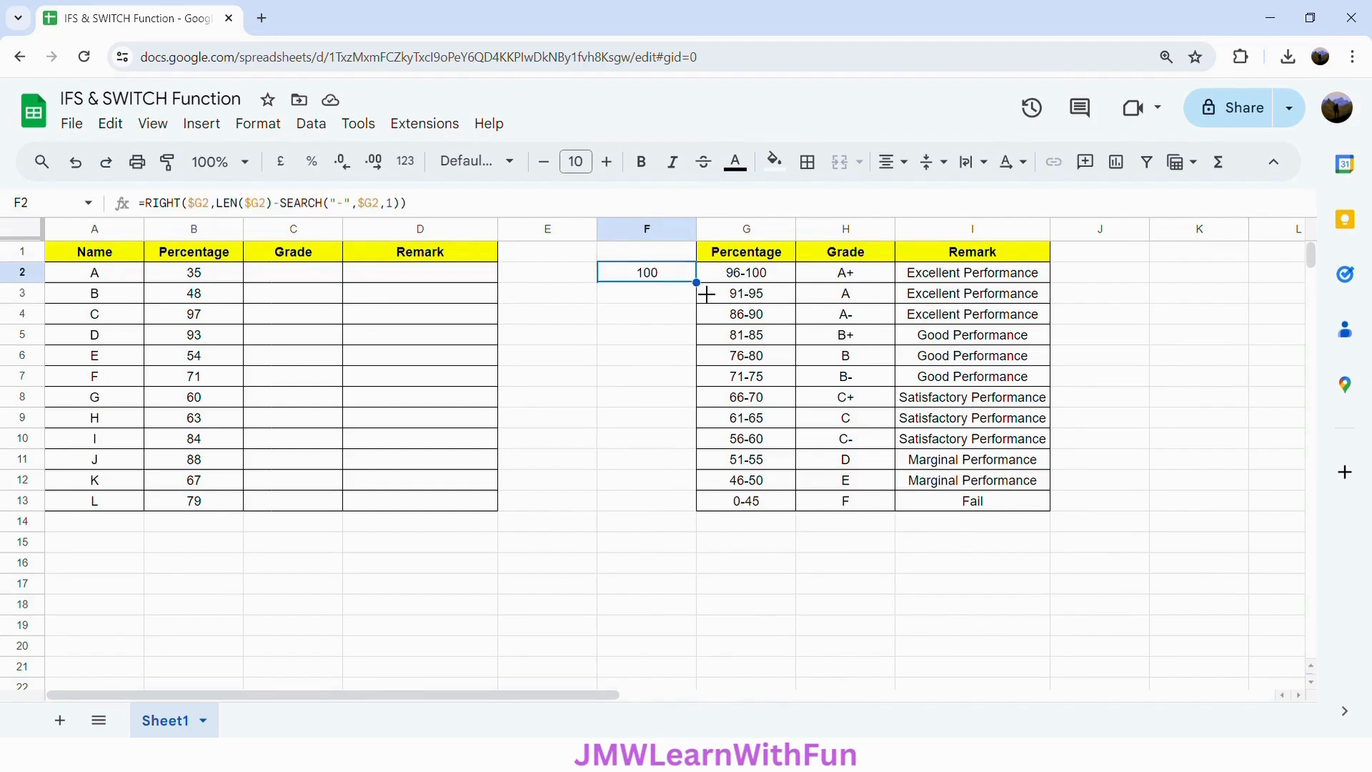
{"action": "left_click_drag", "start_coordinate": [706, 294], "coordinate": [670, 509]}
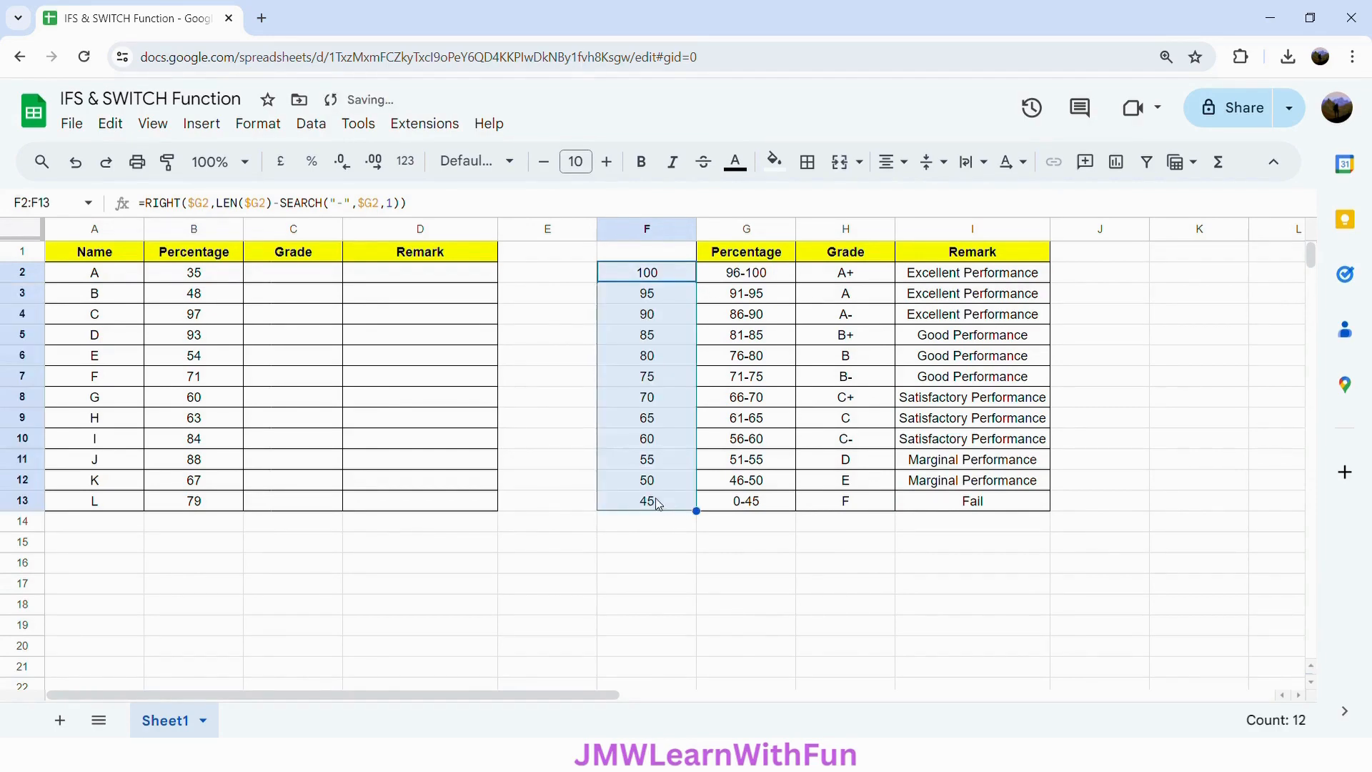
{"action": "left_click", "coordinate": [661, 504]}
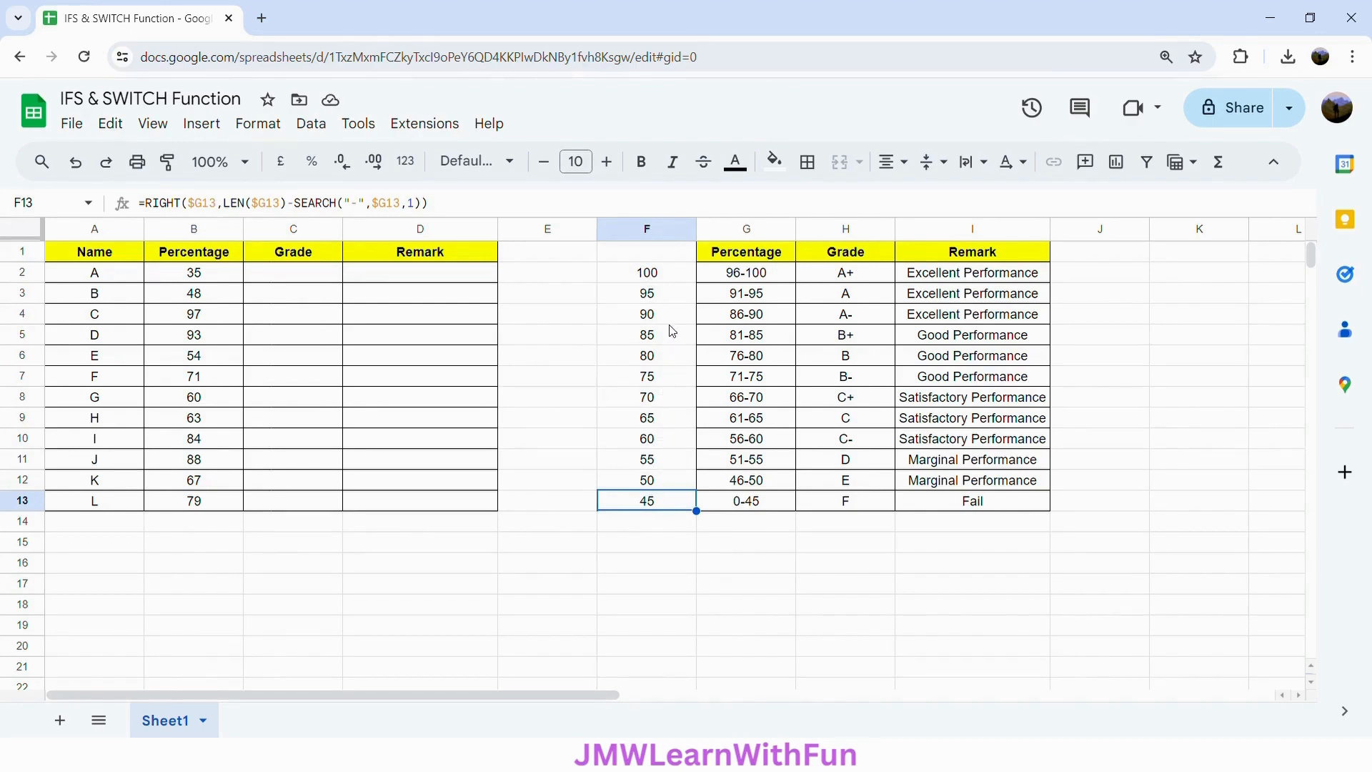
Step: Wrap the F2 formula in a VALUE function, giving =VALUE(RIGHT($G2,LEN($G2)-SEARCH("-",$G2,1))), and fill it down to F13
{"action": "left_click", "coordinate": [679, 278]}
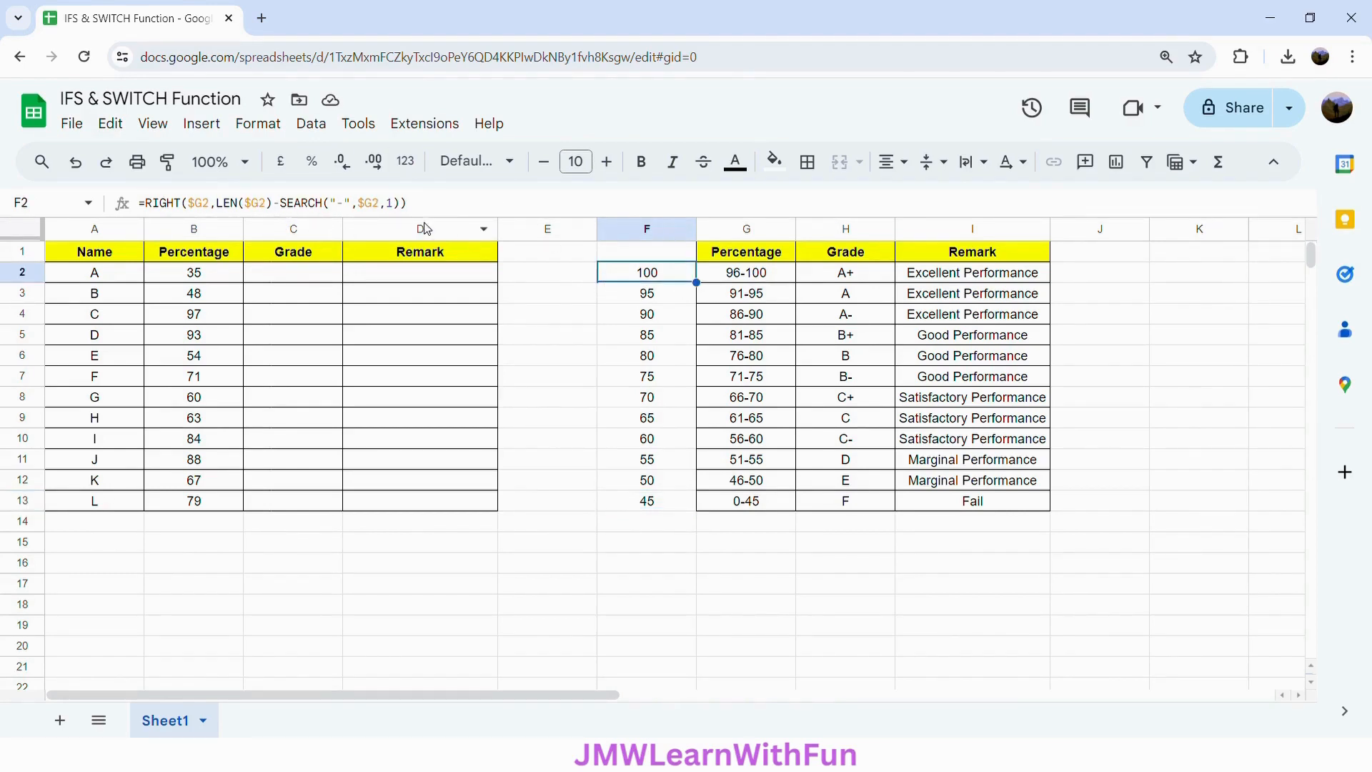
{"action": "double_click", "coordinate": [610, 278]}
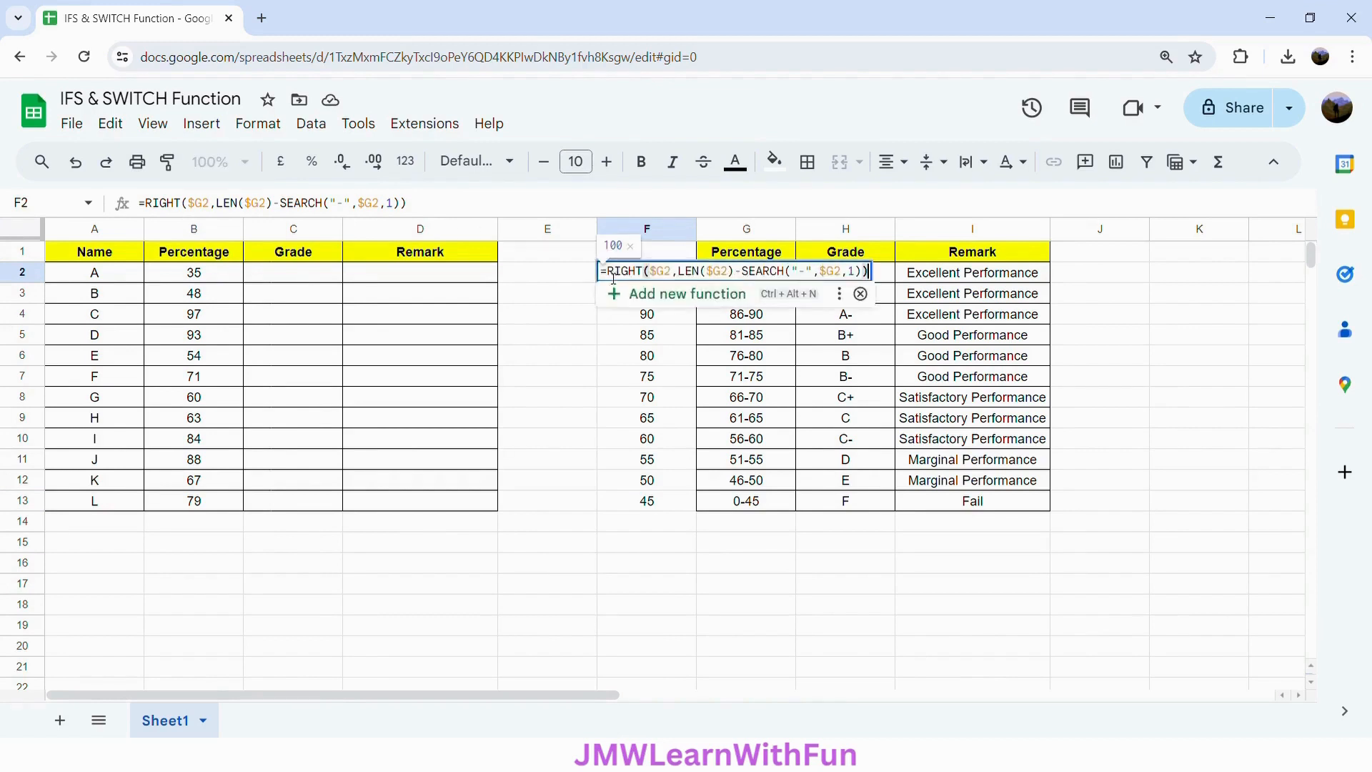
{"action": "type", "text": "VALUE"}
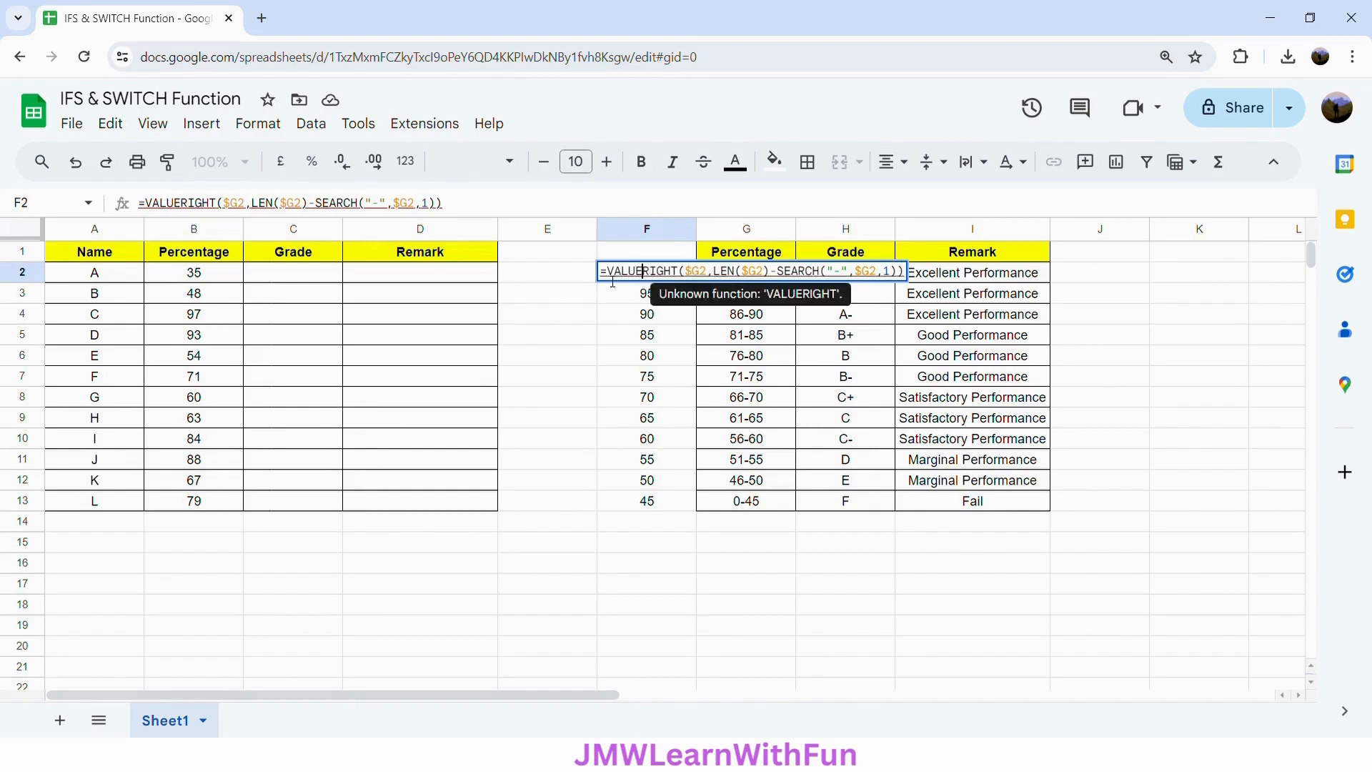
{"action": "type", "text": "("}
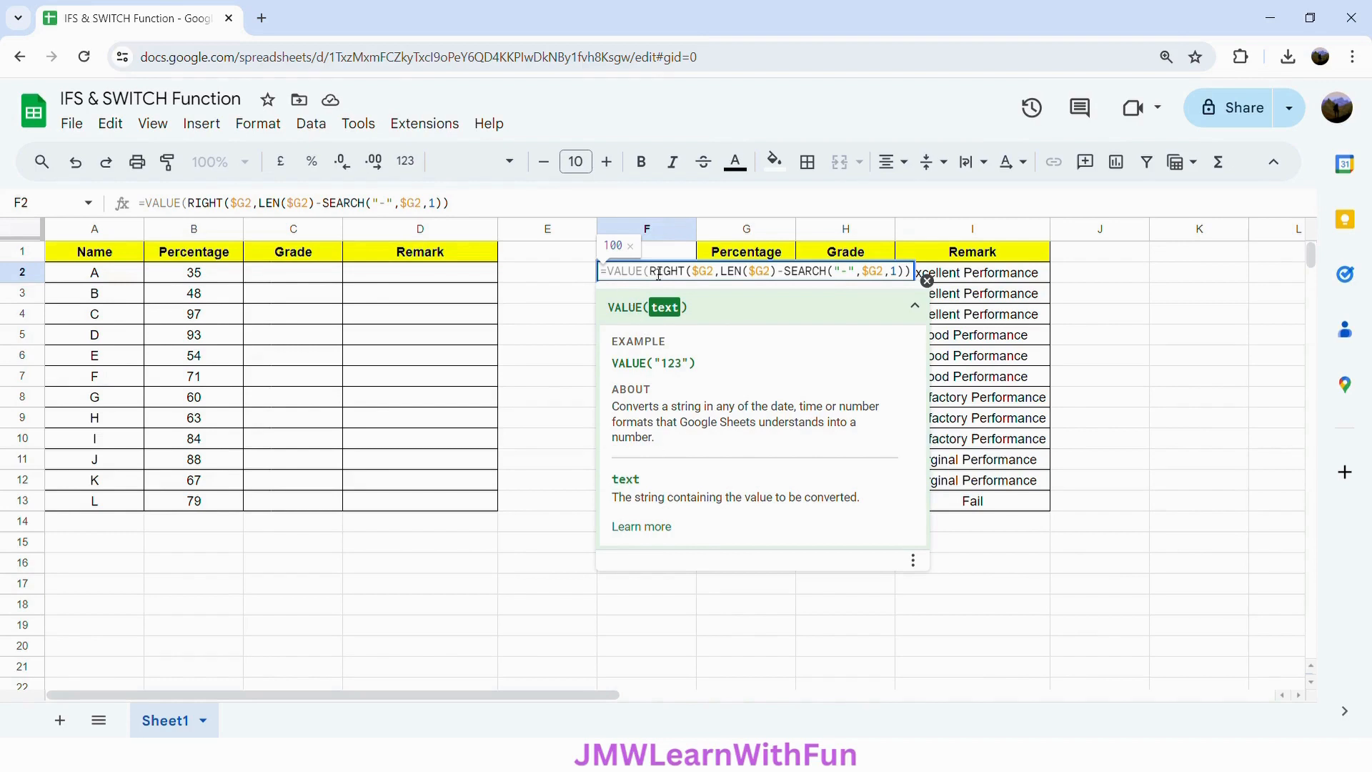
{"action": "left_click", "coordinate": [907, 276]}
{"action": "type", "text": ")"}
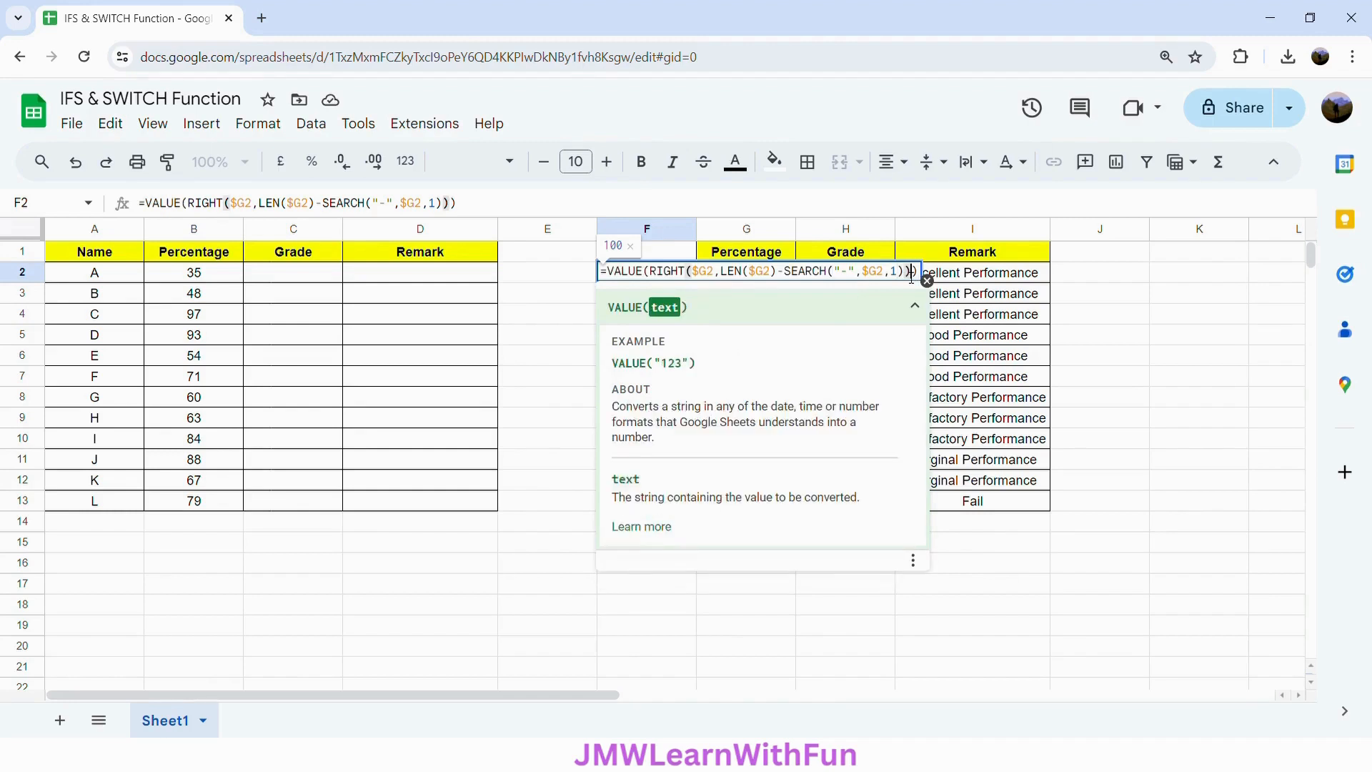
{"action": "key", "text": "Return"}
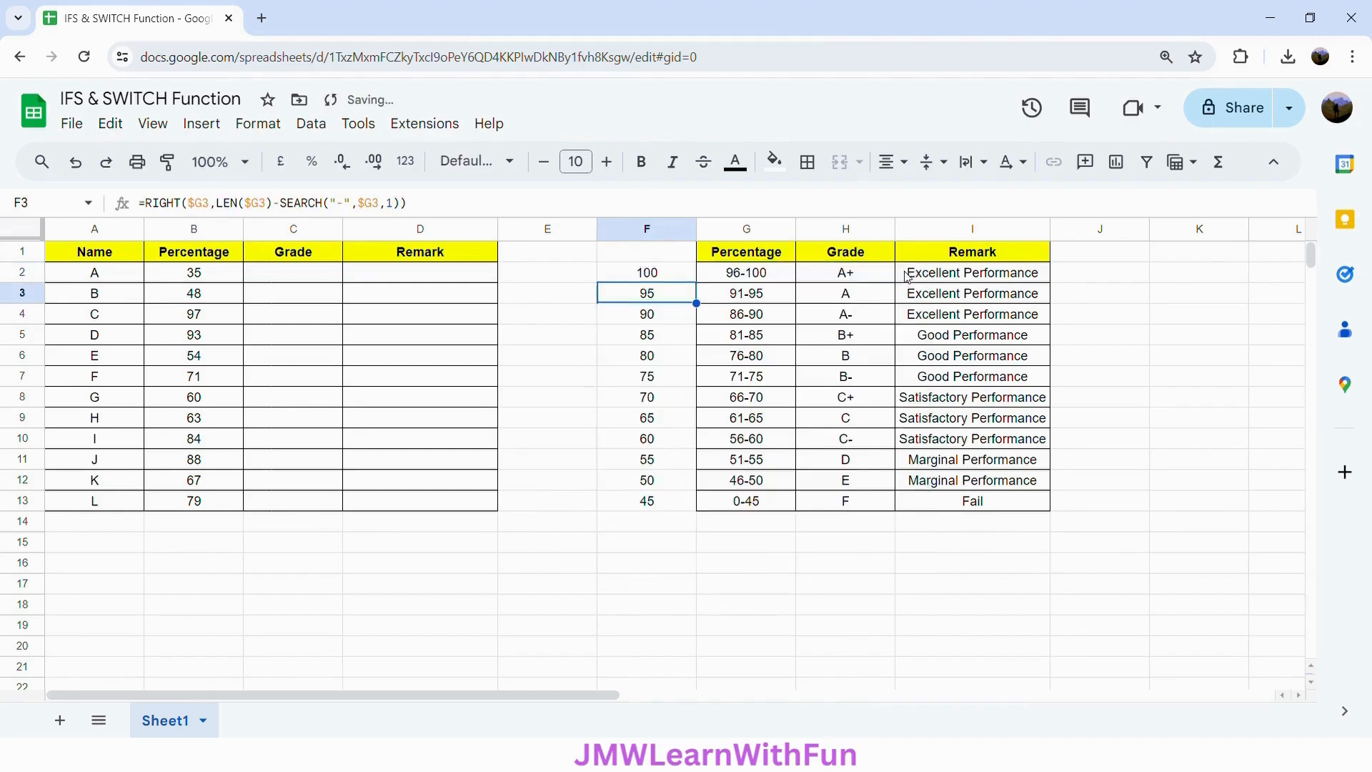
{"action": "left_click", "coordinate": [658, 277]}
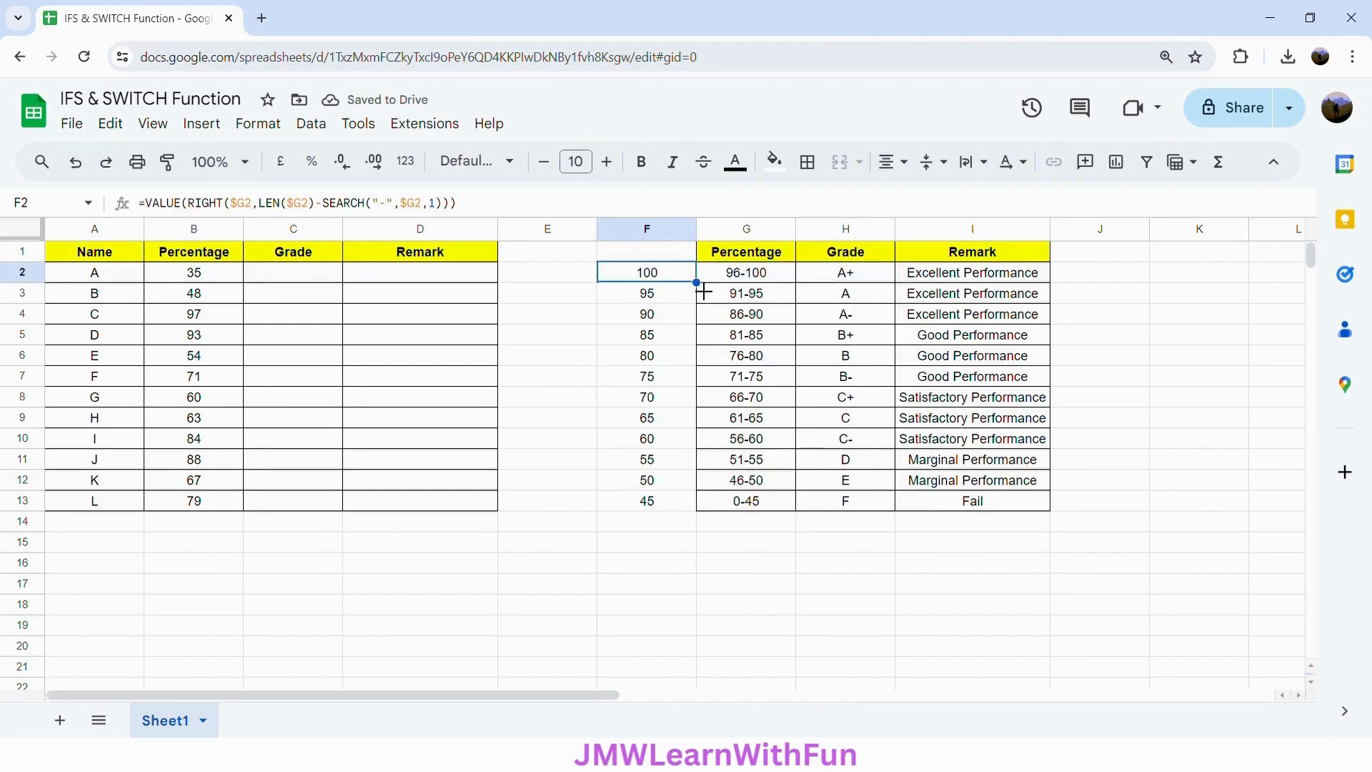
{"action": "left_click_drag", "start_coordinate": [697, 284], "coordinate": [686, 513]}
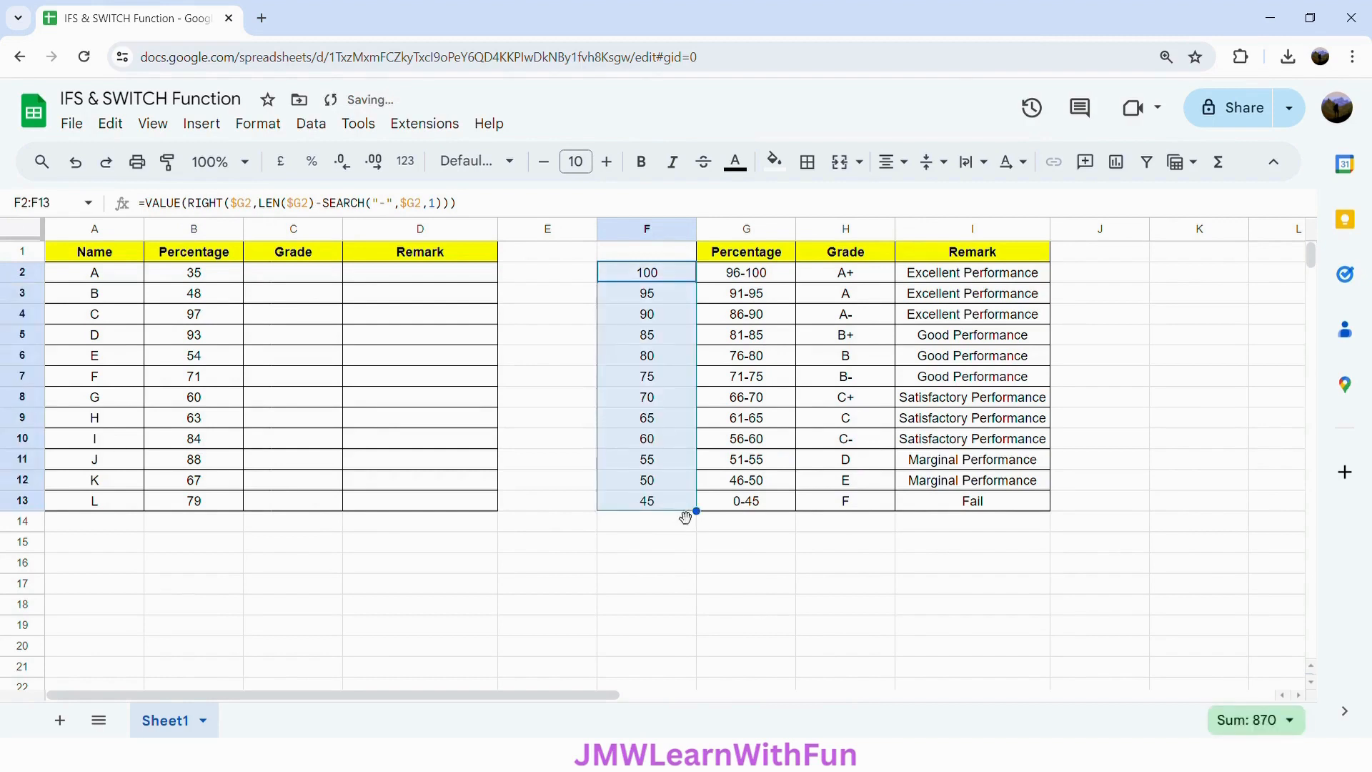
Step: Start an IFS formula in cell C2 of the Grade column, ready for its first condition
{"action": "left_click", "coordinate": [316, 281]}
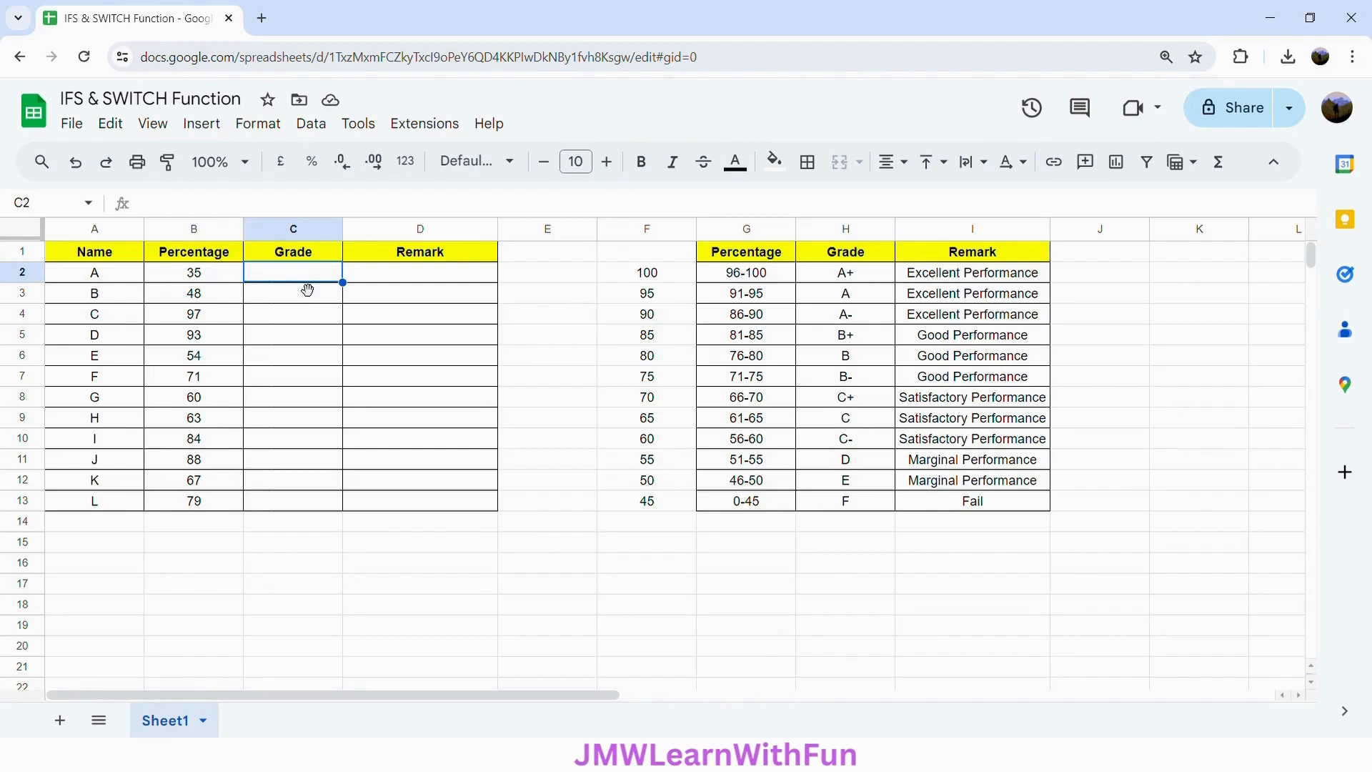
{"action": "type", "text": "="}
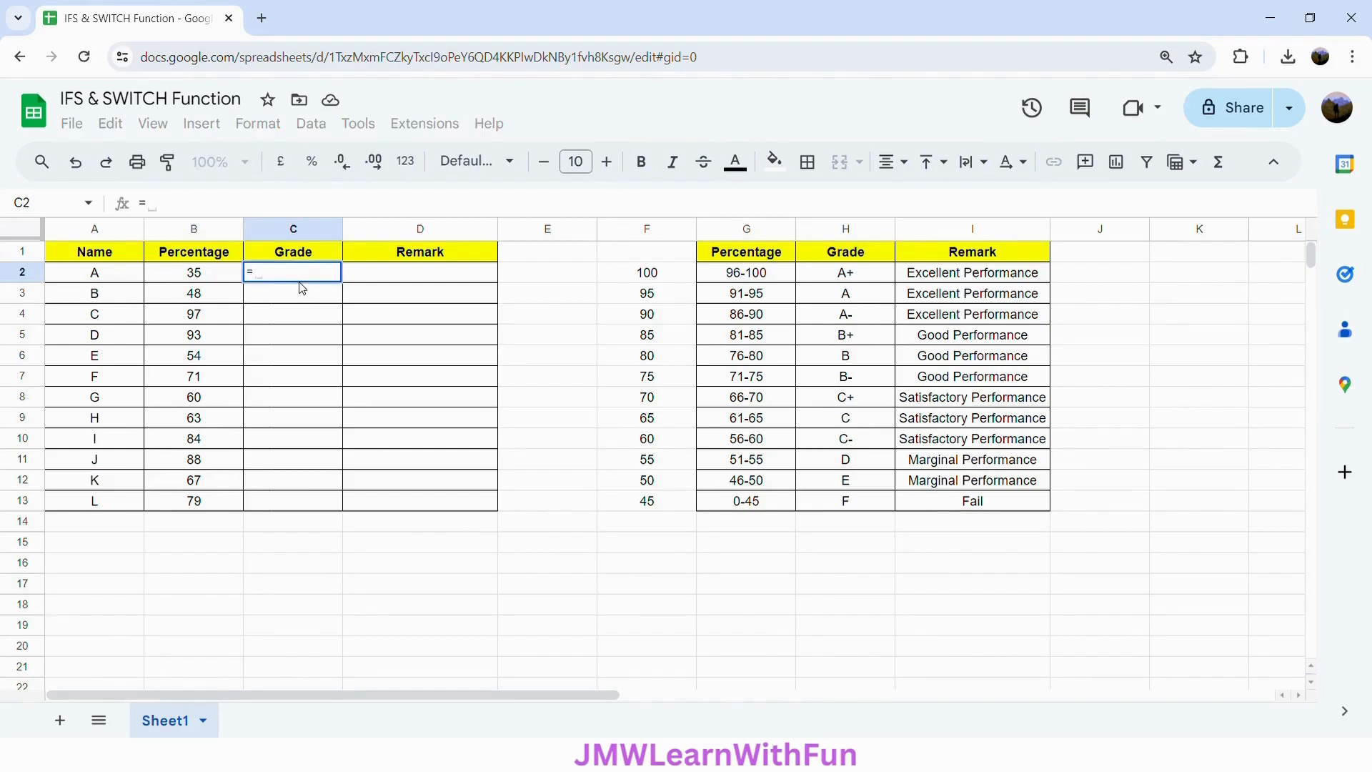
{"action": "type", "text": "IFS"}
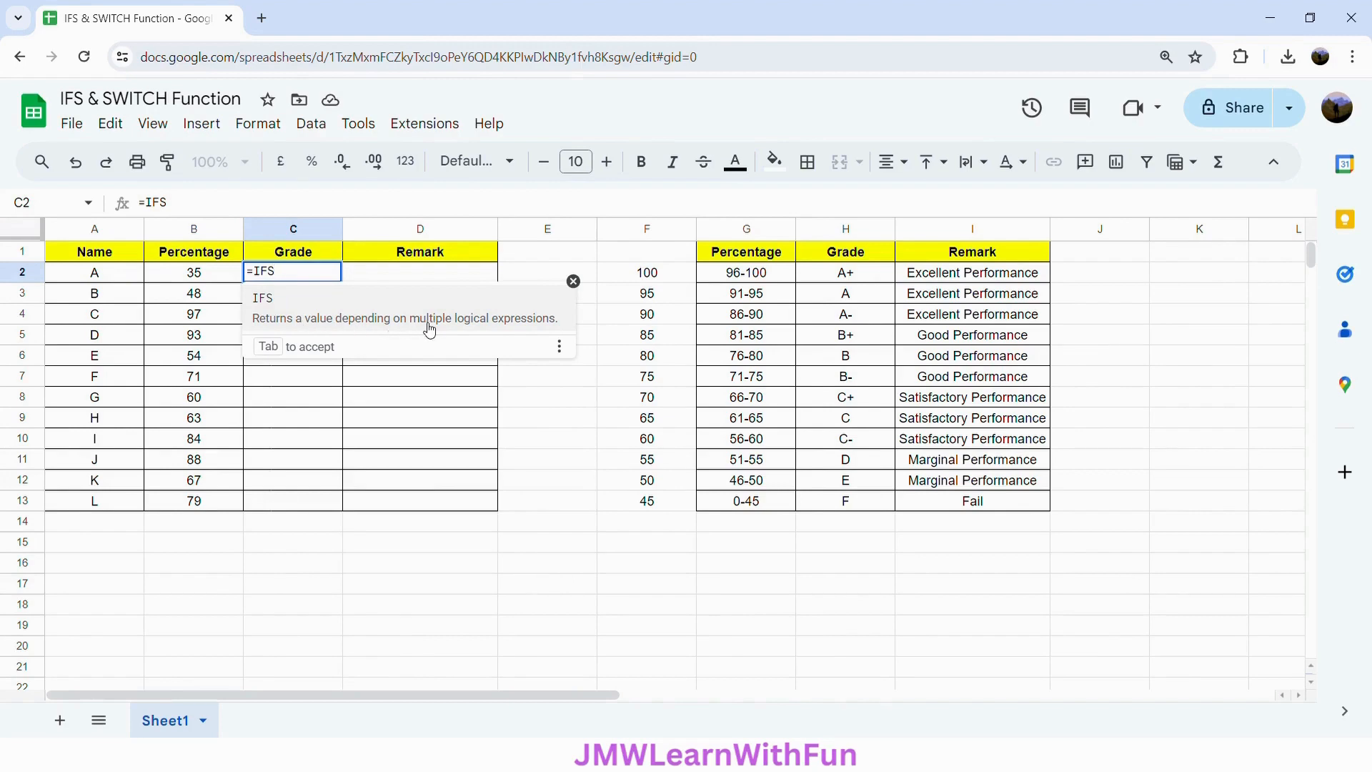
{"action": "left_click", "coordinate": [525, 320]}
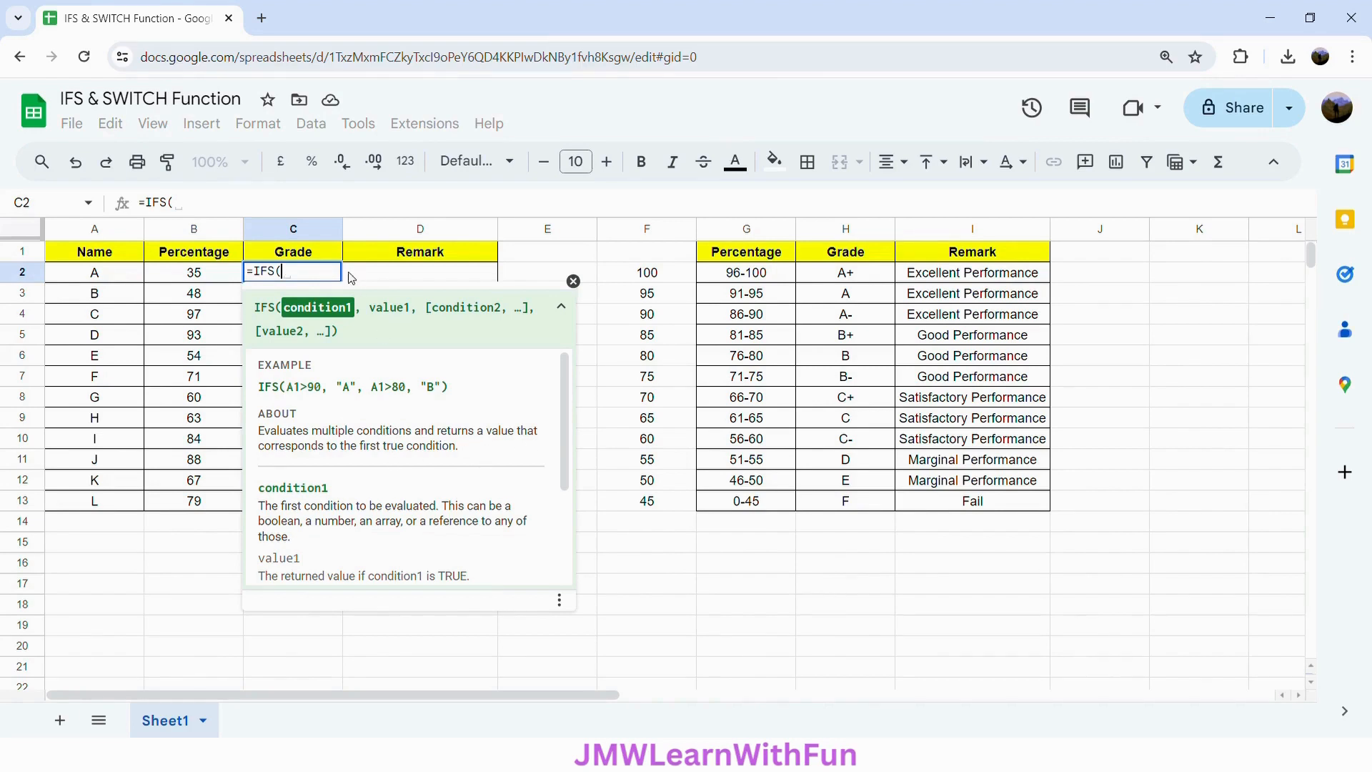
{"action": "left_click", "coordinate": [305, 279]}
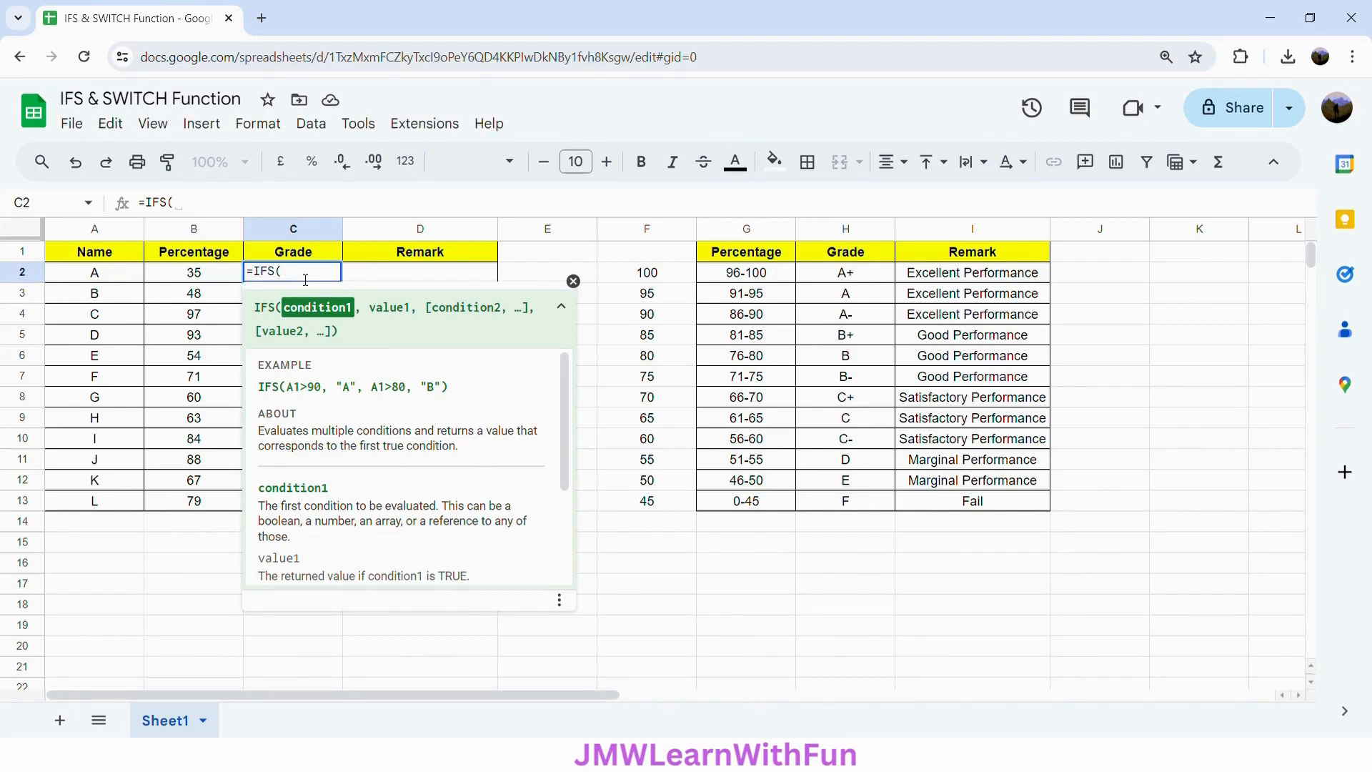
Step: Enter $B2<=$F$13 as the first condition of the IFS formula, with column B locked and F13 fully absolute
{"action": "left_click", "coordinate": [196, 279]}
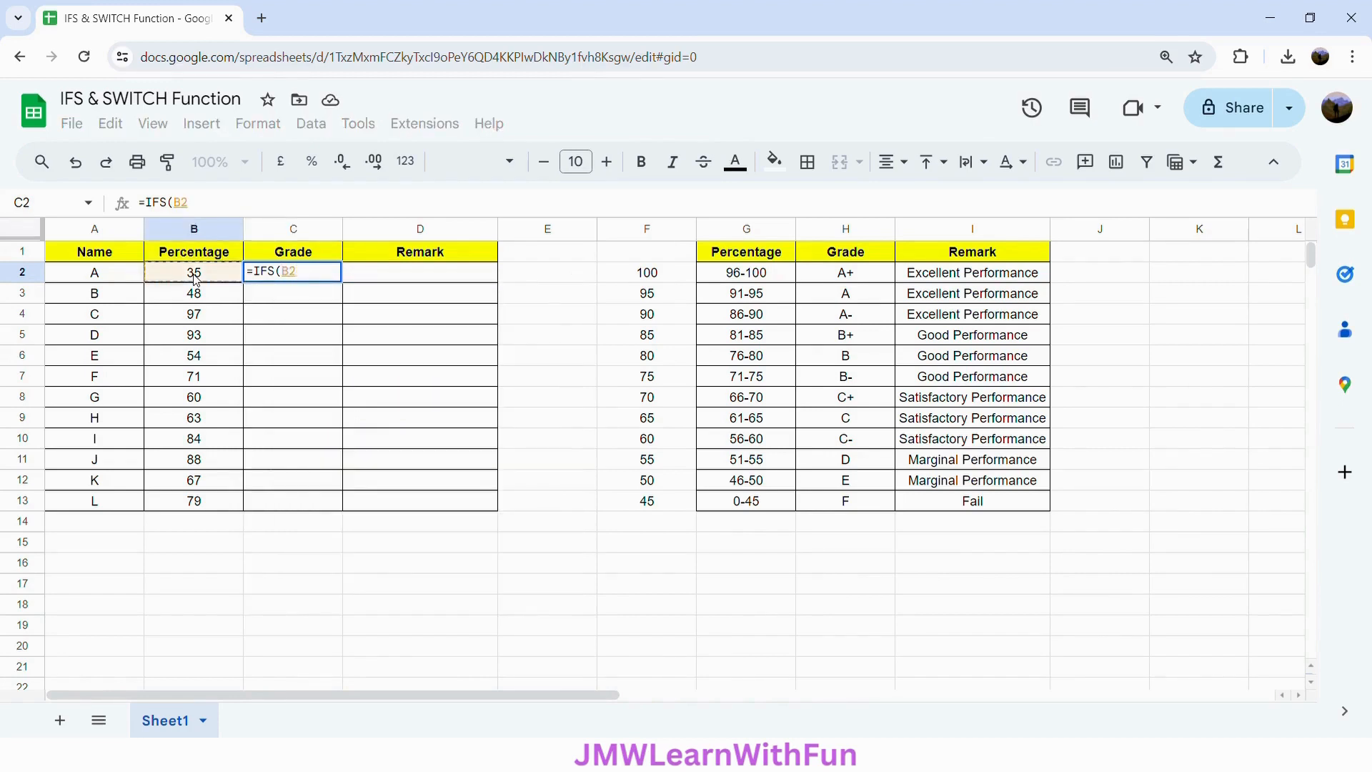
{"action": "left_click", "coordinate": [184, 213]}
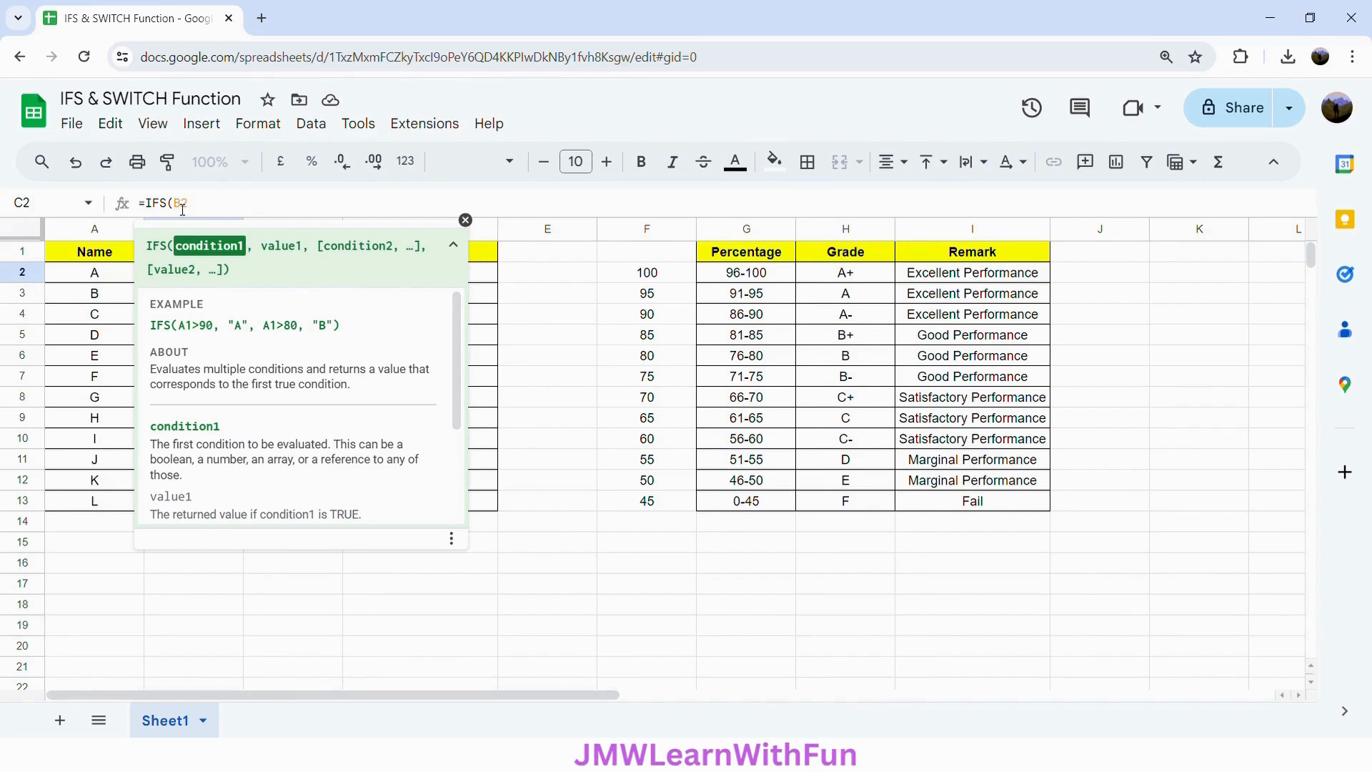
{"action": "type", "text": "$B2"}
{"action": "type", "text": ","}
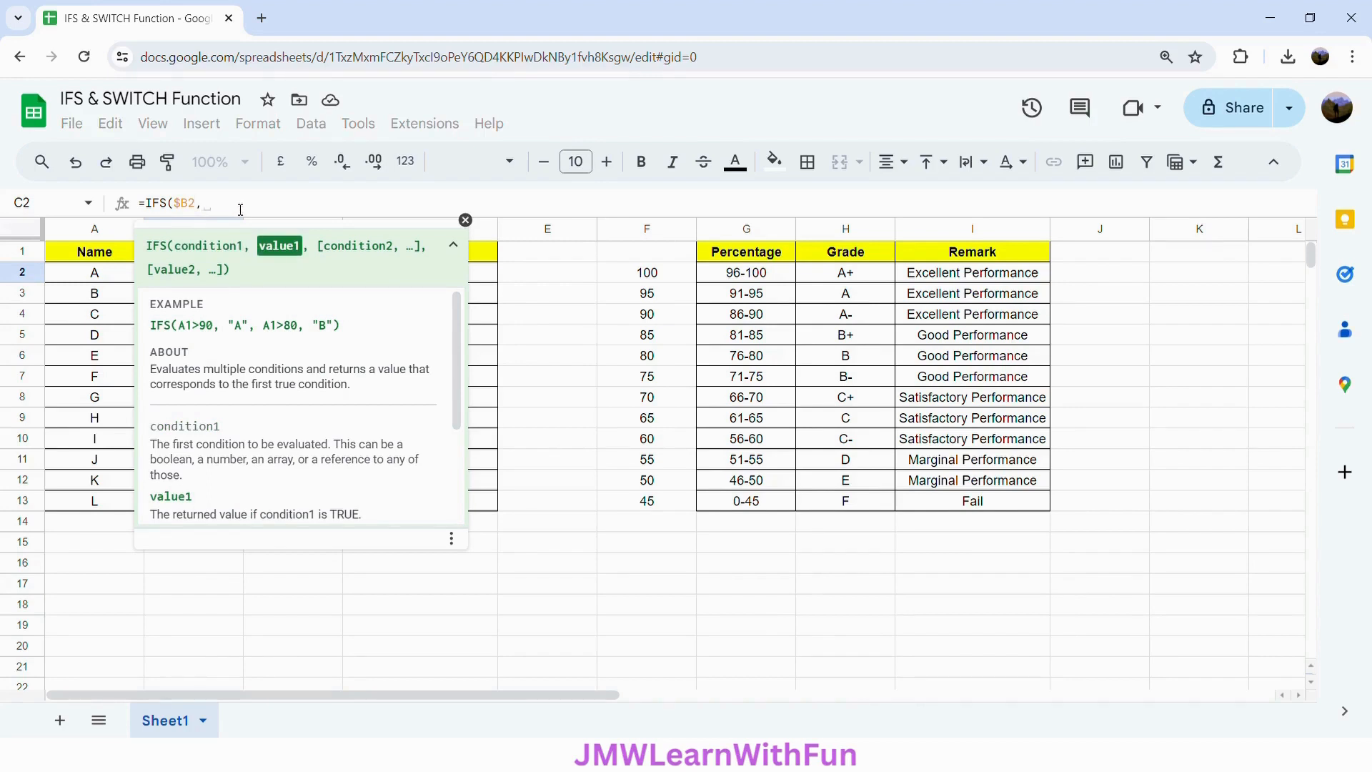
{"action": "left_click", "coordinate": [200, 208]}
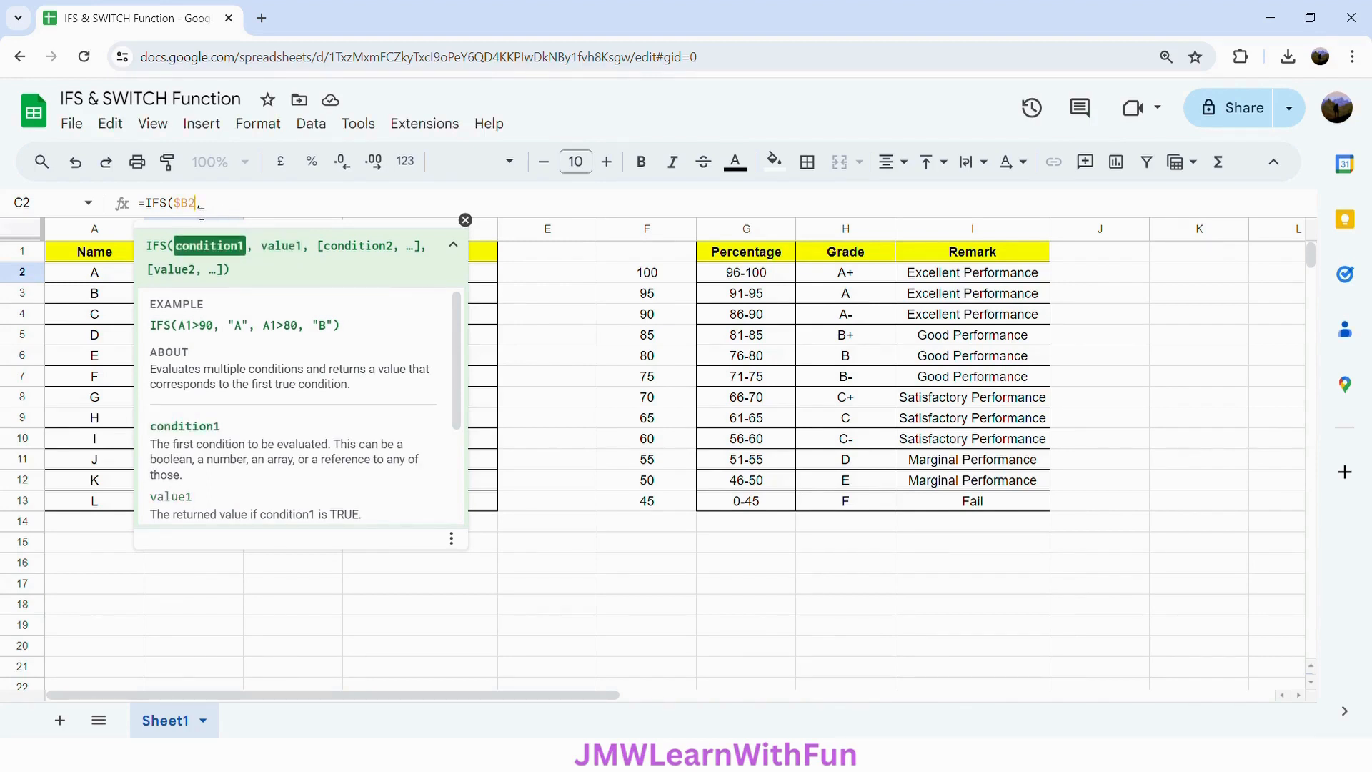
{"action": "type", "text": "<"}
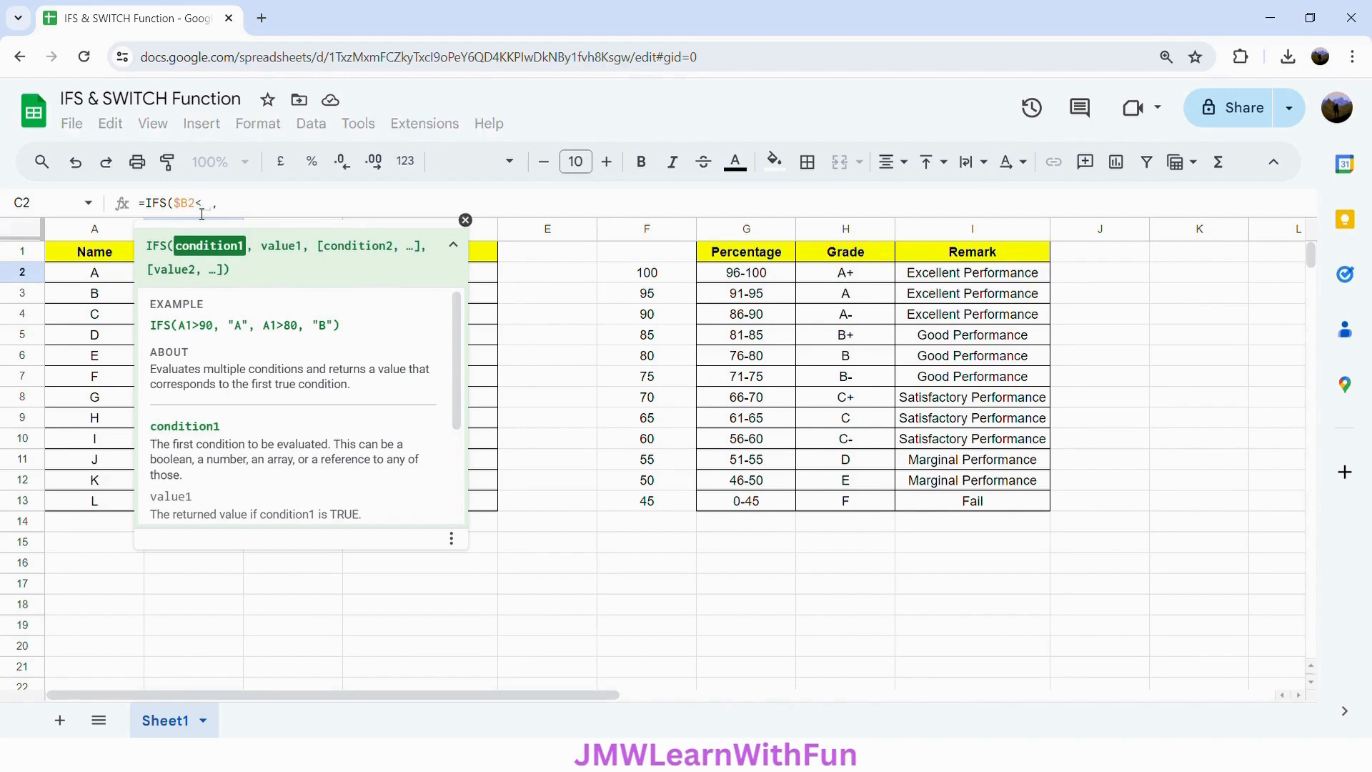
{"action": "type", "text": "="}
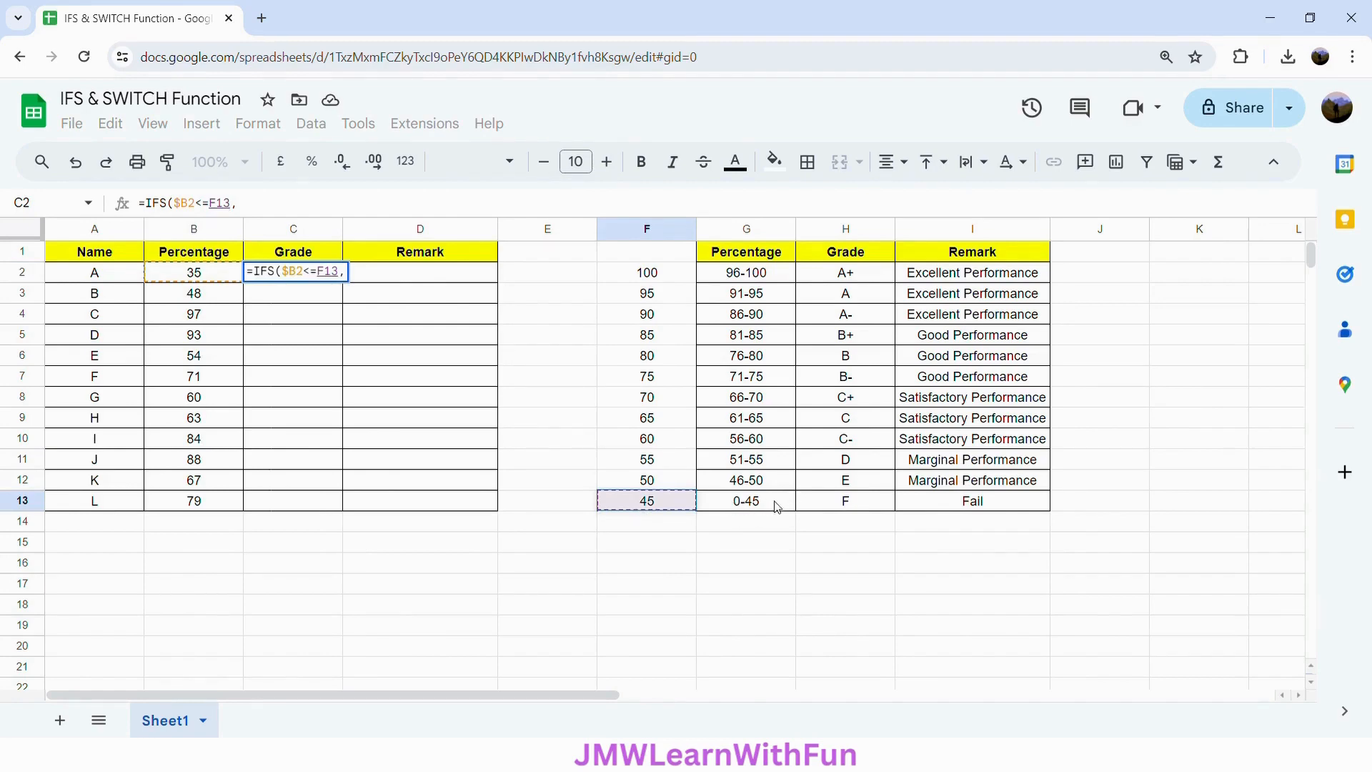
{"action": "left_click", "coordinate": [251, 213]}
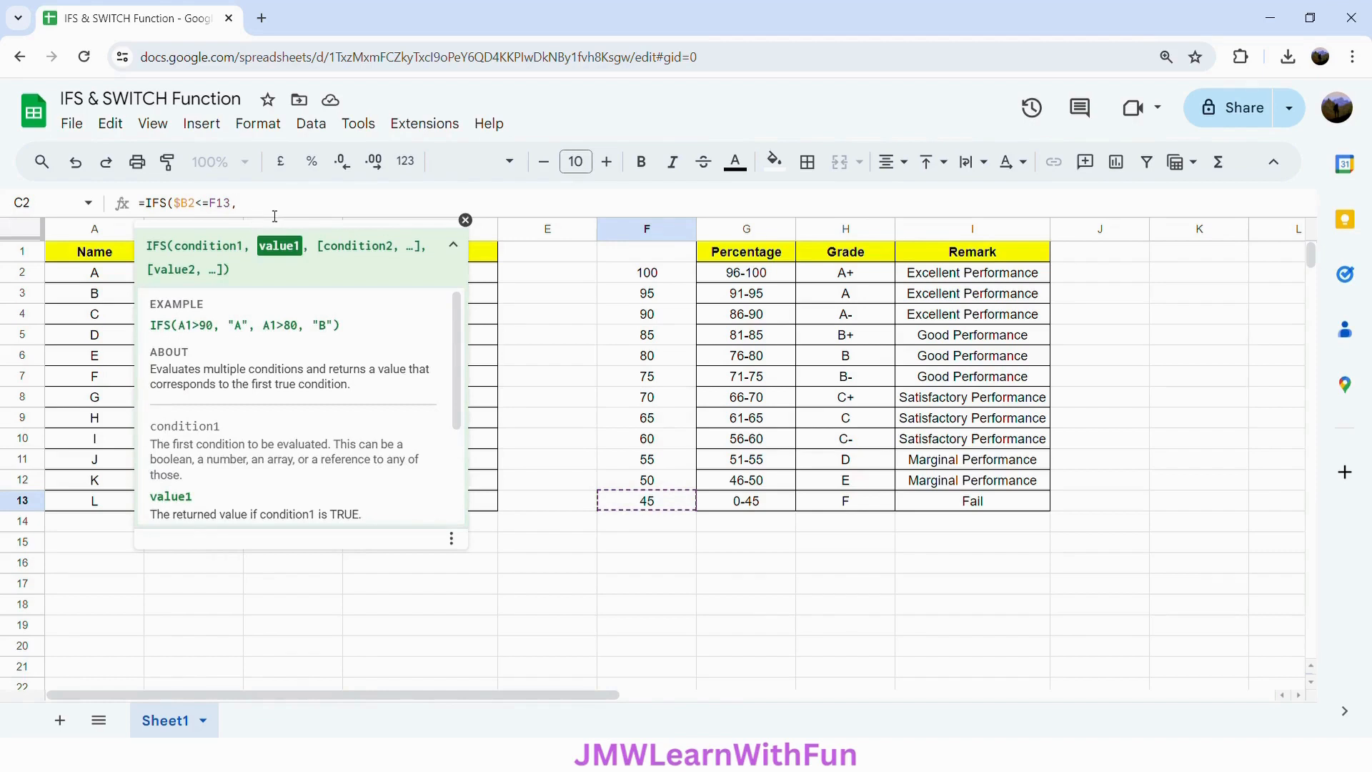
{"action": "left_click", "coordinate": [219, 206]}
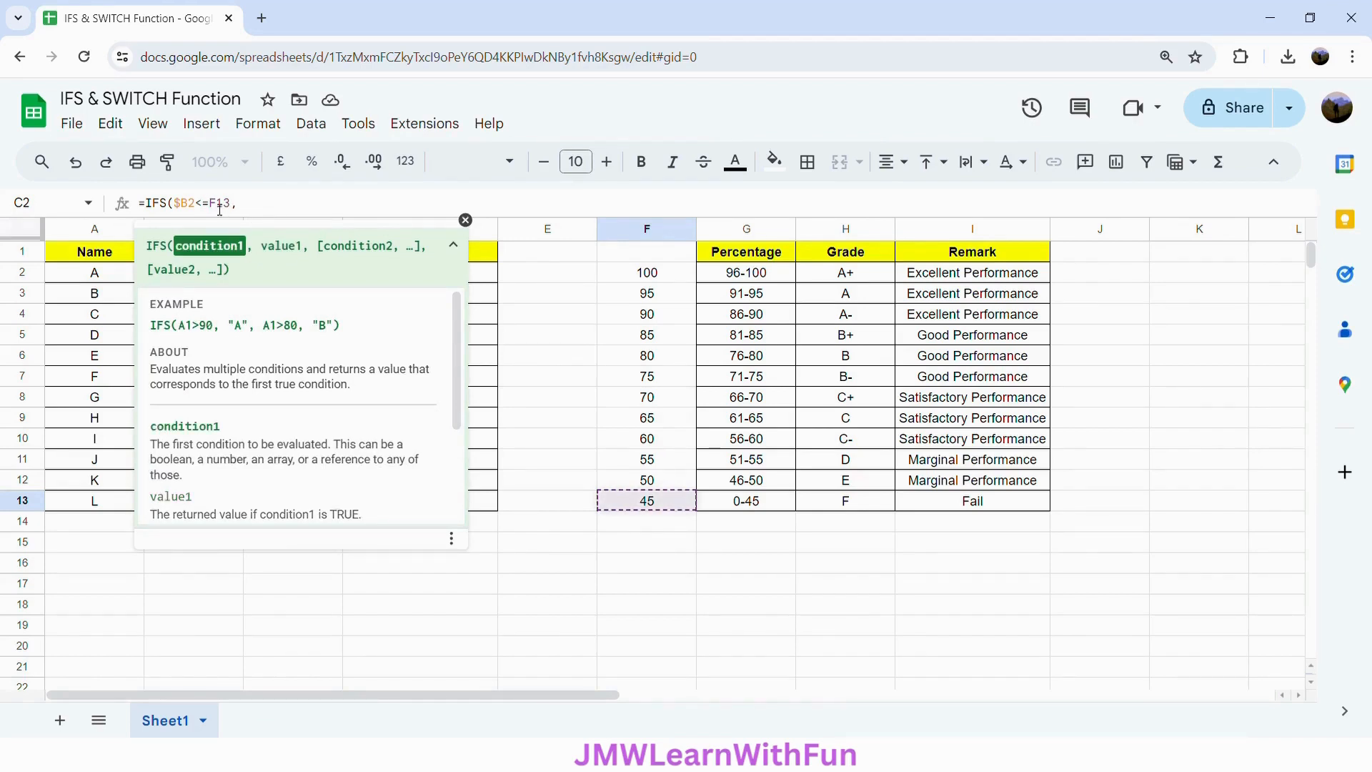
{"action": "key", "text": "F4"}
{"action": "type", "text": ","}
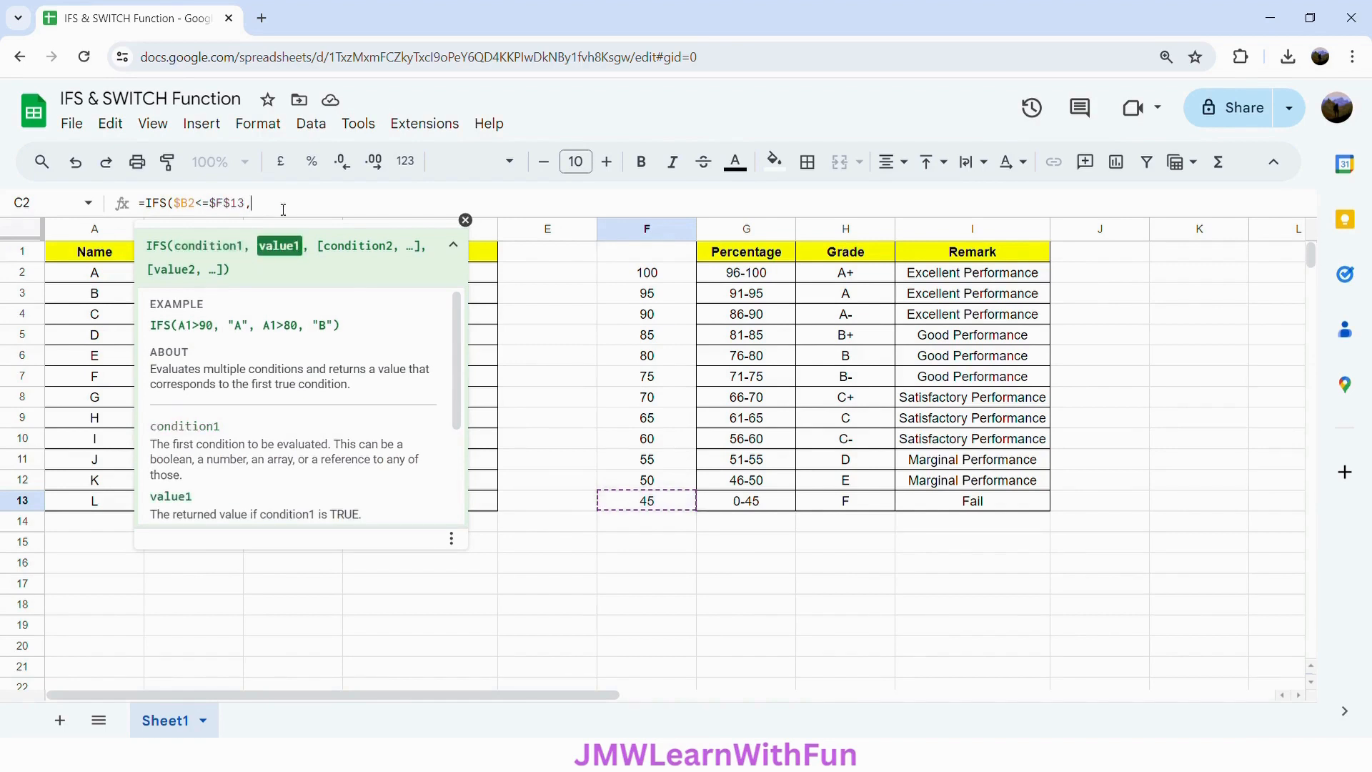
Step: Add the absolute reference $H$13 as the value returned for the first IFS condition
{"action": "left_click", "coordinate": [829, 504]}
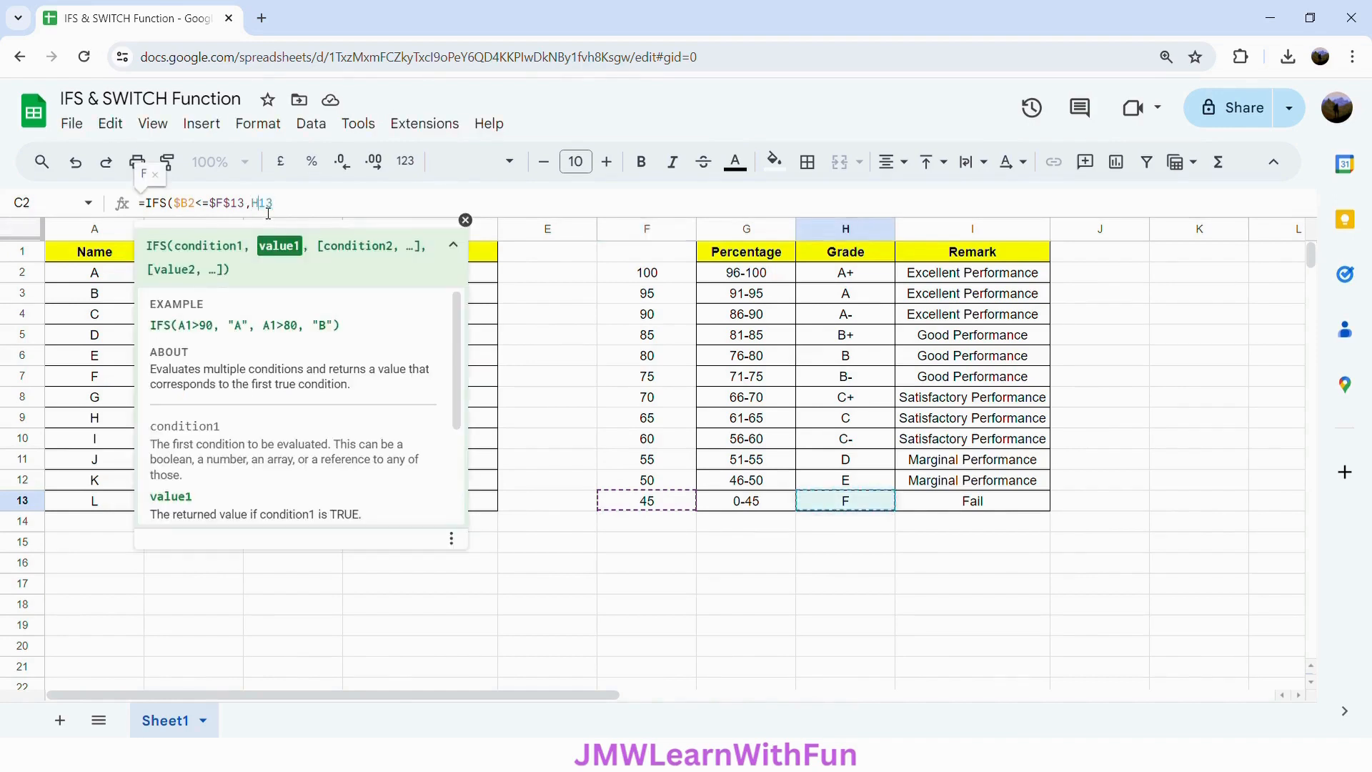
{"action": "key", "text": "F4"}
{"action": "type", "text": ","}
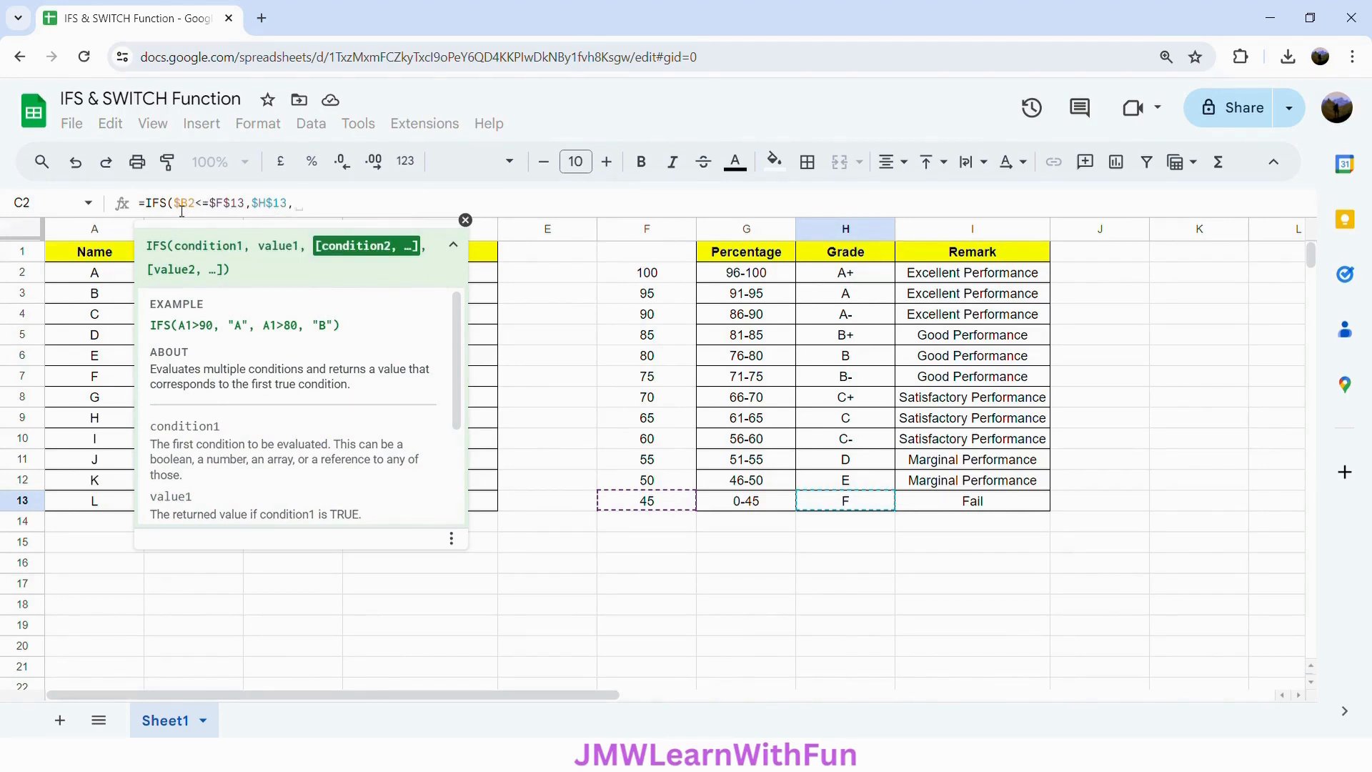
Step: Duplicate the pair $B2<=$F$13,$H$13 as the second condition and value at the end of the IFS formula
{"action": "left_click_drag", "start_coordinate": [177, 207], "coordinate": [292, 218]}
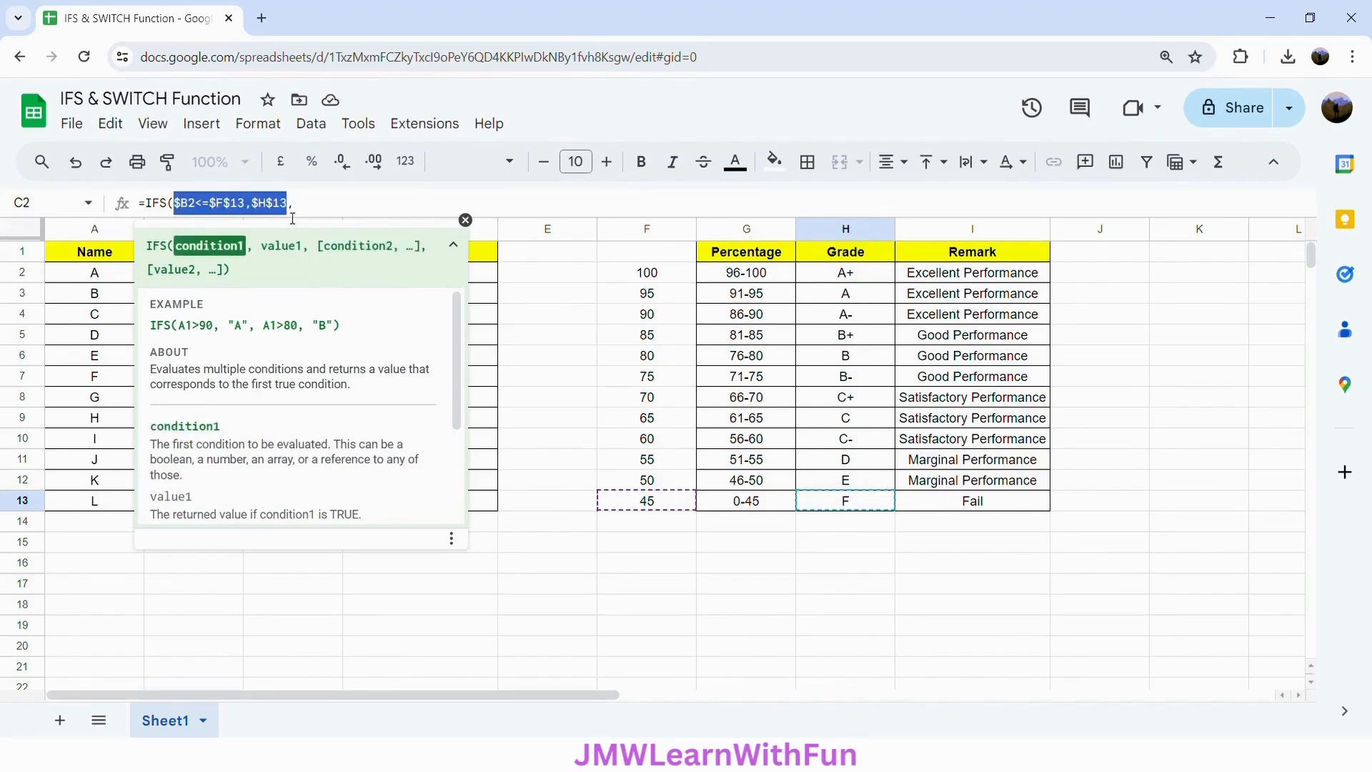
{"action": "key", "text": "ctrl+c"}
{"action": "key", "text": "End"}
{"action": "key", "text": "ctrl+v"}
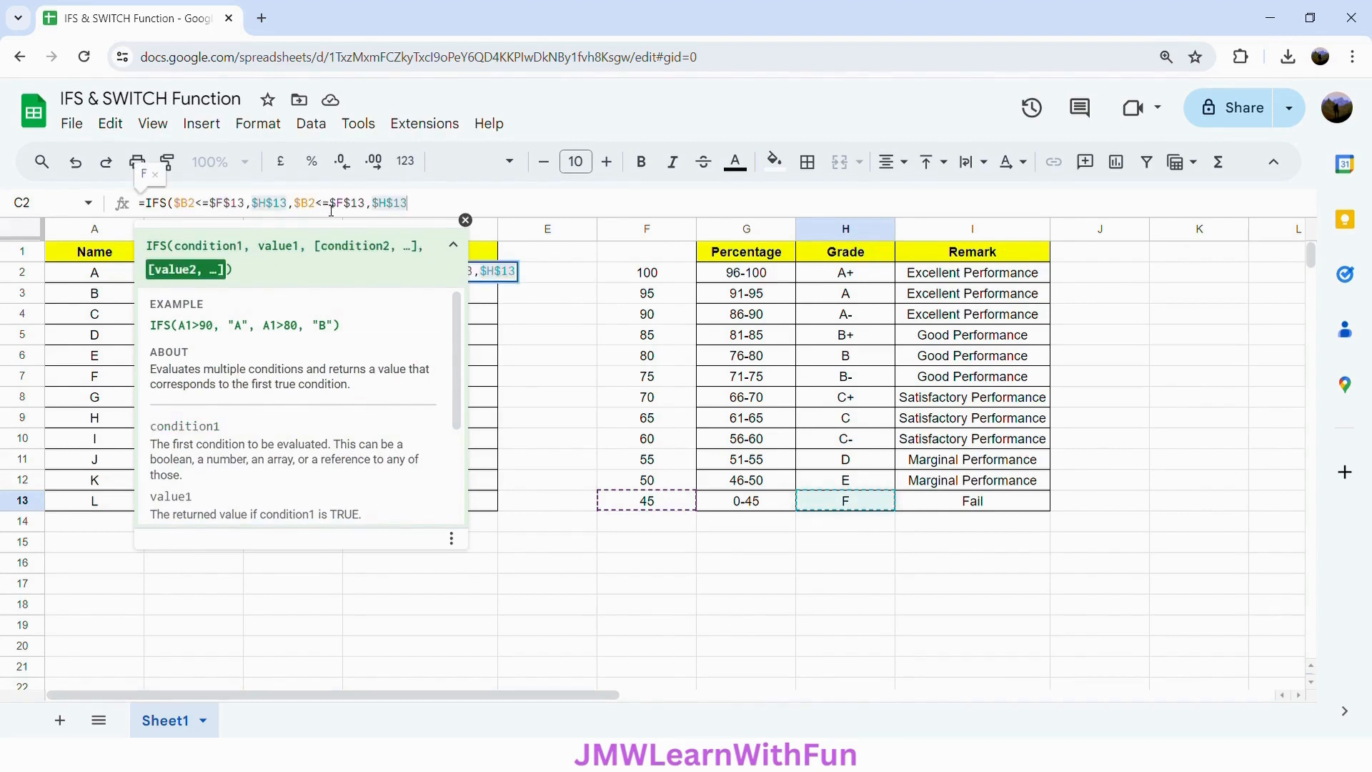
{"action": "left_click", "coordinate": [646, 488]}
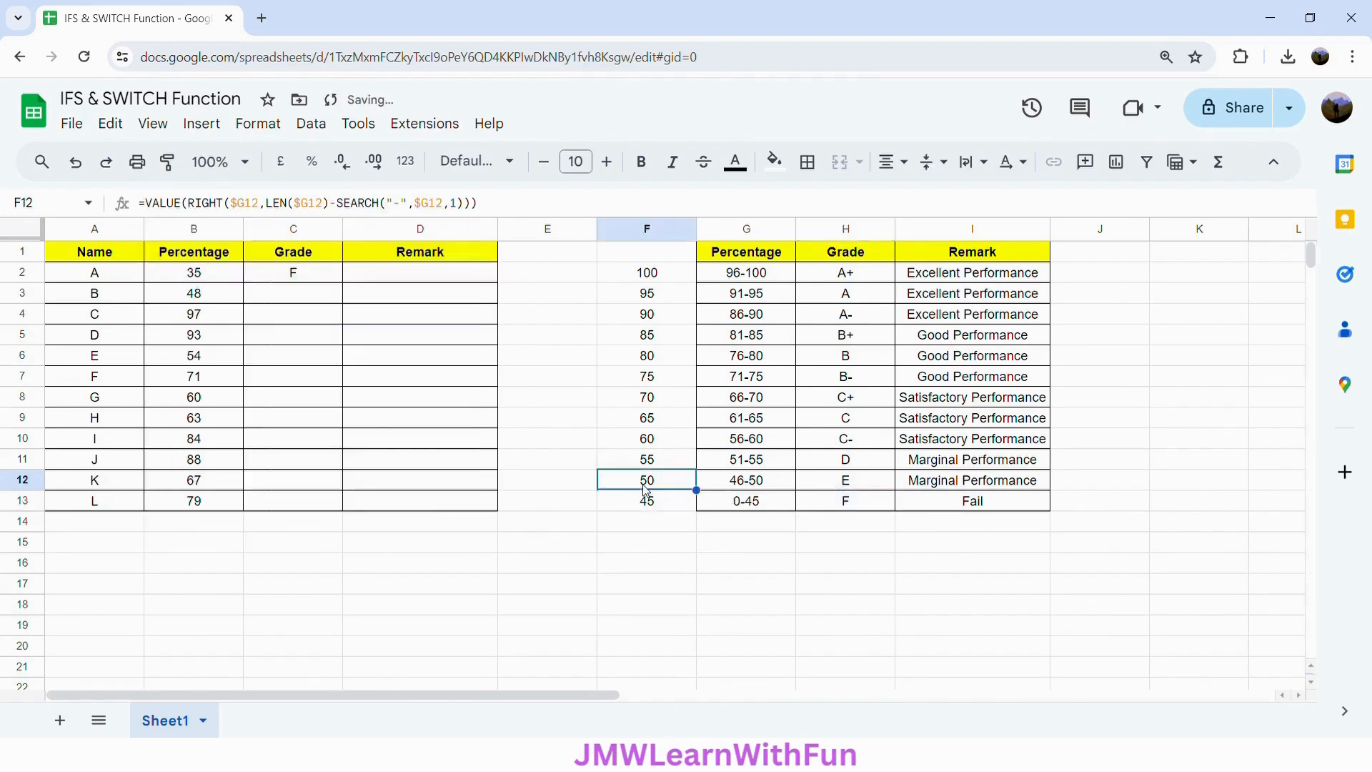
Step: Change the second condition and value in the C2 formula to $B2<=$F$12,$H$12
{"action": "left_click", "coordinate": [321, 277]}
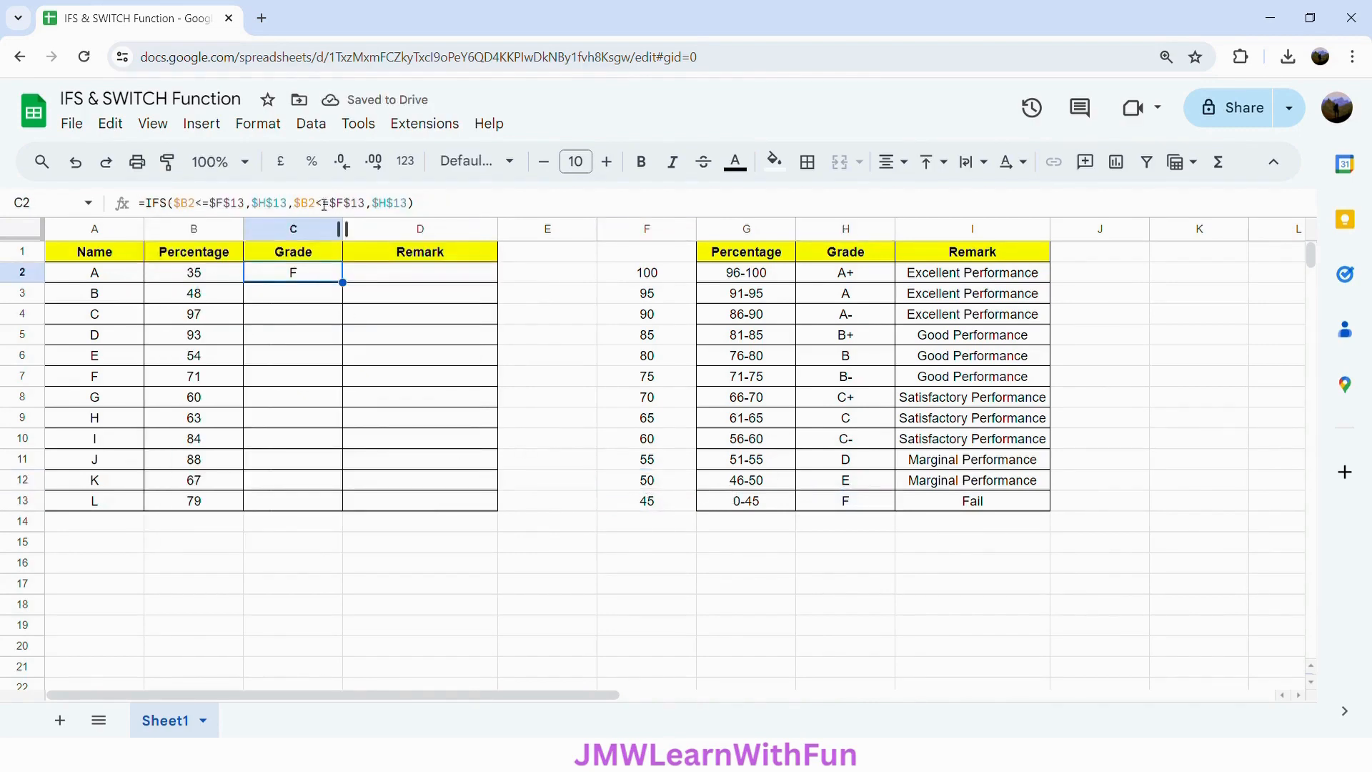
{"action": "left_click", "coordinate": [371, 209]}
{"action": "key", "text": "BackSpace"}
{"action": "type", "text": "2"}
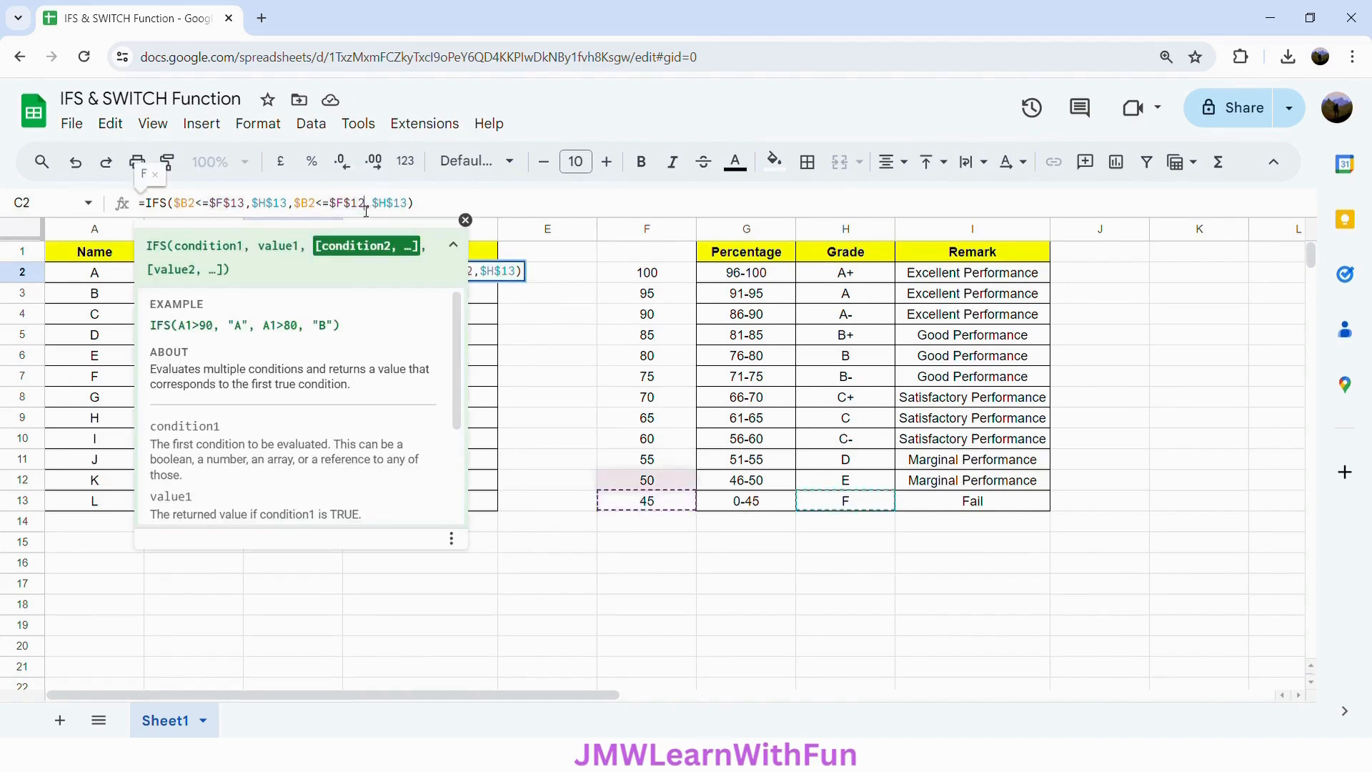
{"action": "left_click", "coordinate": [409, 209]}
{"action": "key", "text": "BackSpace"}
{"action": "type", "text": "2"}
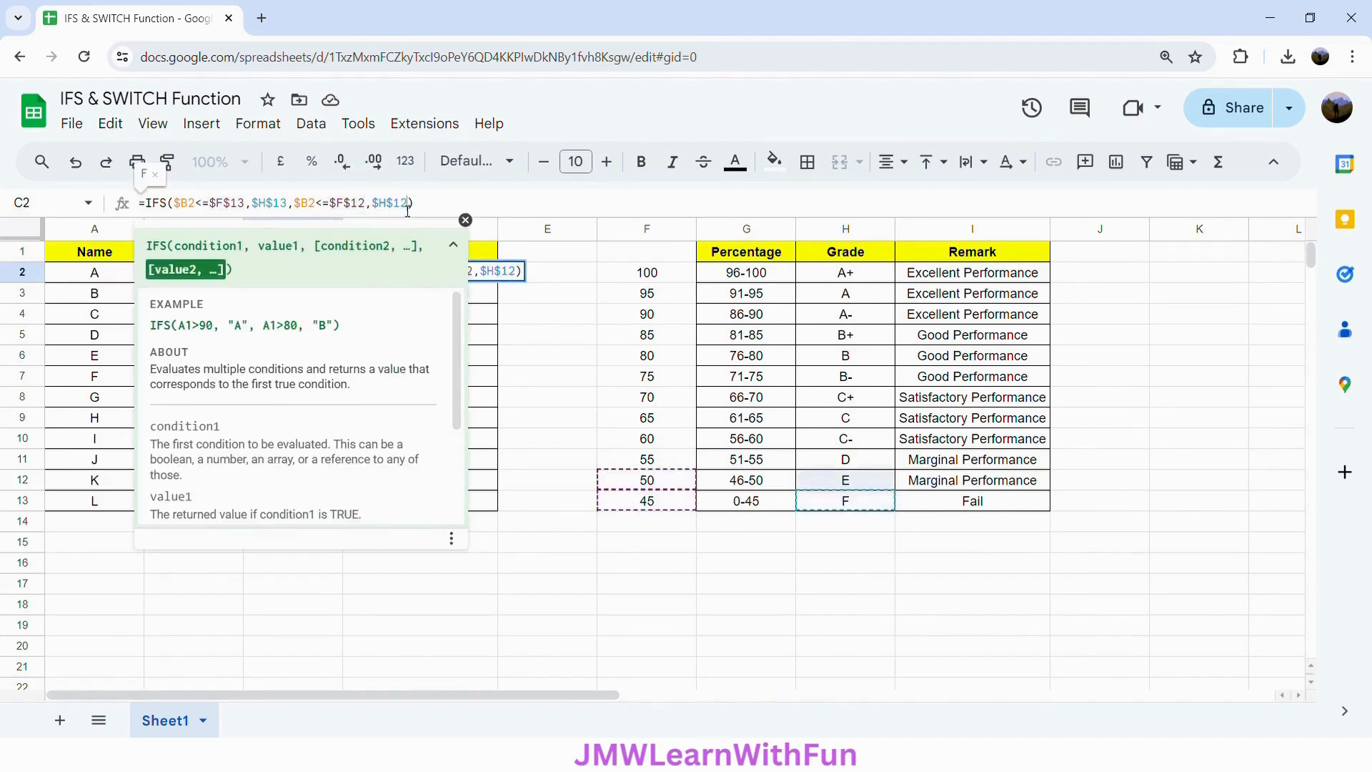
Step: Duplicate the pair $B2<=$F$12,$H$12 as the third condition and value at the end of the IFS formula
{"action": "type", "text": ","}
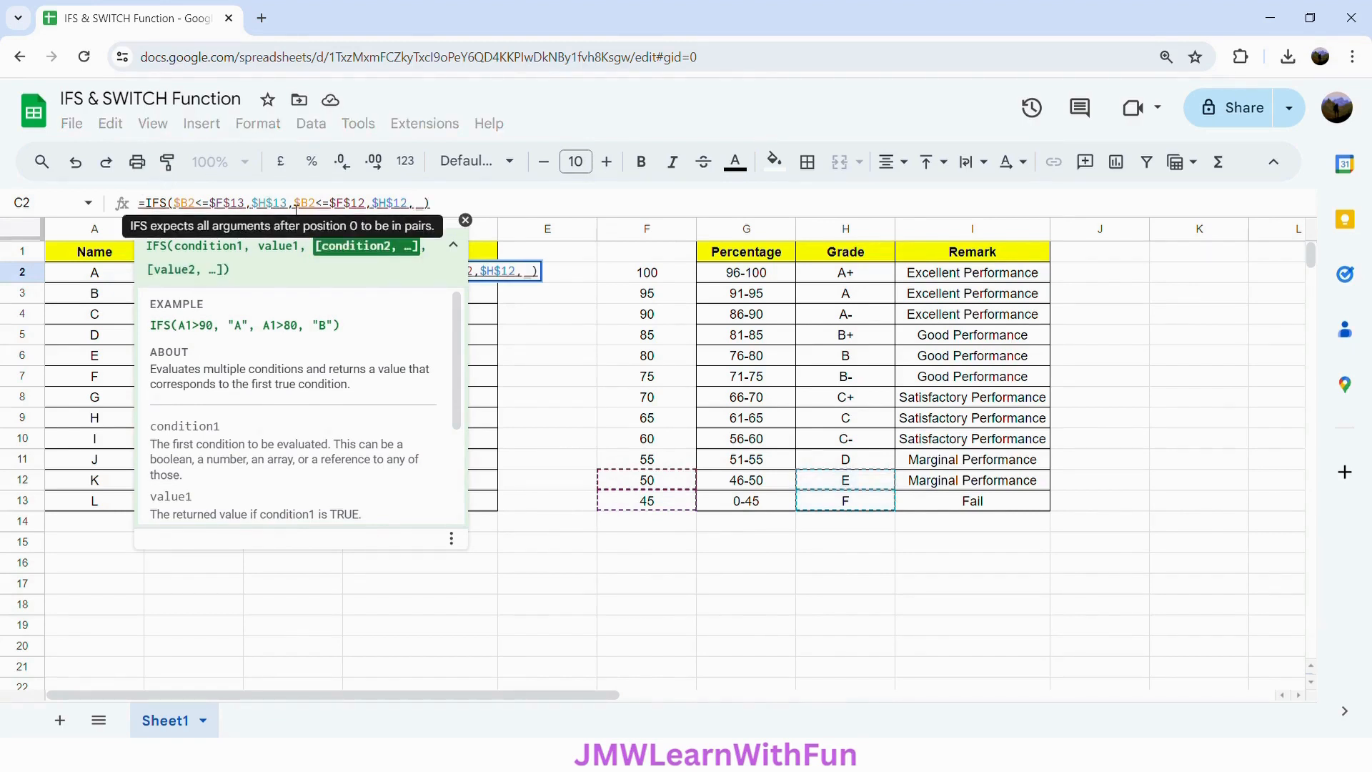
{"action": "left_click_drag", "start_coordinate": [289, 204], "coordinate": [385, 204]}
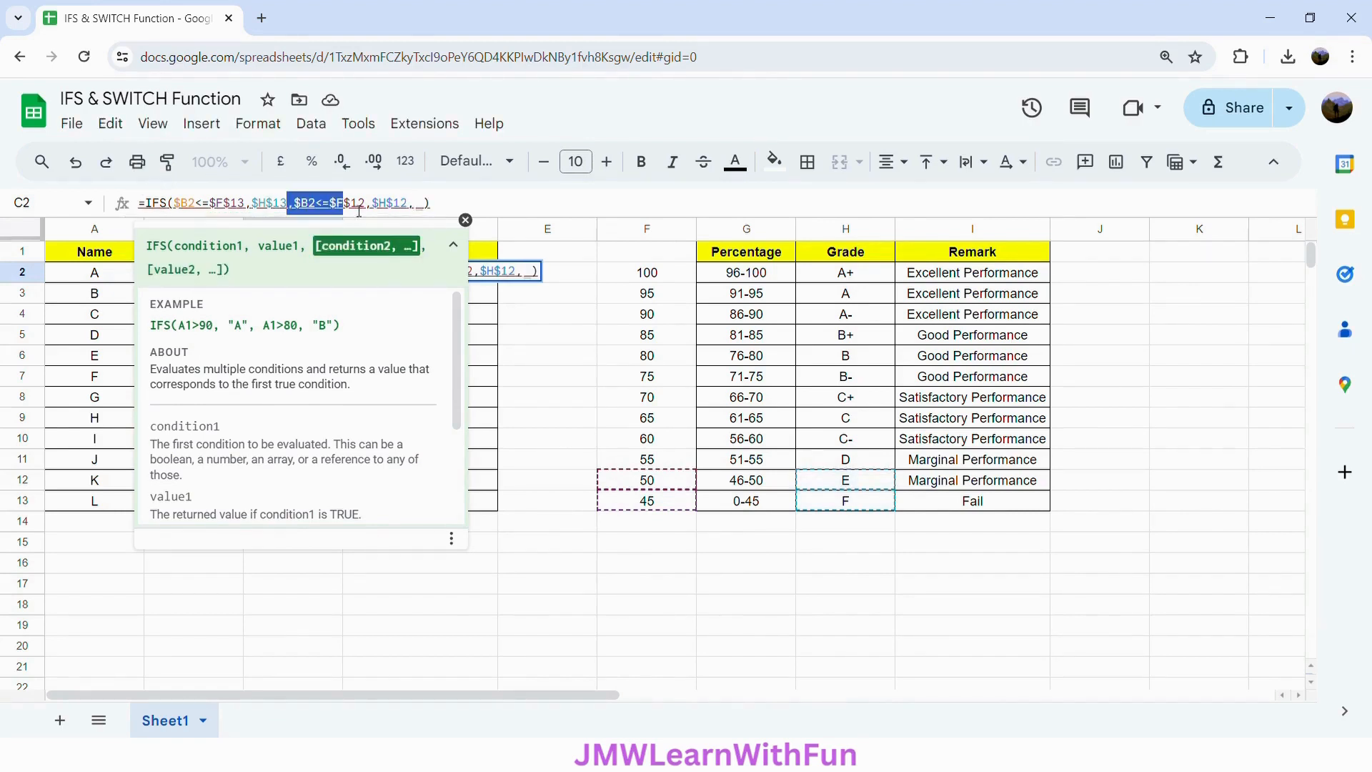
{"action": "left_click", "coordinate": [299, 206]}
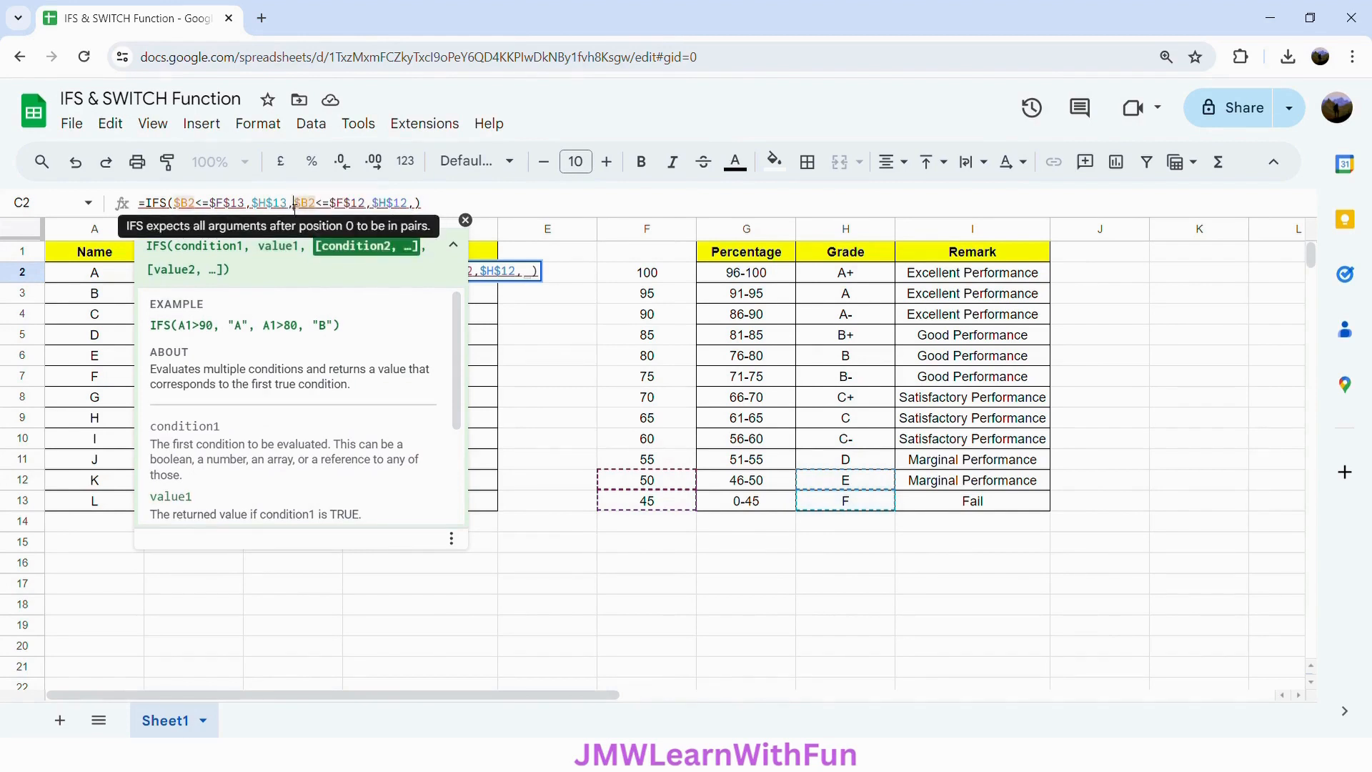
{"action": "left_click_drag", "start_coordinate": [295, 207], "coordinate": [409, 207]}
{"action": "key", "text": "ctrl+c"}
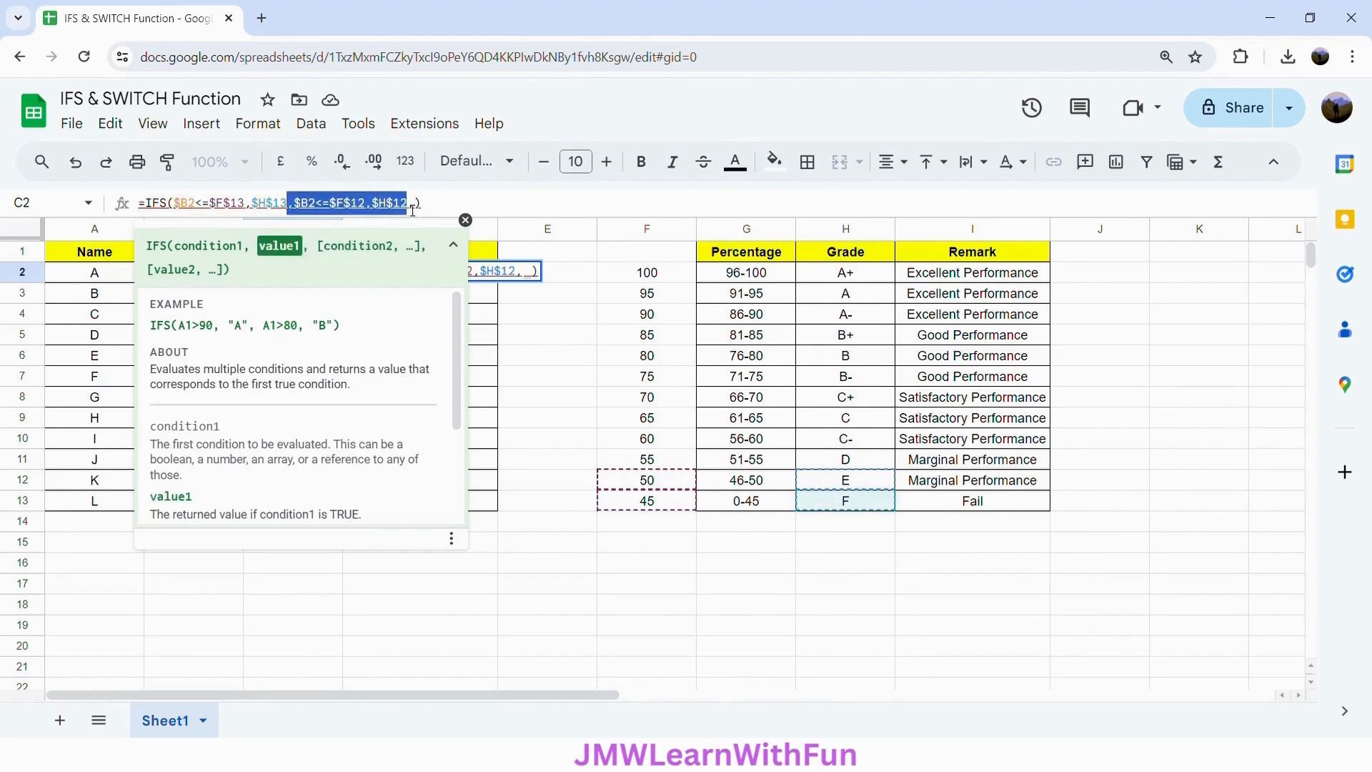
{"action": "left_click", "coordinate": [418, 206]}
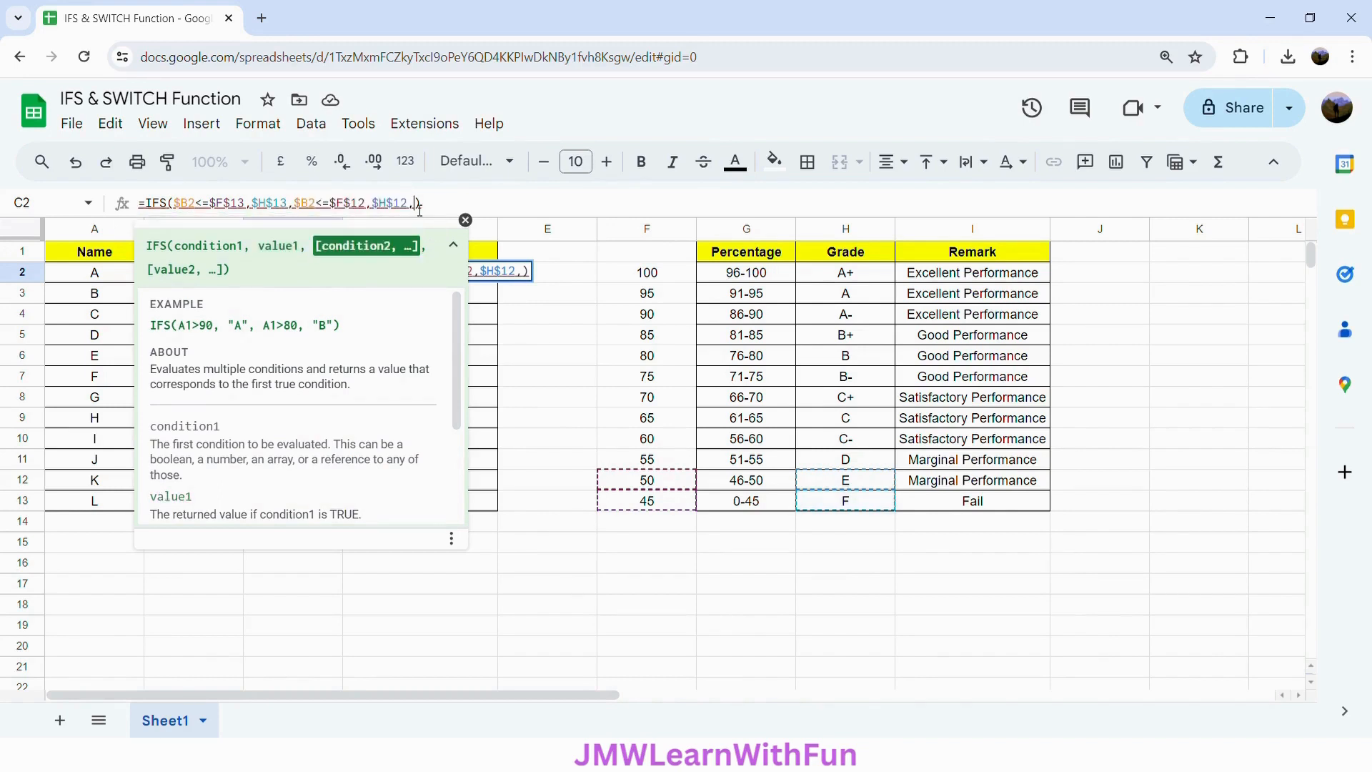
{"action": "double_click", "coordinate": [416, 208]}
{"action": "key", "text": "ctrl+v"}
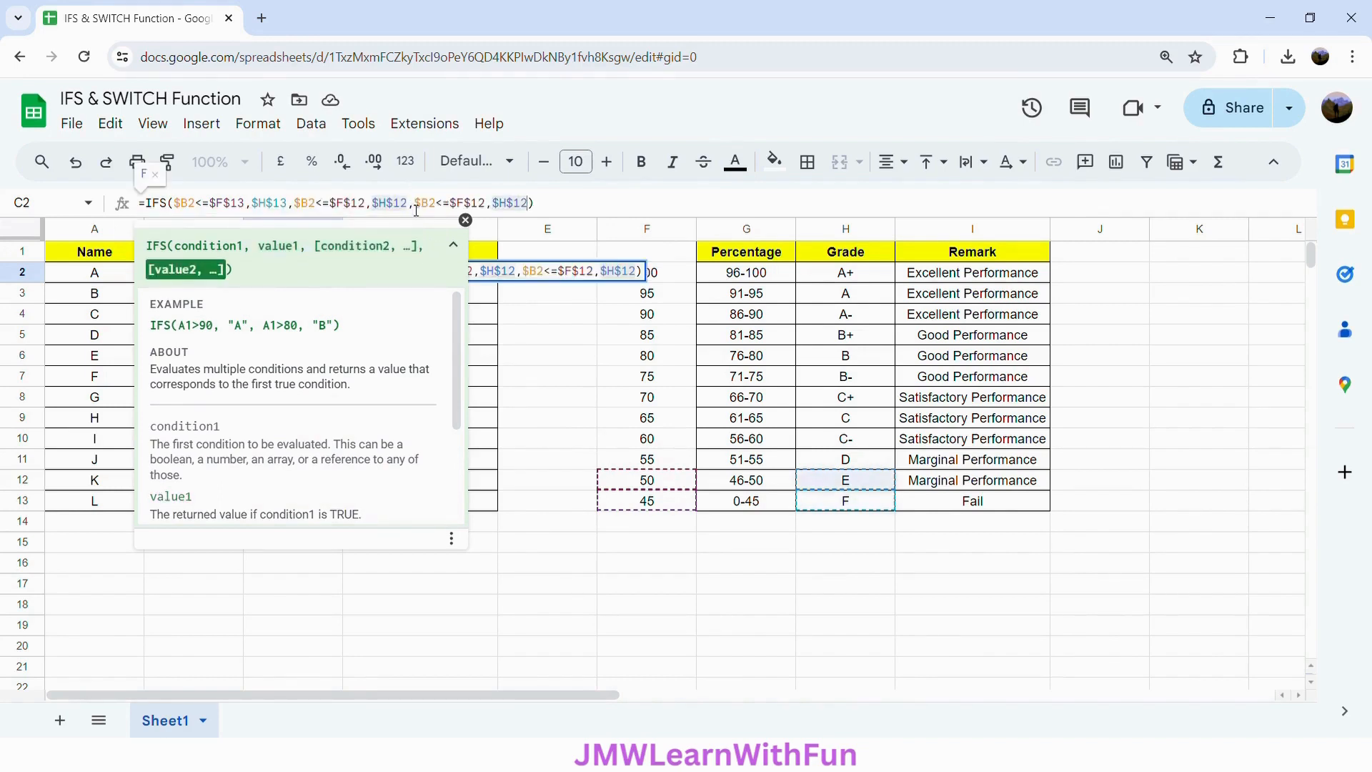
Step: Change the third condition and value in the C2 formula to $B2<=$F$11,$H$11
{"action": "left_click", "coordinate": [485, 207]}
{"action": "key", "text": "BackSpace"}
{"action": "type", "text": "1"}
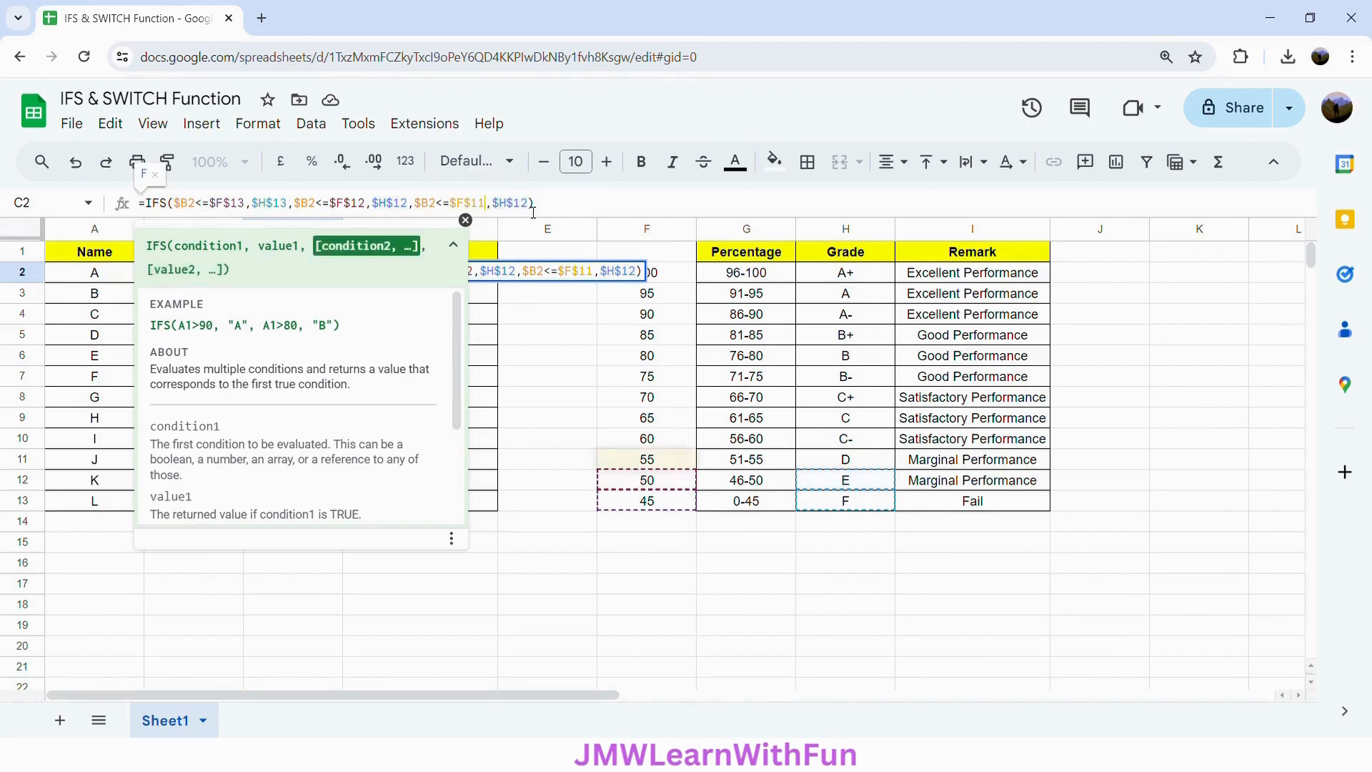
{"action": "left_click", "coordinate": [533, 208]}
{"action": "key", "text": "BackSpace"}
{"action": "type", "text": "1"}
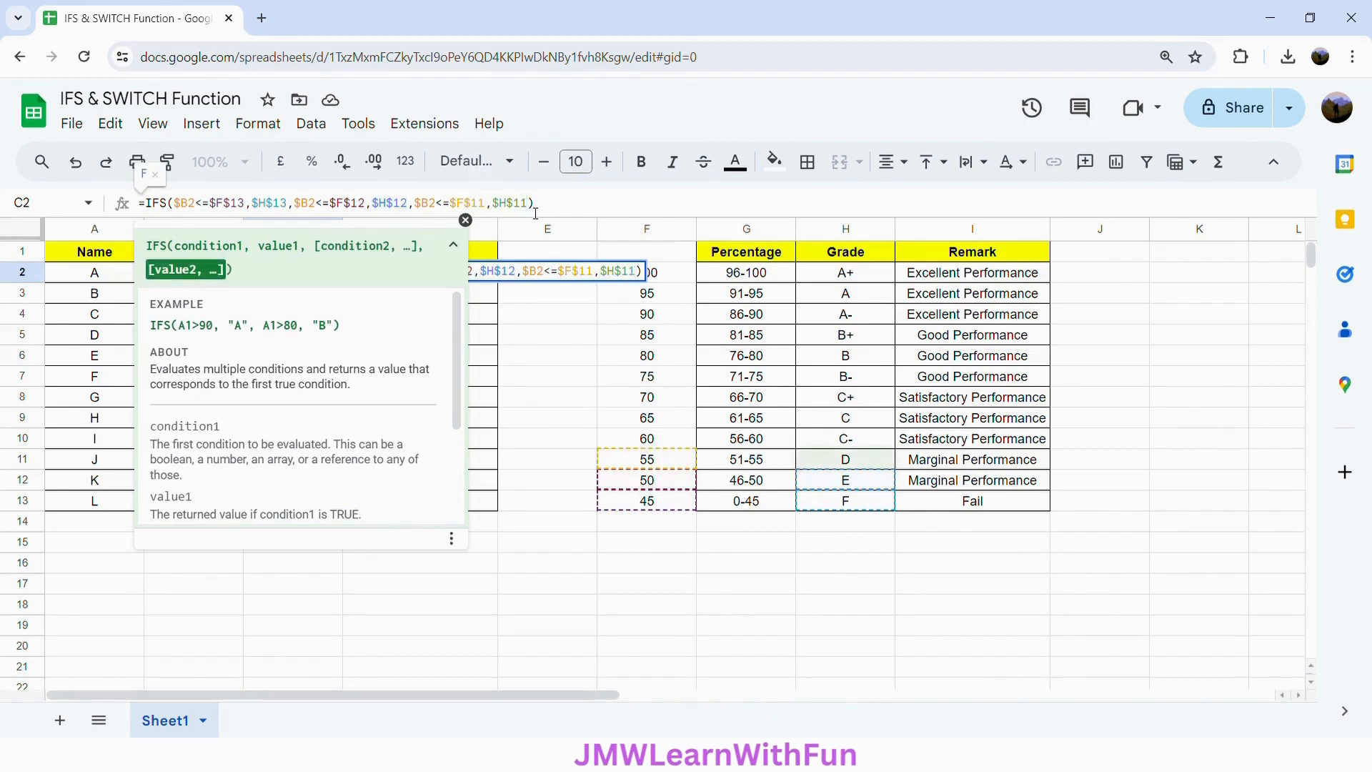
Step: Append a fourth copy of the condition and value pair to the IFS formula and change it to $B2<=$F$10,$H$10
{"action": "key", "text": "ctrl+v"}
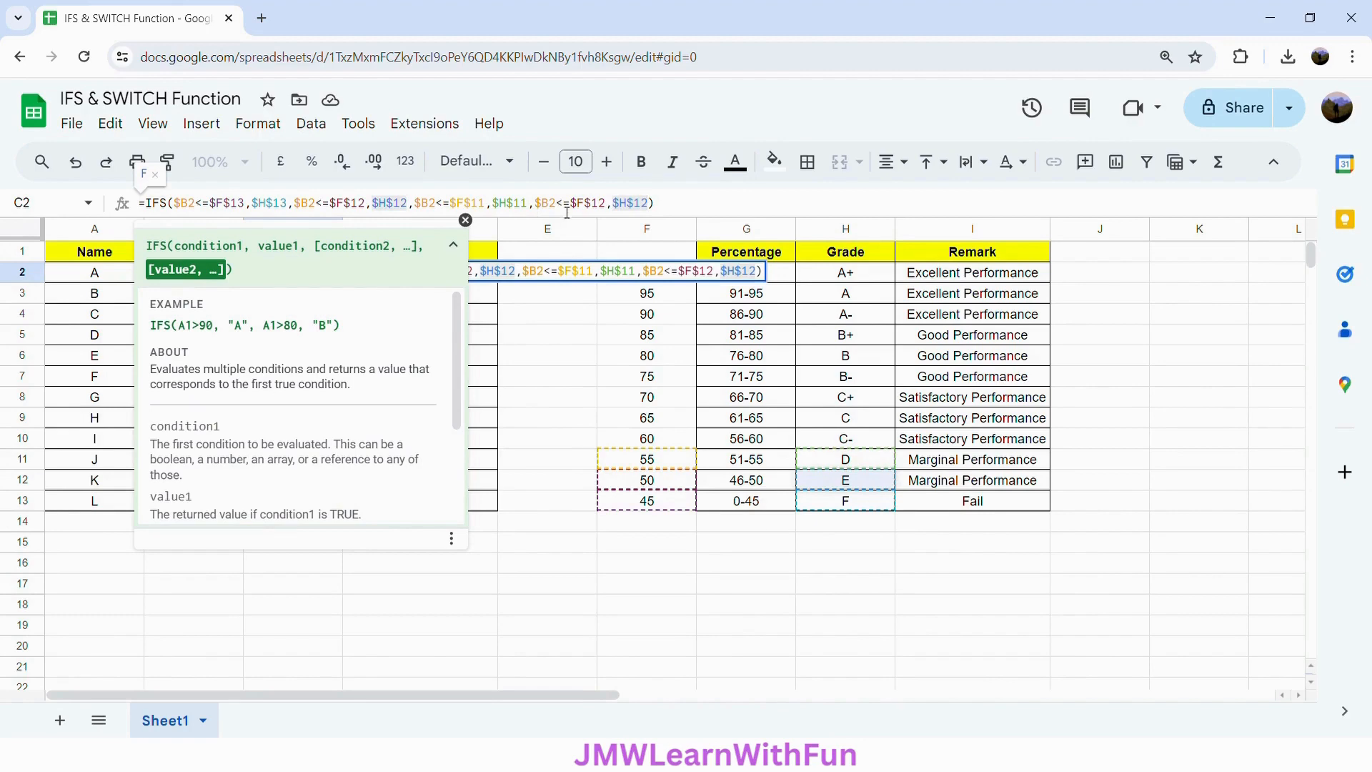
{"action": "left_click", "coordinate": [605, 207]}
{"action": "key", "text": "BackSpace"}
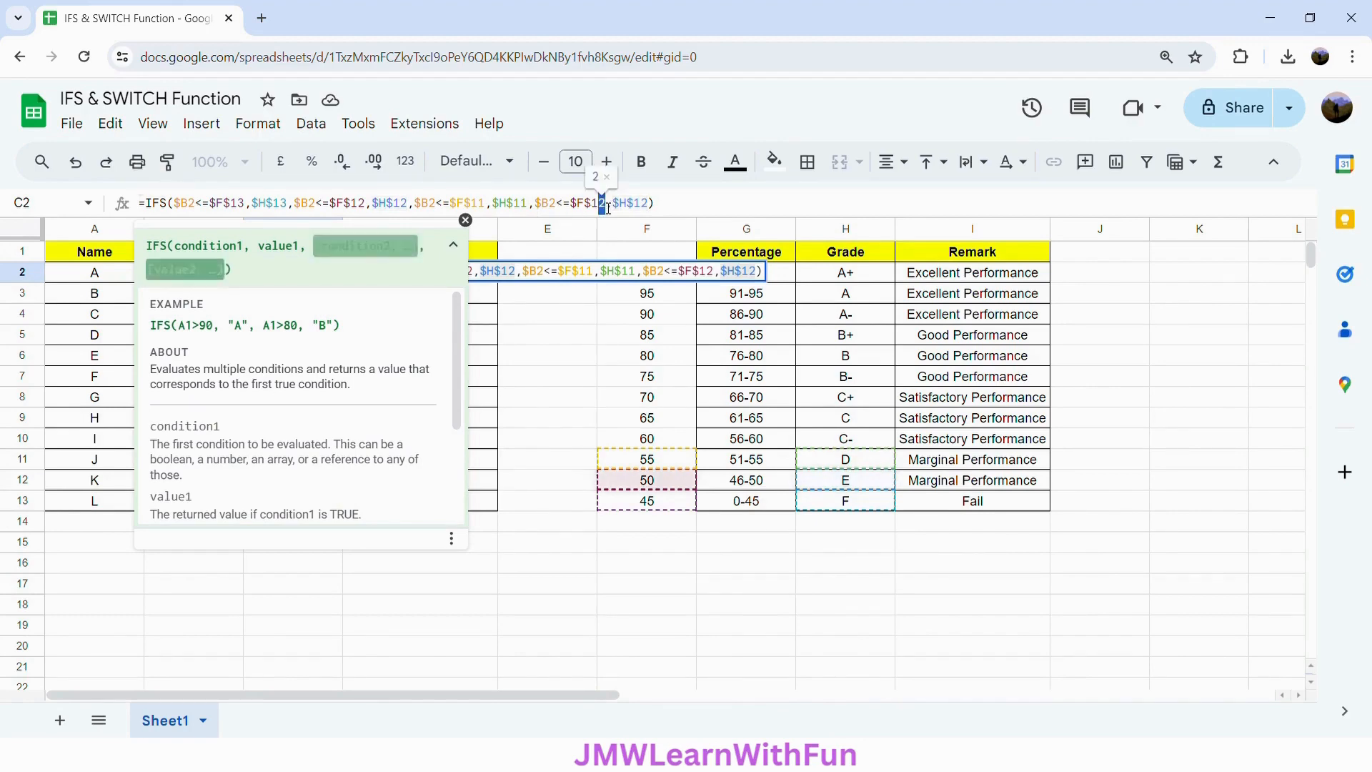
{"action": "type", "text": "0"}
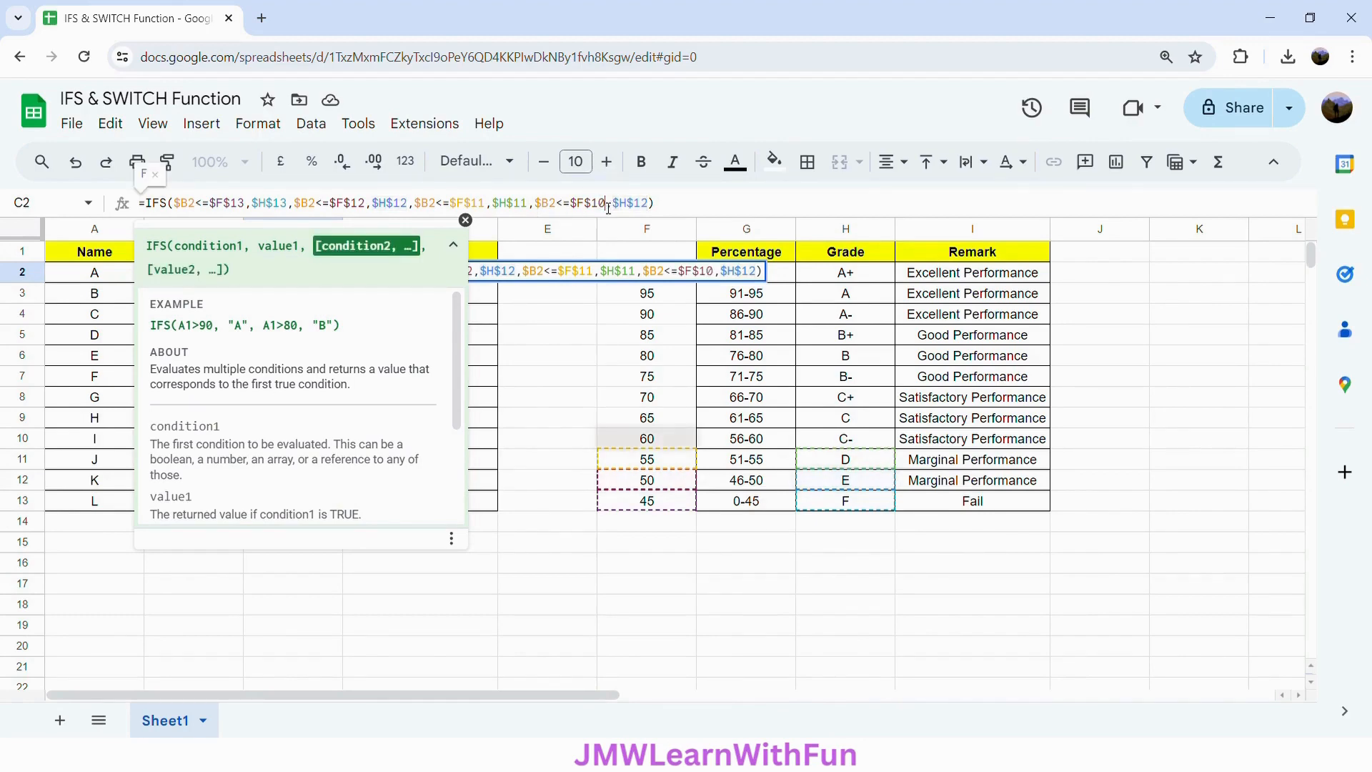
{"action": "left_click", "coordinate": [651, 206]}
{"action": "key", "text": "BackSpace"}
{"action": "type", "text": "0"}
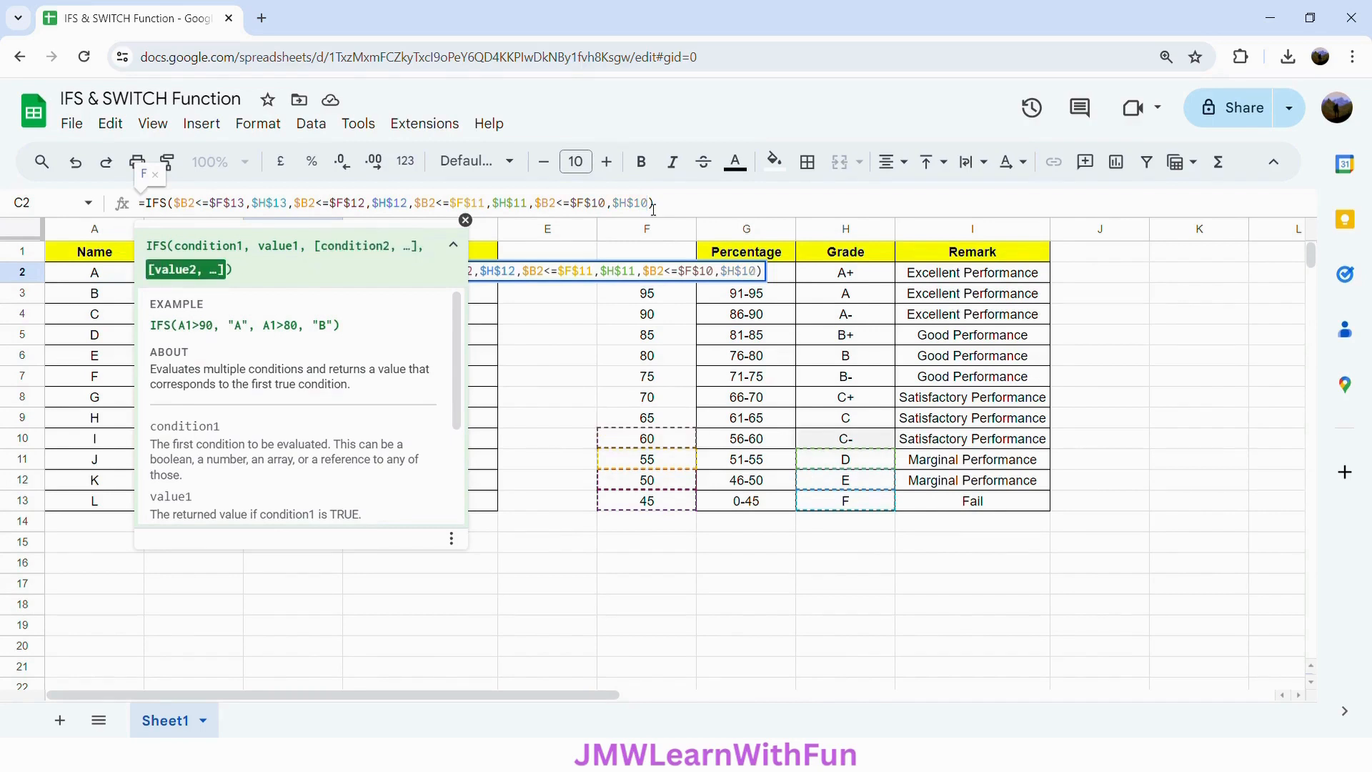
Step: Add the fifth condition and value to the IFS formula by reusing the copied pair, edited to $B2<=$F$9,$H$9
{"action": "key", "text": "ctrl+v"}
{"action": "left_click", "coordinate": [730, 206]}
{"action": "key", "text": "BackSpace"}
{"action": "key", "text": "BackSpace"}
{"action": "type", "text": "9"}
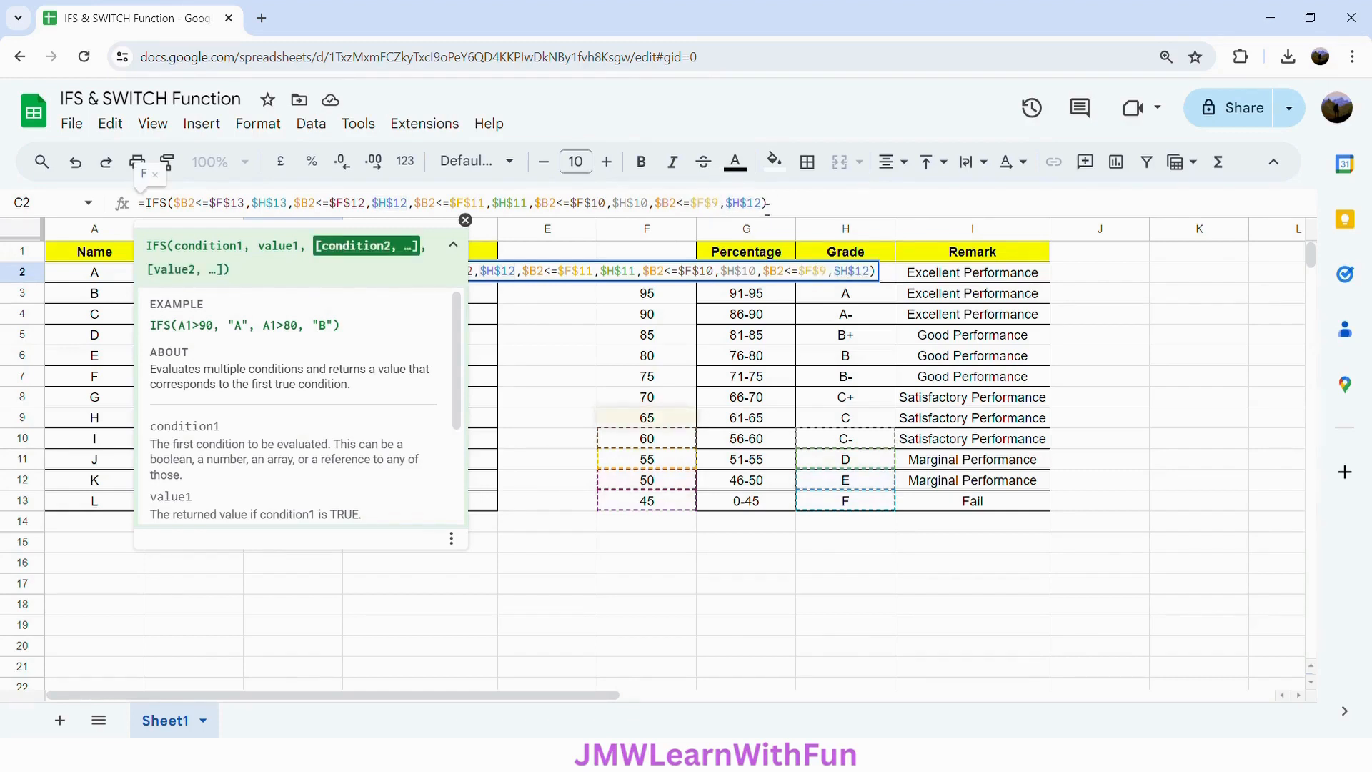
{"action": "left_click", "coordinate": [762, 206]}
{"action": "key", "text": "BackSpace"}
{"action": "key", "text": "BackSpace"}
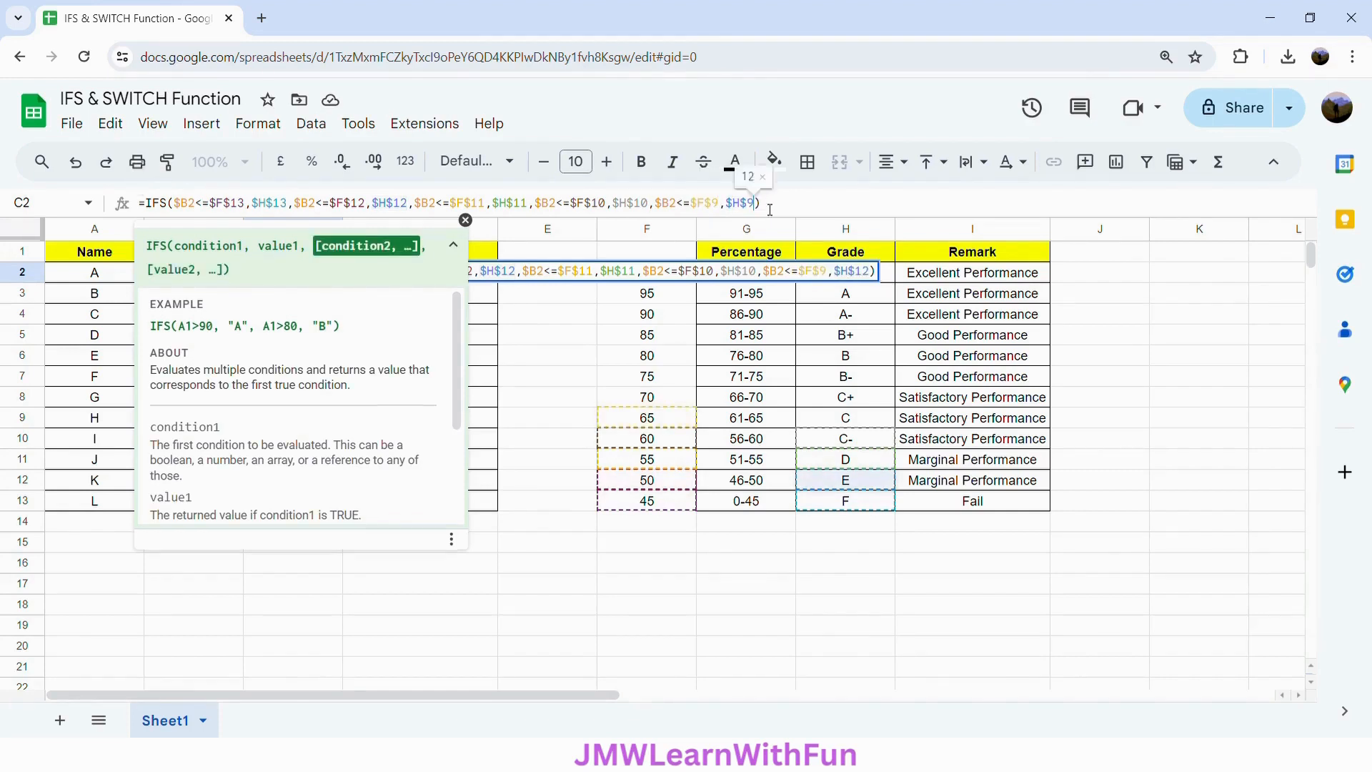
{"action": "type", "text": "9,"}
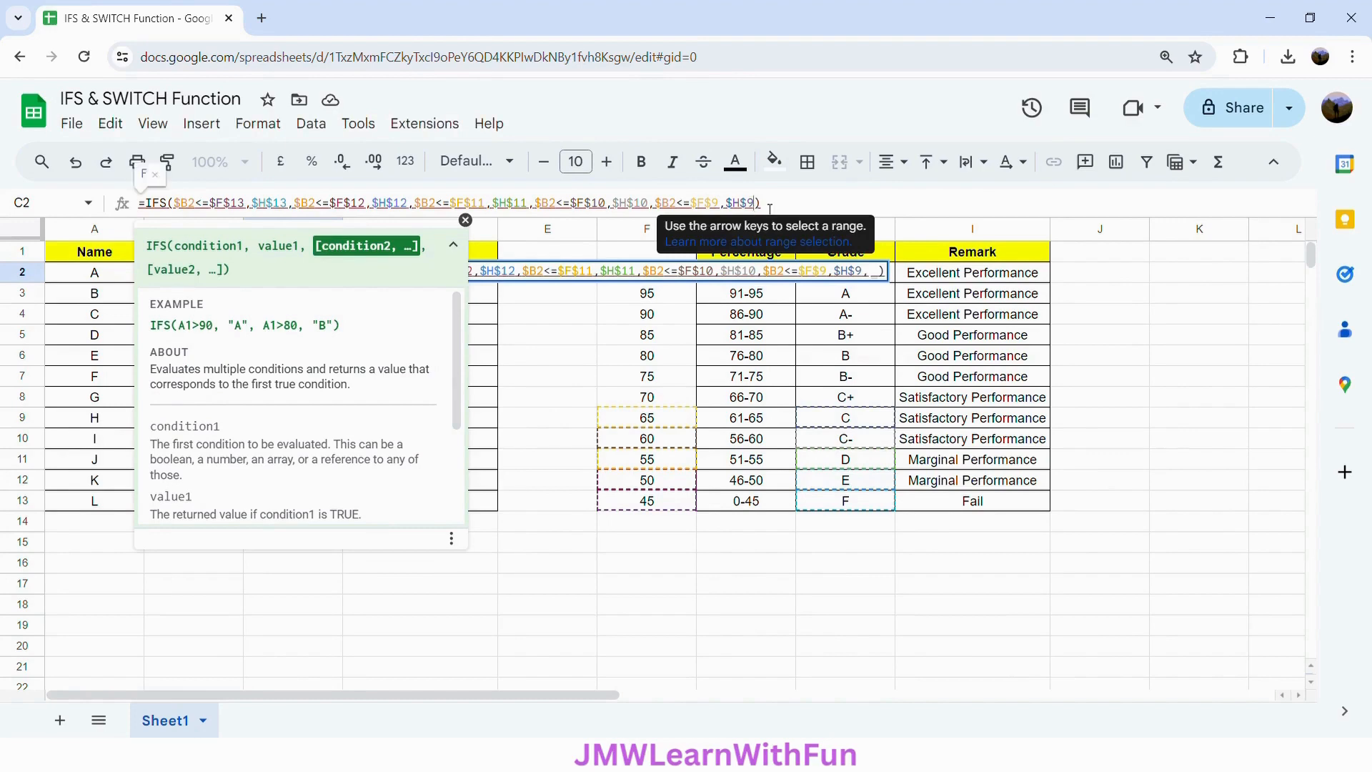
Step: Add the sixth condition and value to the IFS formula from the copied pair, edited to $B2<=$F$8,$H$8
{"action": "key", "text": "ctrl+v"}
{"action": "key", "text": "BackSpace"}
{"action": "key", "text": "BackSpace"}
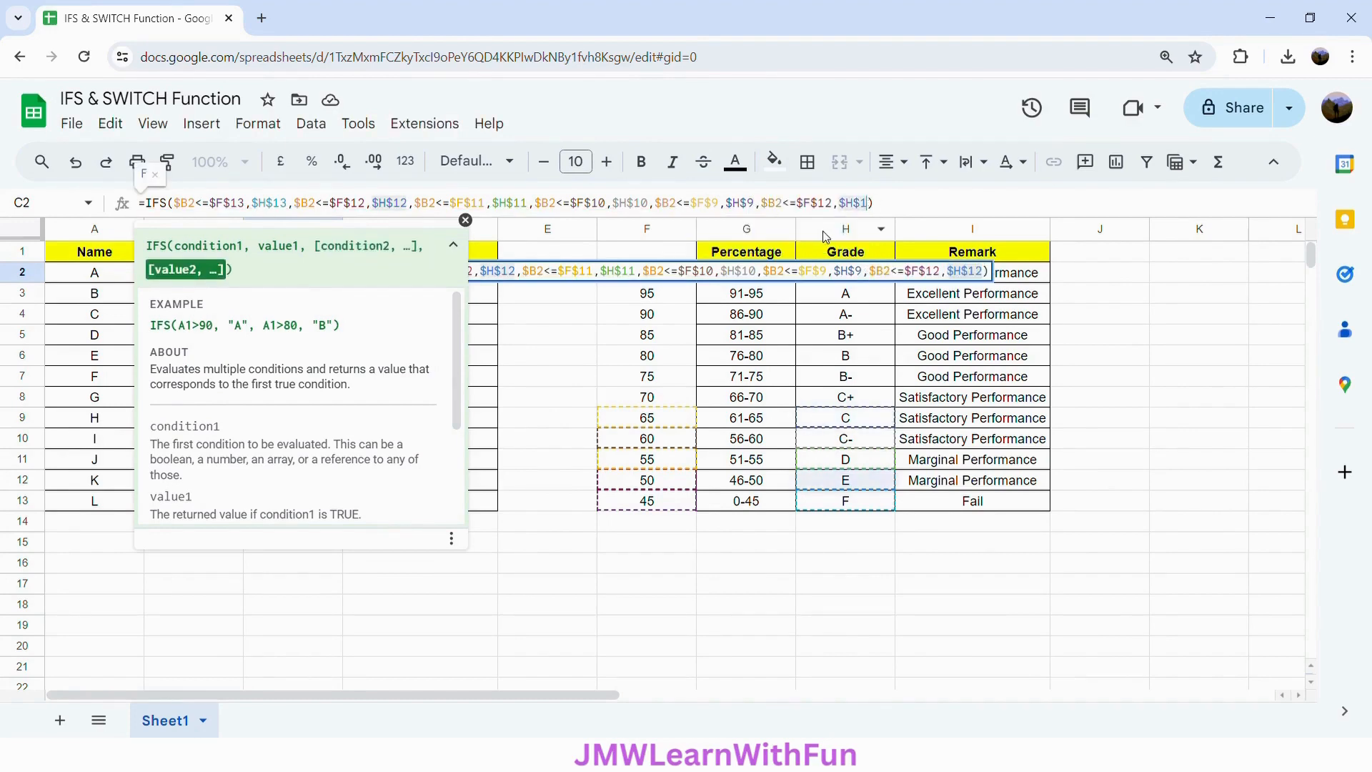
{"action": "type", "text": "8"}
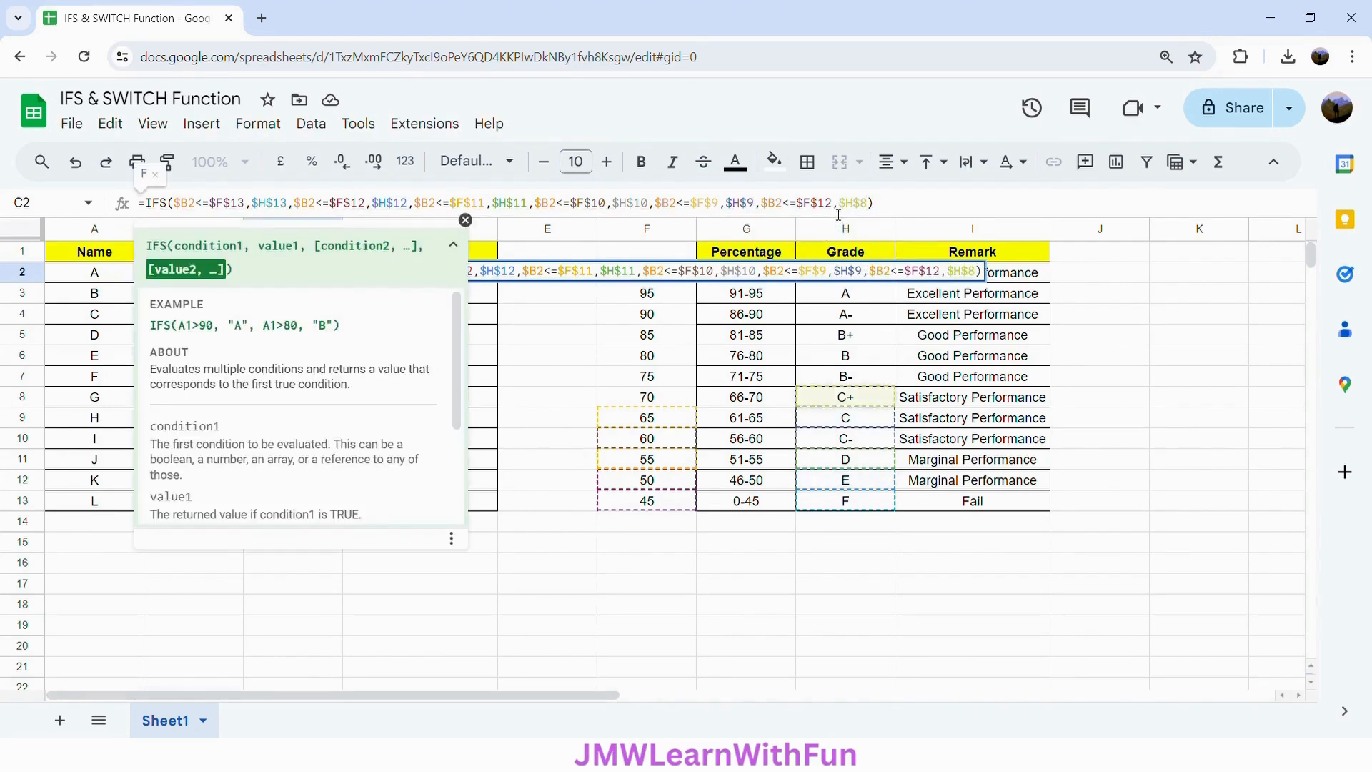
{"action": "double_click", "coordinate": [824, 207]}
{"action": "type", "text": "8"}
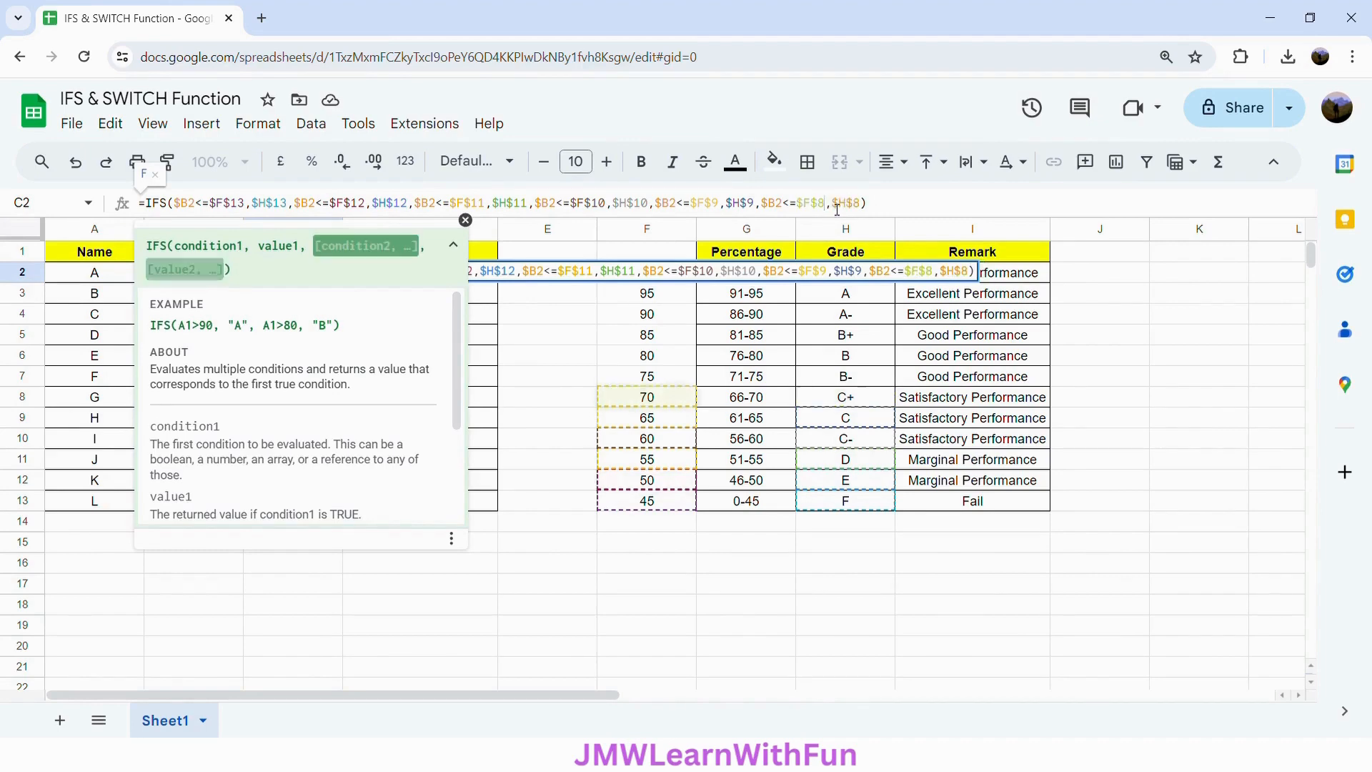
Step: Append the copied pair as the seventh condition and value, and change its references to $B2<=$F$7,$H$7
{"action": "type", "text": ",$B2<=$F$12,$H$12"}
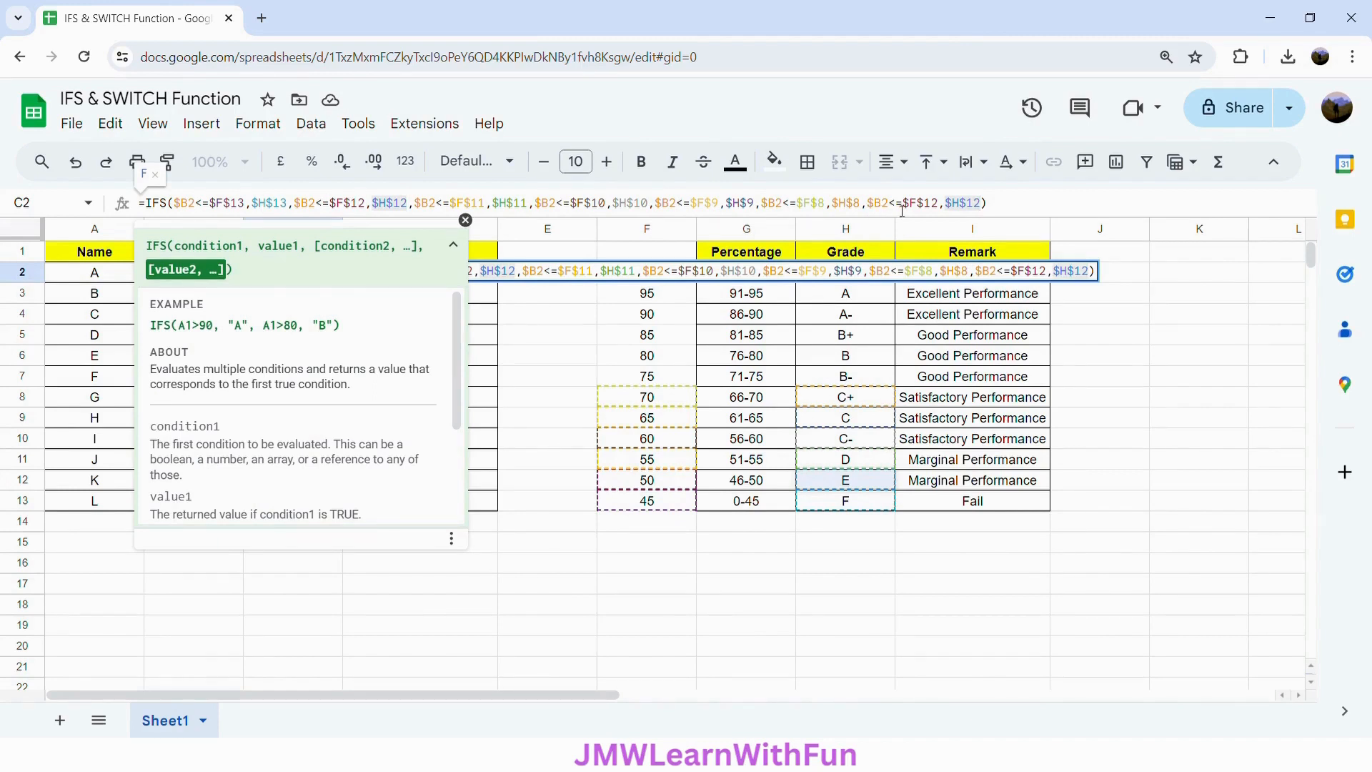
{"action": "left_click", "coordinate": [938, 209]}
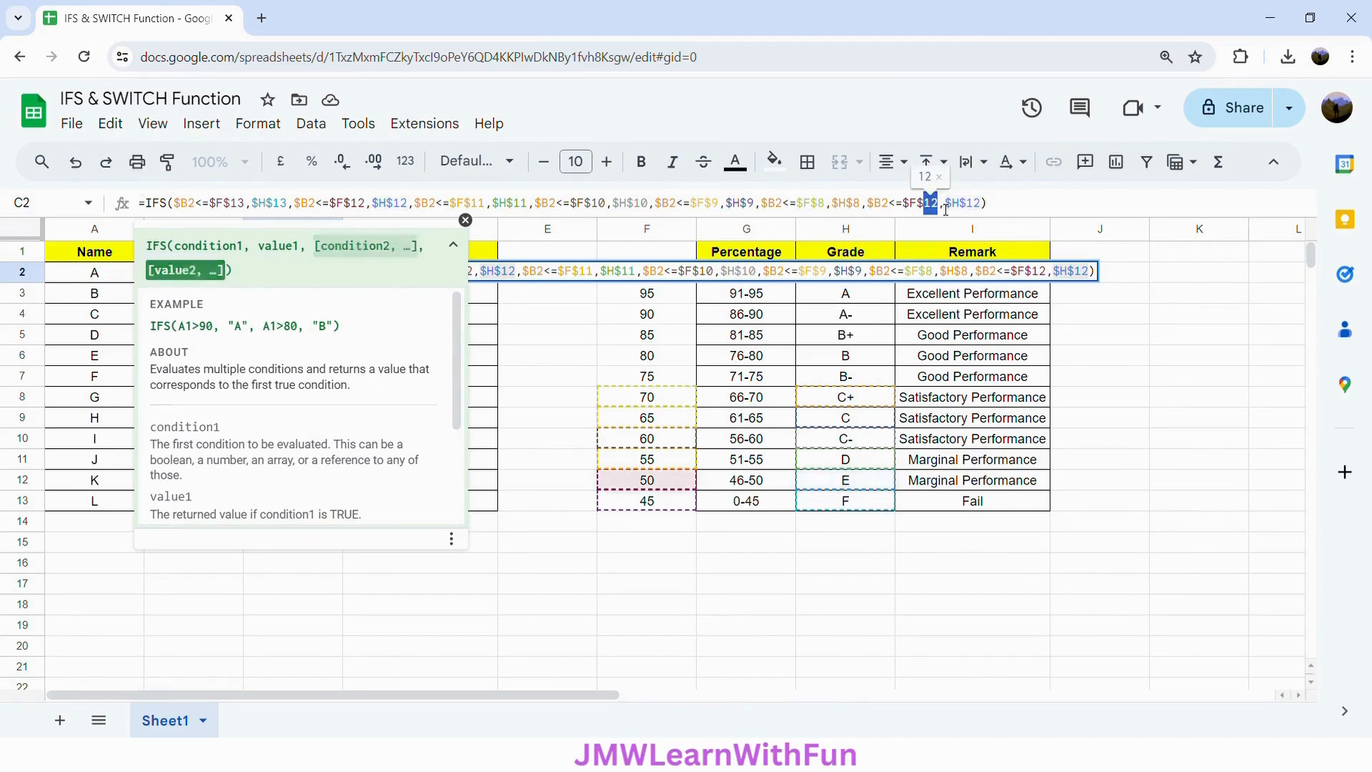
{"action": "key", "text": "BackSpace"}
{"action": "key", "text": "BackSpace"}
{"action": "type", "text": "7"}
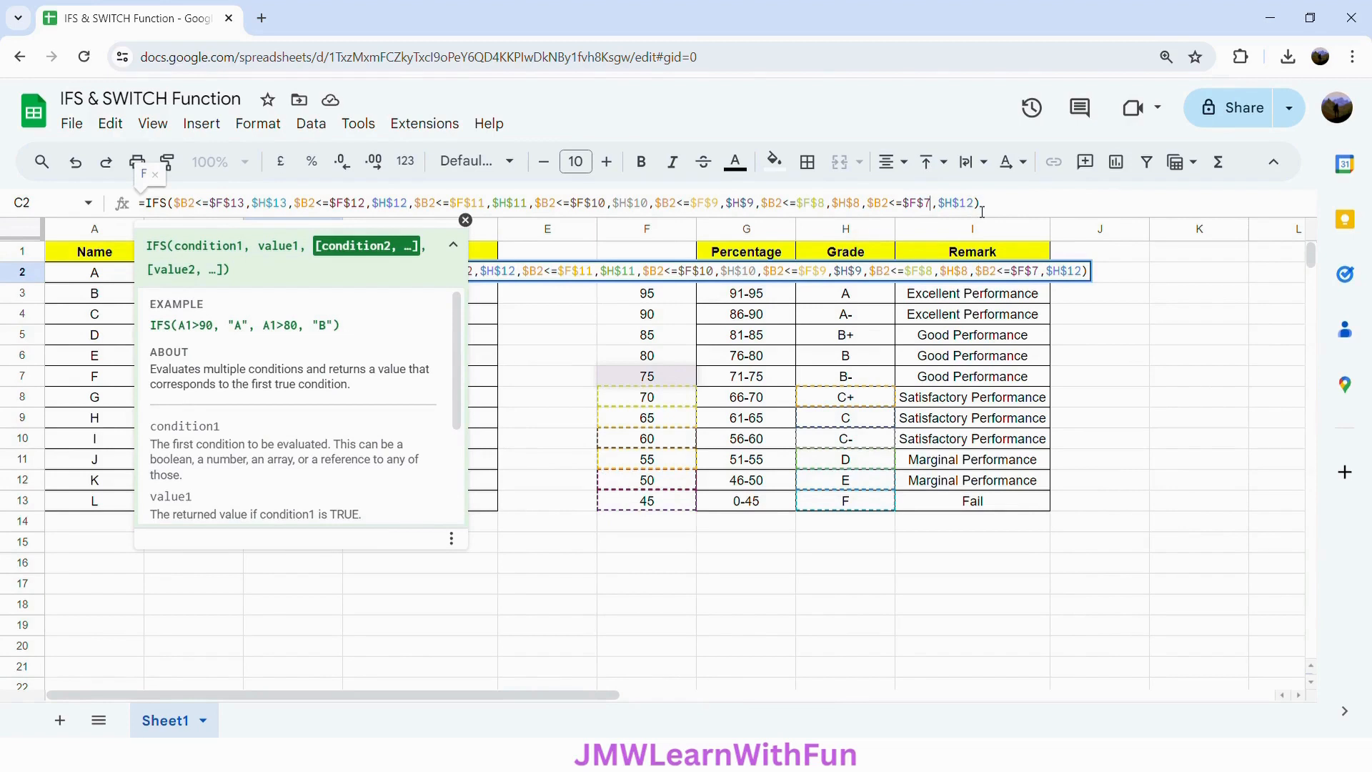
{"action": "left_click", "coordinate": [970, 209]}
{"action": "key", "text": "BackSpace"}
{"action": "key", "text": "BackSpace"}
{"action": "type", "text": "7"}
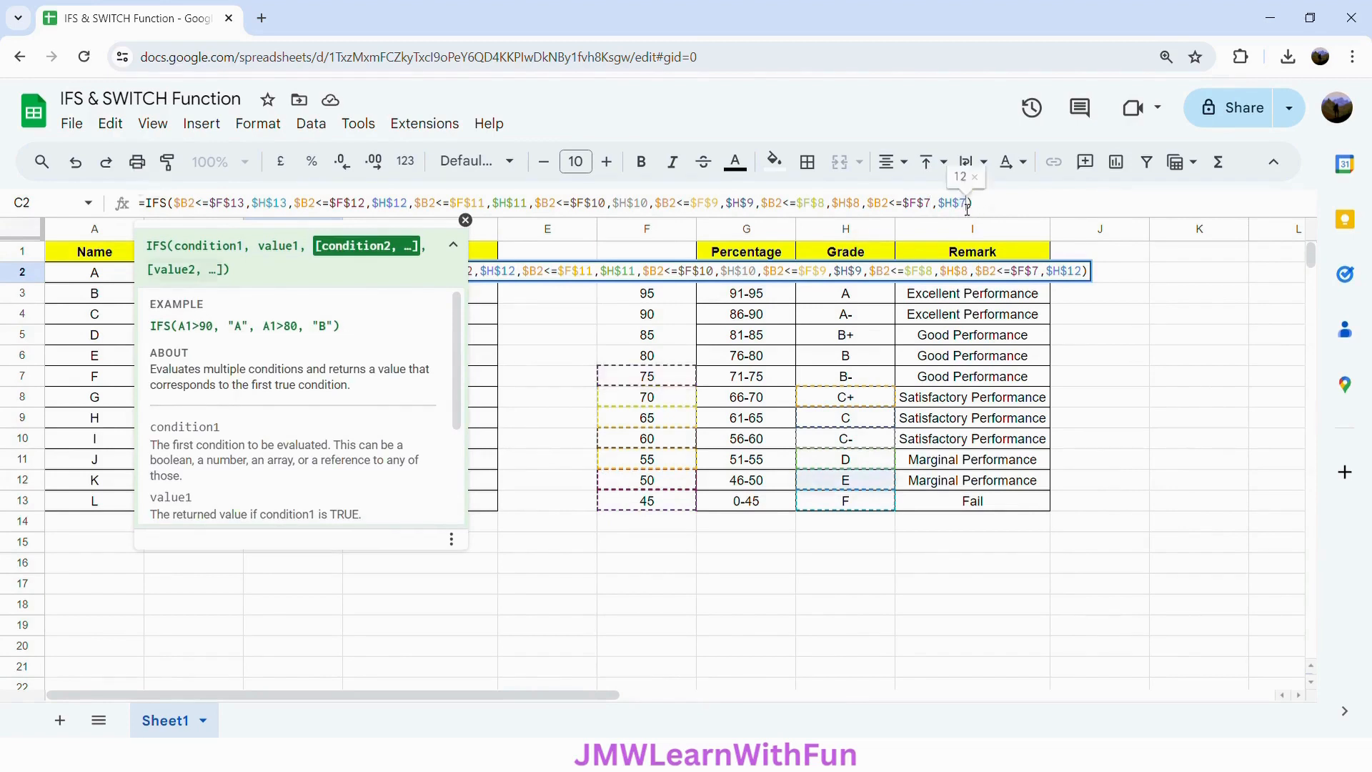
Step: Append the copied pair as the eighth condition and value, and change its references to $B2<=$F$6,$H$6
{"action": "type", "text": ",$B2<=$F$12,$H$12"}
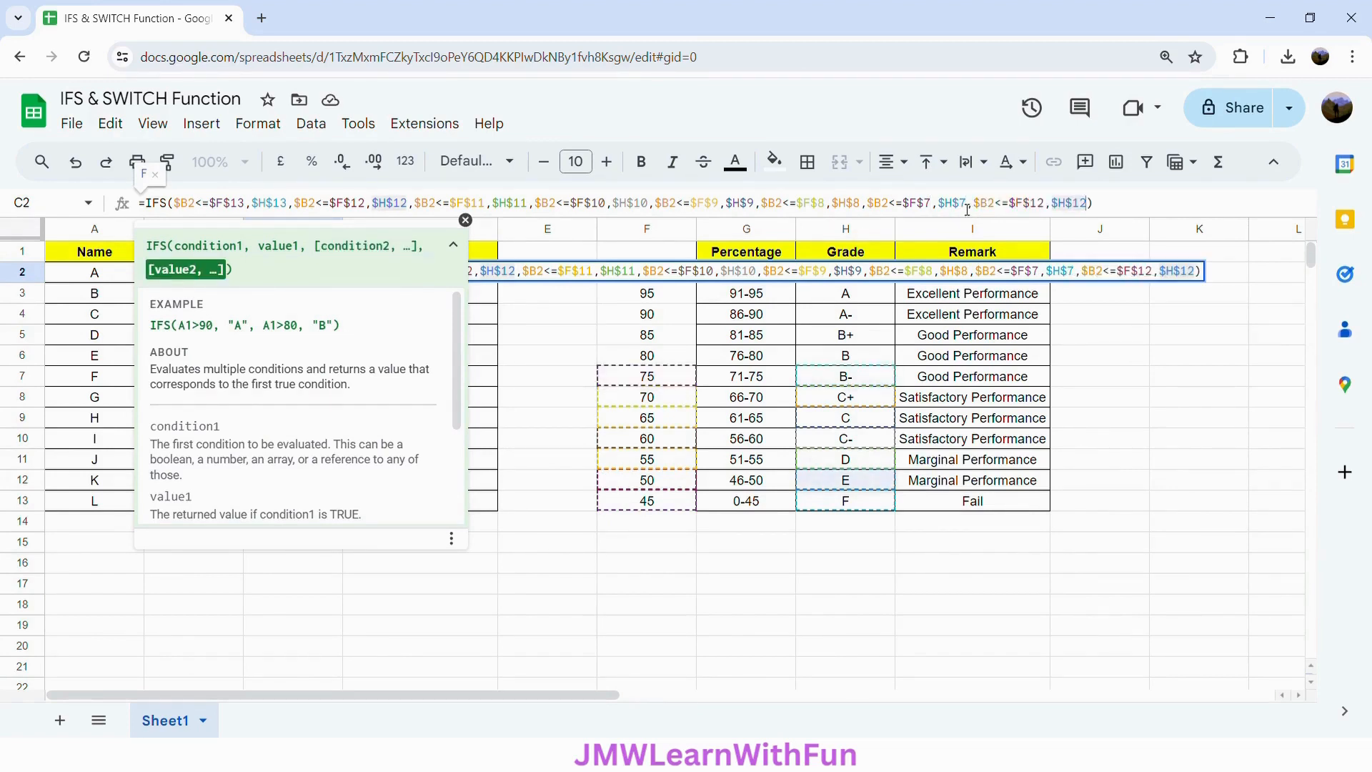
{"action": "left_click", "coordinate": [1040, 203]}
{"action": "key", "text": "BackSpace"}
{"action": "key", "text": "BackSpace"}
{"action": "type", "text": "6"}
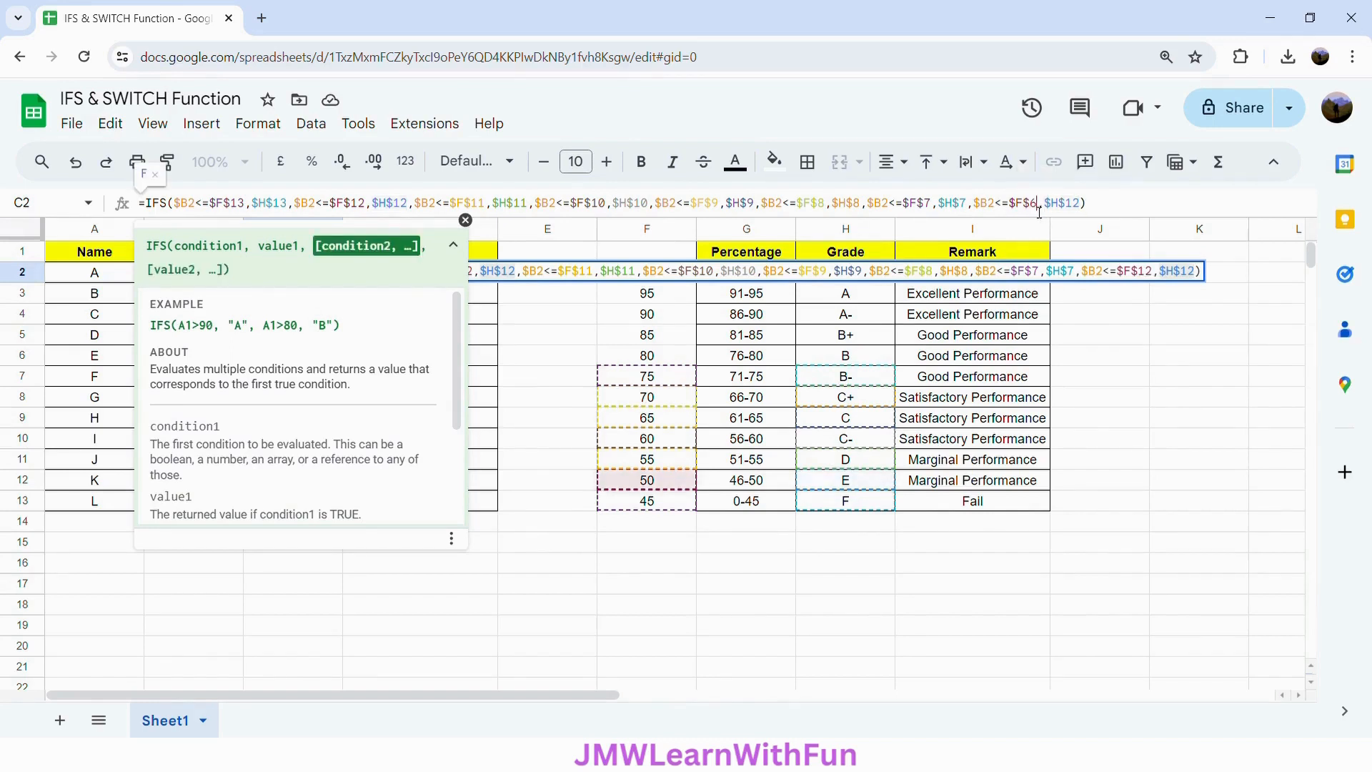
{"action": "left_click", "coordinate": [1079, 208]}
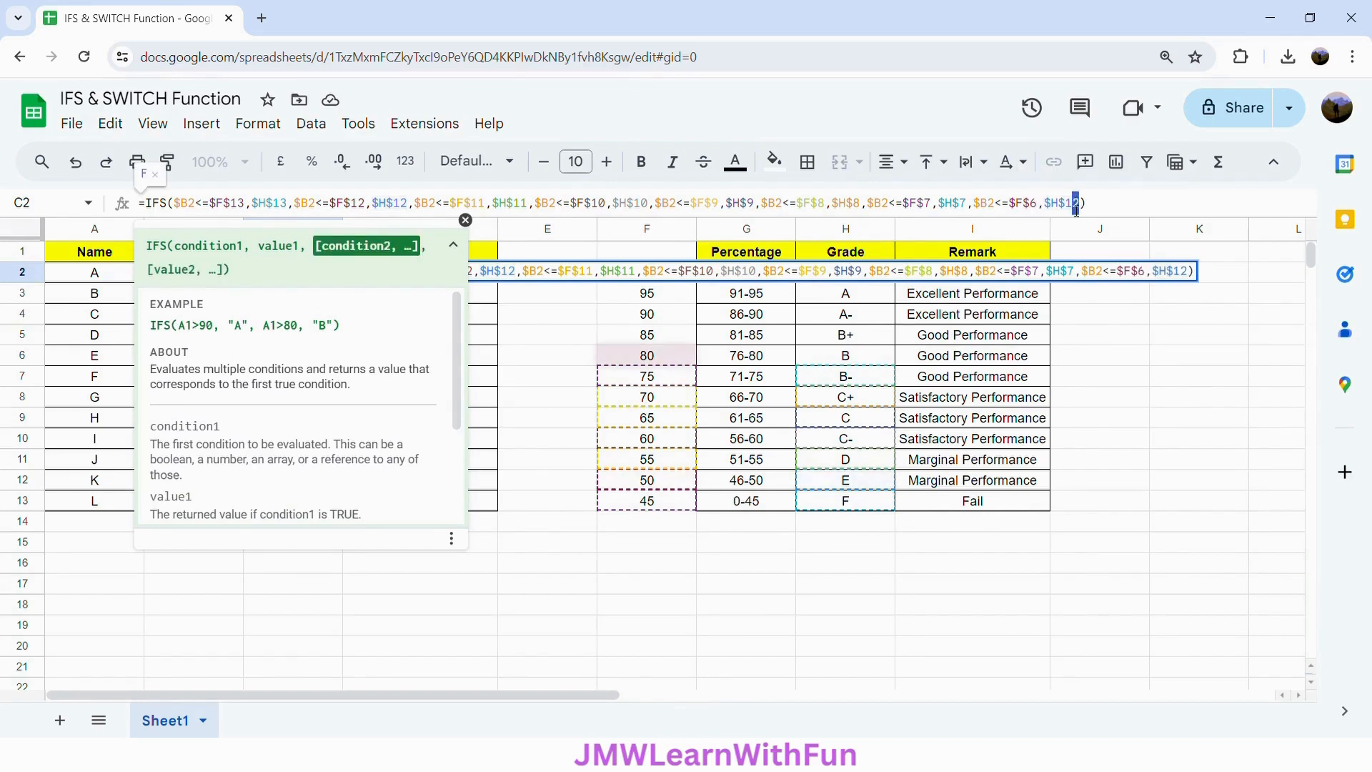
{"action": "key", "text": "BackSpace"}
{"action": "key", "text": "BackSpace"}
{"action": "type", "text": "6"}
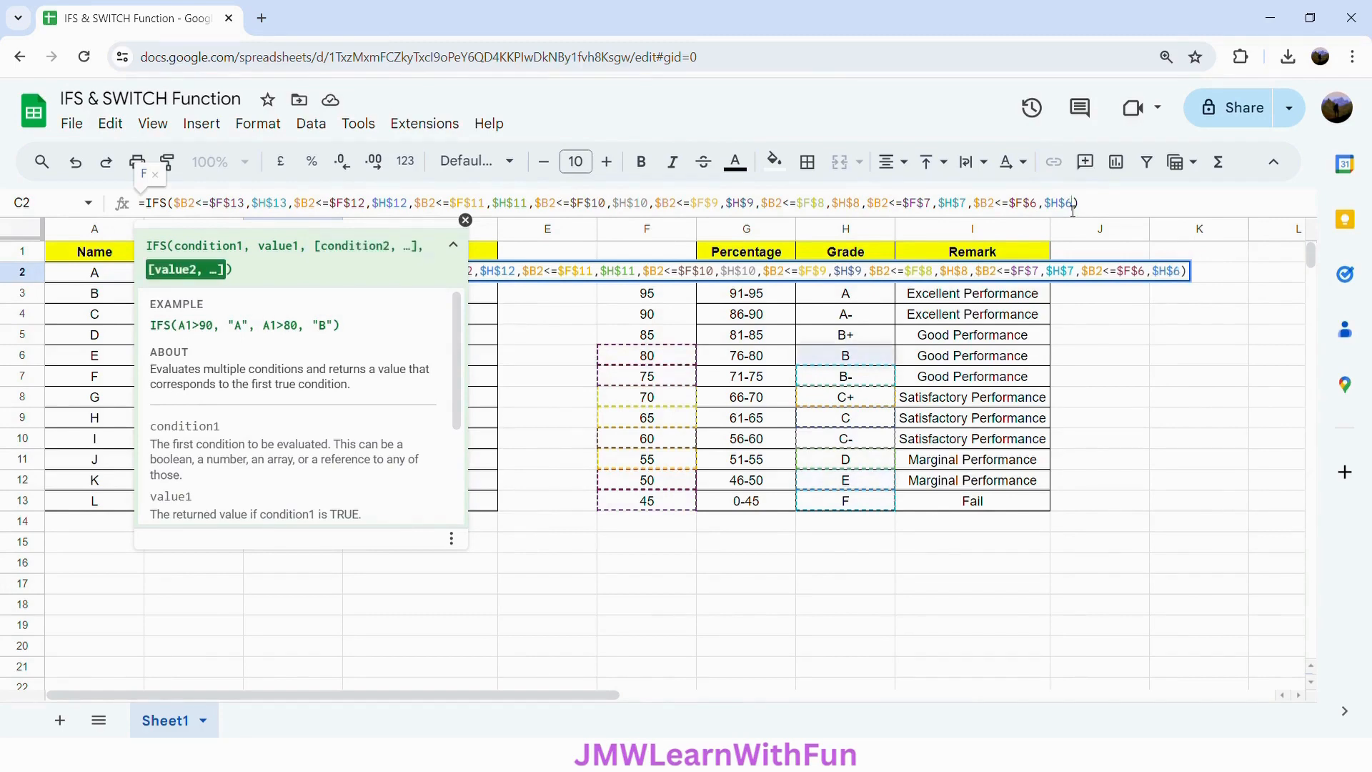
Step: Append the copied pair as the ninth condition and value, and change its references to $B2<=$F$5,$H$5
{"action": "type", "text": ",$B2<=$F$12,$H$12"}
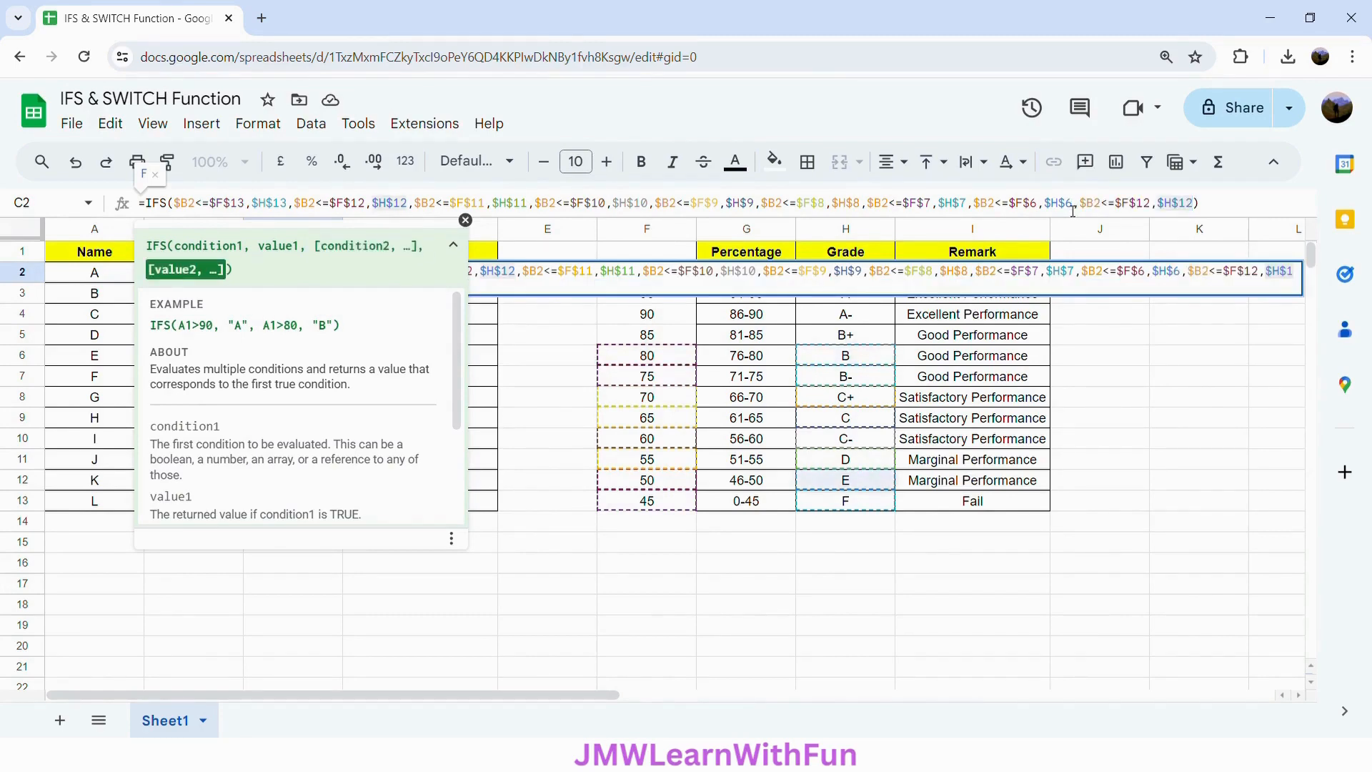
{"action": "left_click", "coordinate": [1145, 206]}
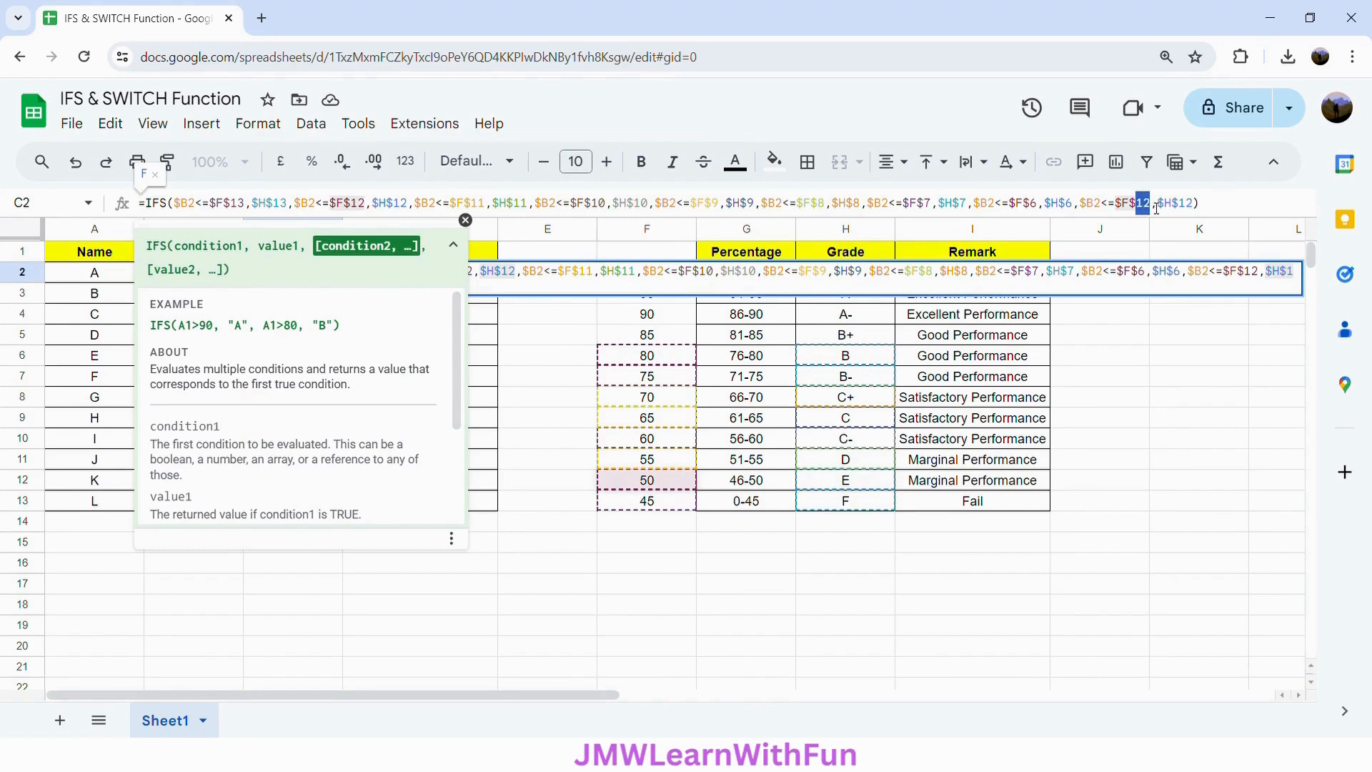
{"action": "key", "text": "BackSpace"}
{"action": "key", "text": "BackSpace"}
{"action": "type", "text": "5"}
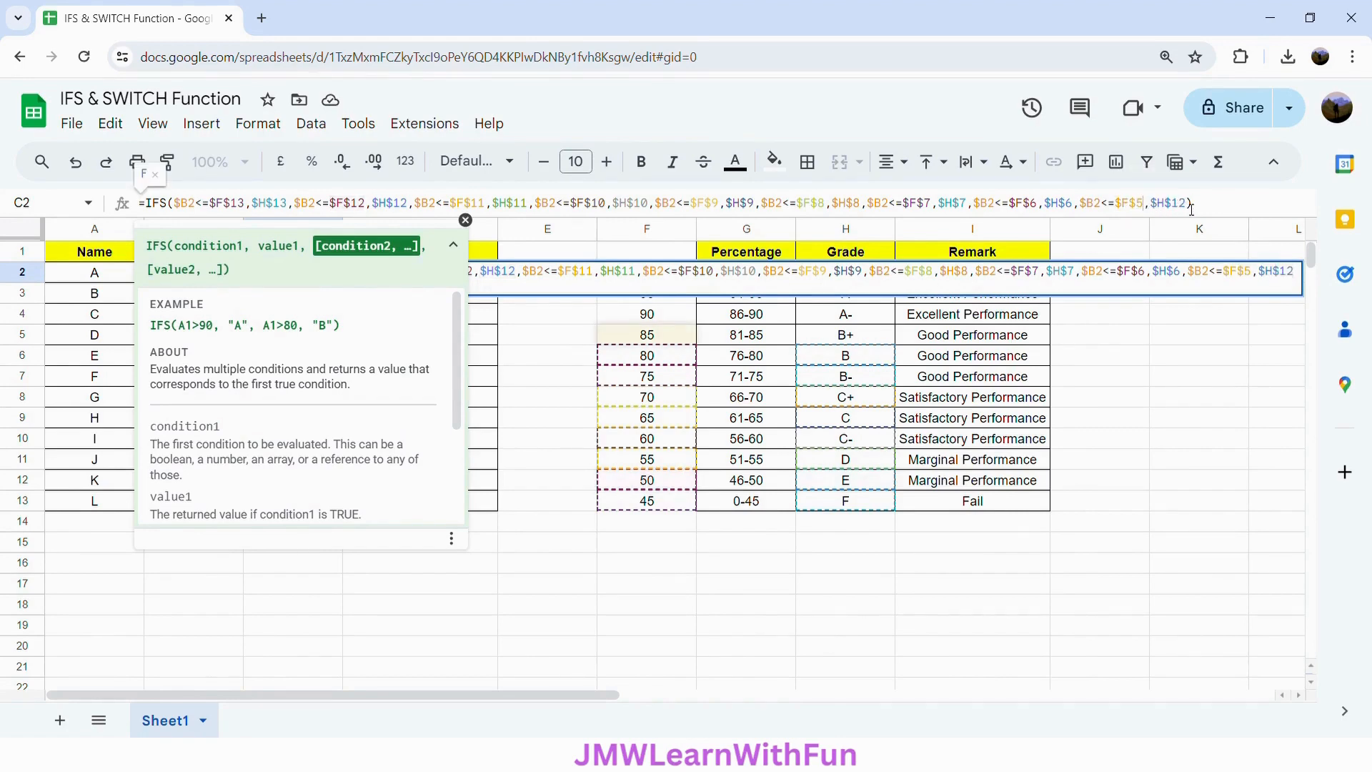
{"action": "left_click", "coordinate": [1180, 206]}
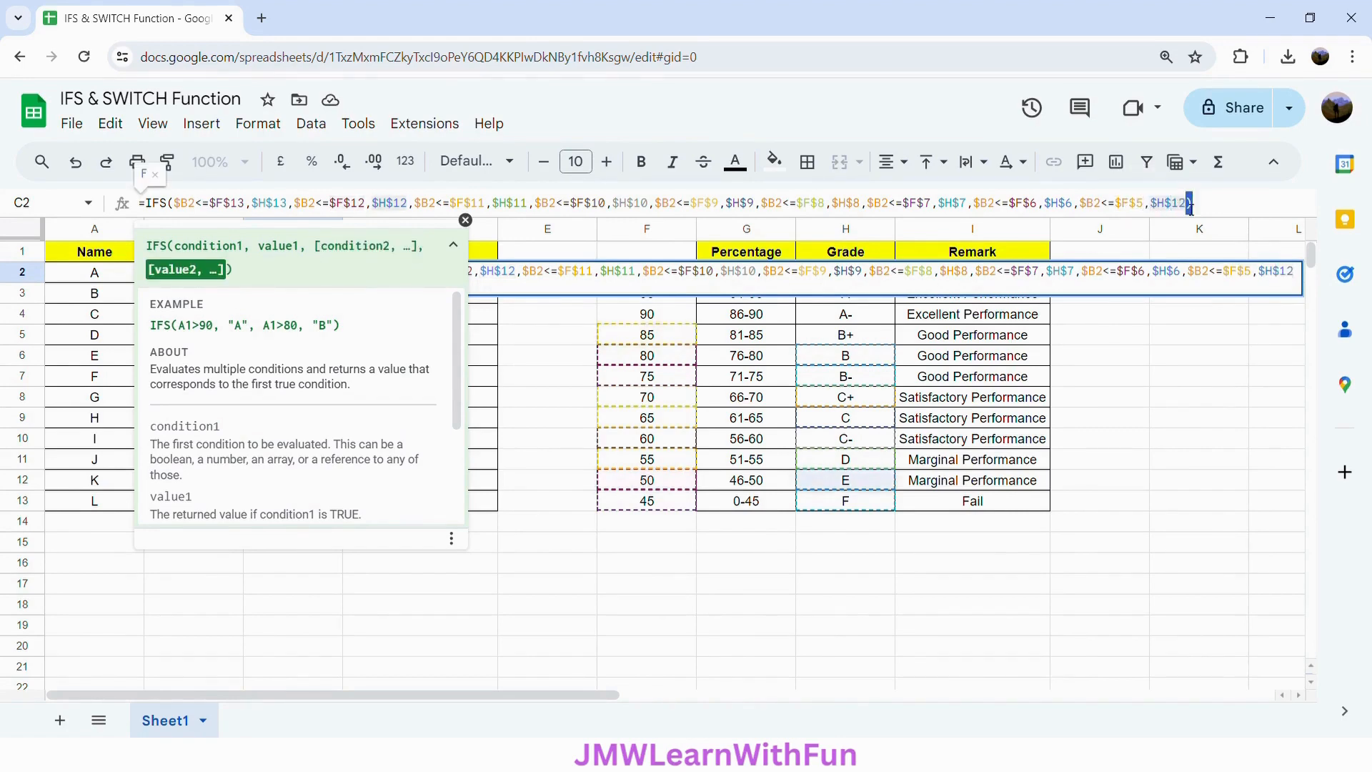
{"action": "left_click", "coordinate": [1179, 207]}
{"action": "key", "text": "BackSpace"}
{"action": "key", "text": "BackSpace"}
{"action": "type", "text": "5"}
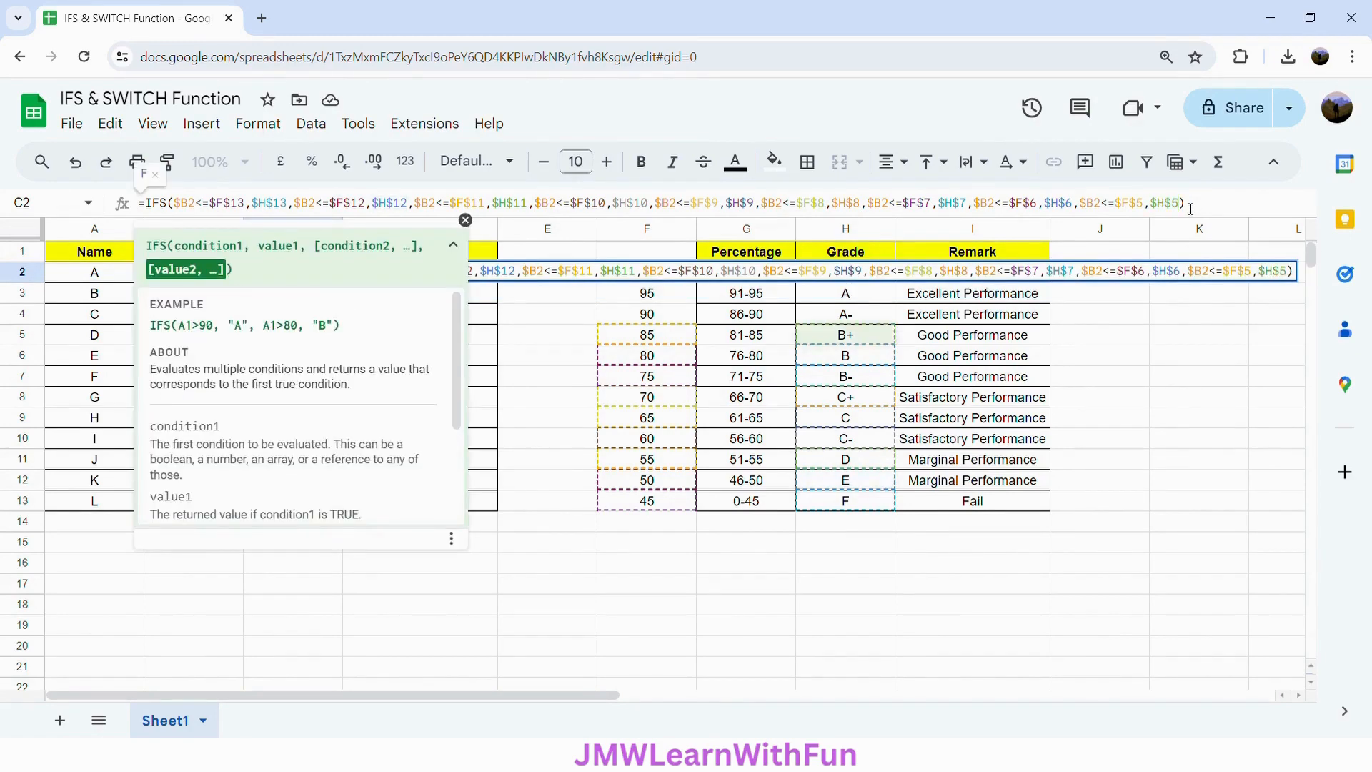
Step: Append the copied pair as the tenth condition and value, and change its references to $B2<=$F$4,$H$4
{"action": "type", "text": ",$B2<=$F$12,$H$12"}
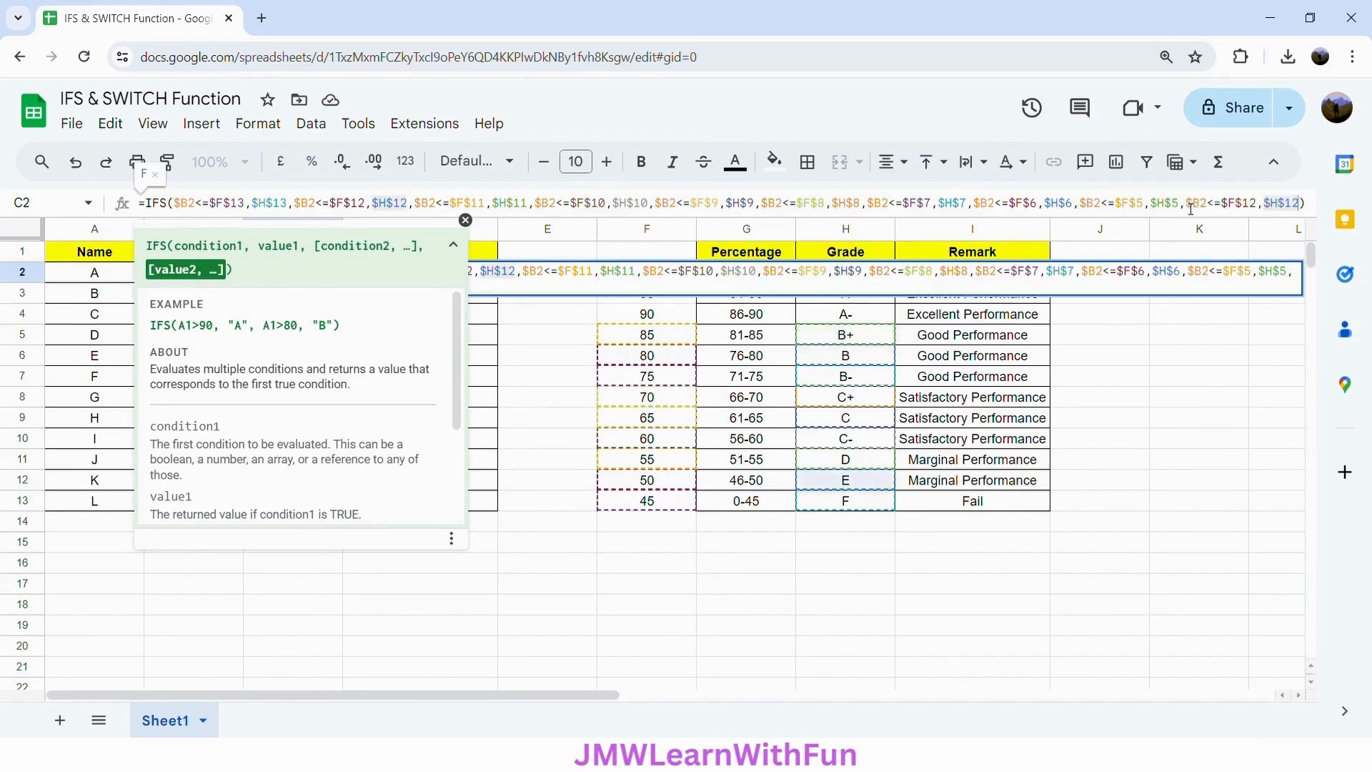
{"action": "double_click", "coordinate": [1250, 204]}
{"action": "type", "text": "4"}
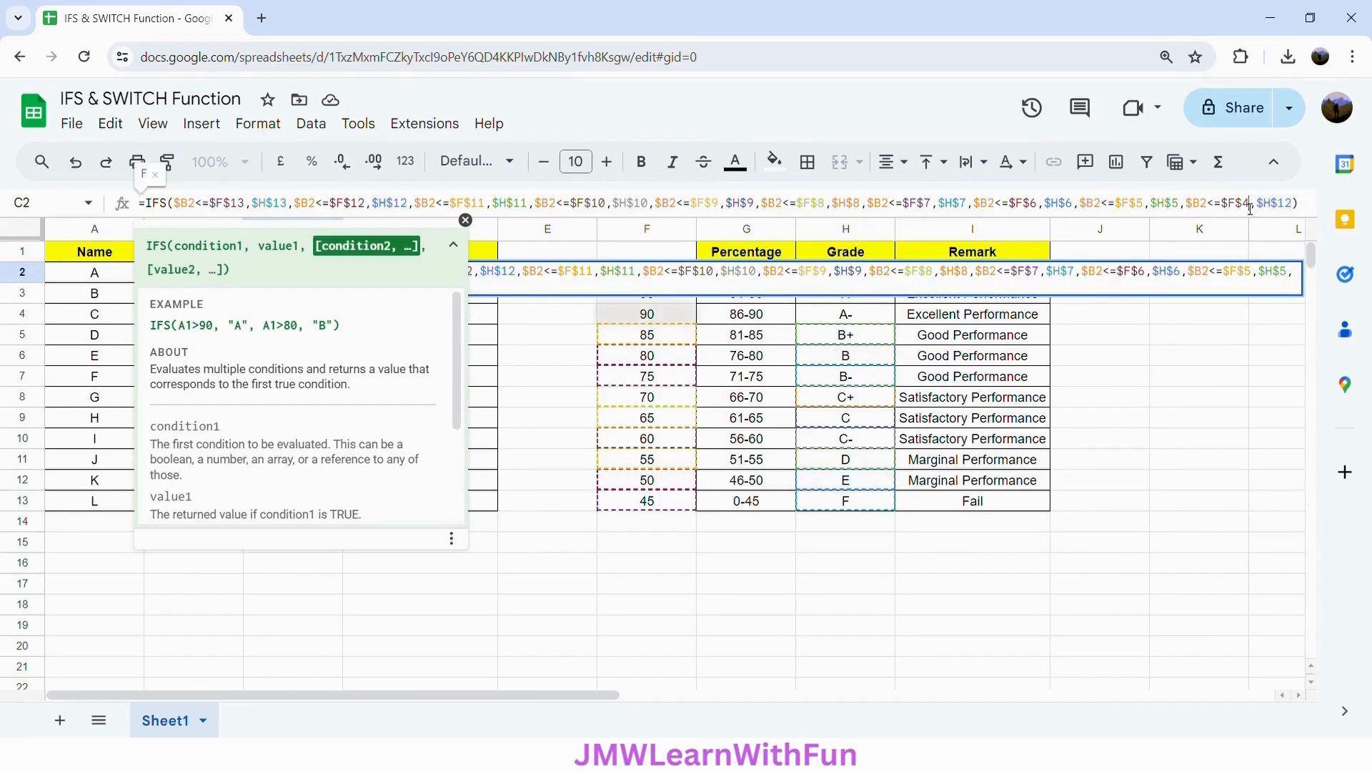
{"action": "left_click", "coordinate": [1297, 204]}
{"action": "double_click", "coordinate": [1286, 204]}
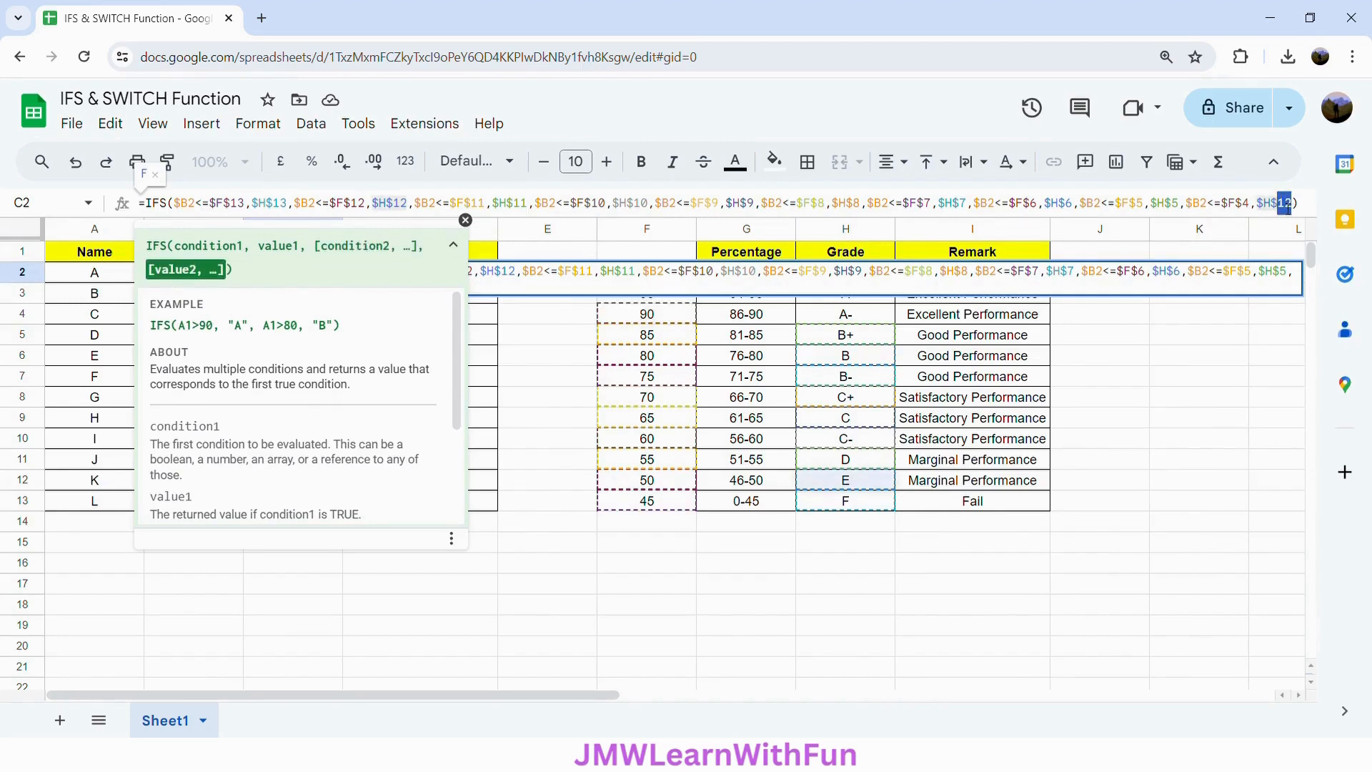
{"action": "type", "text": "4"}
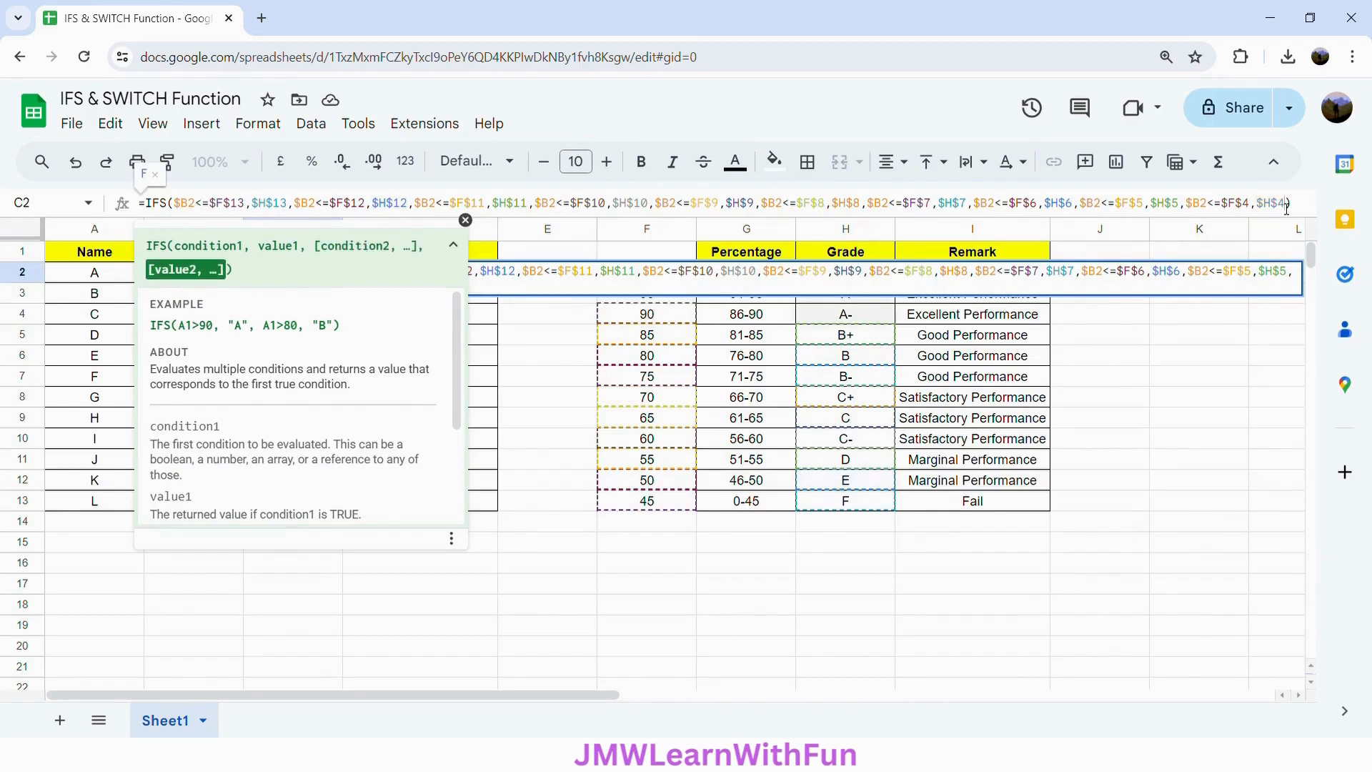
Step: Append the copied pair as the eleventh condition and value, enlarge the formula bar, and change the references to $B2<=$F$3,$H$3
{"action": "type", "text": ","}
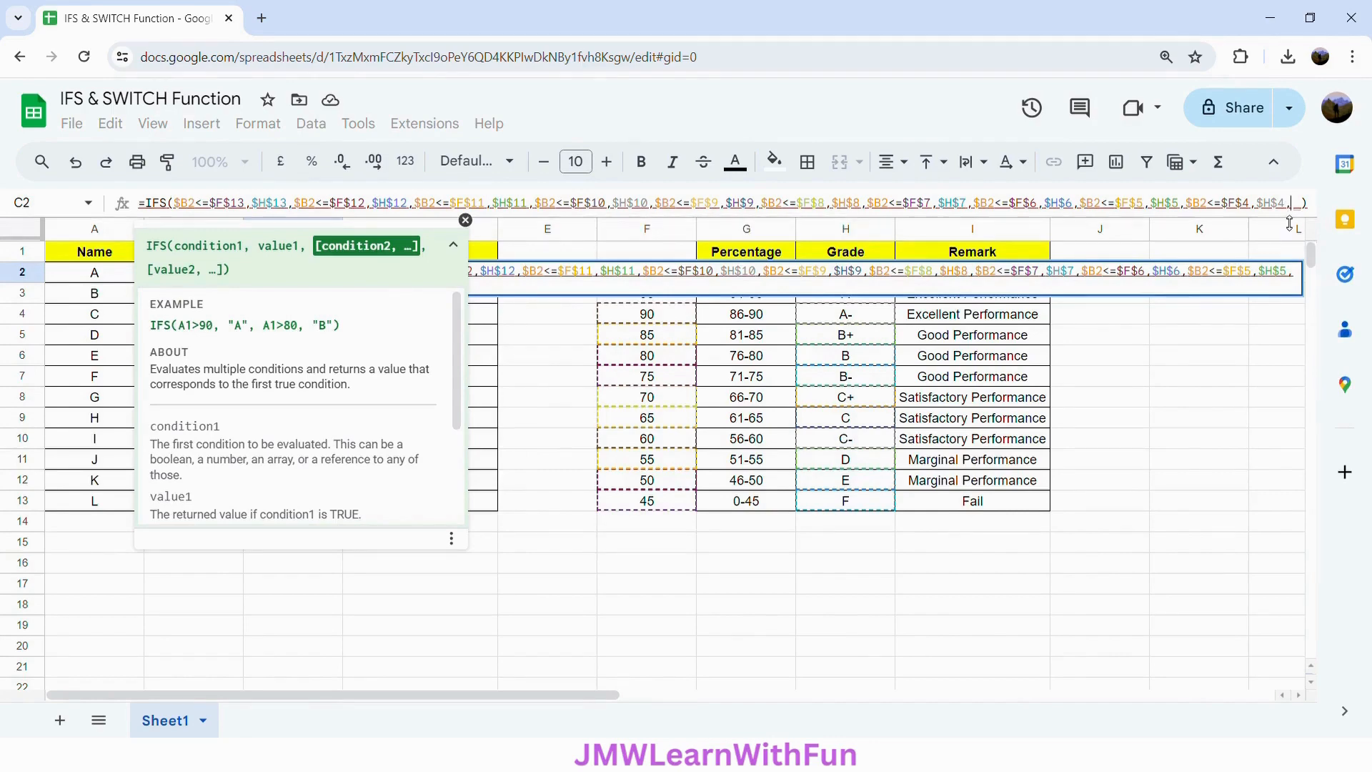
{"action": "key", "text": "BackSpace"}
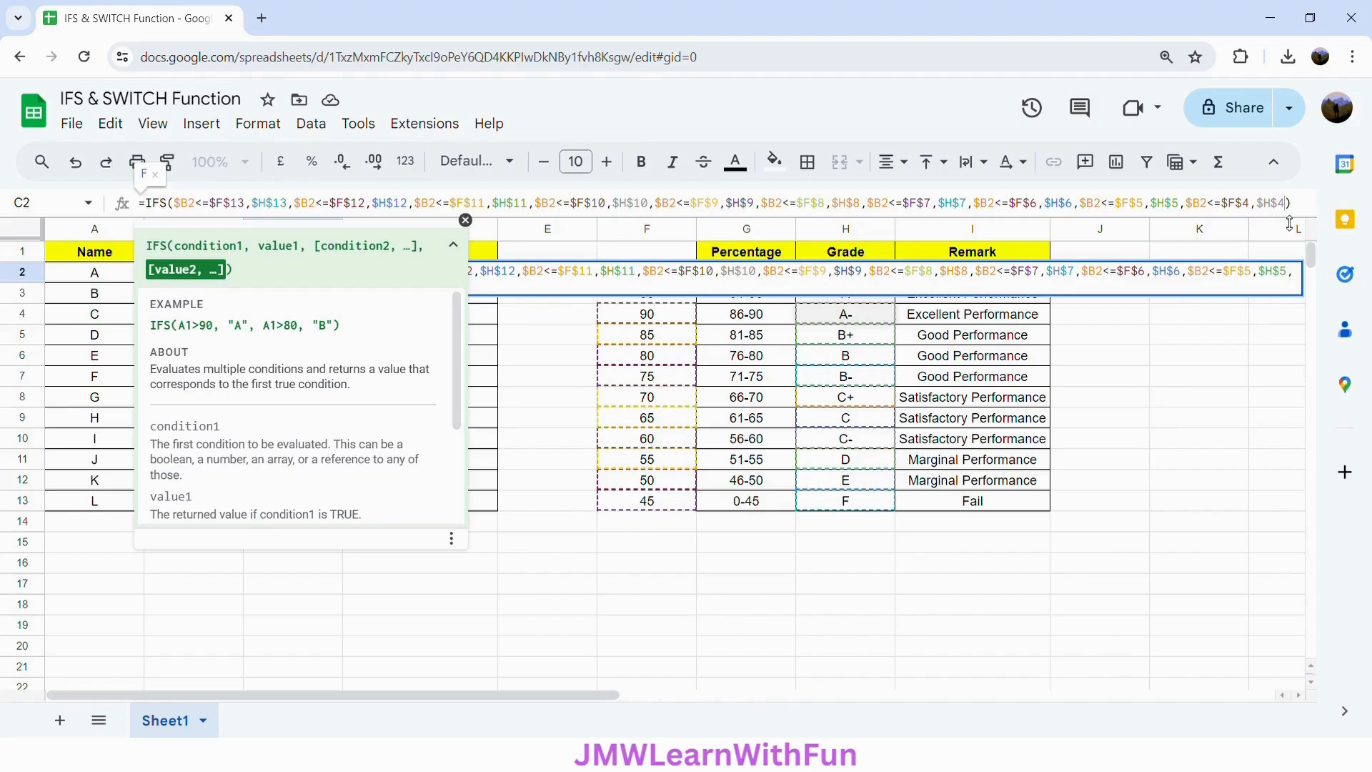
{"action": "type", "text": ",$B2<=$F$12,$H$12"}
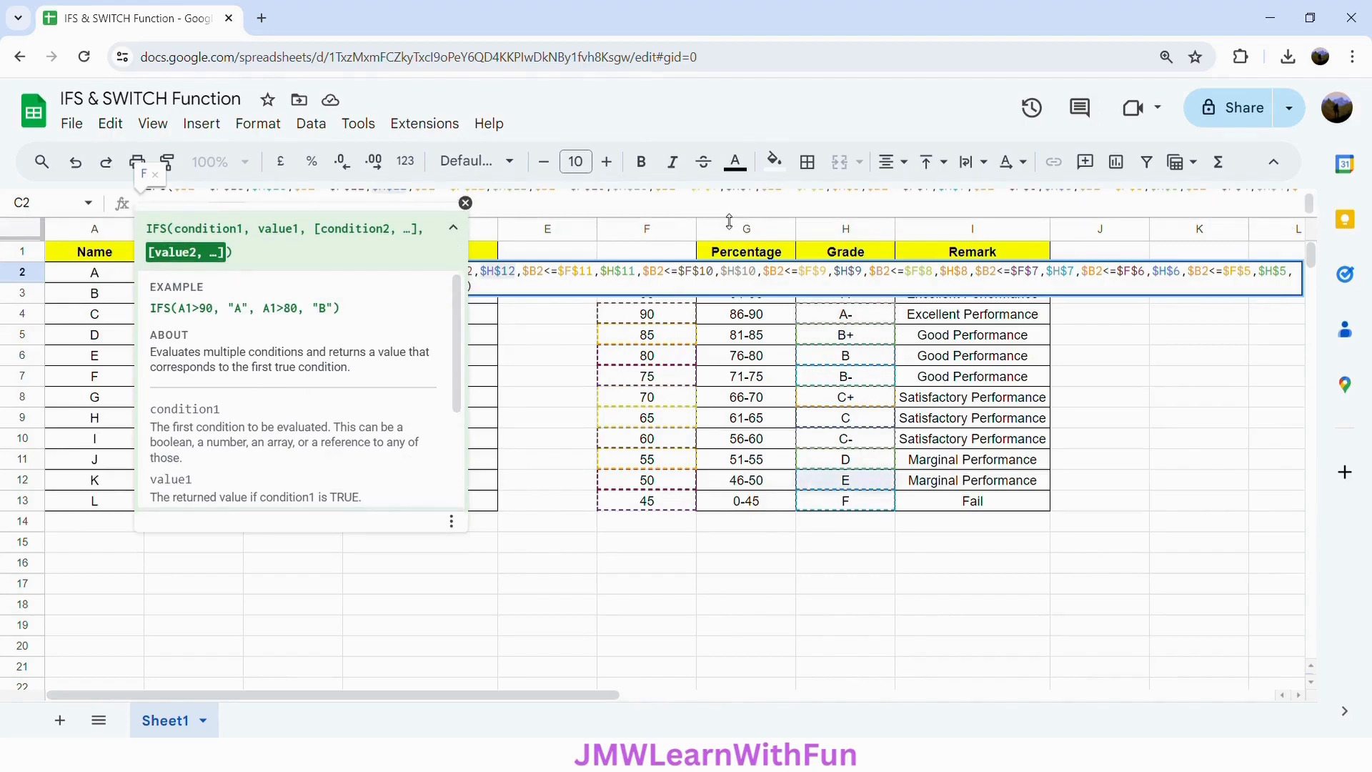
{"action": "left_click_drag", "start_coordinate": [729, 221], "coordinate": [712, 320]}
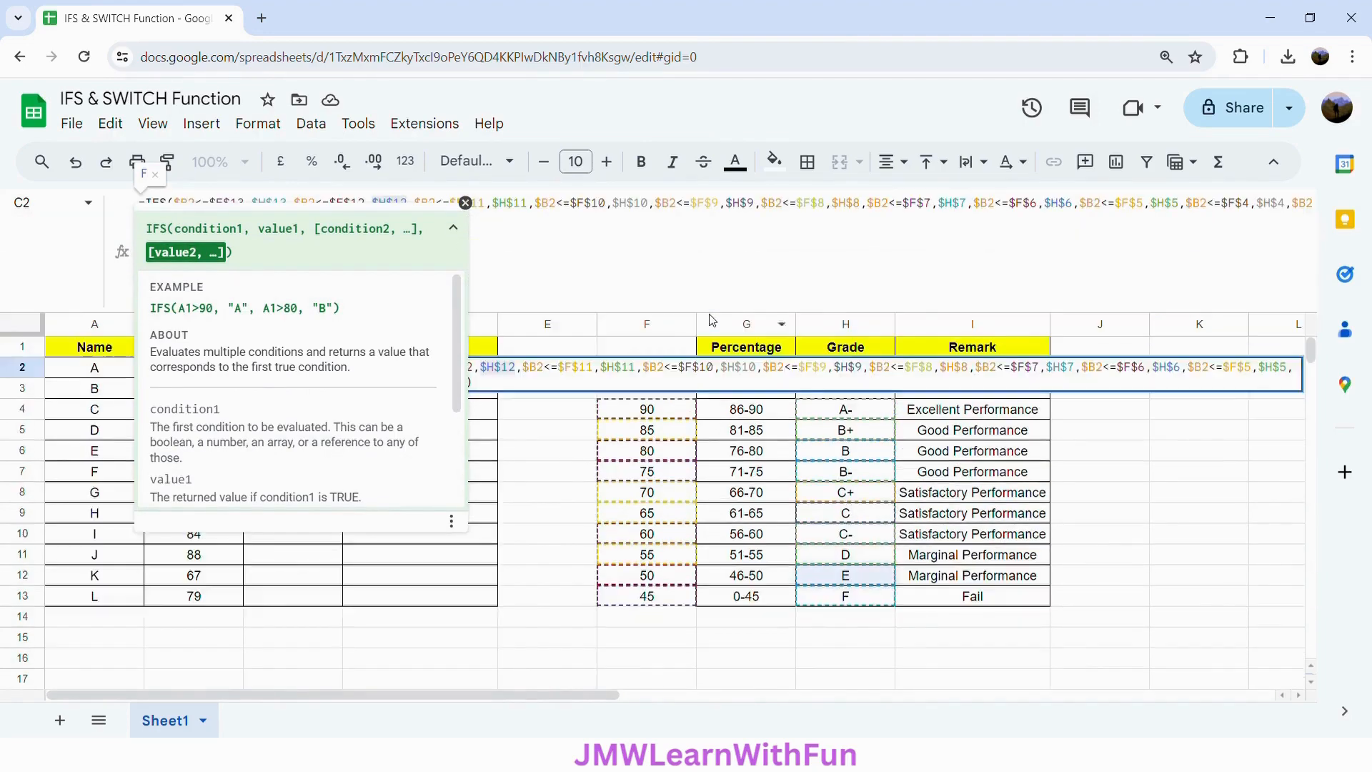
{"action": "left_click", "coordinate": [465, 203]}
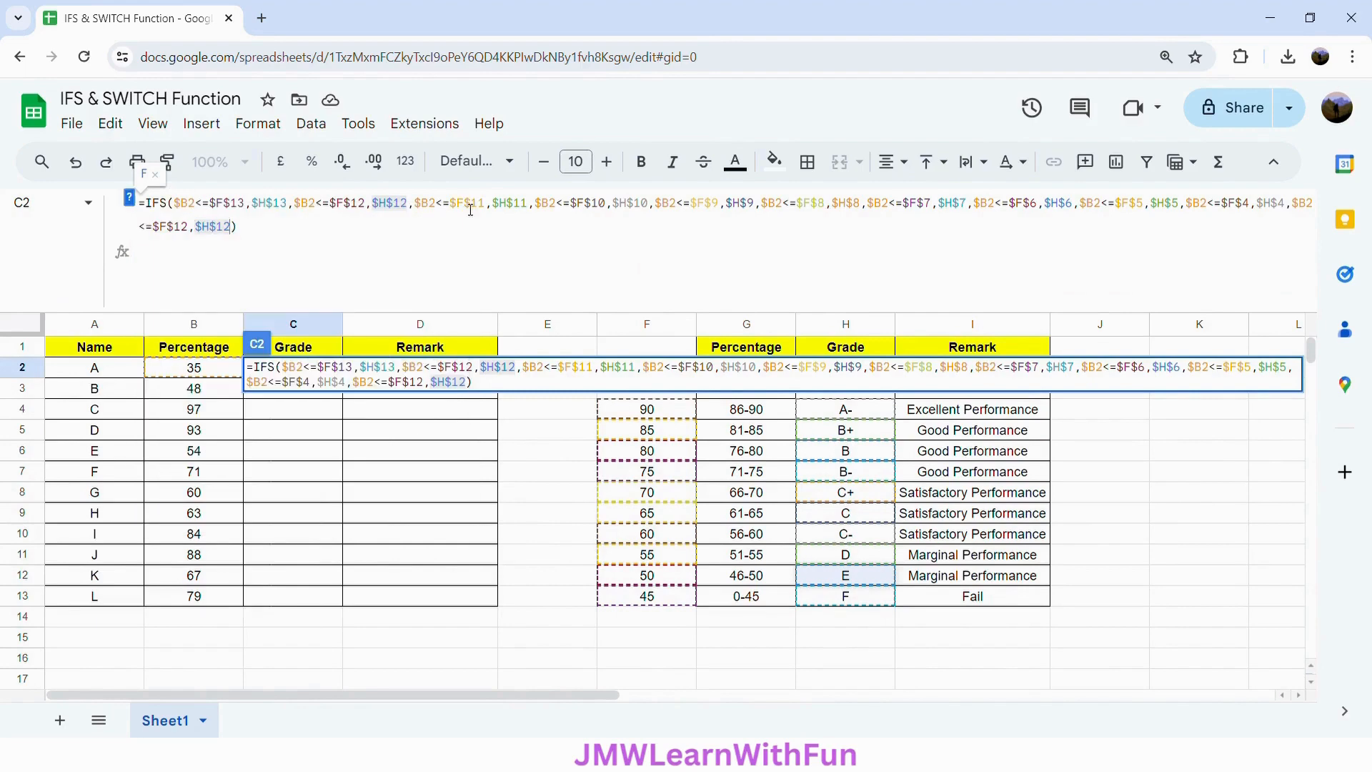
{"action": "double_click", "coordinate": [183, 236]}
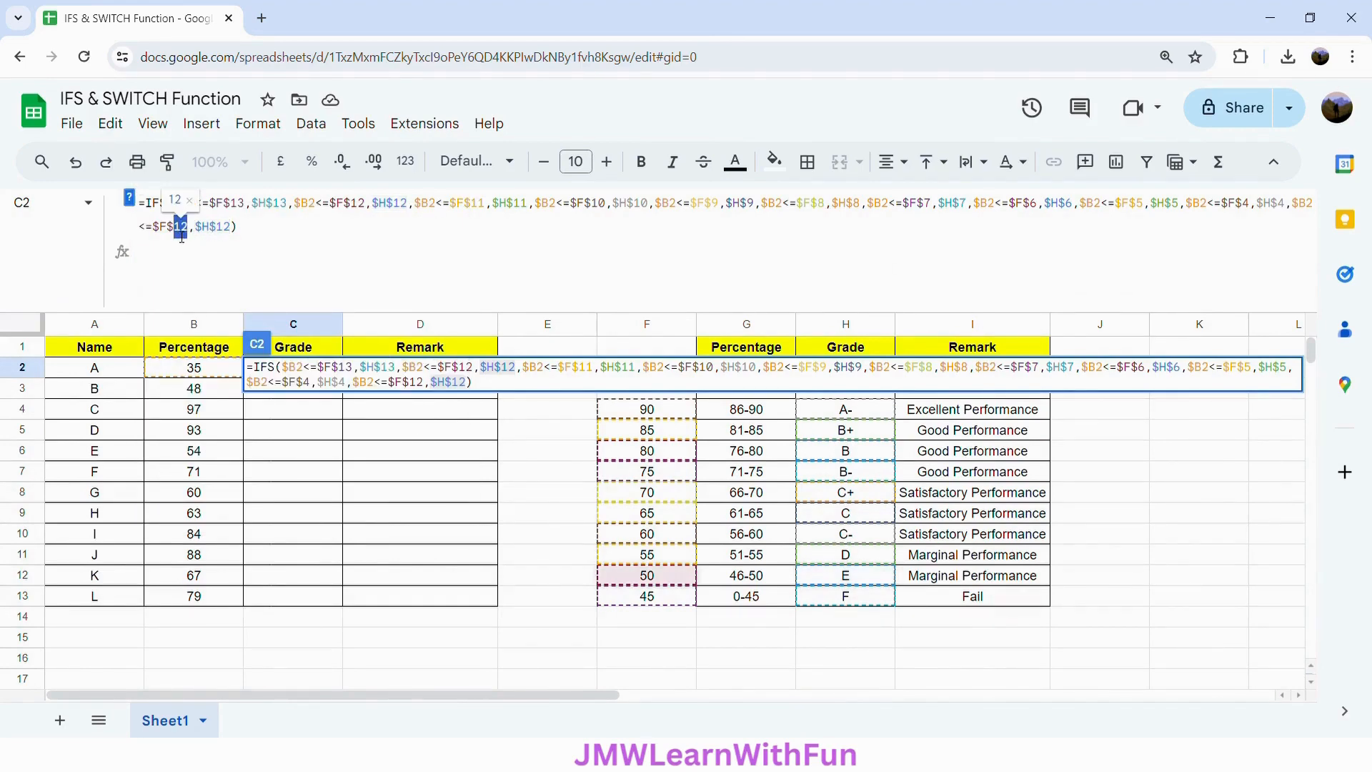
{"action": "type", "text": "3"}
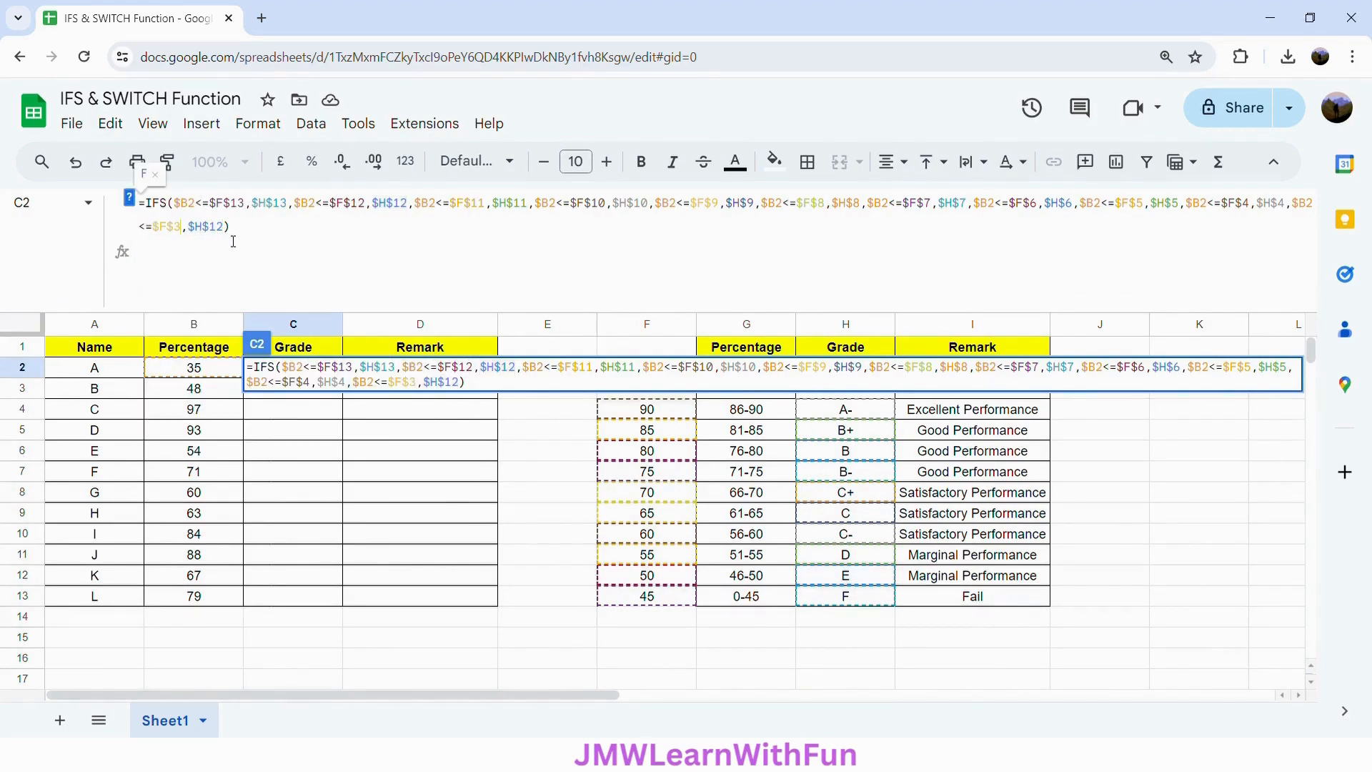
{"action": "double_click", "coordinate": [216, 228]}
{"action": "type", "text": "3"}
Step: Complete the IFS formula with a twelfth pair, $B2<=$F$2,$H$2, and auto-fill it down the Grade column
{"action": "type", "text": ",$B2<=$F$12,$H$12"}
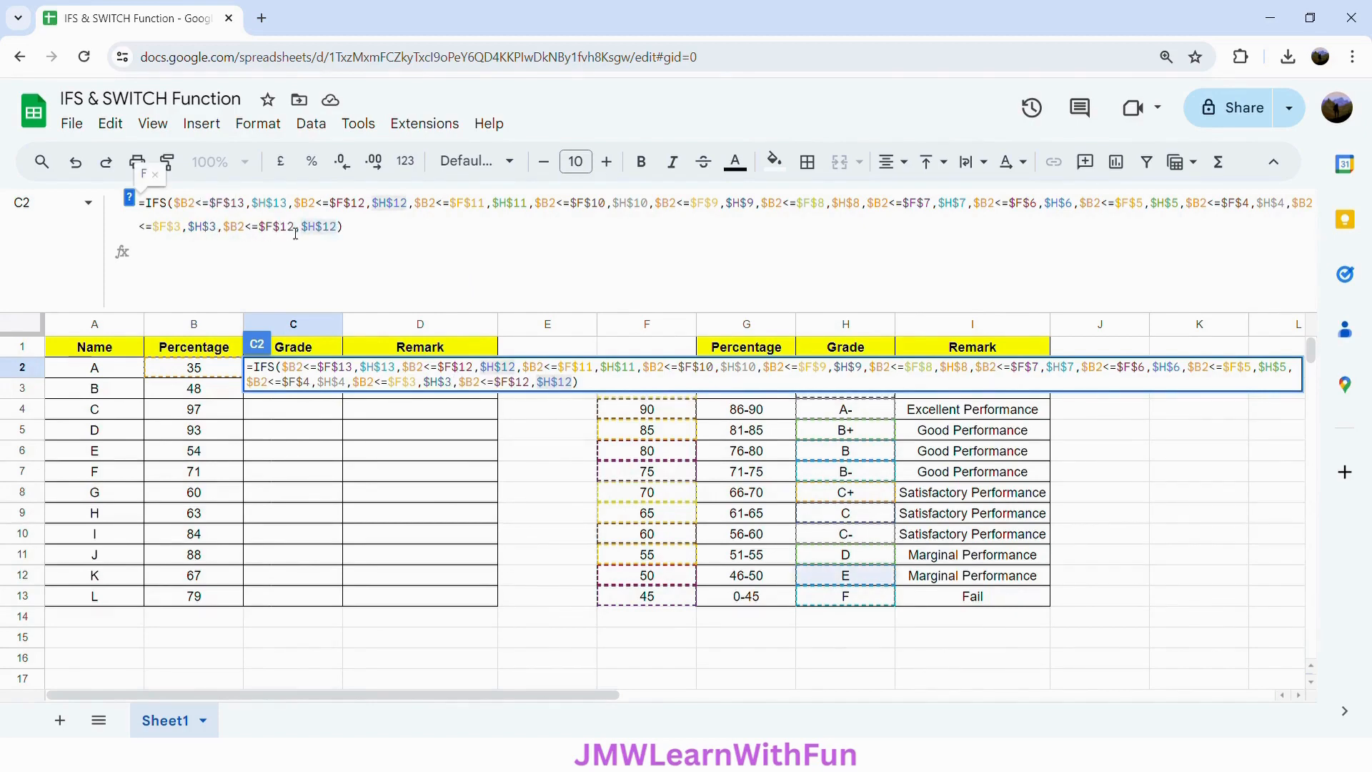
{"action": "left_click", "coordinate": [293, 229]}
{"action": "key", "text": "BackSpace"}
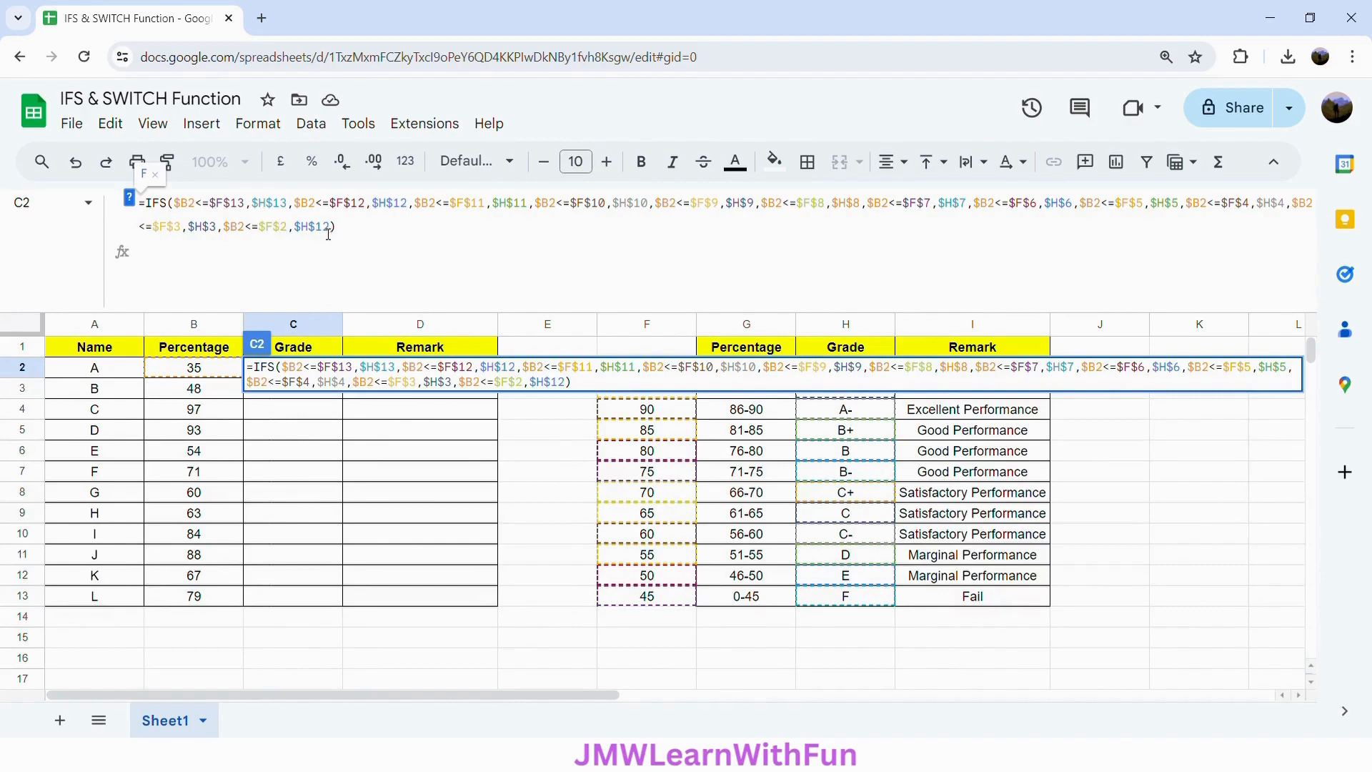
{"action": "key", "text": "BackSpace"}
{"action": "left_click", "coordinate": [353, 230]}
{"action": "key", "text": "Return"}
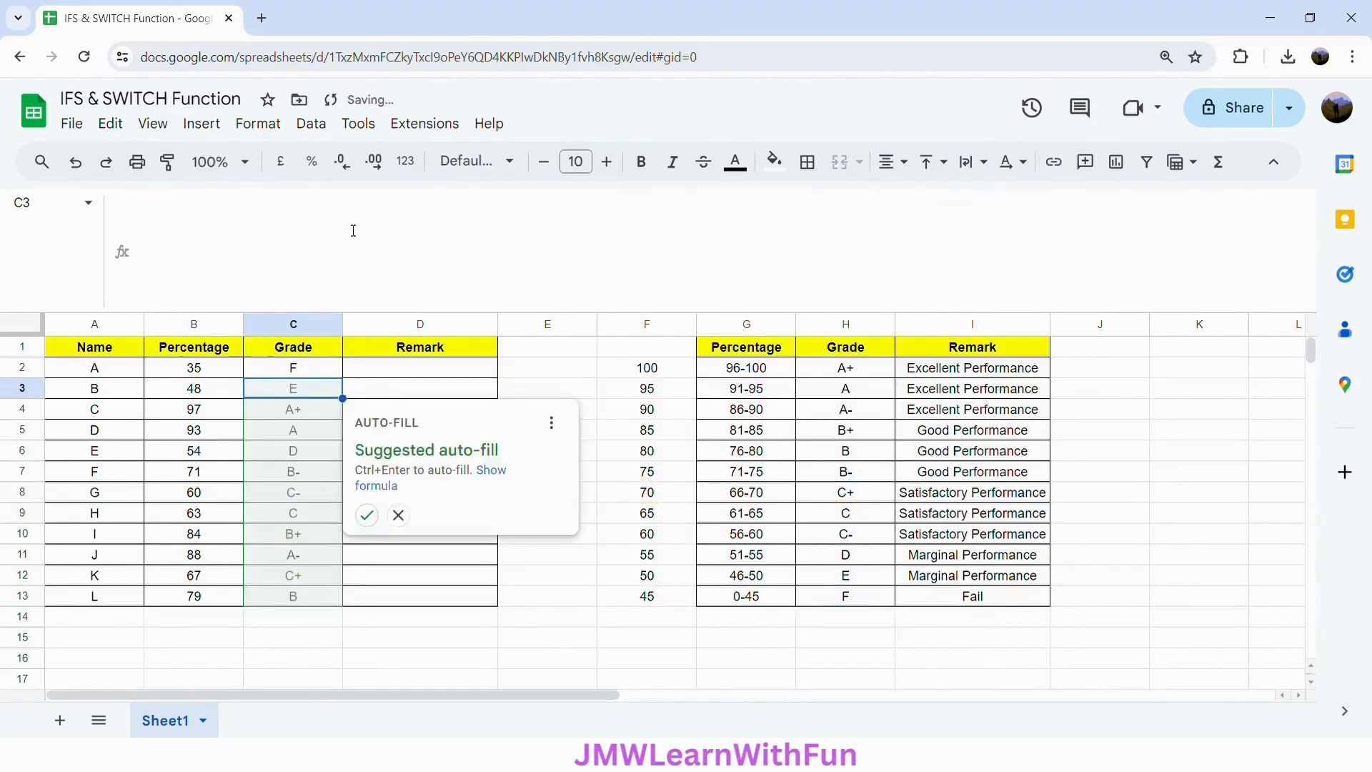
{"action": "left_click", "coordinate": [365, 515]}
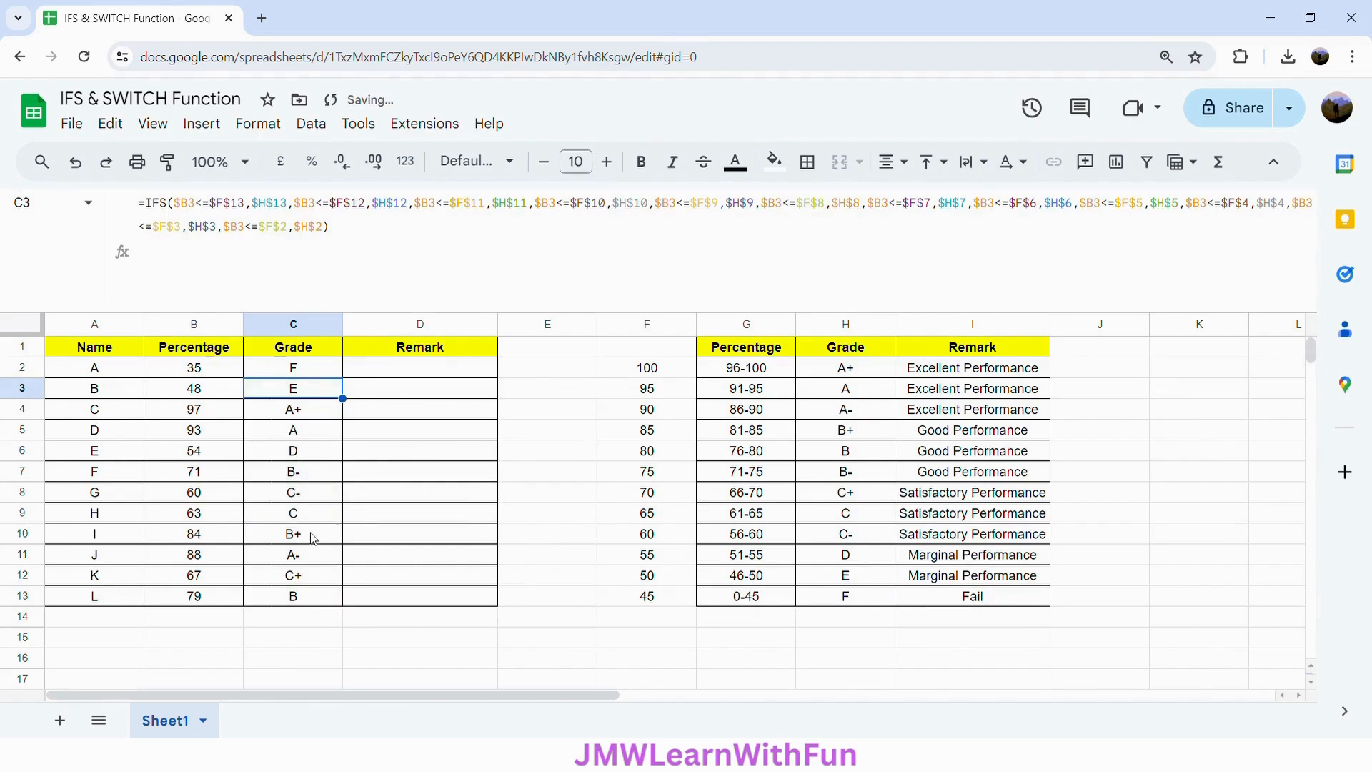
Step: Check the grade of each percentage in B2:B13 against the matching percentage range in the grading table, columns G and H
{"action": "left_click", "coordinate": [217, 379]}
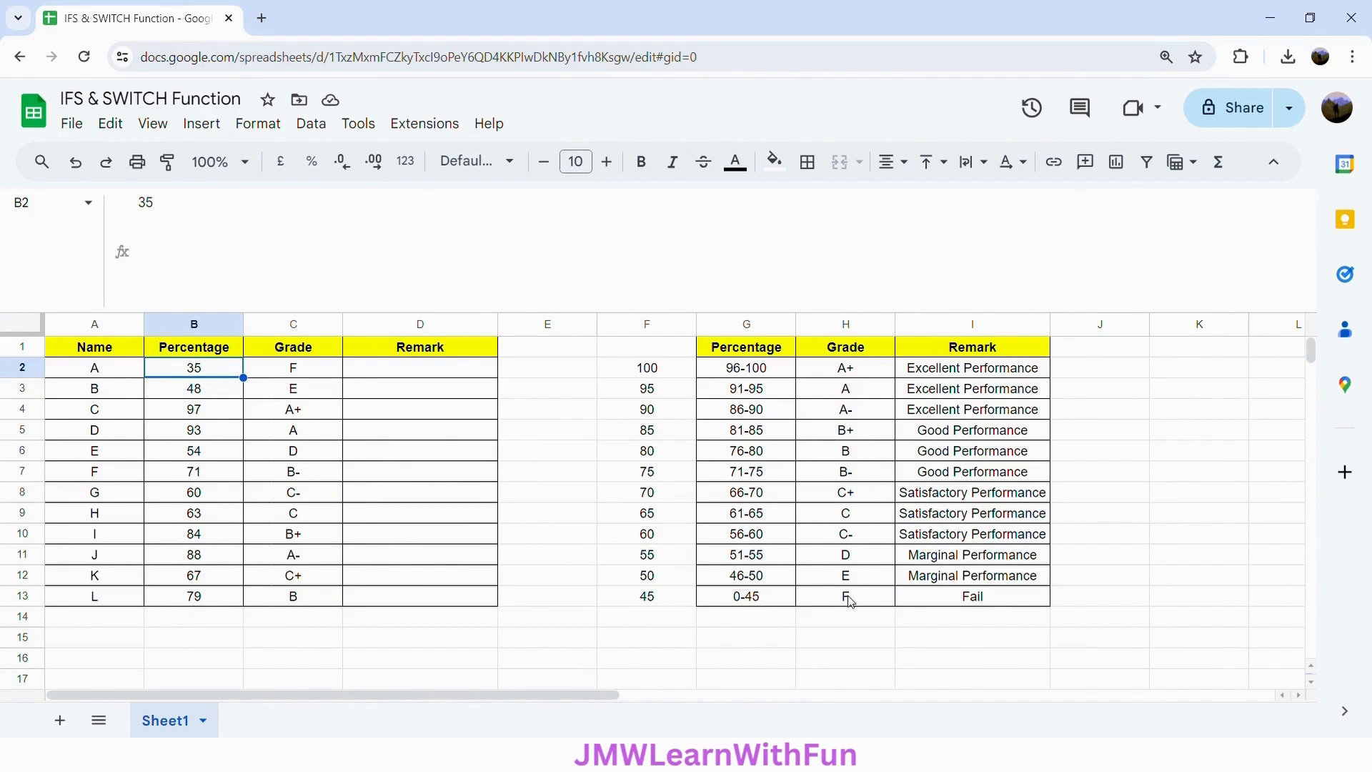
{"action": "left_click", "coordinate": [221, 393]}
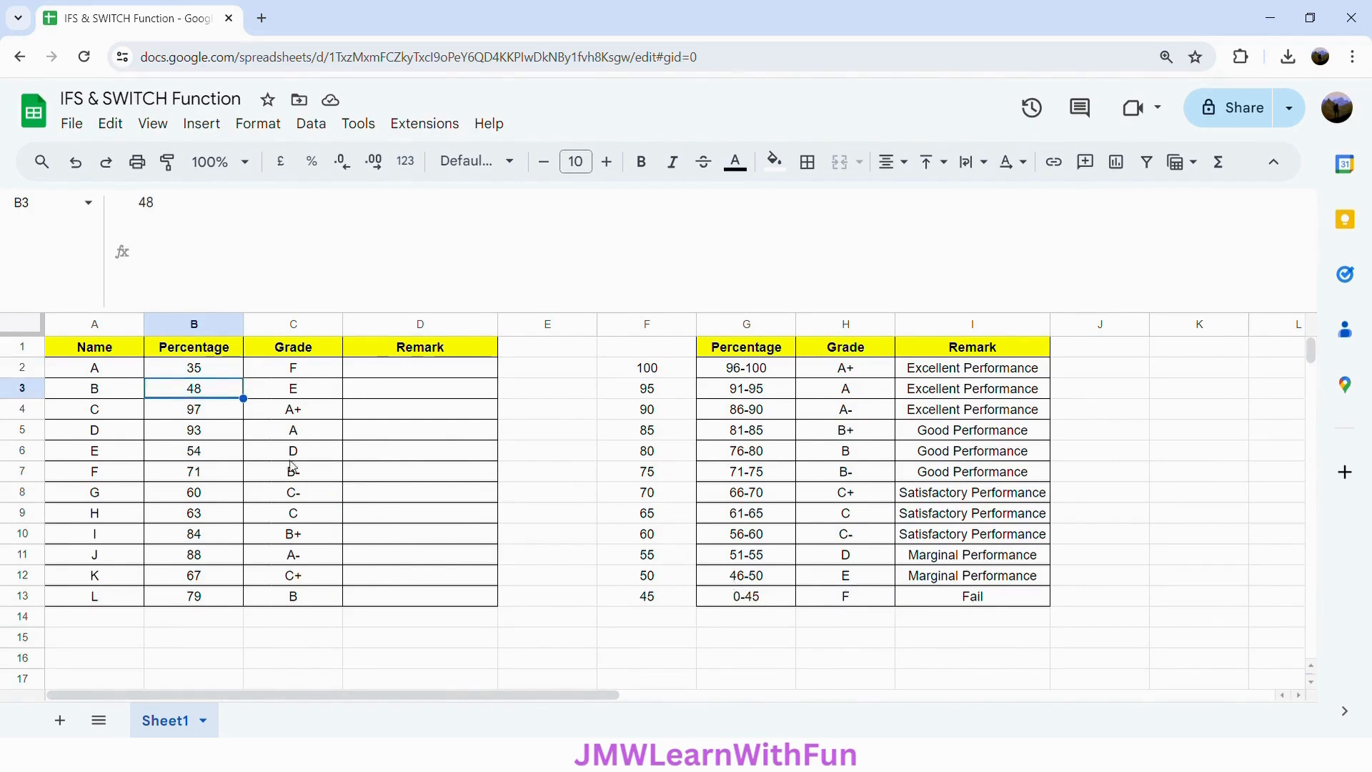
{"action": "left_click", "coordinate": [189, 412]}
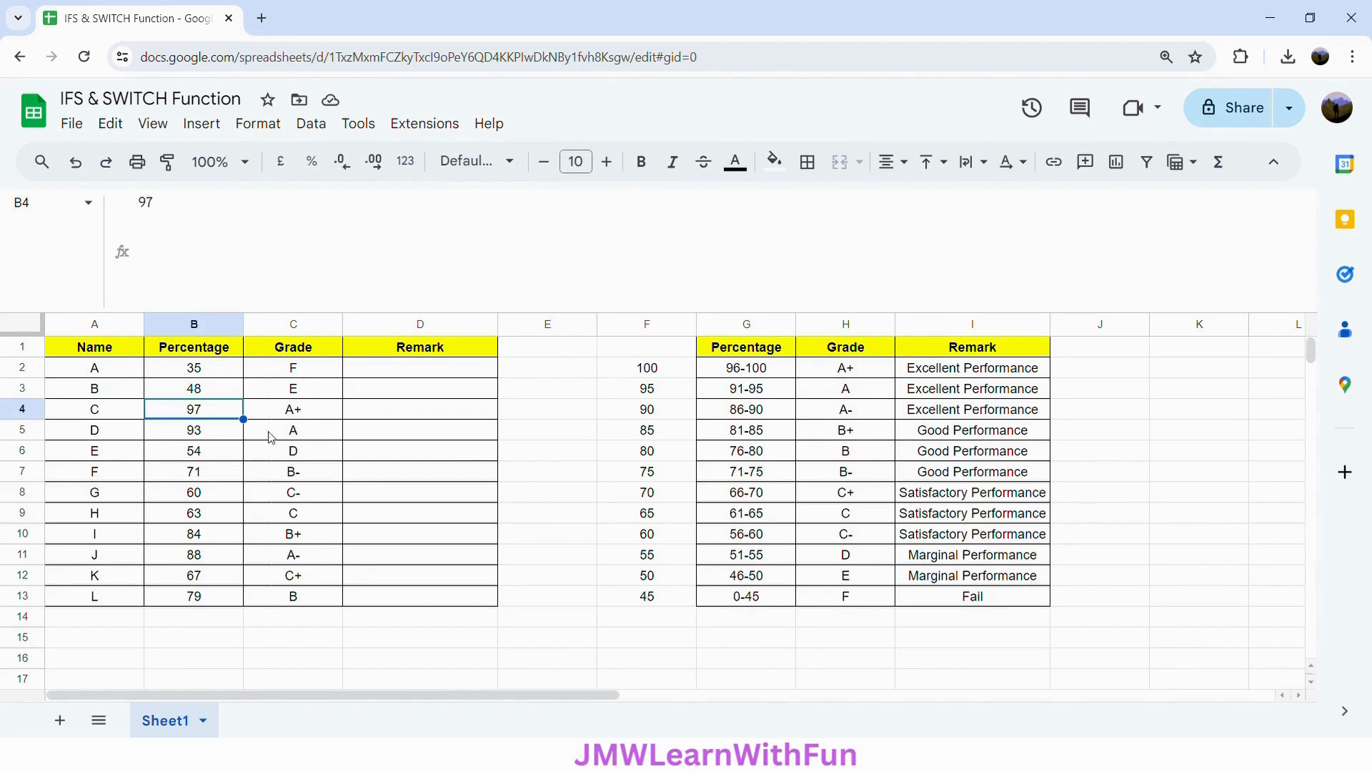
{"action": "left_click", "coordinate": [228, 438]}
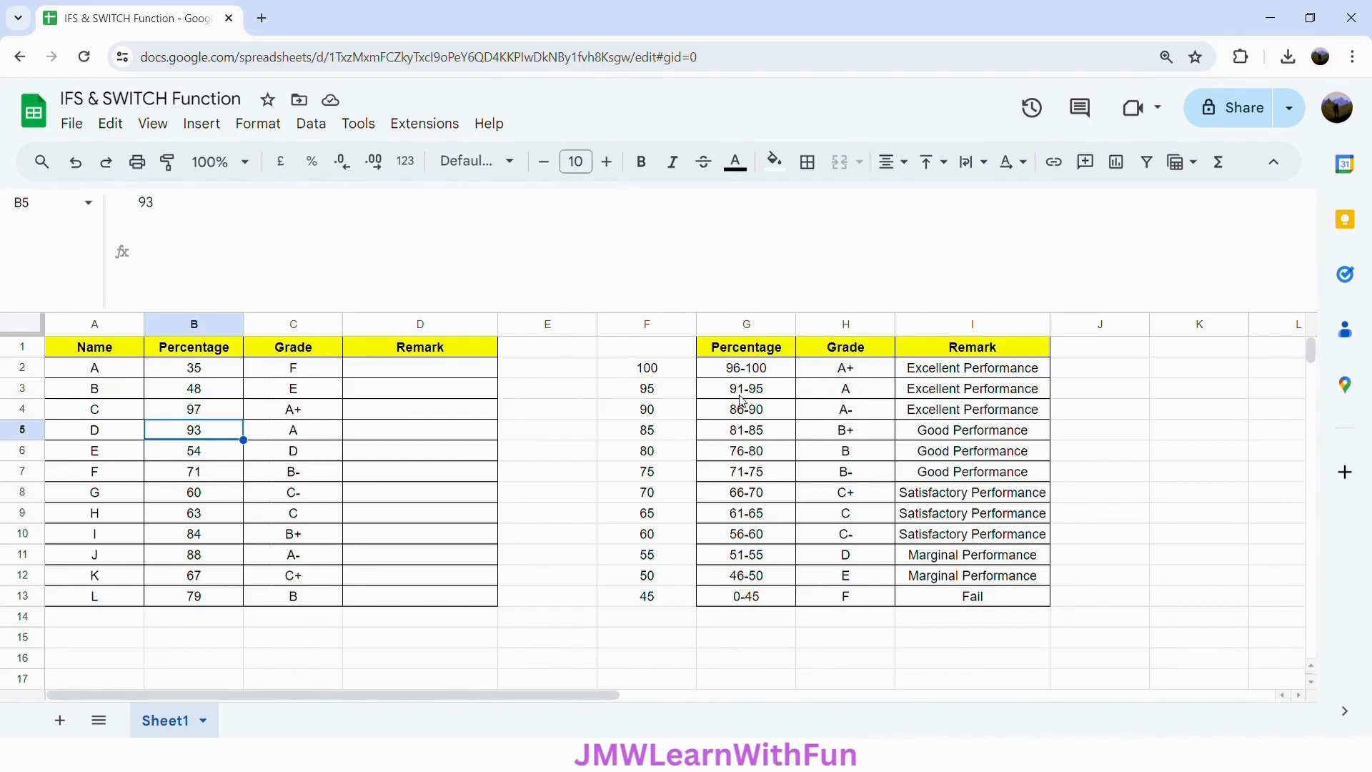
{"action": "left_click", "coordinate": [236, 454]}
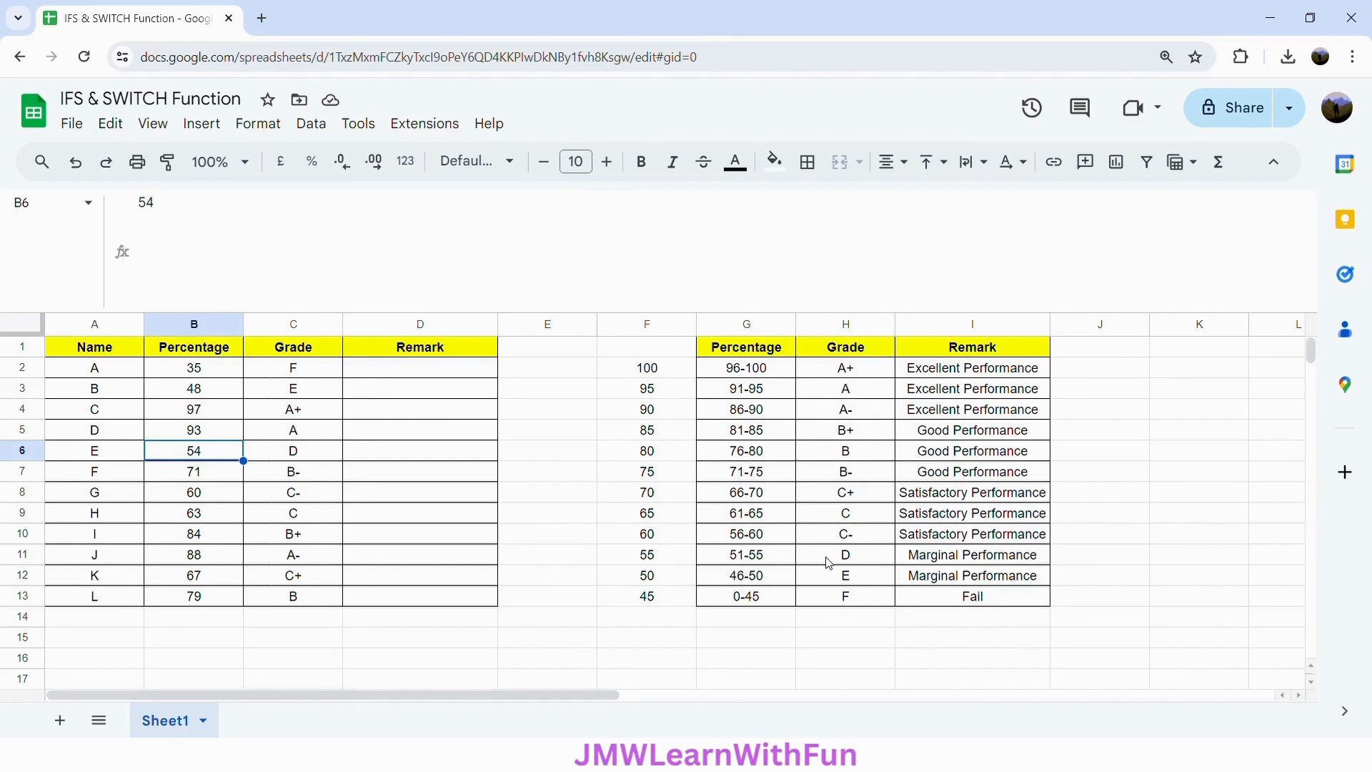
{"action": "left_click", "coordinate": [195, 476]}
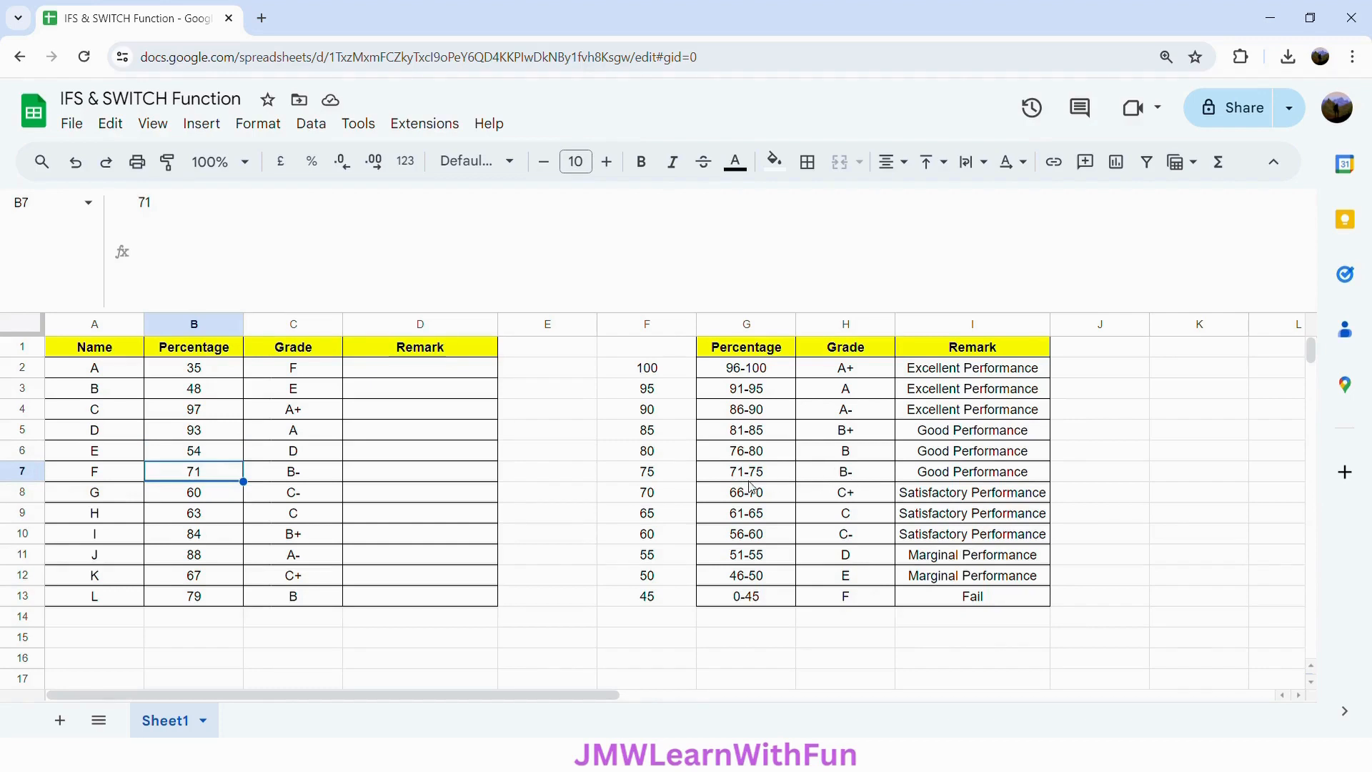
{"action": "left_click", "coordinate": [191, 500]}
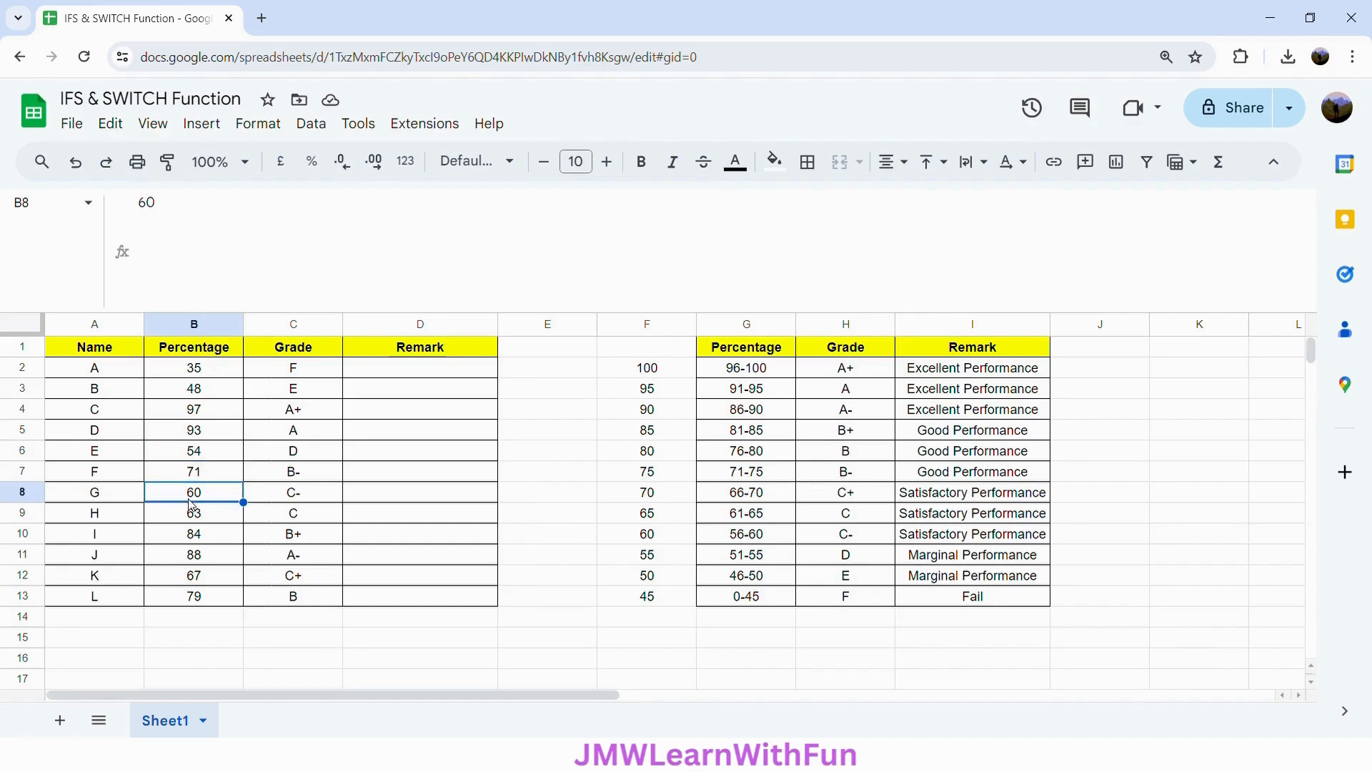
{"action": "left_click", "coordinate": [754, 542]}
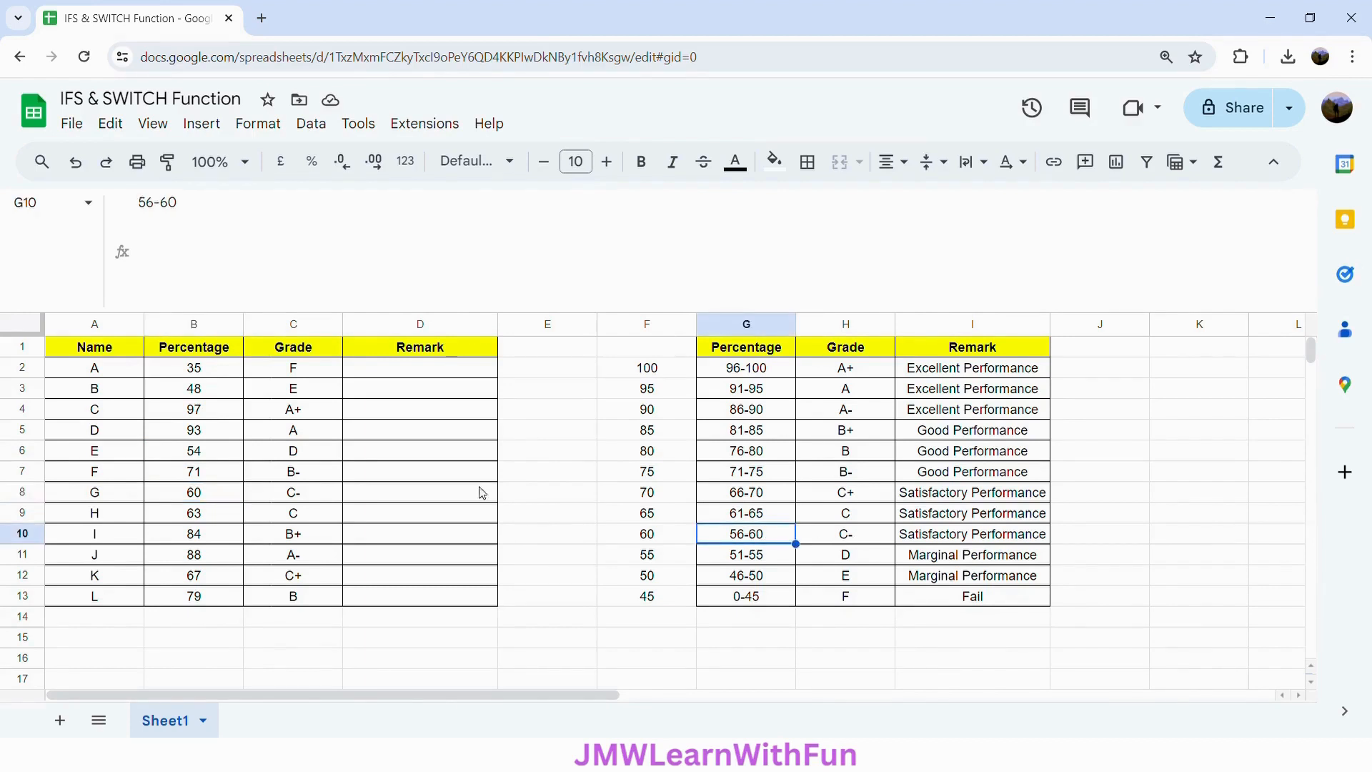
{"action": "left_click", "coordinate": [206, 519]}
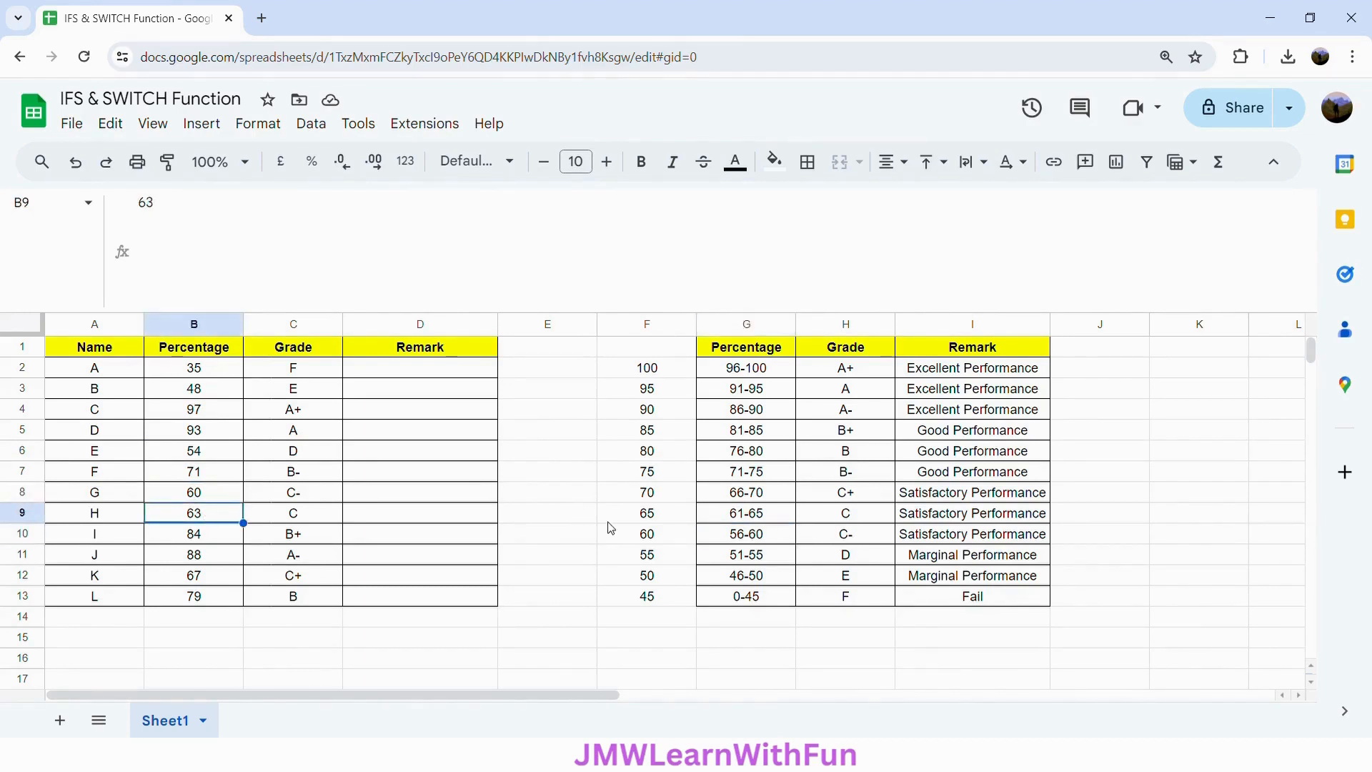
{"action": "left_click", "coordinate": [758, 519]}
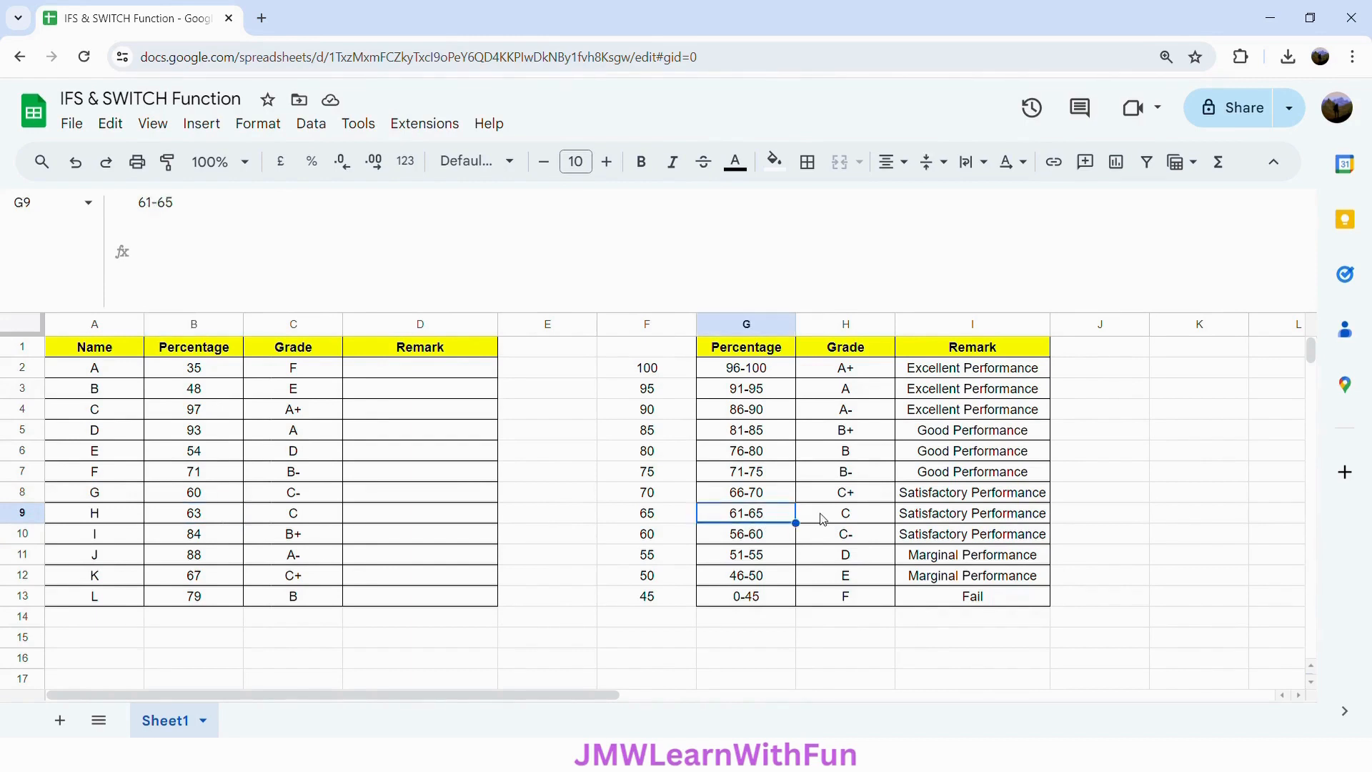
{"action": "left_click", "coordinate": [240, 542]}
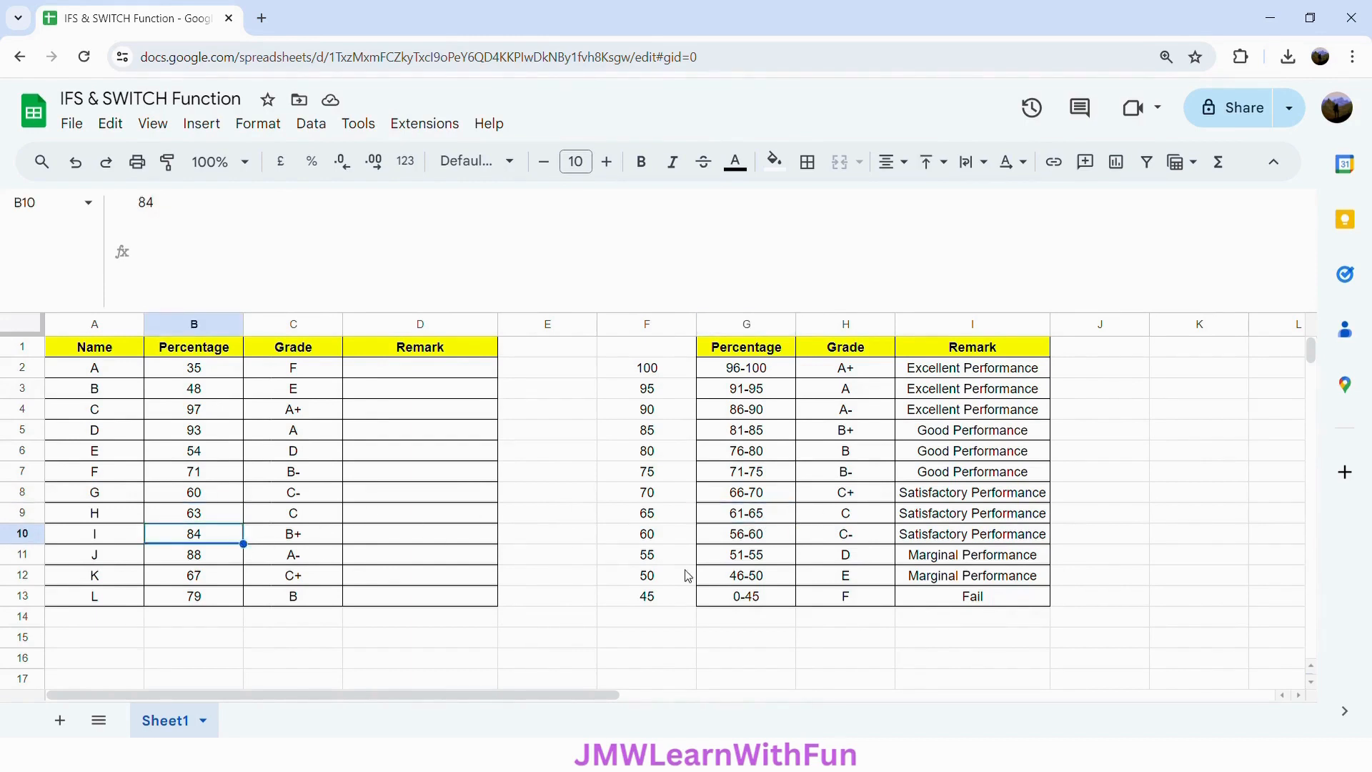
{"action": "left_click", "coordinate": [766, 436]}
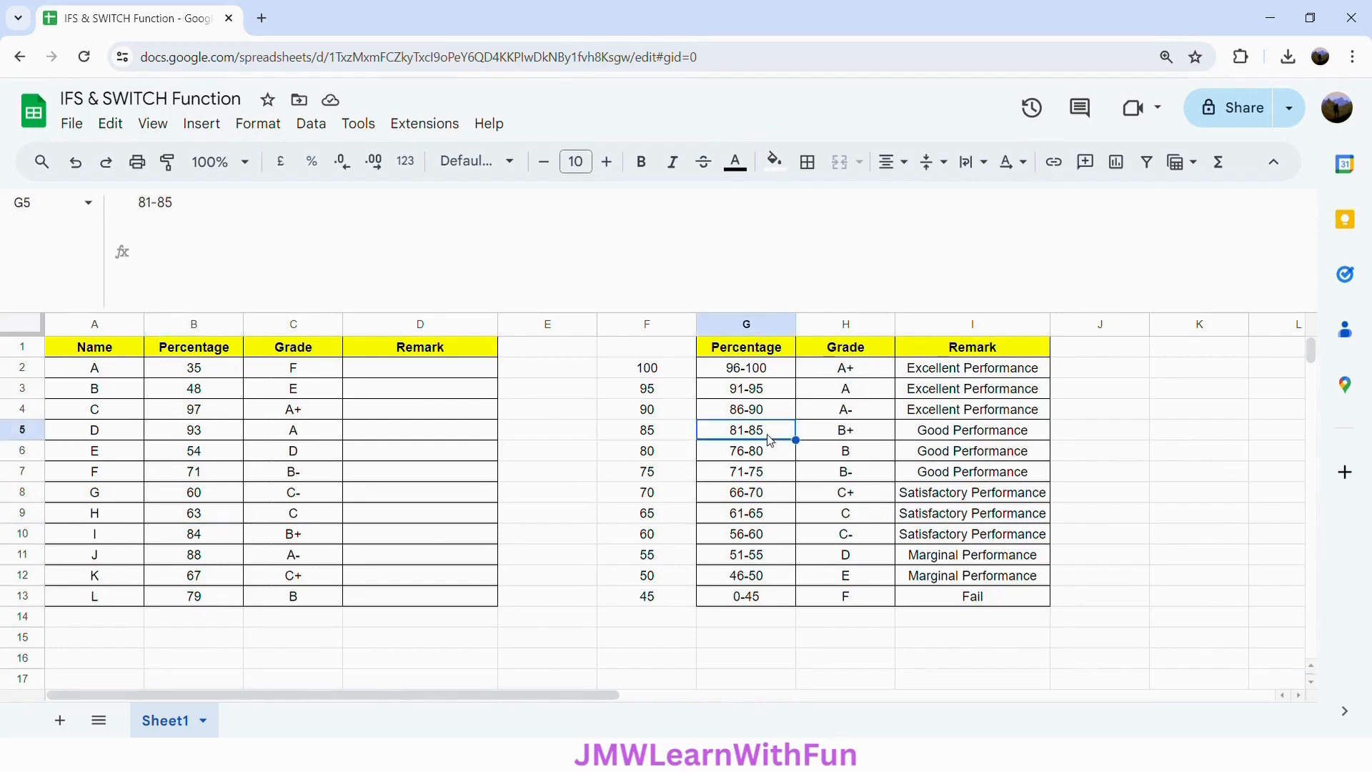
{"action": "left_click", "coordinate": [210, 564]}
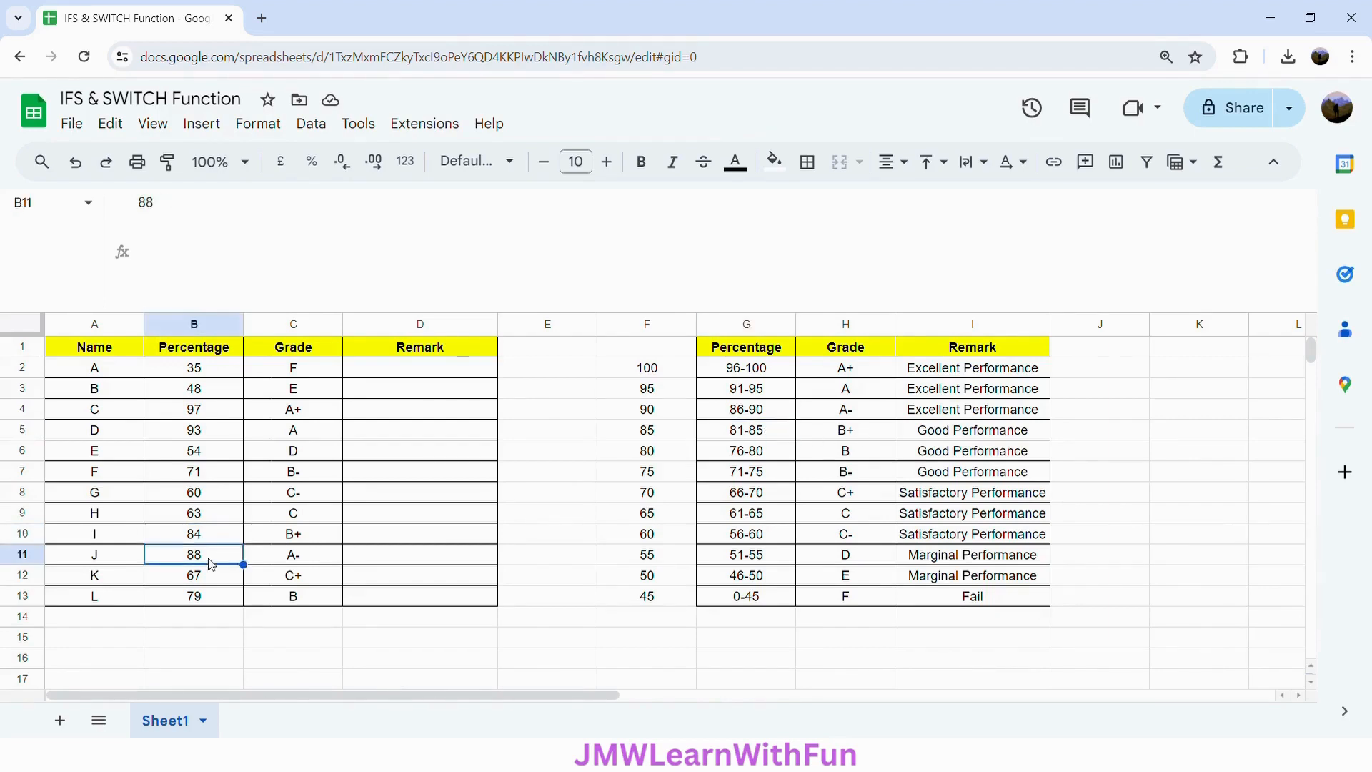
{"action": "left_click", "coordinate": [764, 419]}
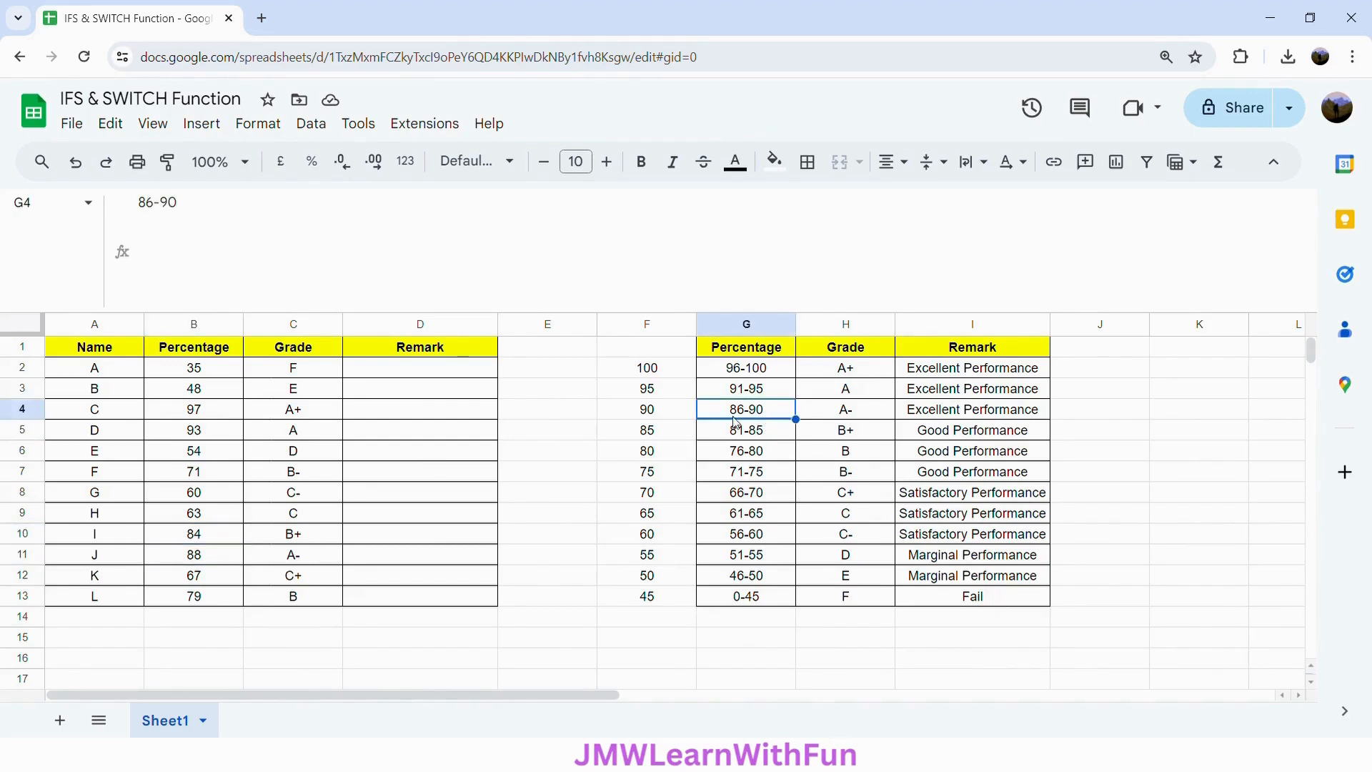
{"action": "left_click", "coordinate": [202, 576]}
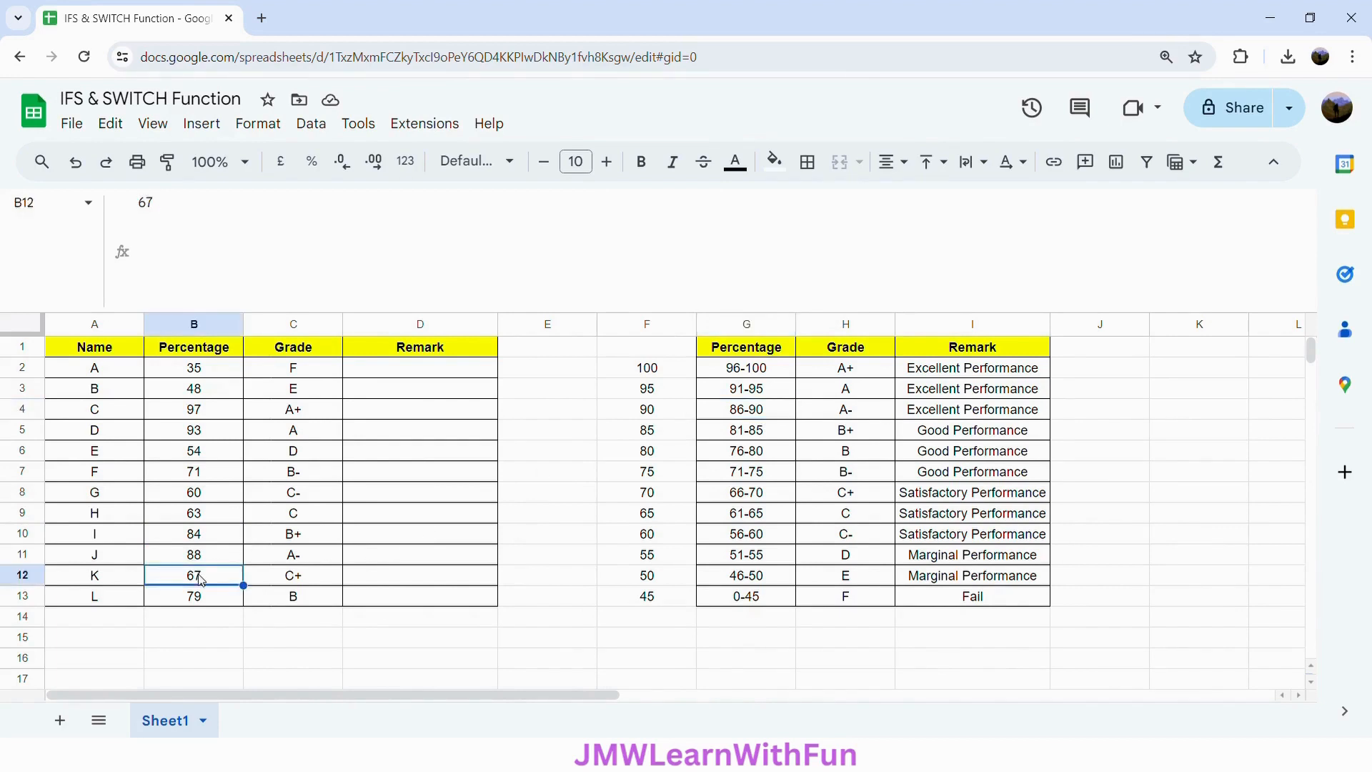
{"action": "left_click", "coordinate": [757, 498]}
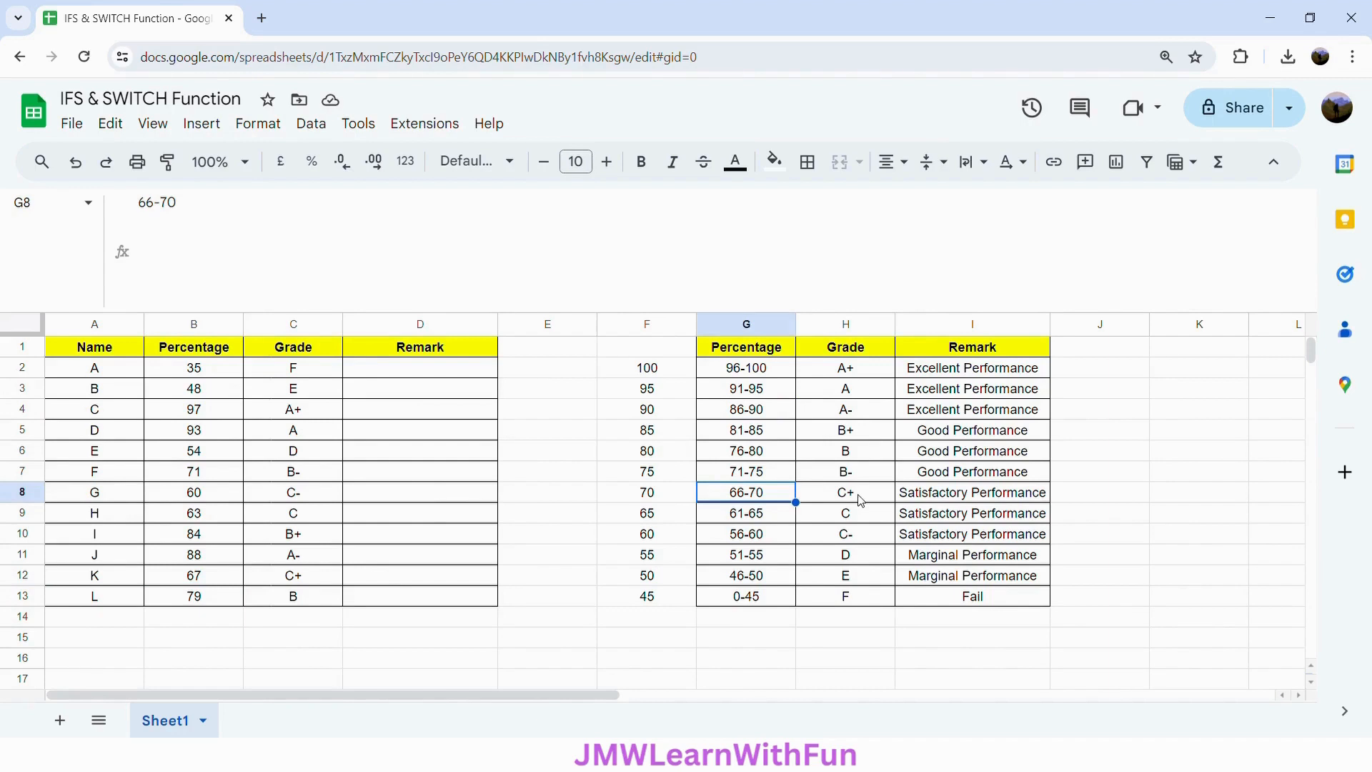
{"action": "left_click", "coordinate": [237, 601]}
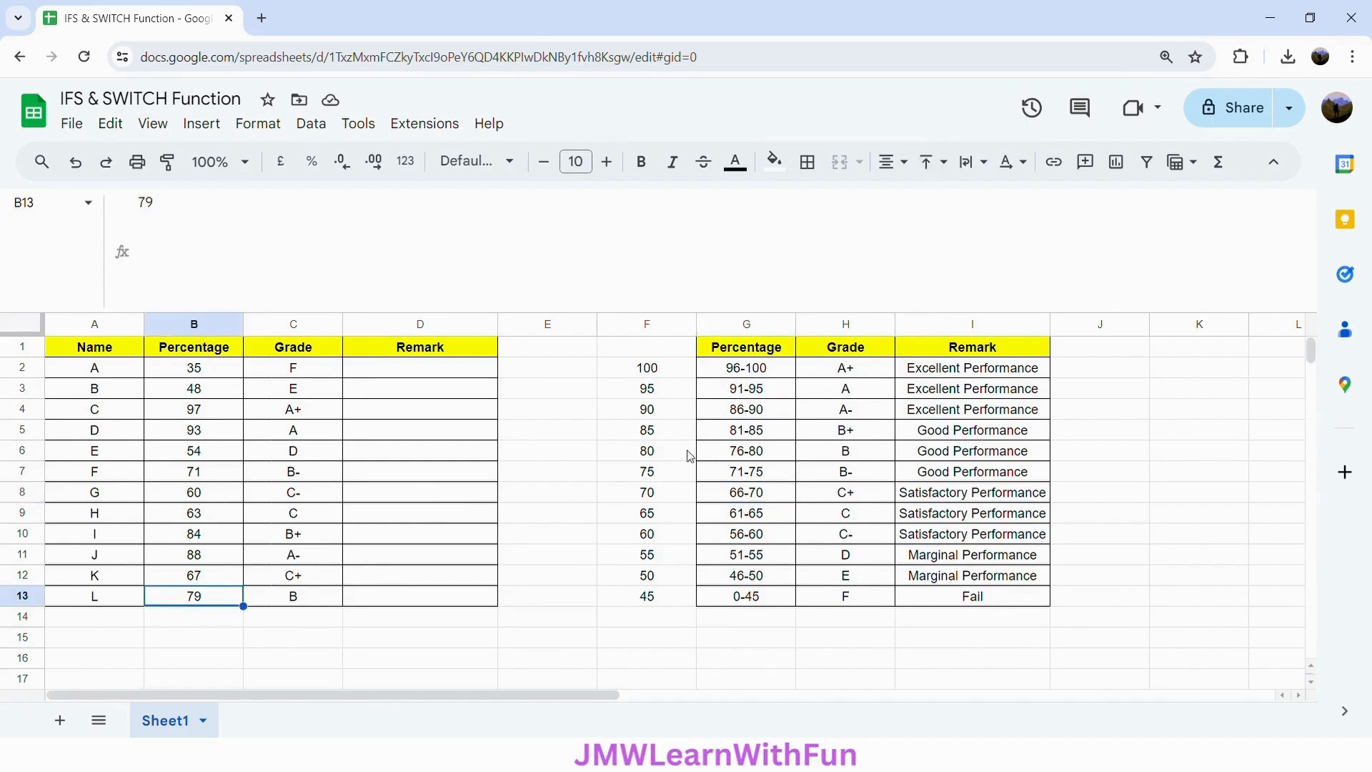
{"action": "left_click", "coordinate": [740, 457]}
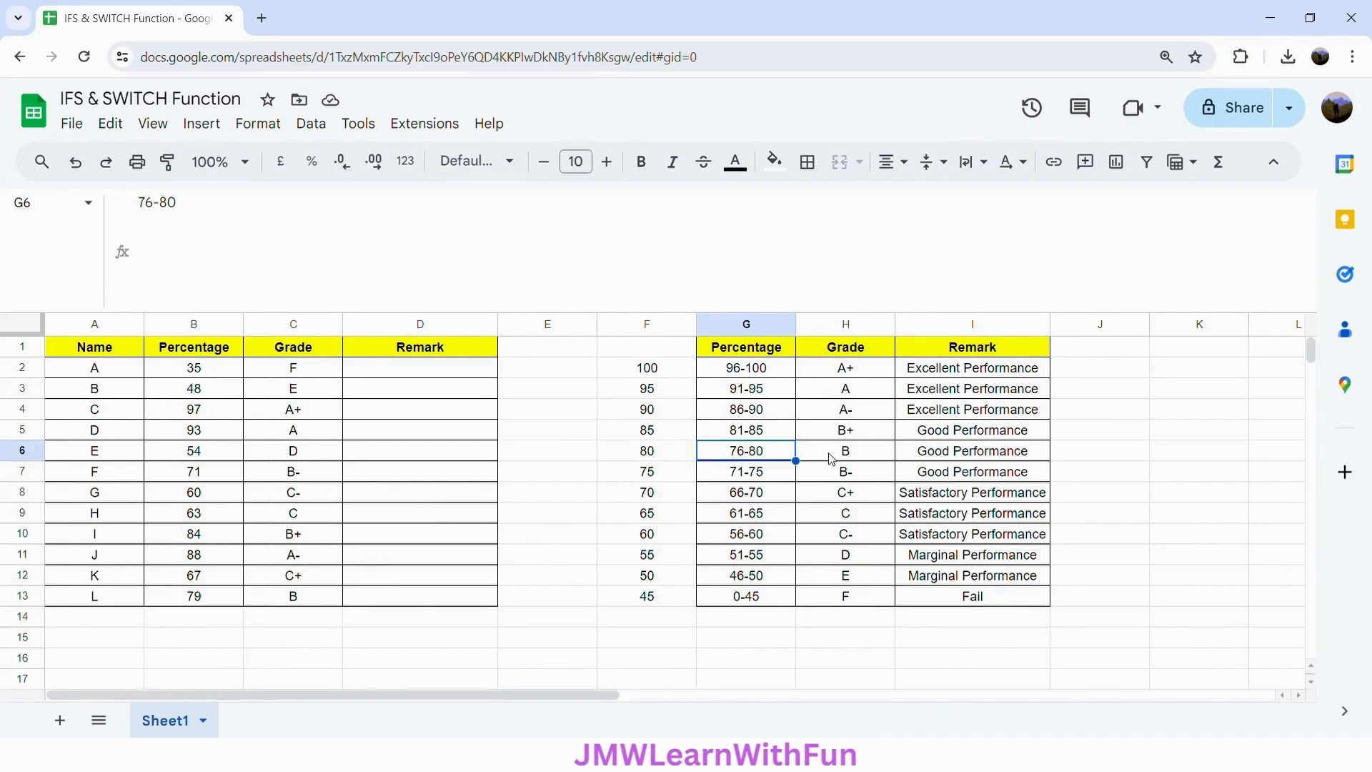
Step: Start a SWITCH formula in D2 with the grade reference $C2 as its expression, consulting the function's syntax help
{"action": "left_click", "coordinate": [362, 372]}
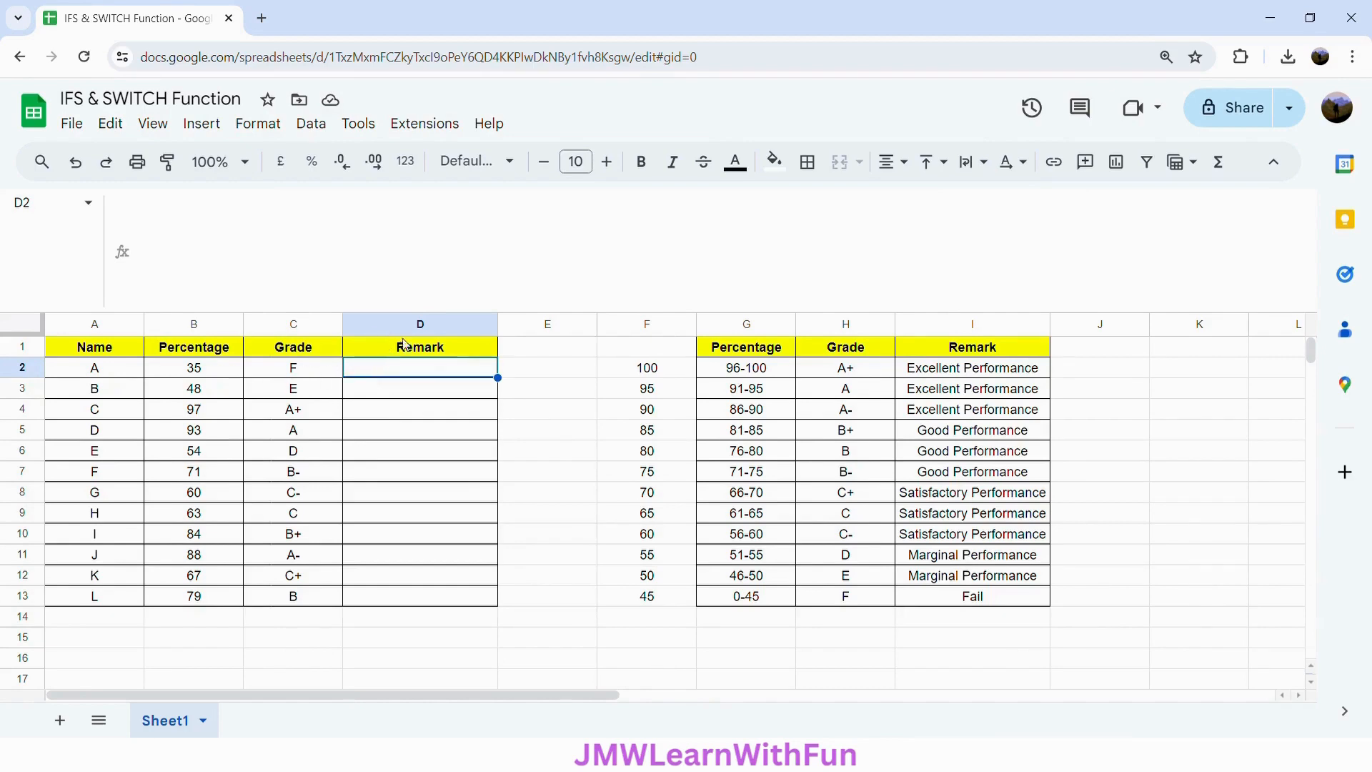
{"action": "type", "text": "="}
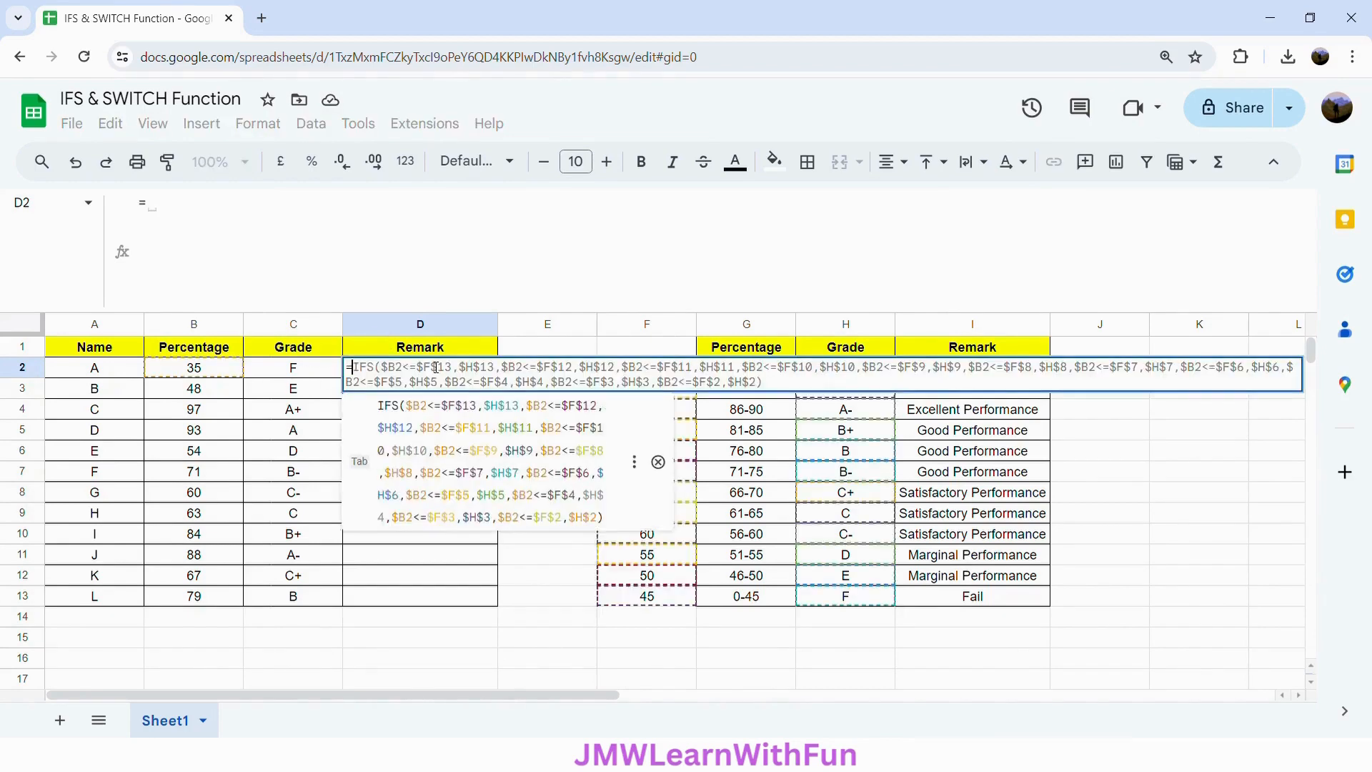
{"action": "type", "text": "SWITCH"}
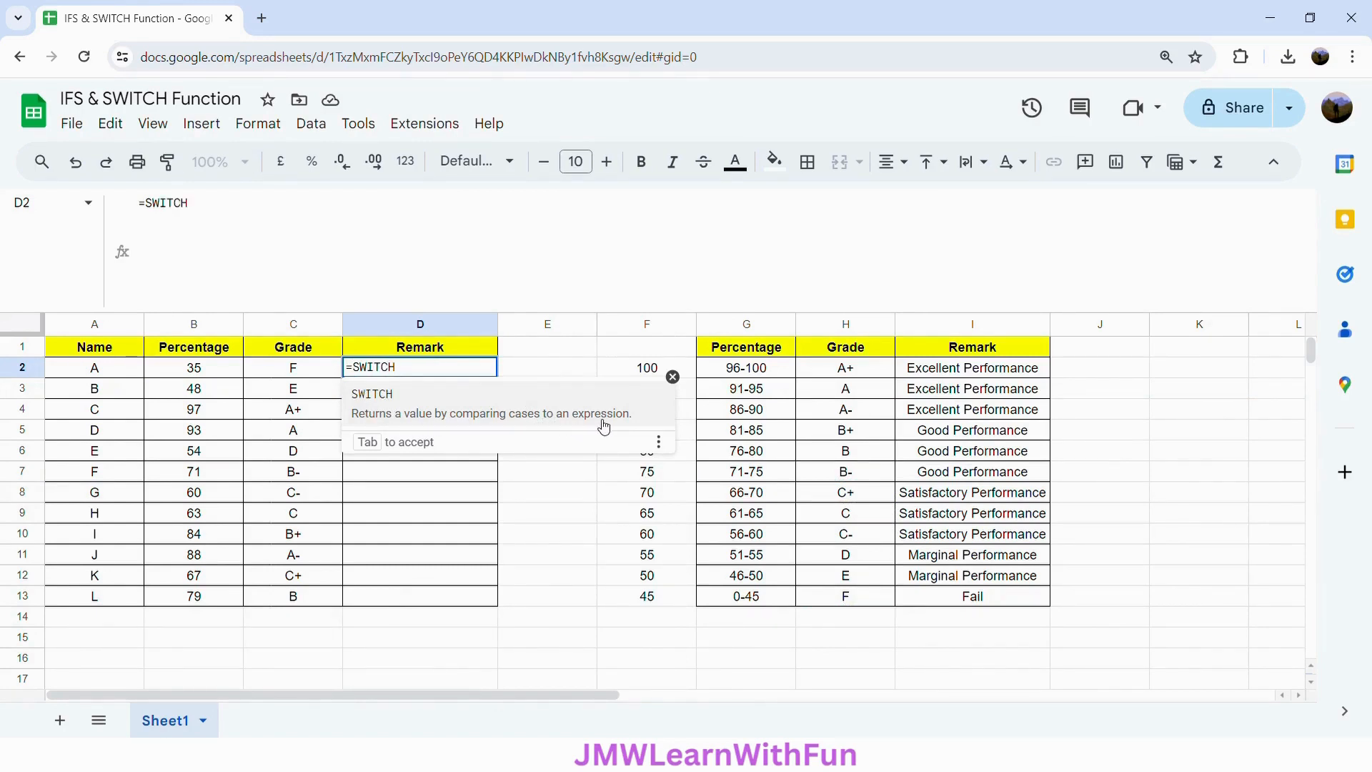
{"action": "type", "text": "("}
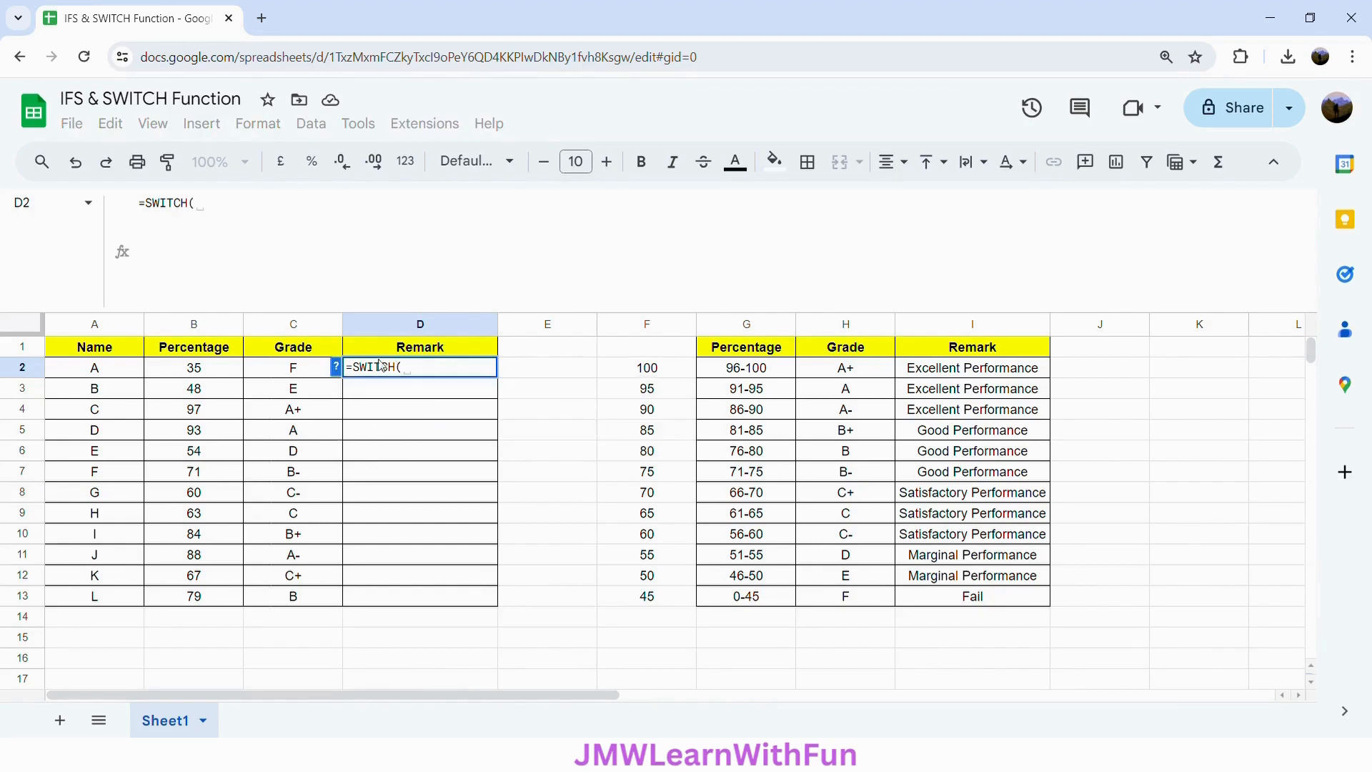
{"action": "left_click", "coordinate": [338, 369]}
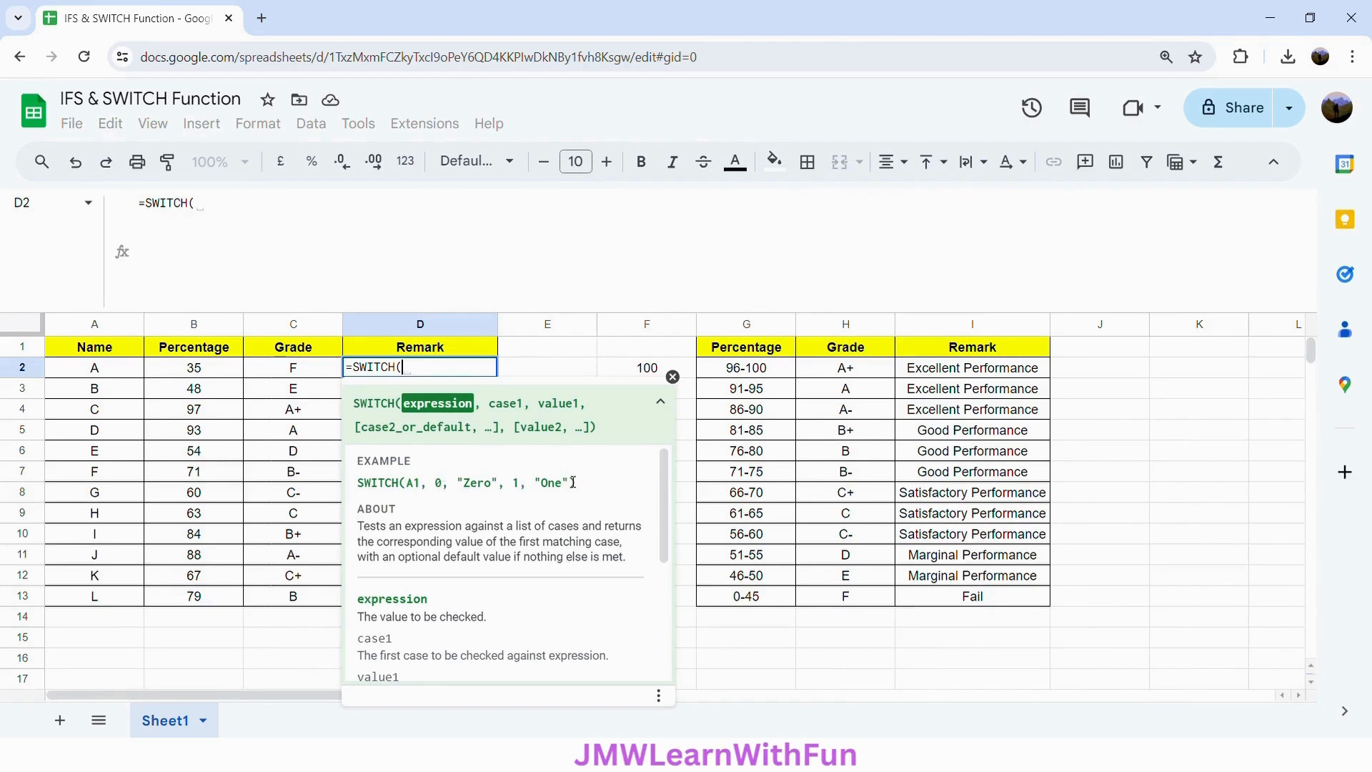
{"action": "left_click", "coordinate": [673, 378]}
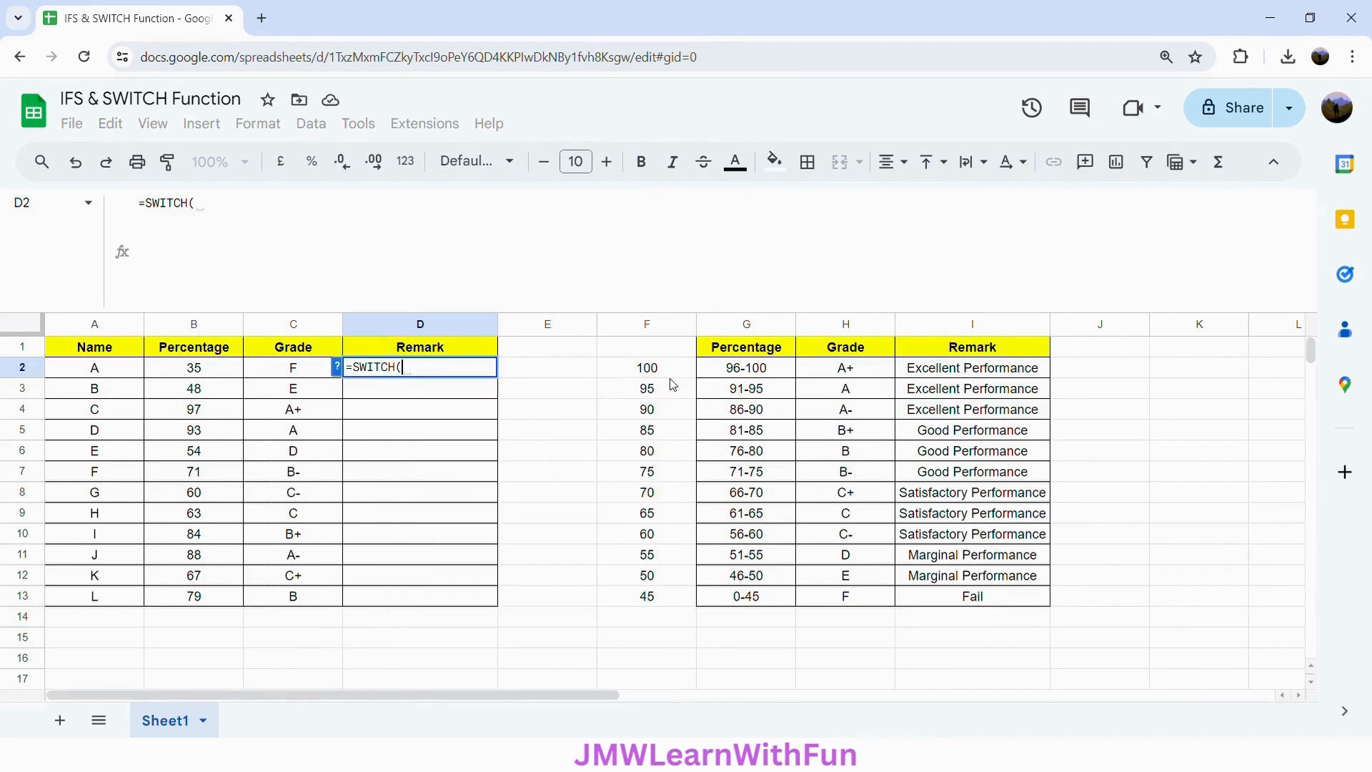
{"action": "left_click", "coordinate": [296, 373]}
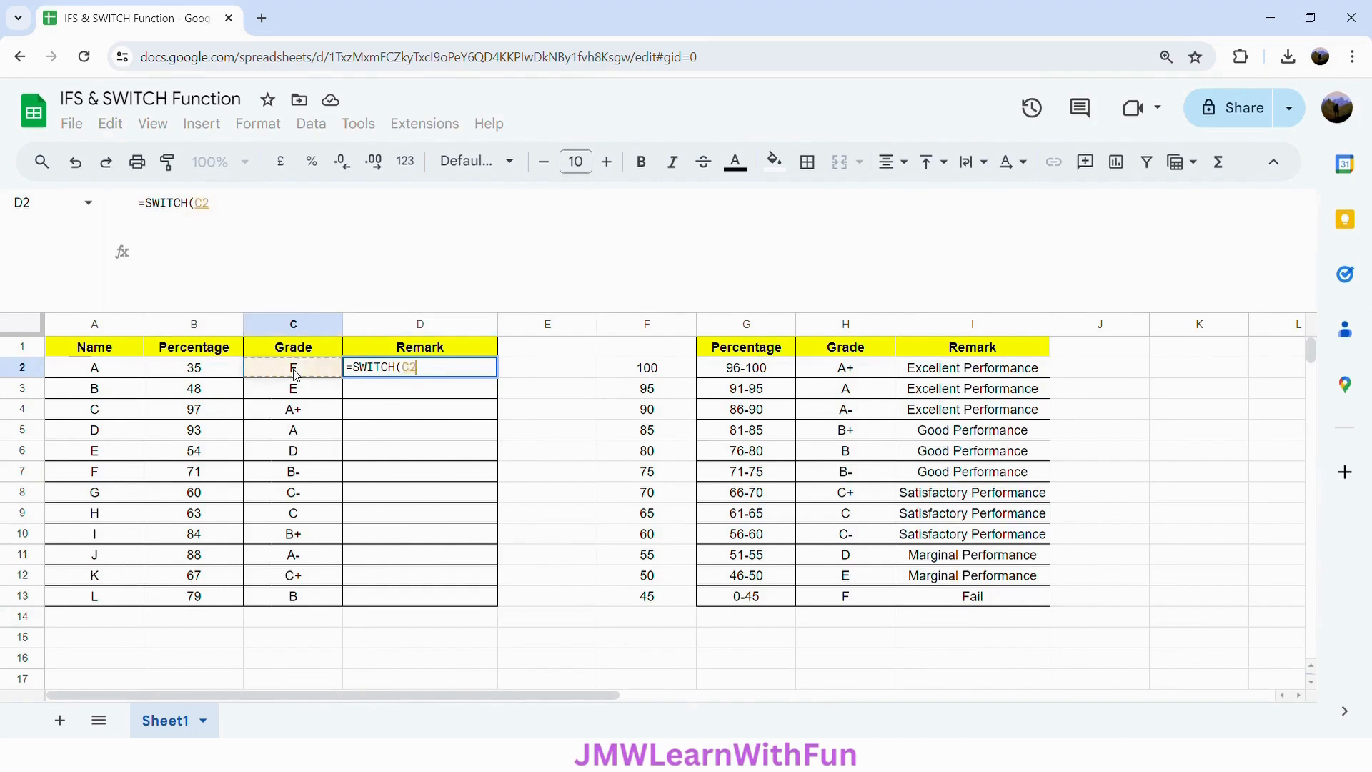
{"action": "left_click", "coordinate": [405, 369]}
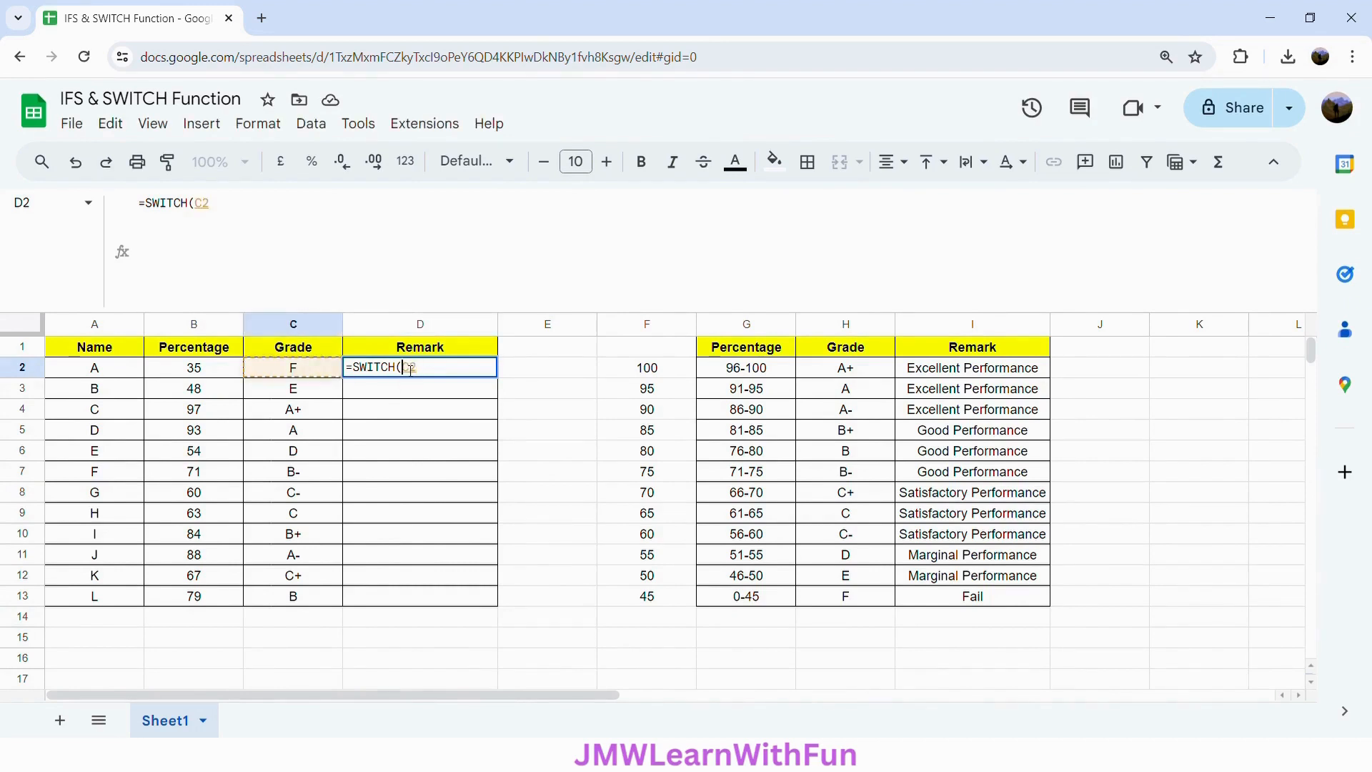
{"action": "type", "text": "$C2"}
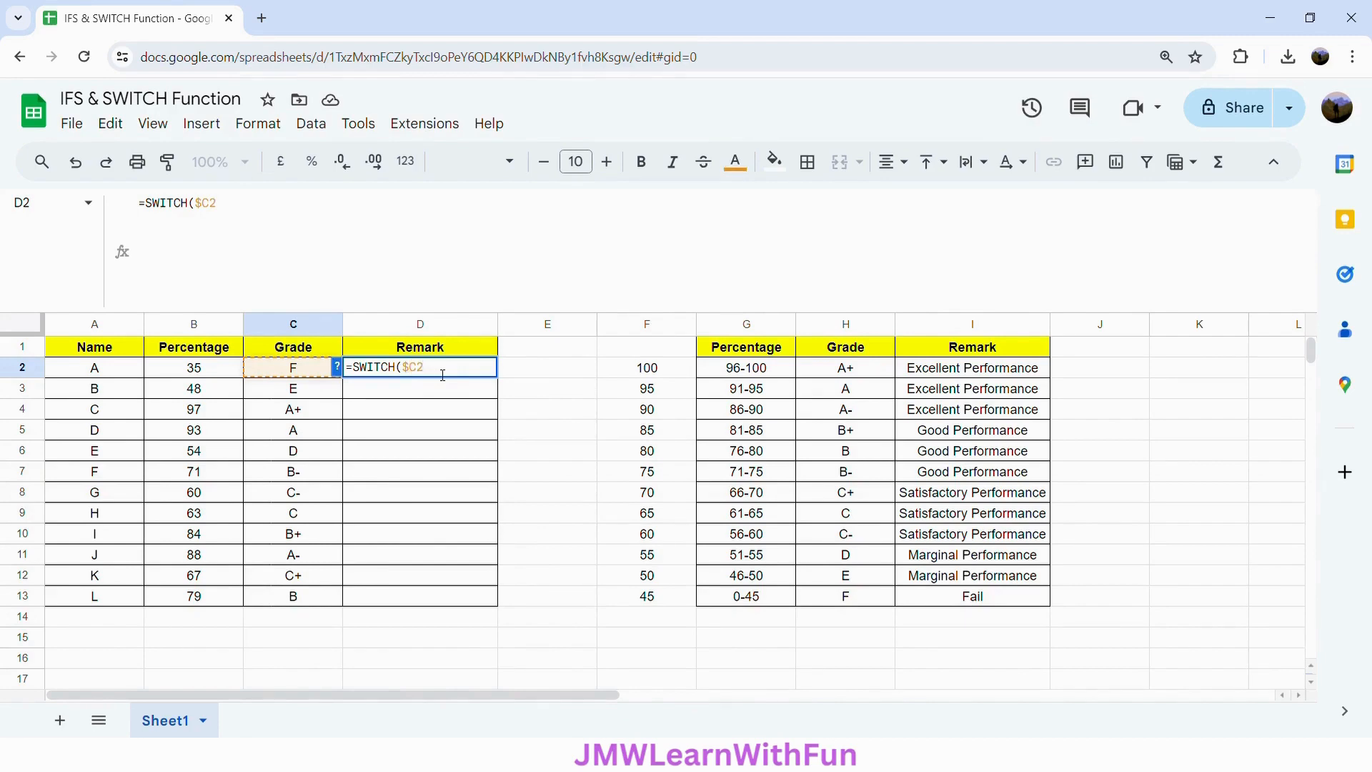
{"action": "type", "text": ","}
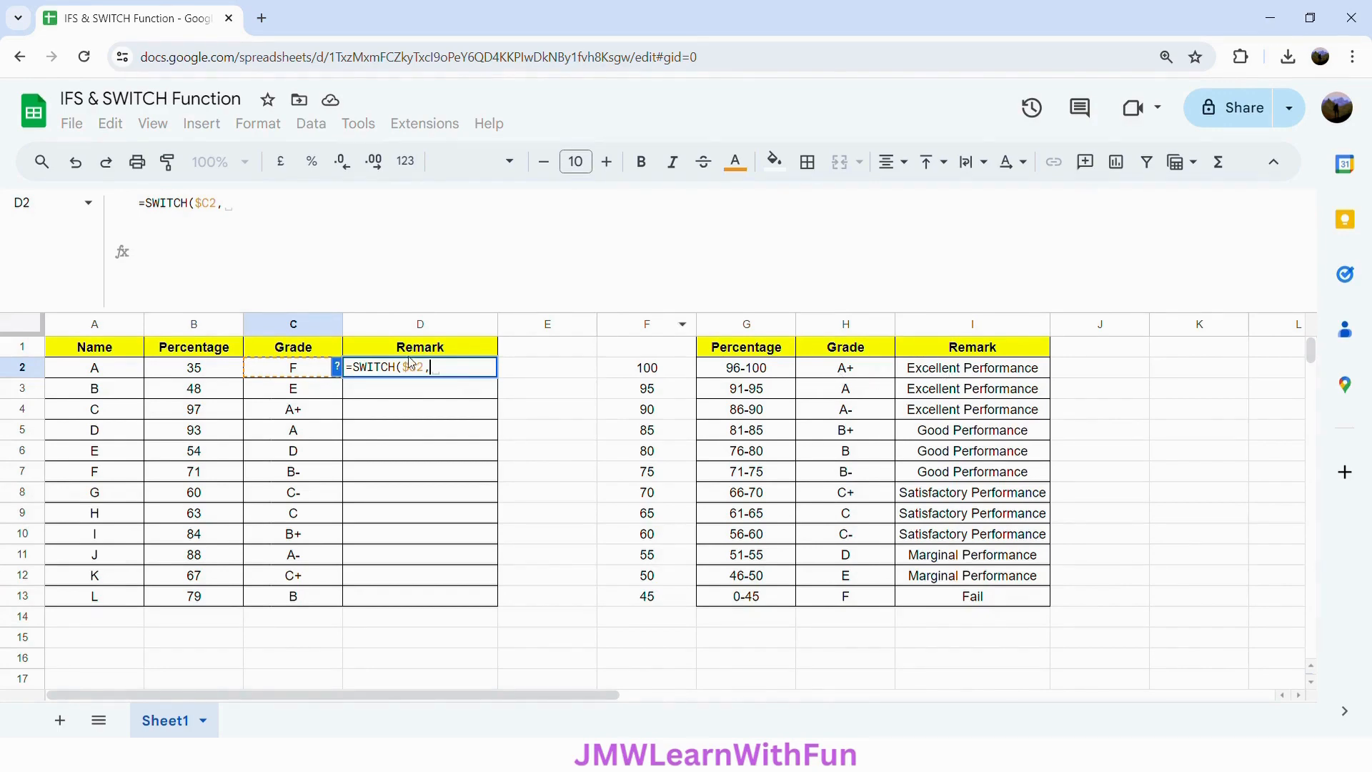
Step: Add the A+ grade and its remark to the SWITCH formula as the first case and value, $H$2,$I$2
{"action": "left_click", "coordinate": [854, 374]}
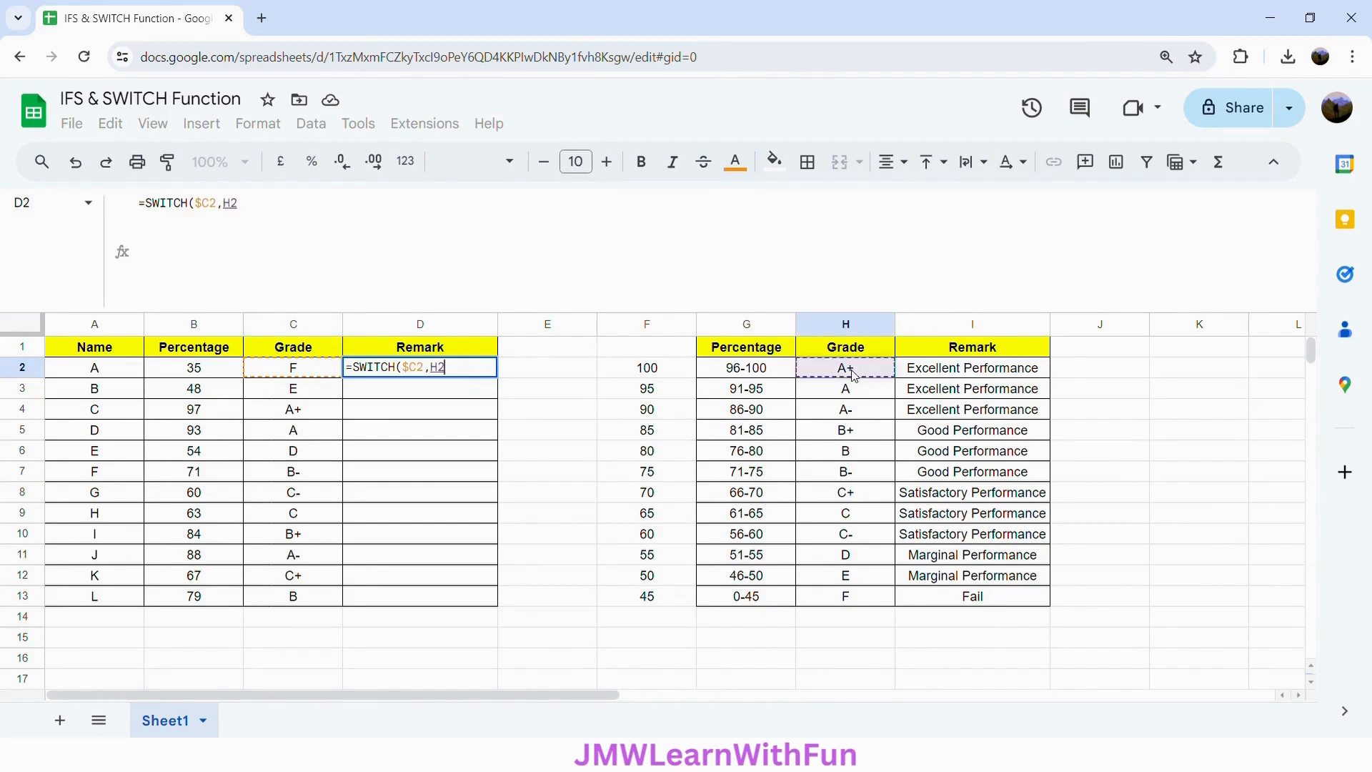
{"action": "key", "text": "F4"}
{"action": "type", "text": ","}
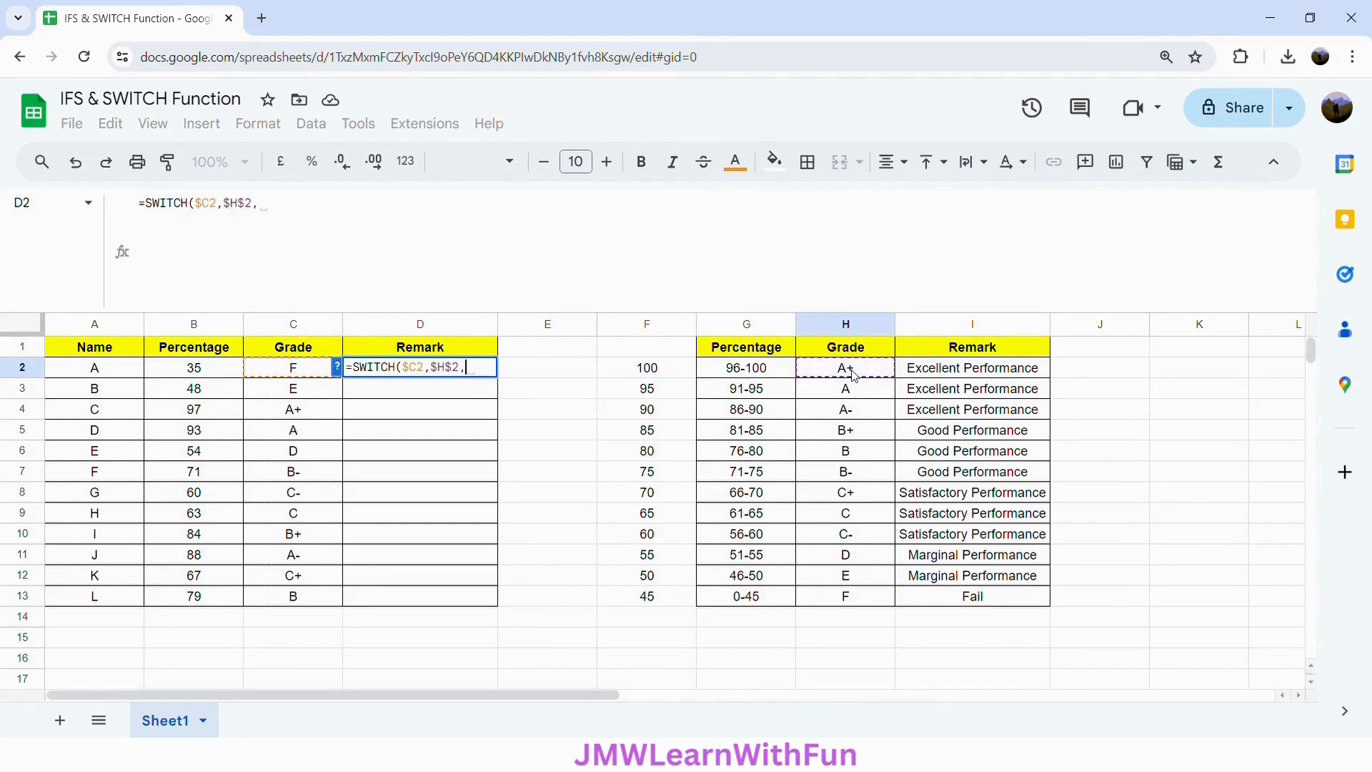
{"action": "left_click", "coordinate": [929, 377]}
{"action": "key", "text": "F4"}
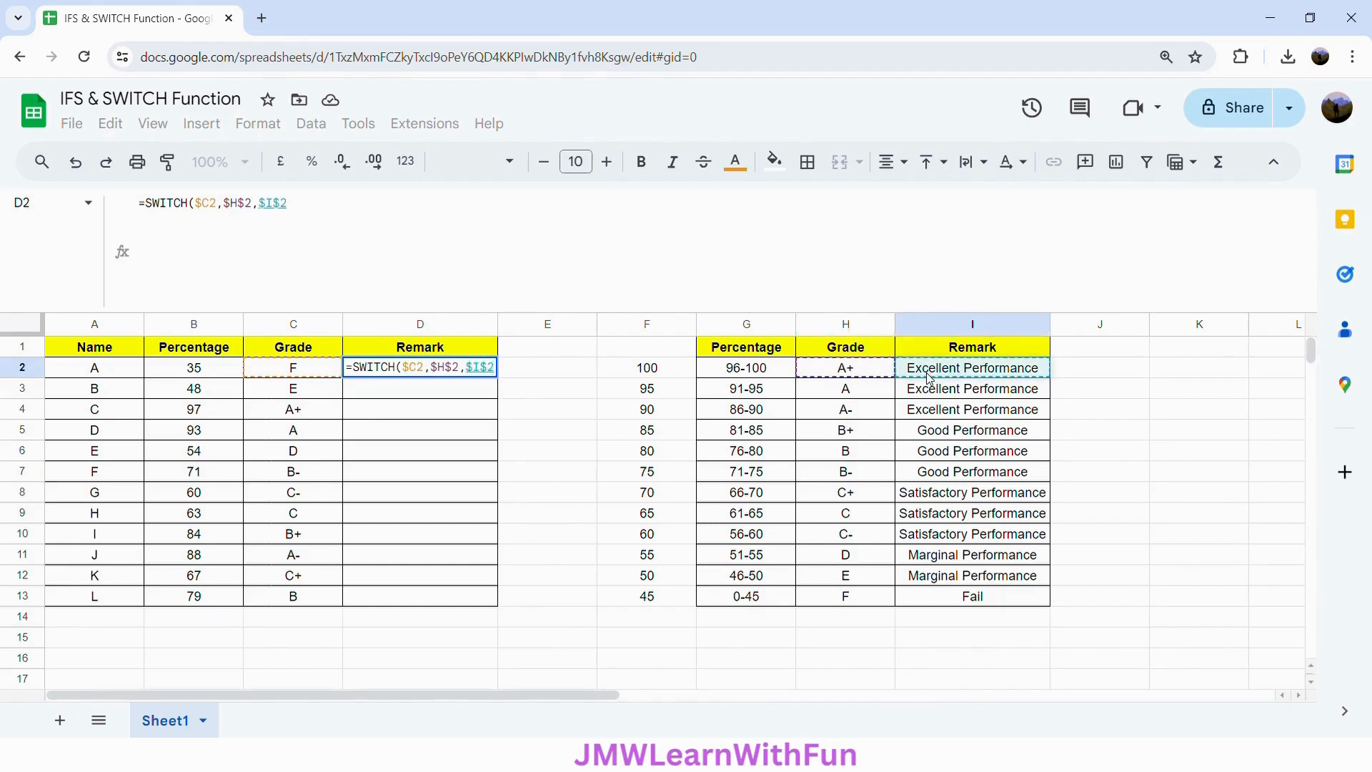
{"action": "type", "text": ","}
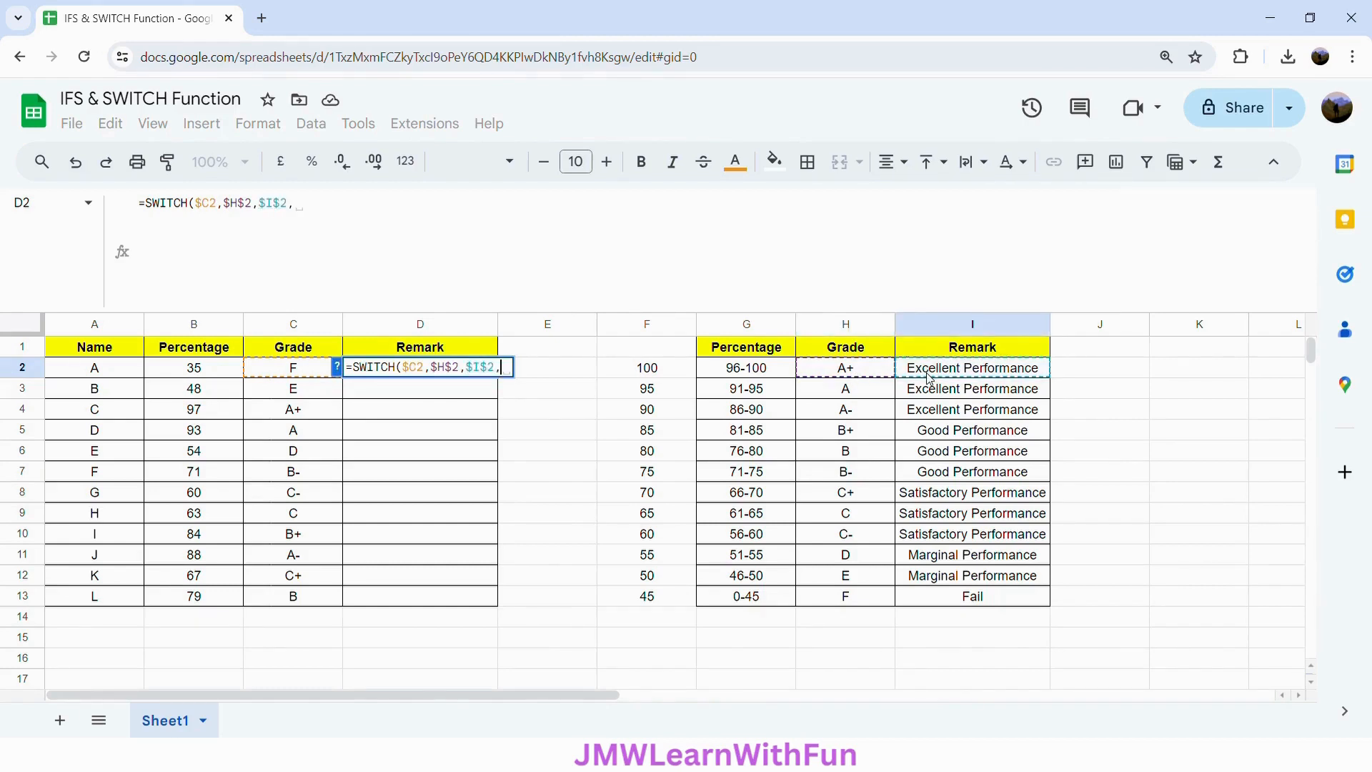
Step: Add the A grade and its remark as the second case and value, using absolute references $H$3,$I$3
{"action": "left_click", "coordinate": [874, 392]}
{"action": "key", "text": "F4"}
{"action": "type", "text": ","}
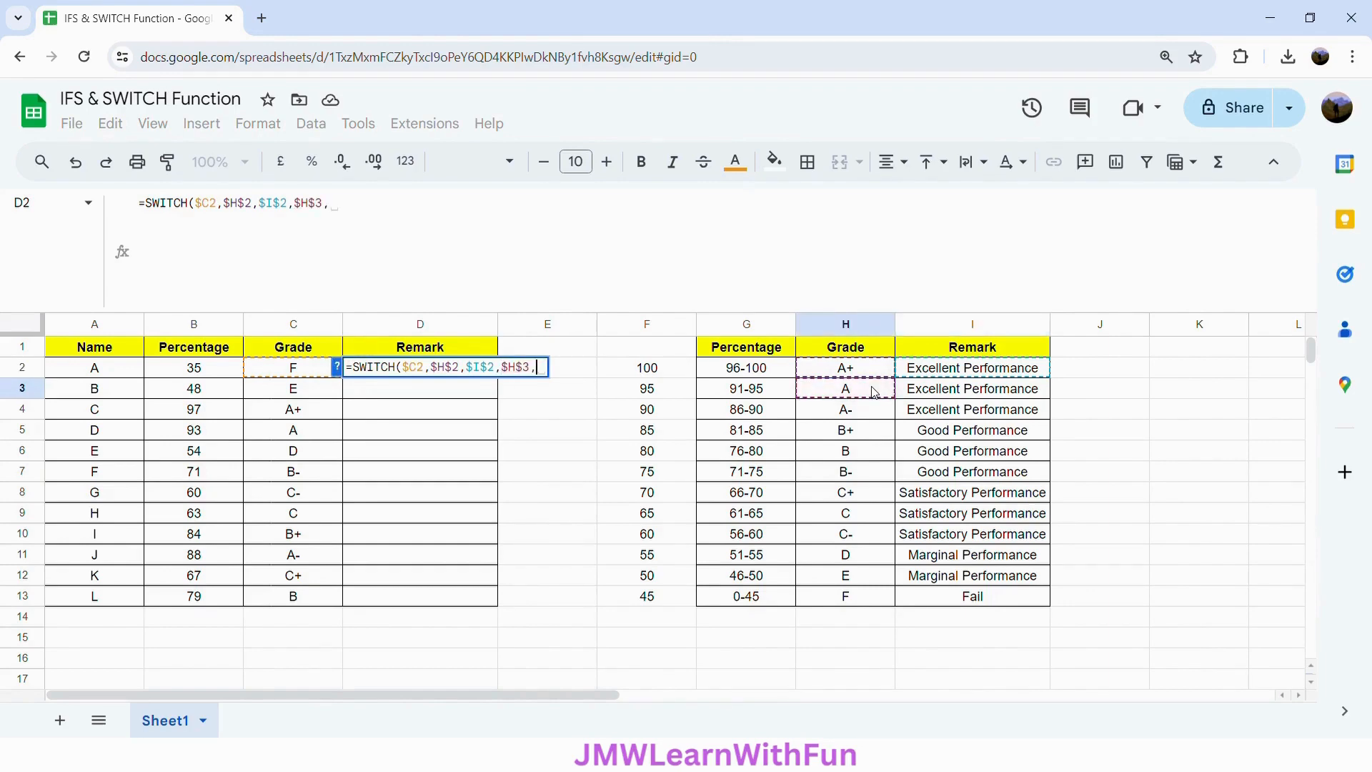
{"action": "left_click", "coordinate": [932, 392]}
{"action": "key", "text": "F4"}
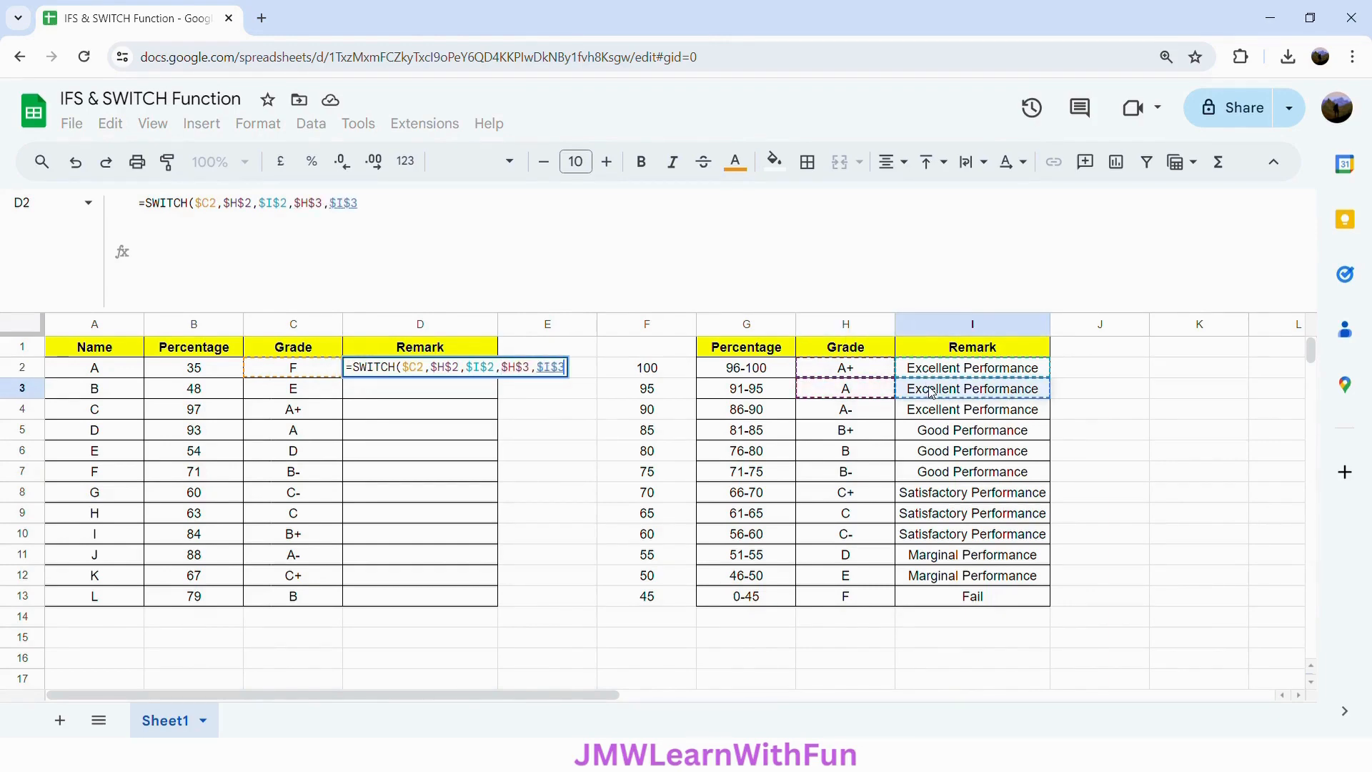
{"action": "type", "text": ","}
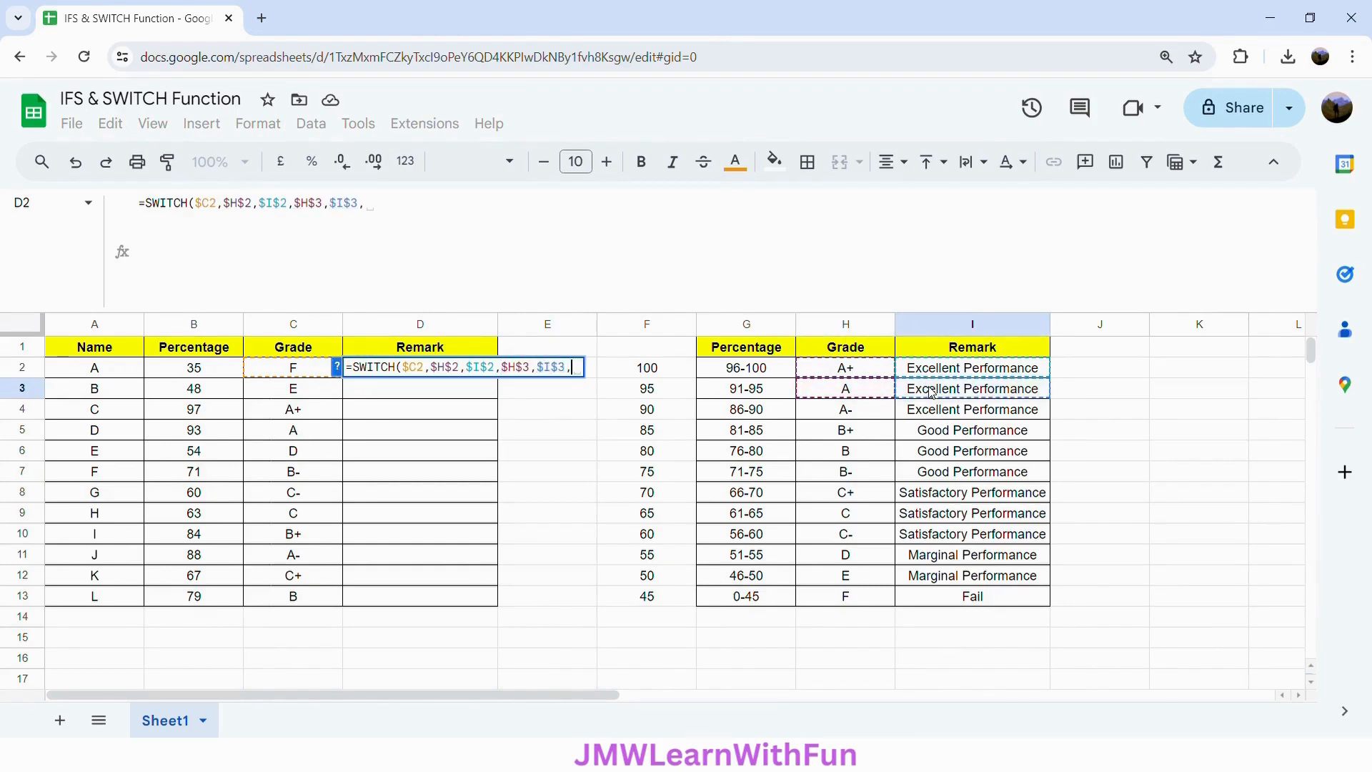
Step: Add the A- grade and its remark as the third case and value, using absolute references $H$4,$I$4
{"action": "left_click", "coordinate": [861, 417]}
{"action": "key", "text": "F4"}
{"action": "type", "text": ","}
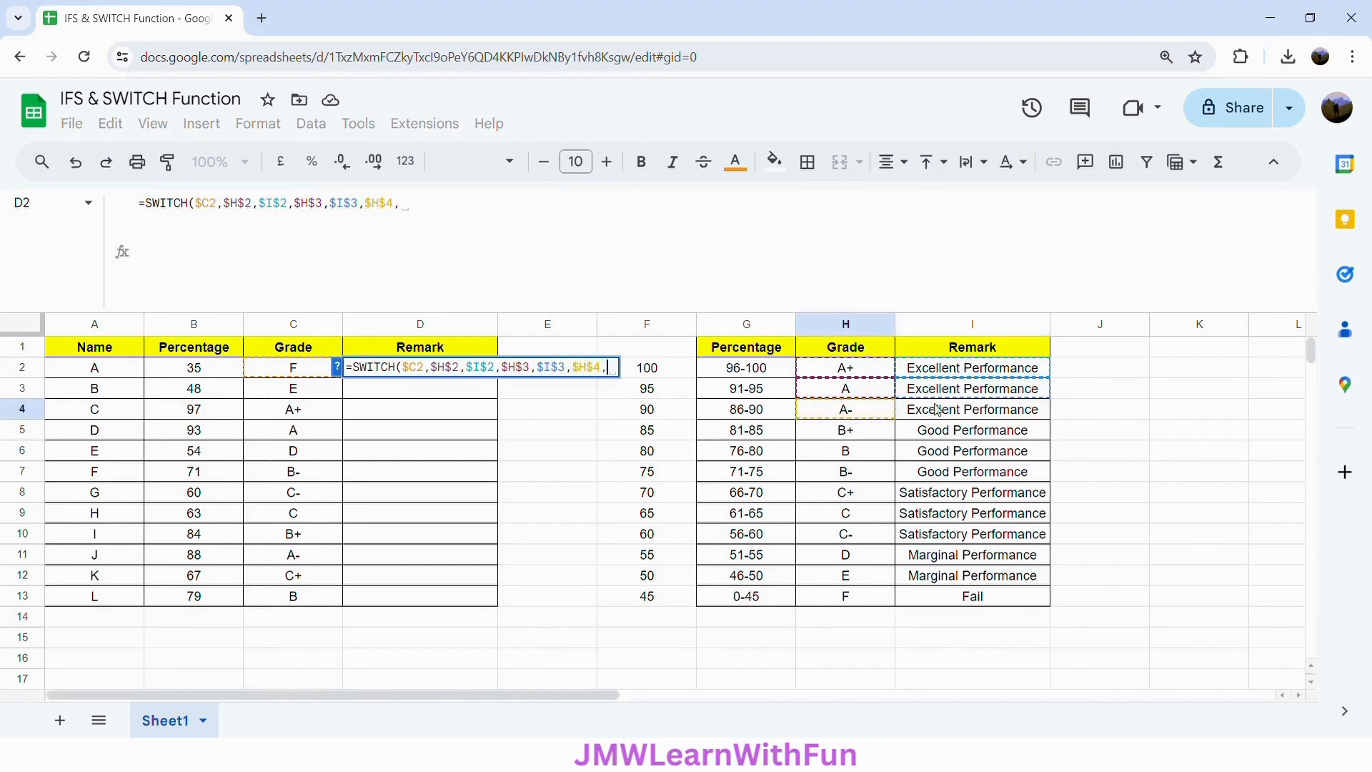
{"action": "left_click", "coordinate": [943, 410]}
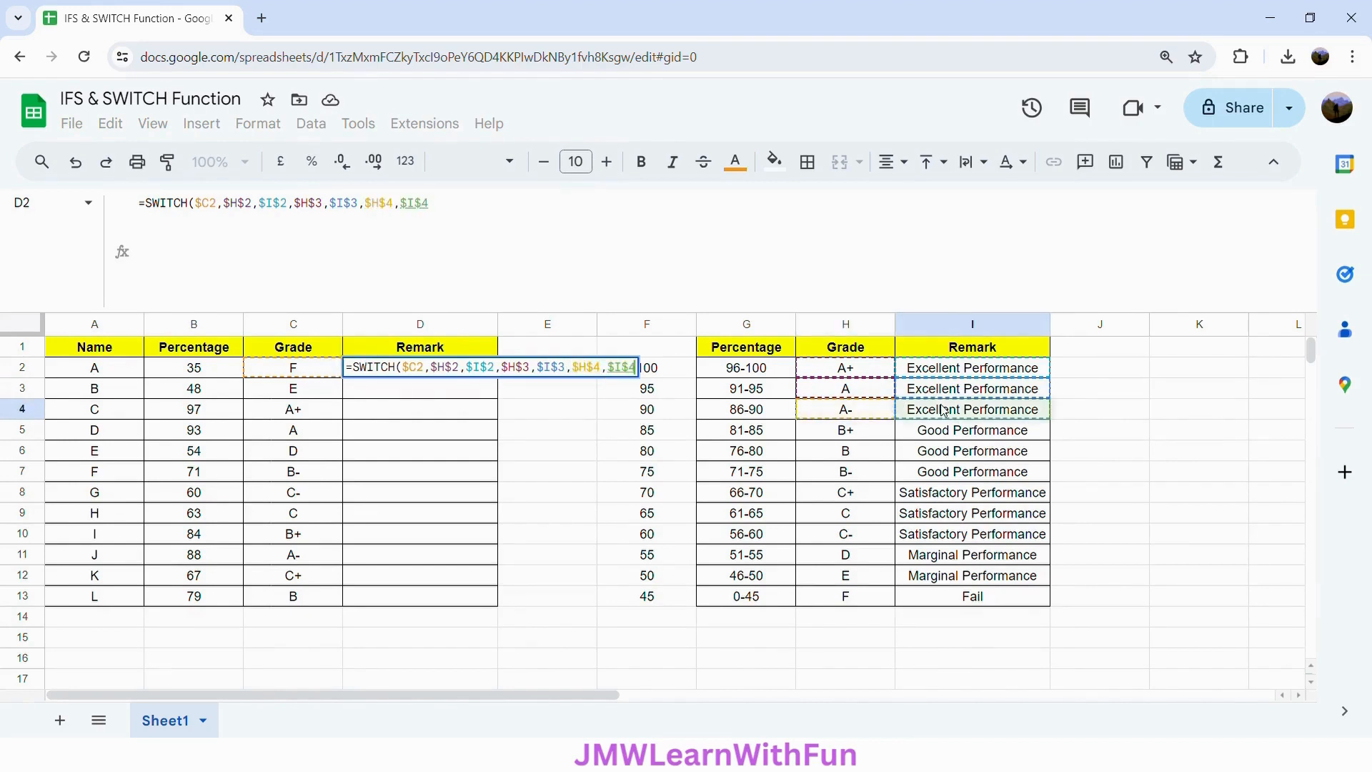
{"action": "key", "text": "F4"}
{"action": "type", "text": ","}
Step: Add the B+ grade and its remark as the fourth case and value, using absolute references $H$5,$I$5
{"action": "left_click", "coordinate": [863, 440]}
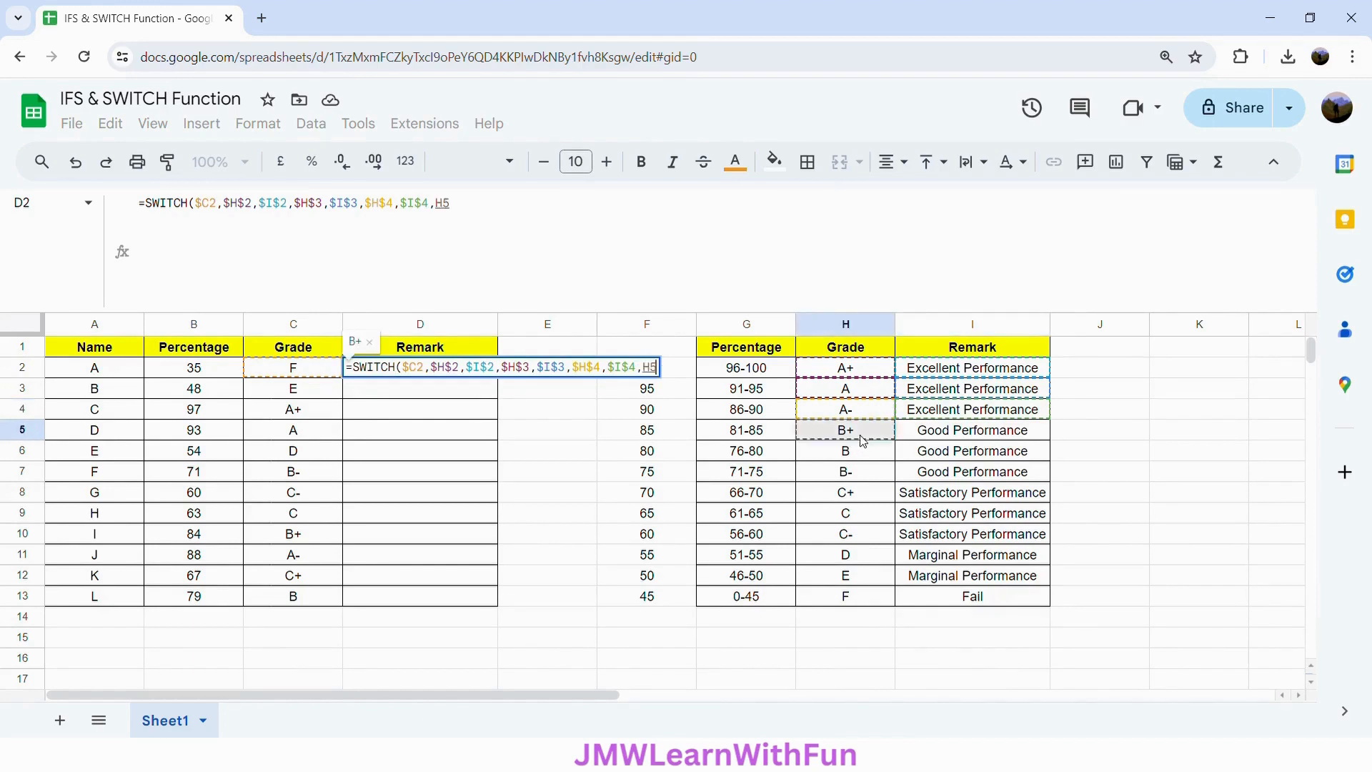
{"action": "key", "text": "F4"}
{"action": "type", "text": ","}
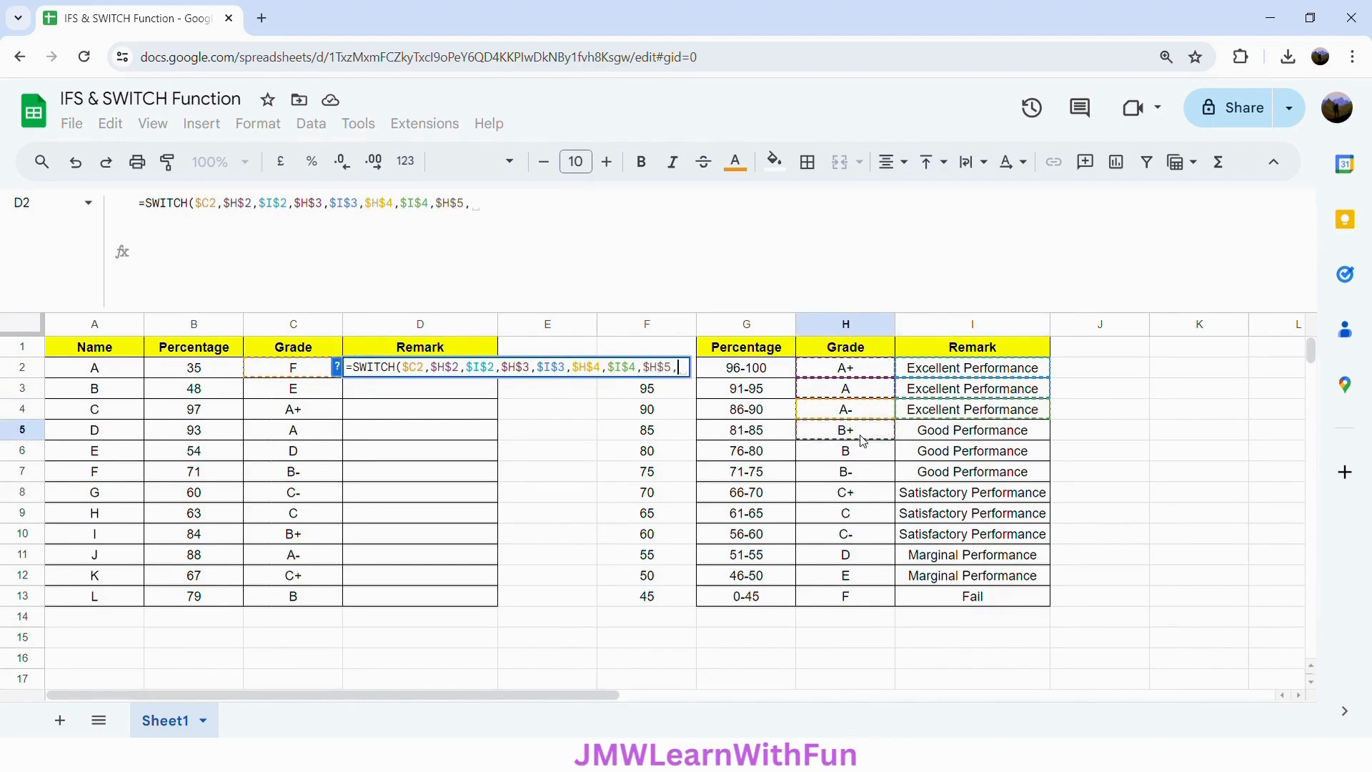
{"action": "left_click", "coordinate": [927, 434]}
{"action": "key", "text": "F4"}
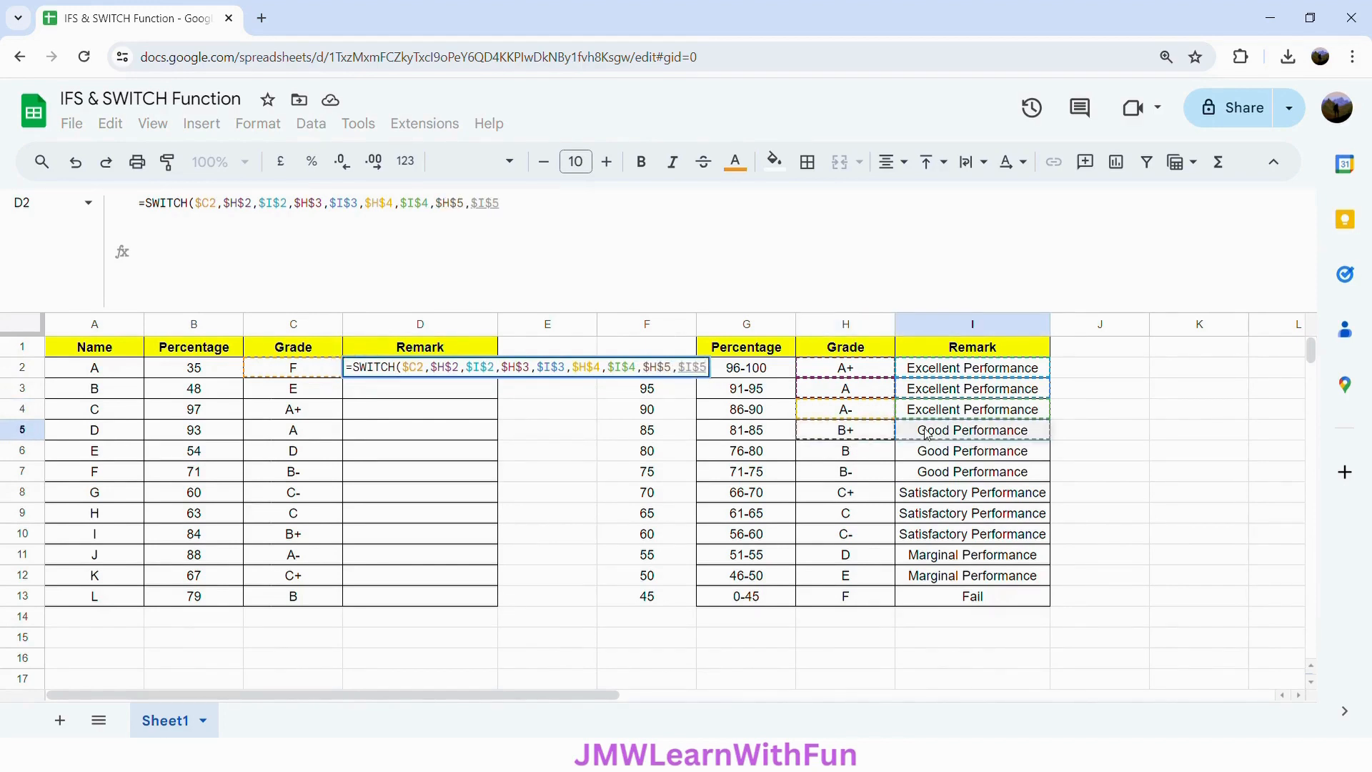
{"action": "type", "text": ","}
Step: Add the B grade and its remark as the fifth case and value, using absolute references $H$6,$I$6
{"action": "left_click", "coordinate": [840, 454]}
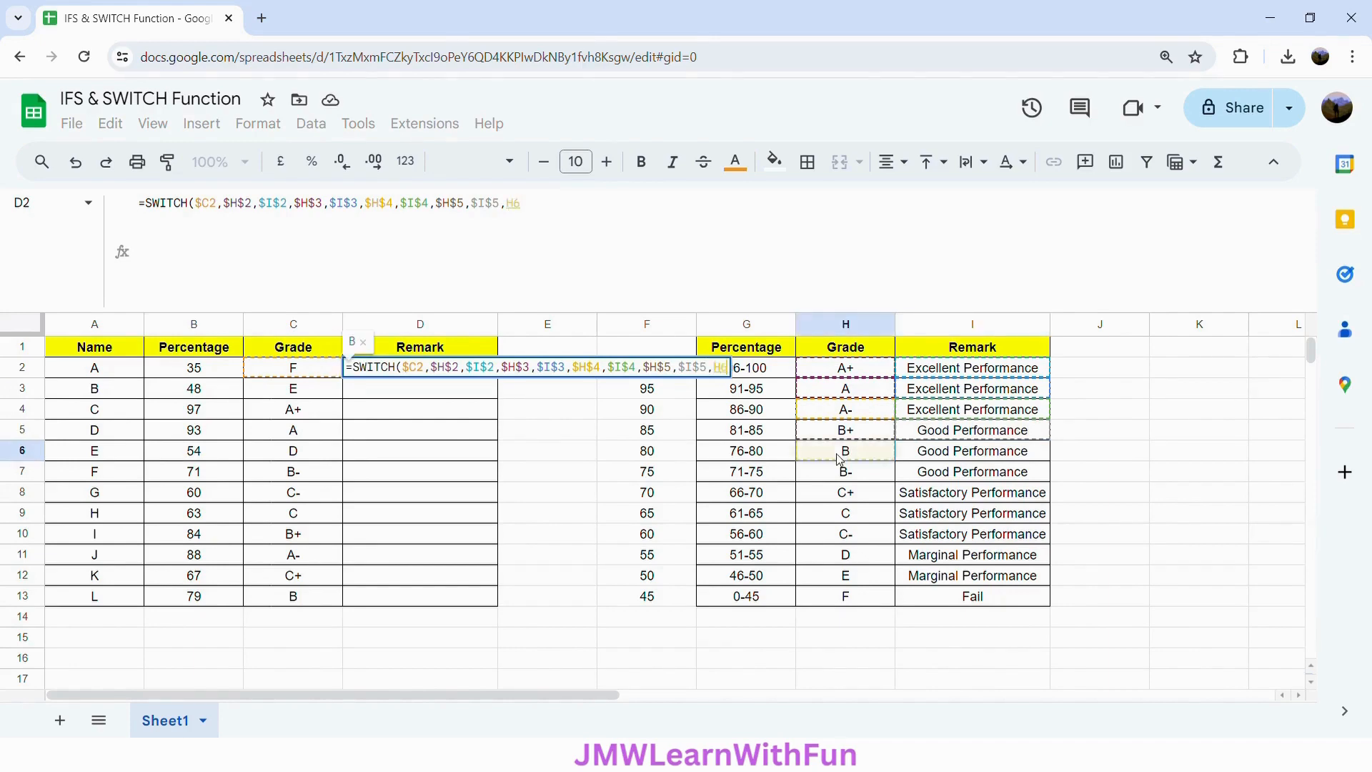
{"action": "key", "text": "F4"}
{"action": "type", "text": ","}
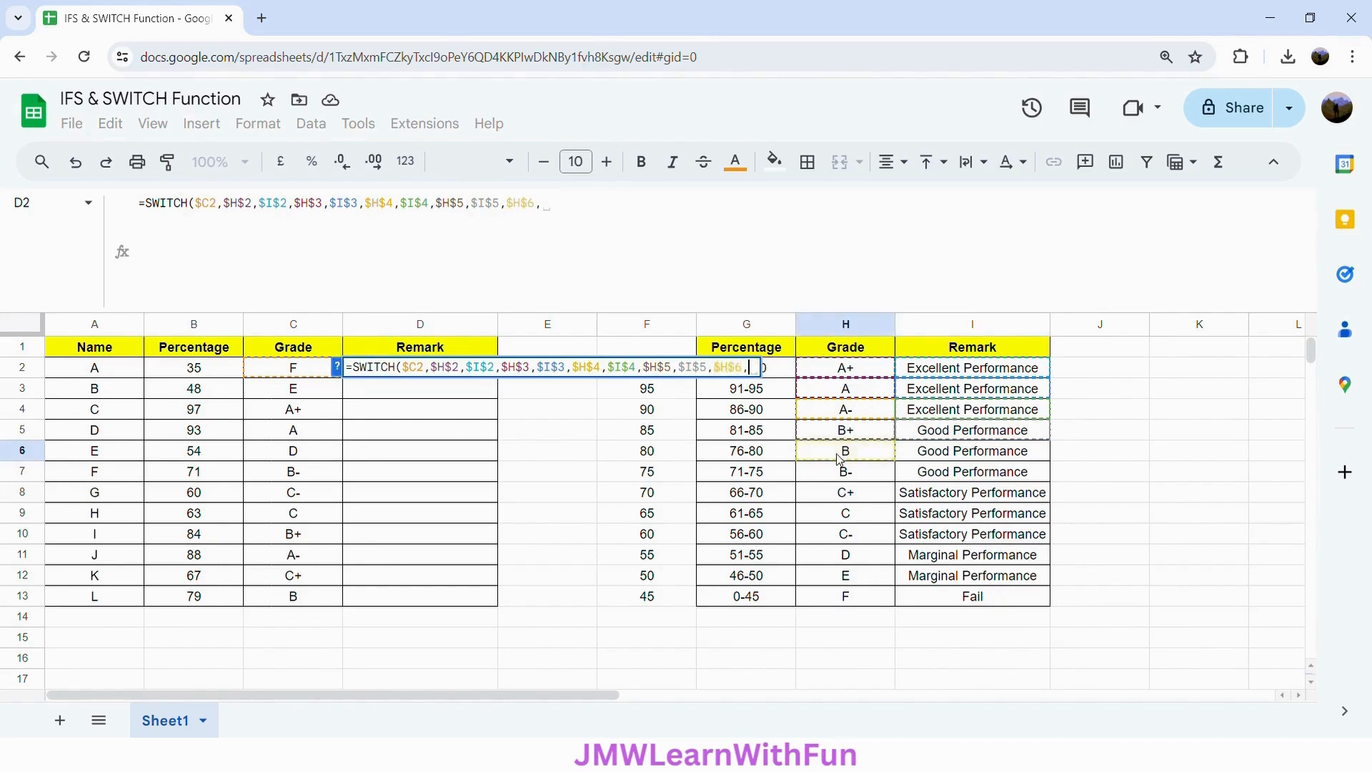
{"action": "left_click", "coordinate": [927, 458]}
{"action": "key", "text": "F4"}
{"action": "type", "text": ","}
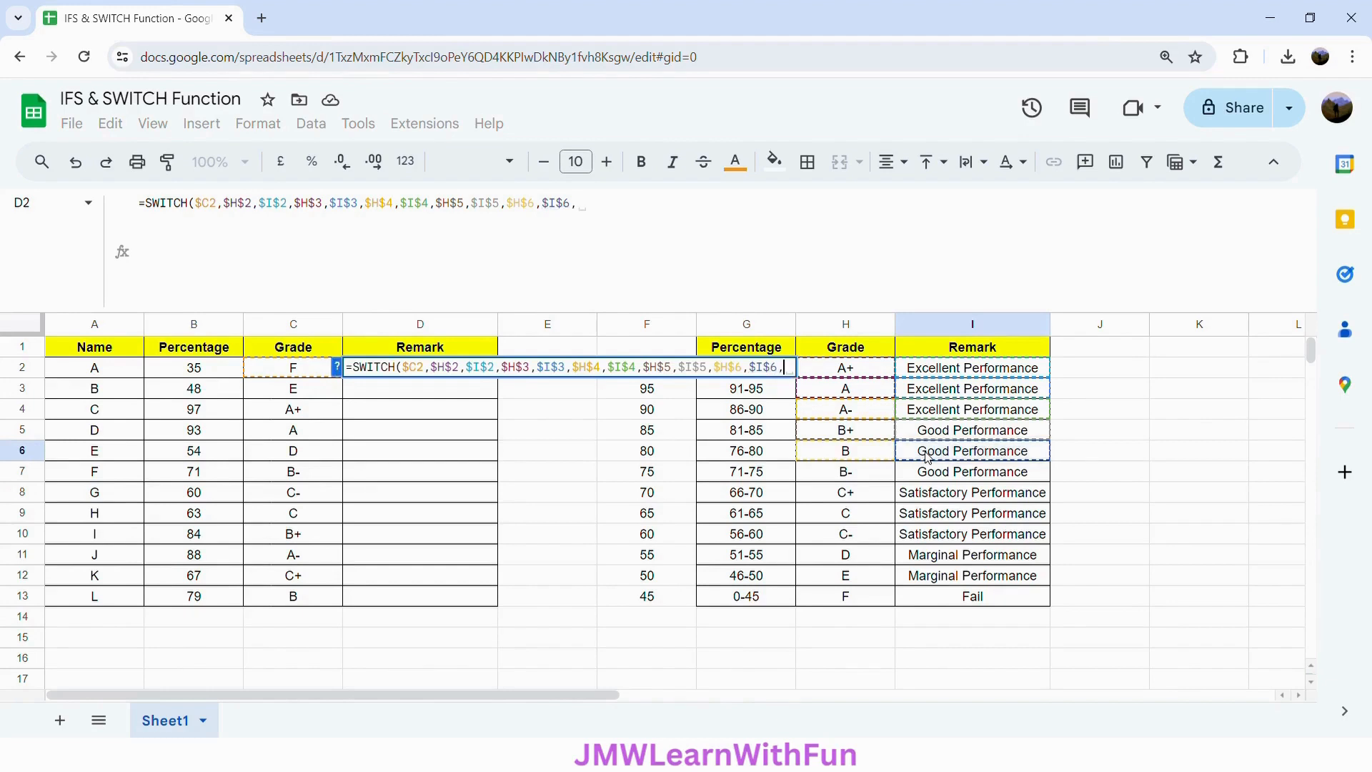
Step: Add the B- grade and its remark as the sixth case and value, using absolute references $H$7,$I$7
{"action": "left_click", "coordinate": [863, 474]}
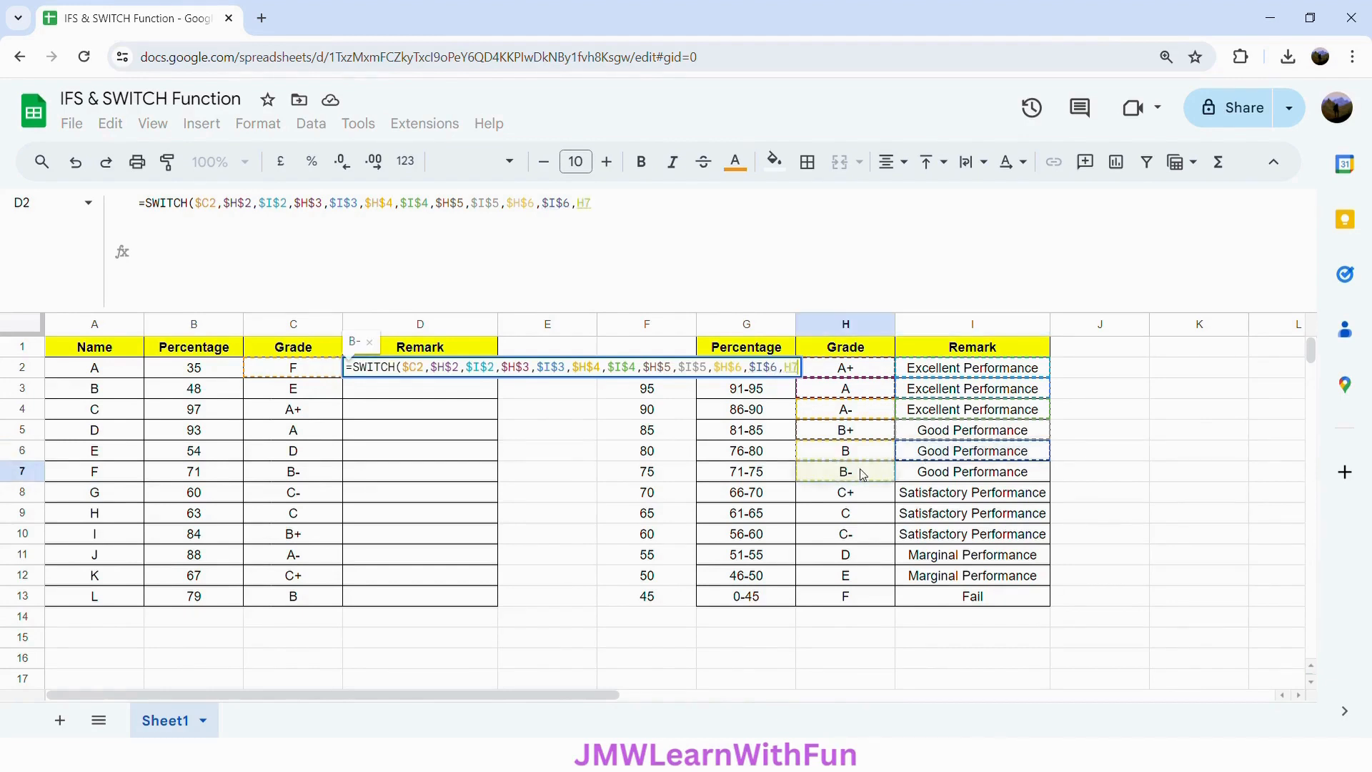
{"action": "key", "text": "F4"}
{"action": "type", "text": ","}
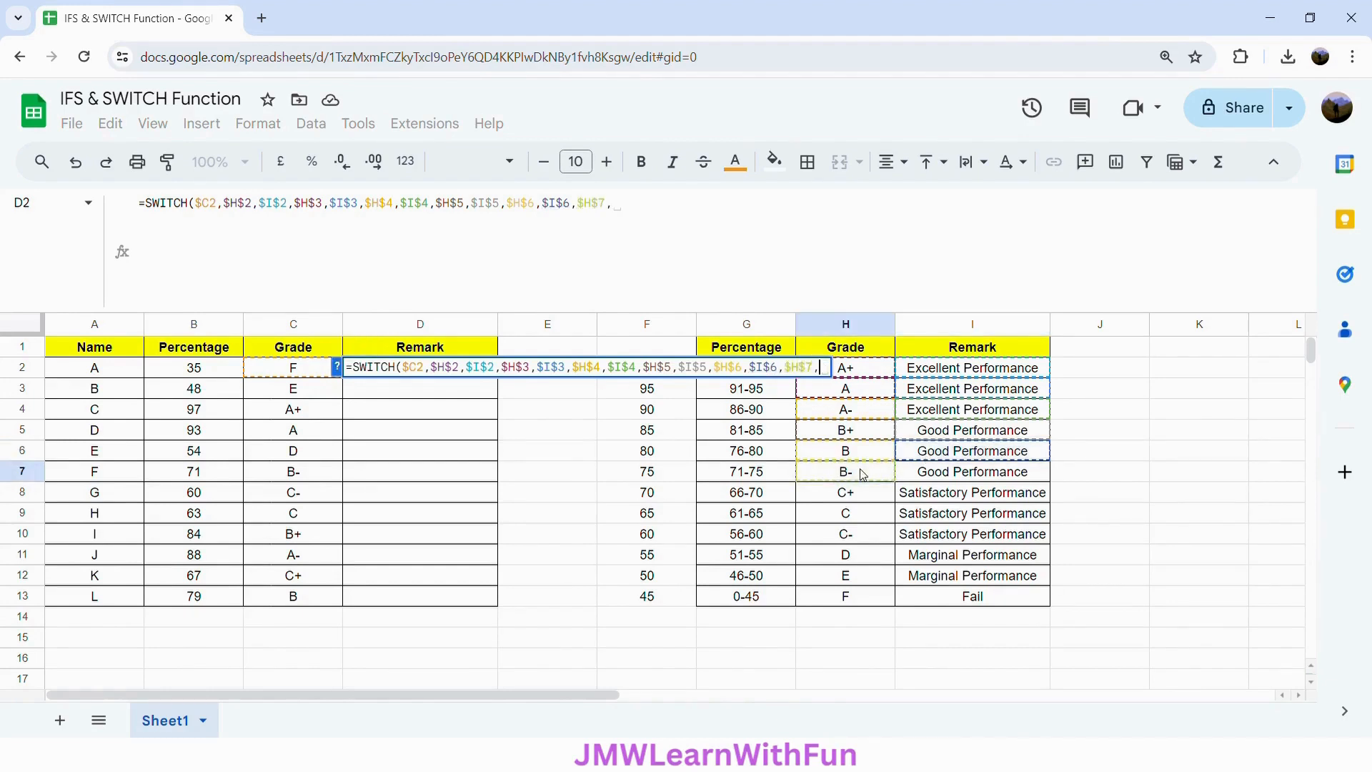
{"action": "left_click", "coordinate": [938, 475]}
{"action": "key", "text": "F4"}
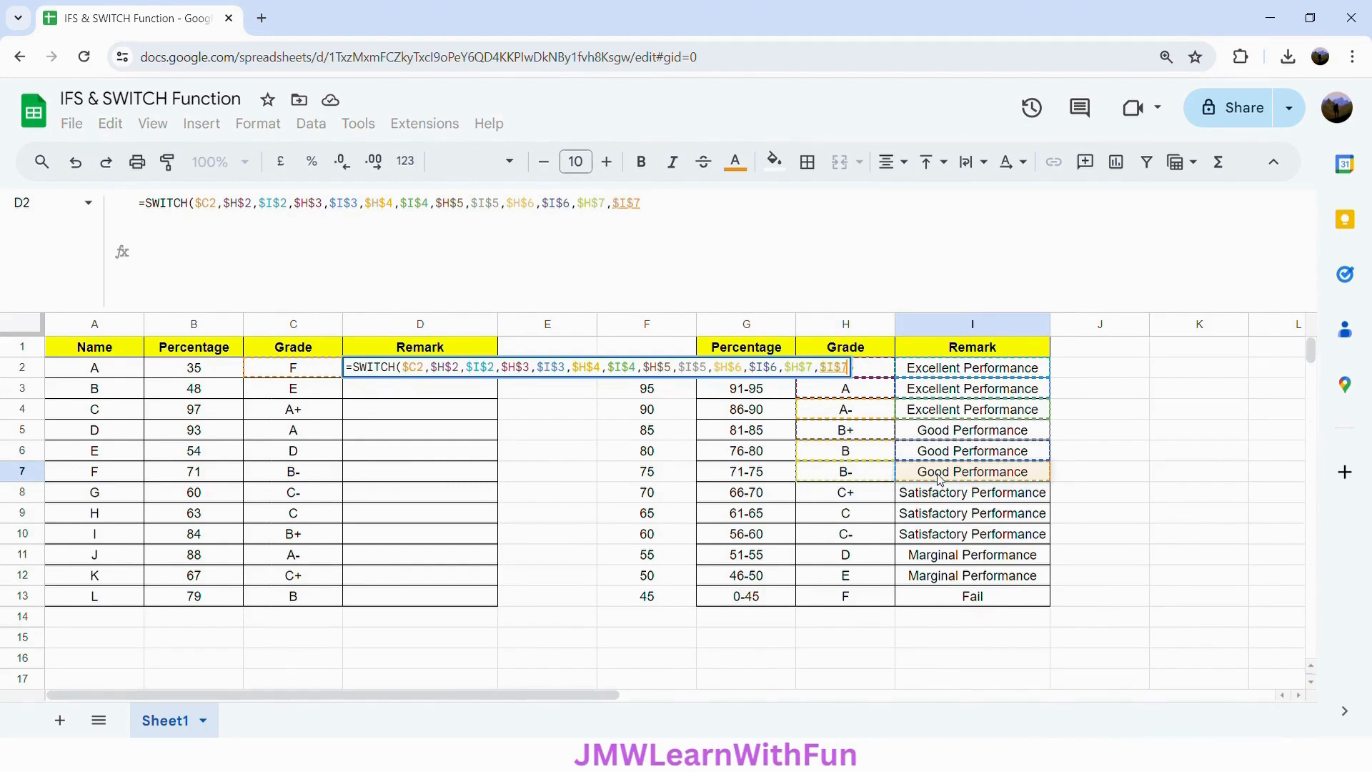
{"action": "type", "text": ","}
Step: Add the C+ grade and its remark as the seventh case and value, using absolute references $H$8,$I$8
{"action": "left_click", "coordinate": [863, 493]}
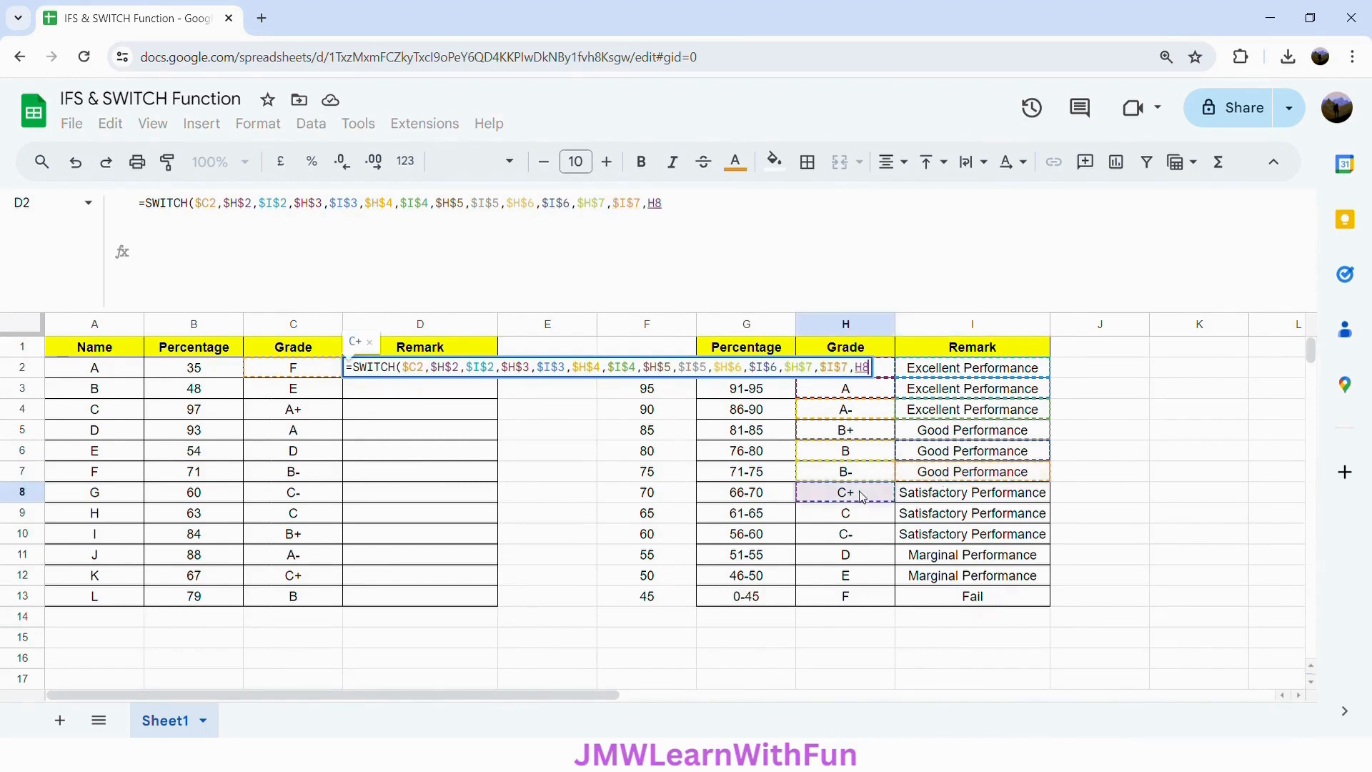
{"action": "key", "text": "F4"}
{"action": "type", "text": ","}
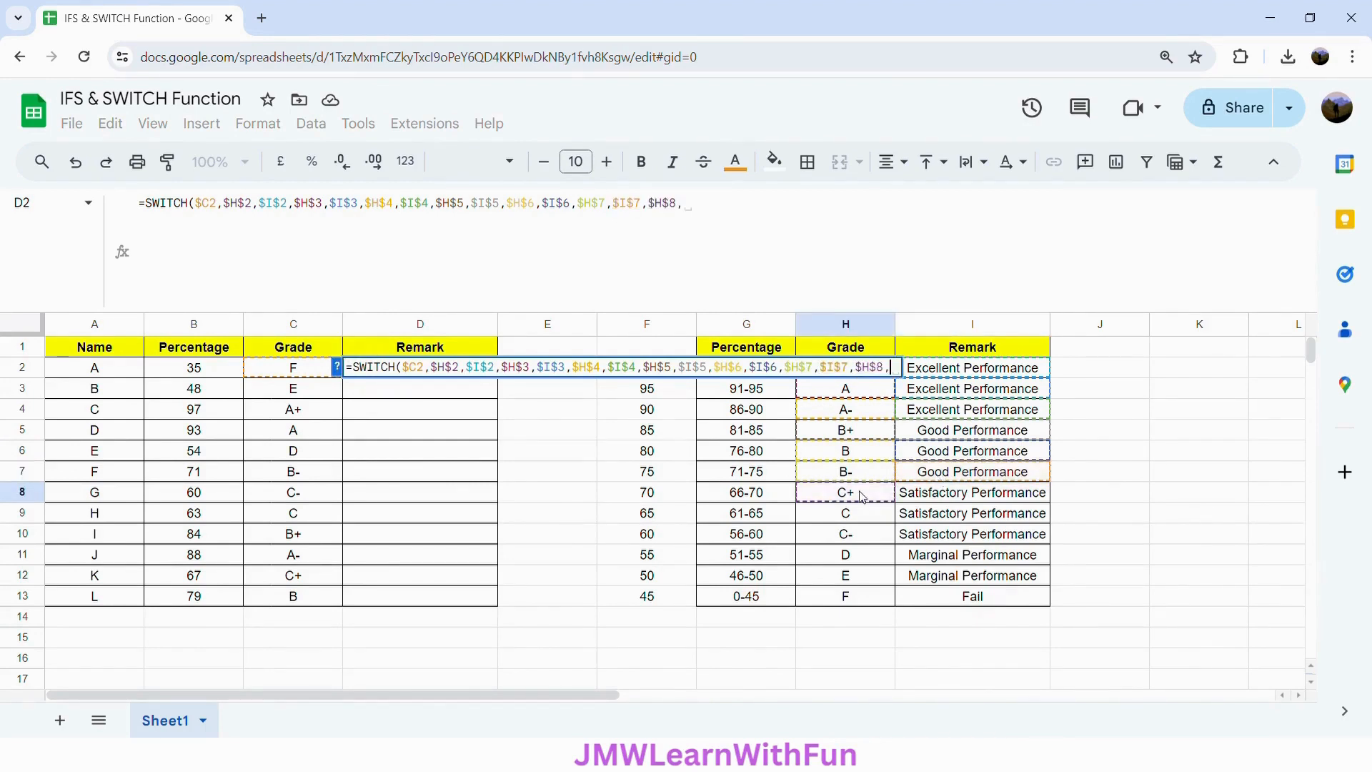
{"action": "left_click", "coordinate": [922, 498]}
{"action": "key", "text": "F4"}
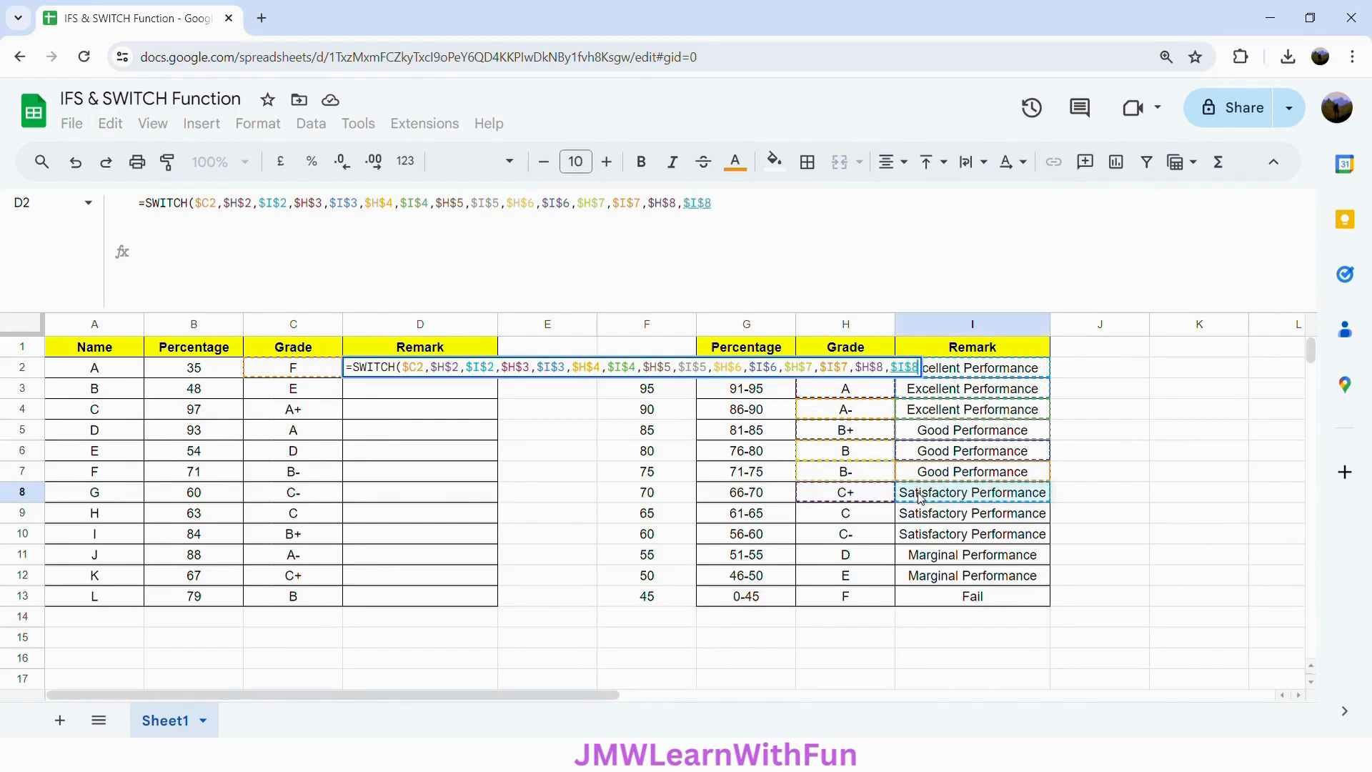
{"action": "type", "text": ","}
Step: Add the C grade and its remark as the eighth case and value, using absolute references $H$9,$I$9
{"action": "left_click", "coordinate": [855, 519]}
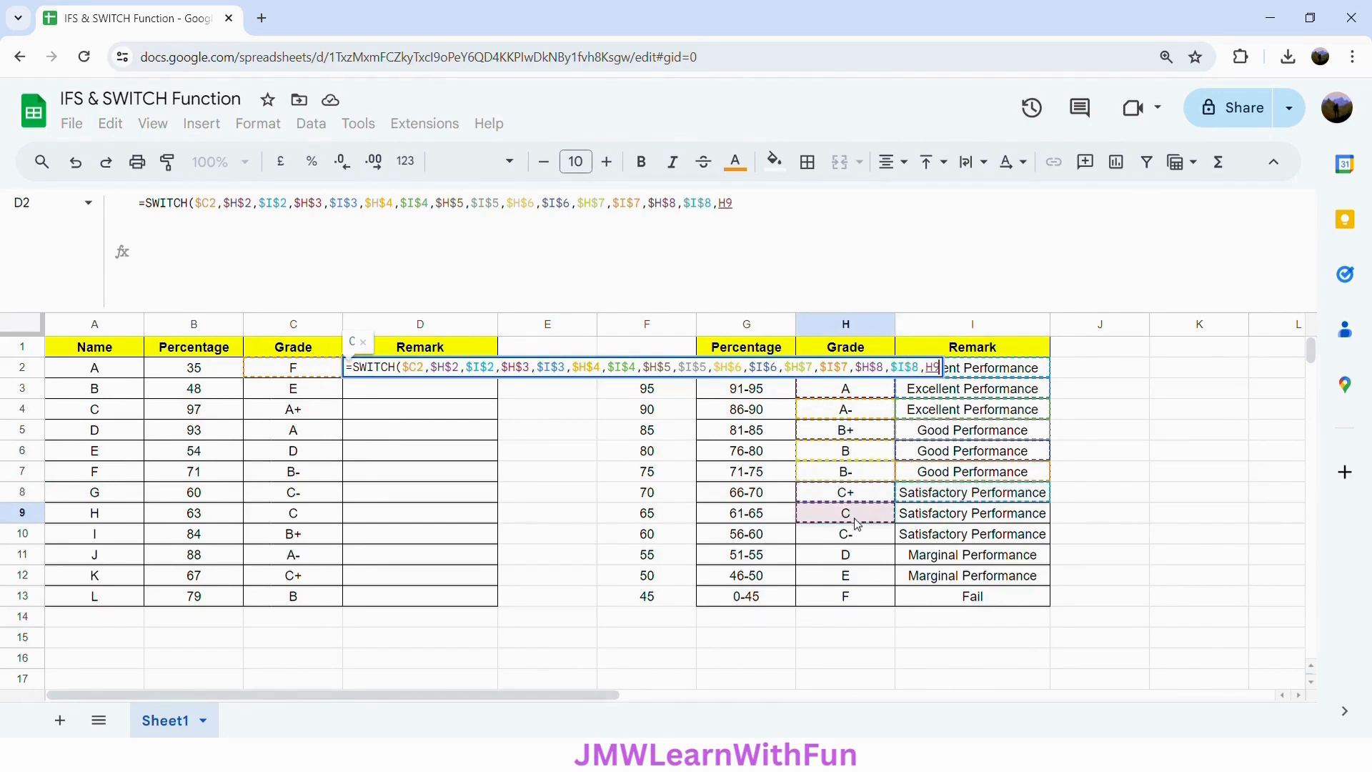
{"action": "key", "text": "F4"}
{"action": "type", "text": ","}
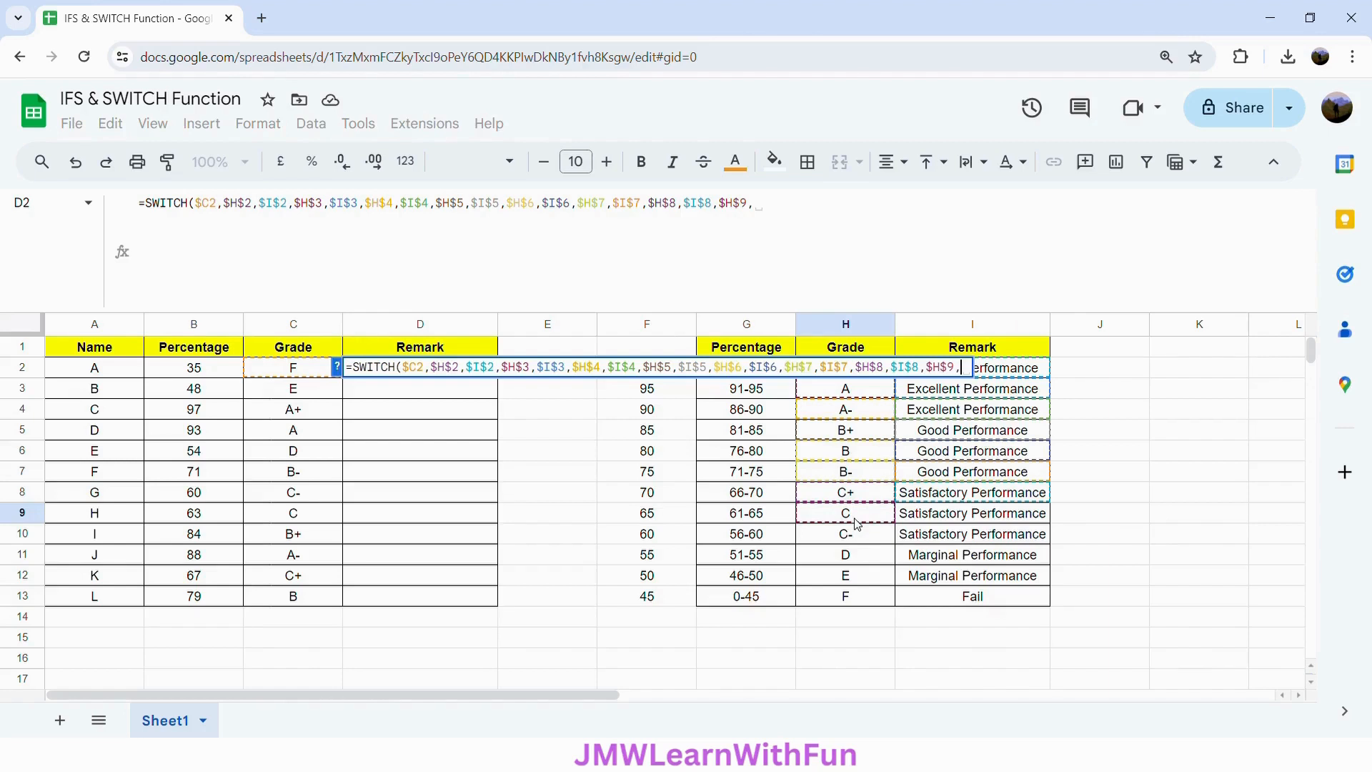
{"action": "left_click", "coordinate": [926, 523]}
{"action": "key", "text": "F4"}
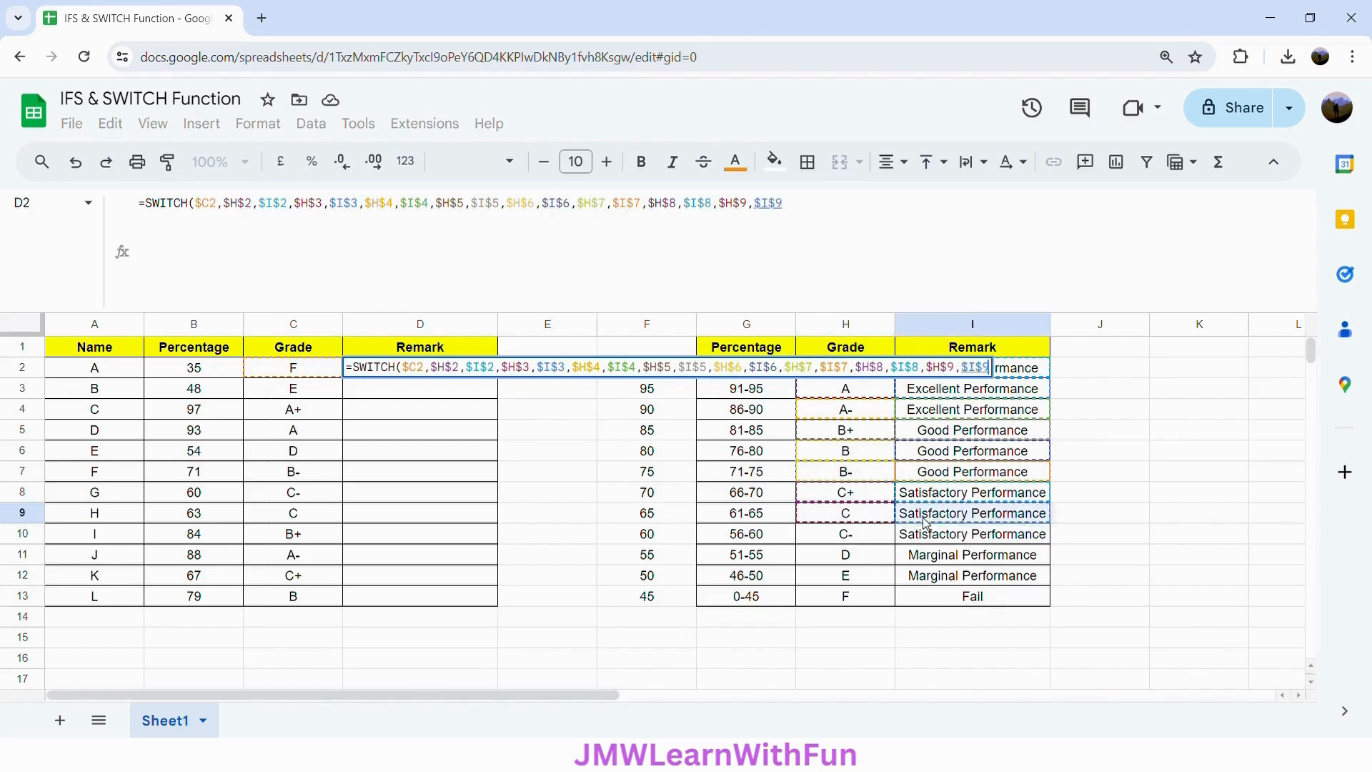
{"action": "type", "text": ","}
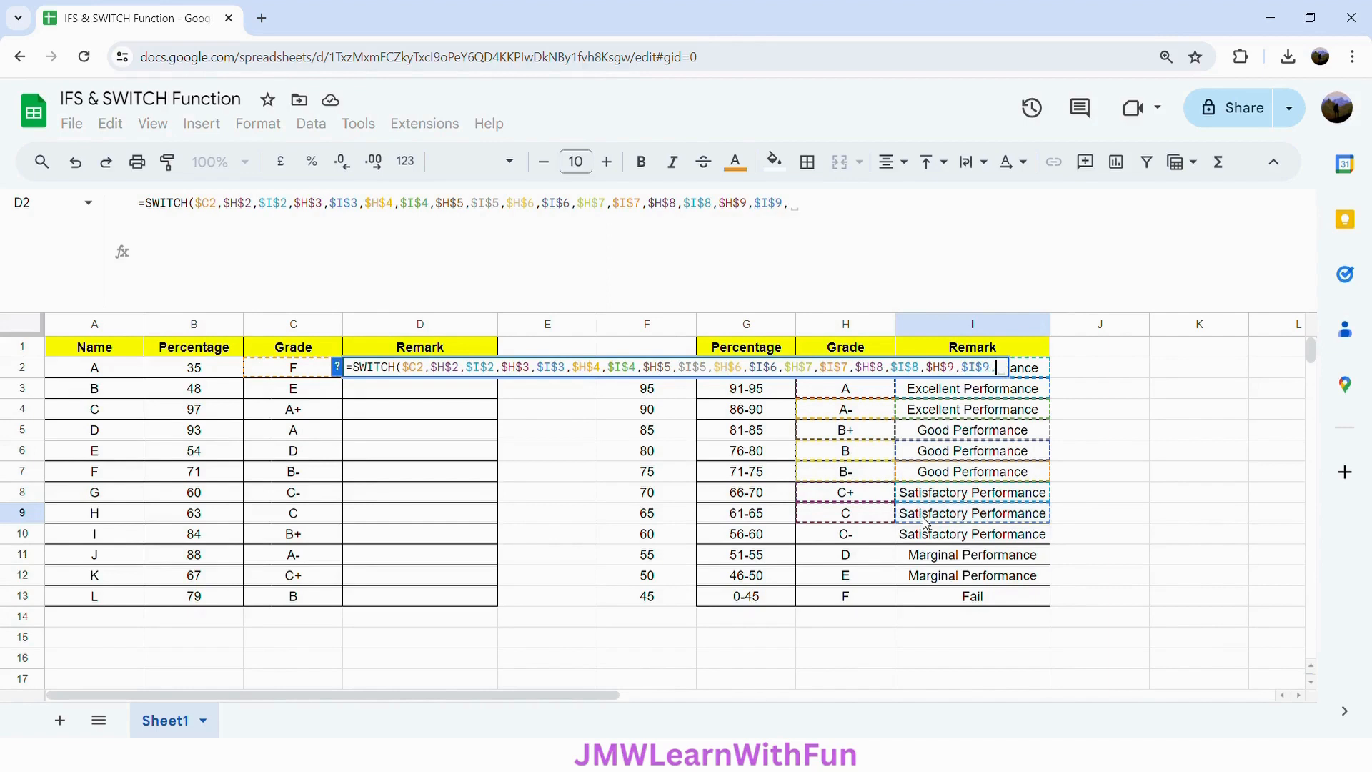
Step: Add the C- grade and its remark as the ninth case and value, using absolute references $H$10,$I$10
{"action": "left_click", "coordinate": [860, 543]}
{"action": "key", "text": "F4"}
{"action": "type", "text": ","}
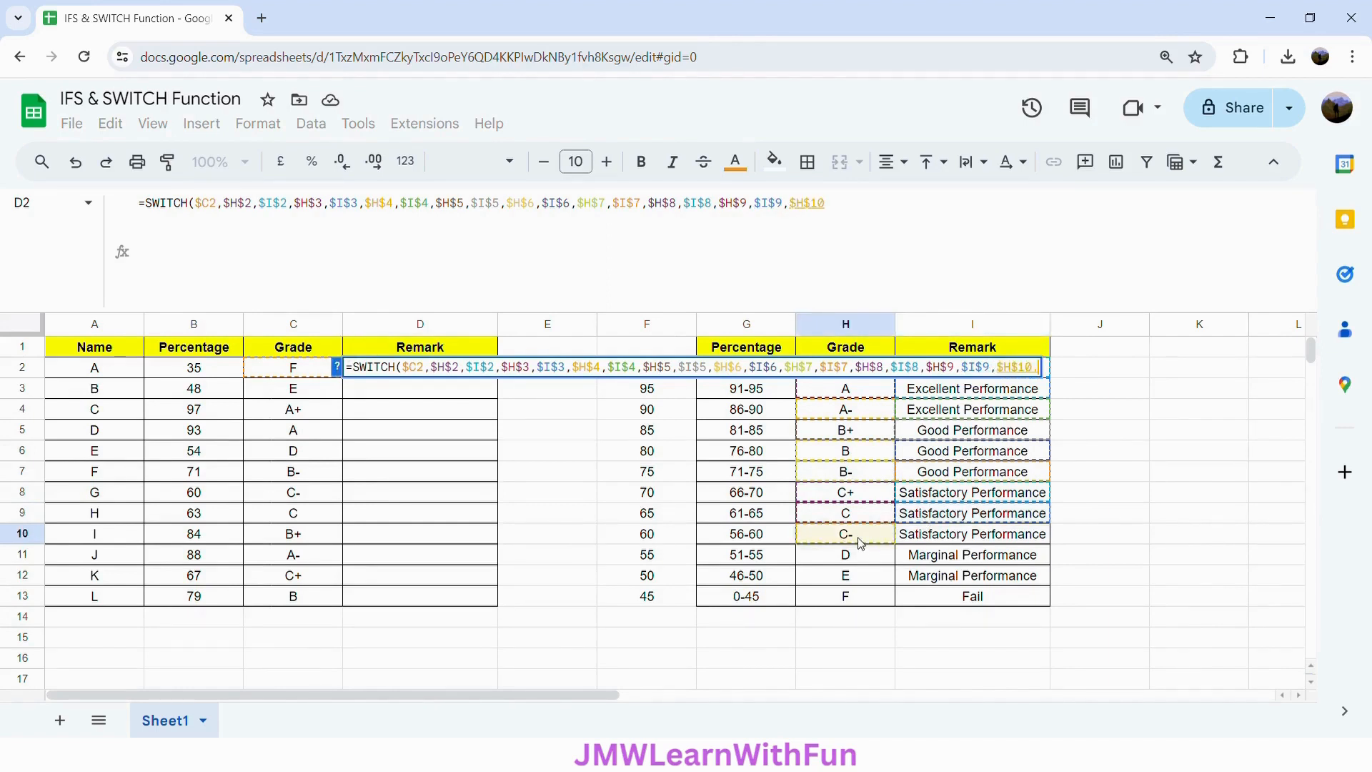
{"action": "left_click", "coordinate": [927, 539]}
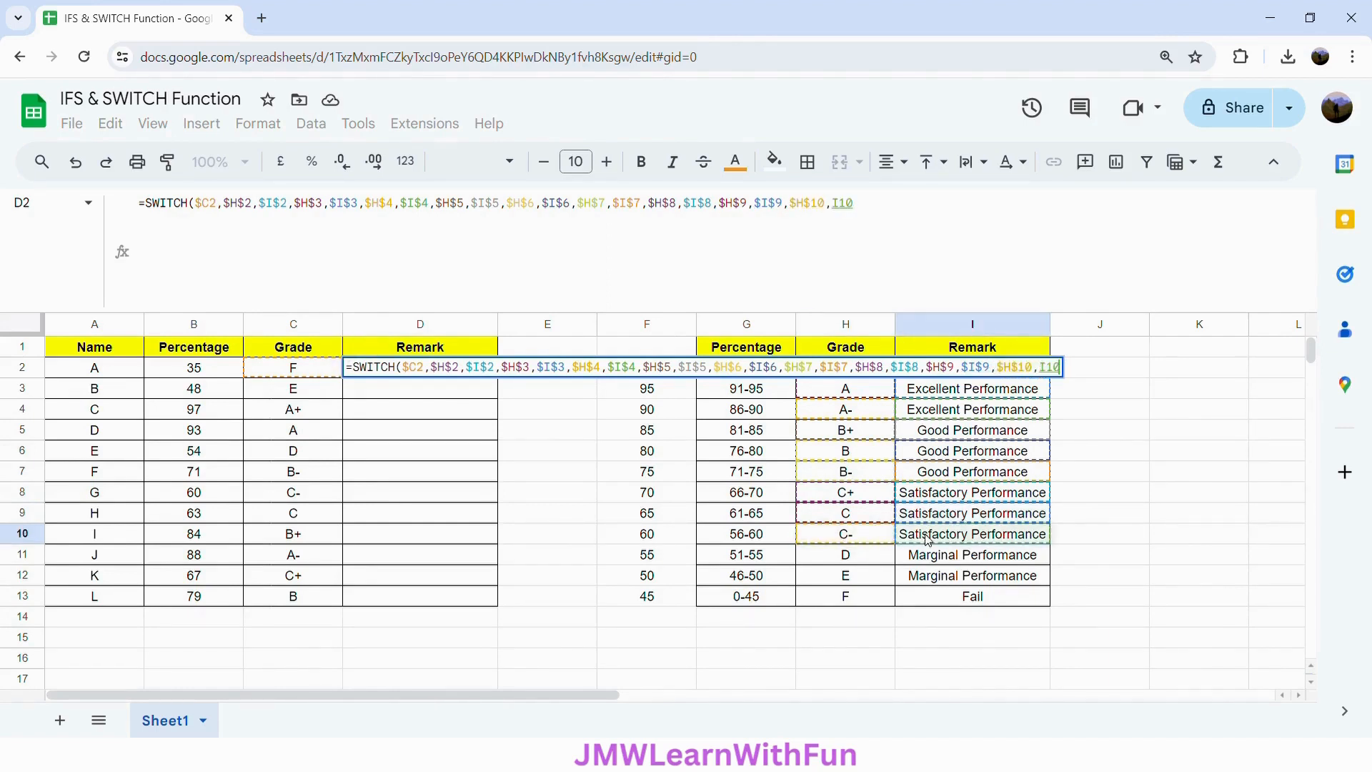
{"action": "key", "text": "F4"}
{"action": "type", "text": ","}
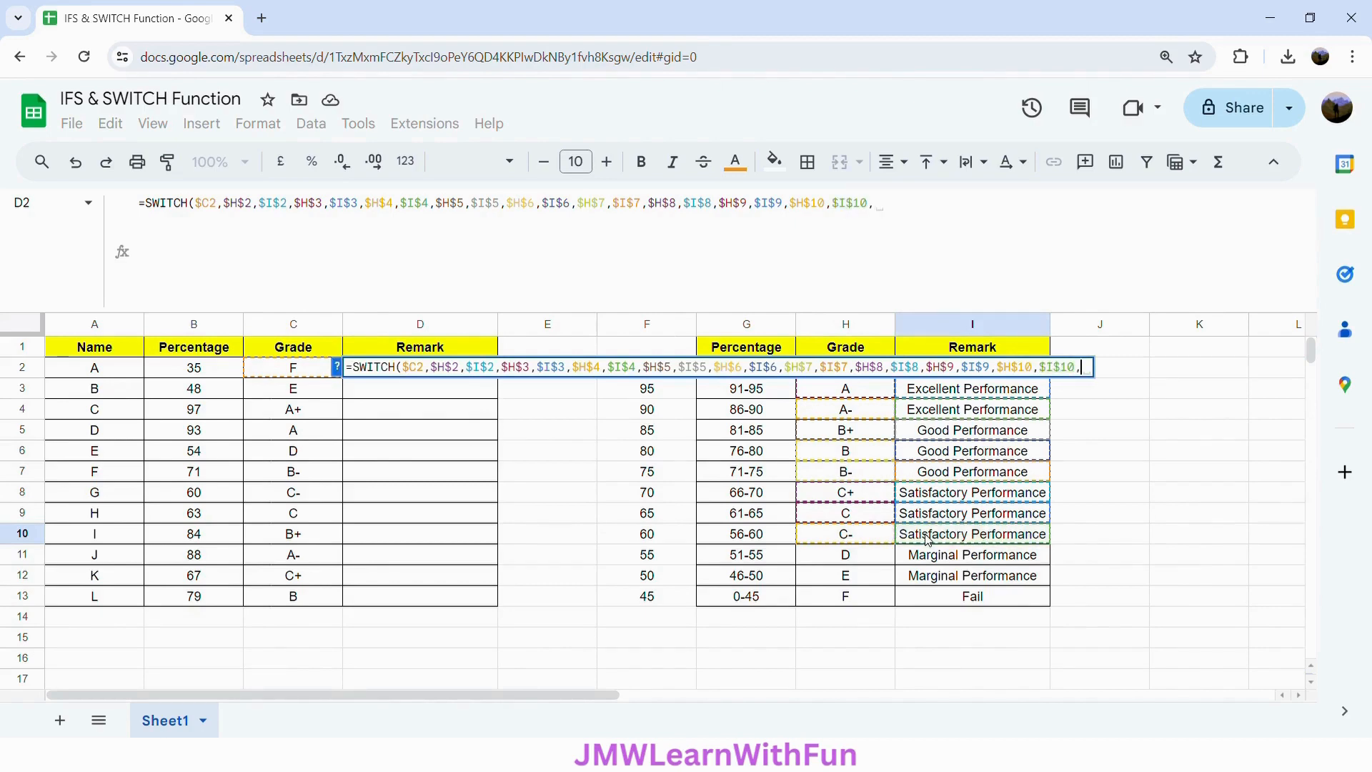
Step: Add the D grade and its remark as the tenth case and value, using absolute references $H$11,$I$11
{"action": "left_click", "coordinate": [841, 562]}
{"action": "key", "text": "F4"}
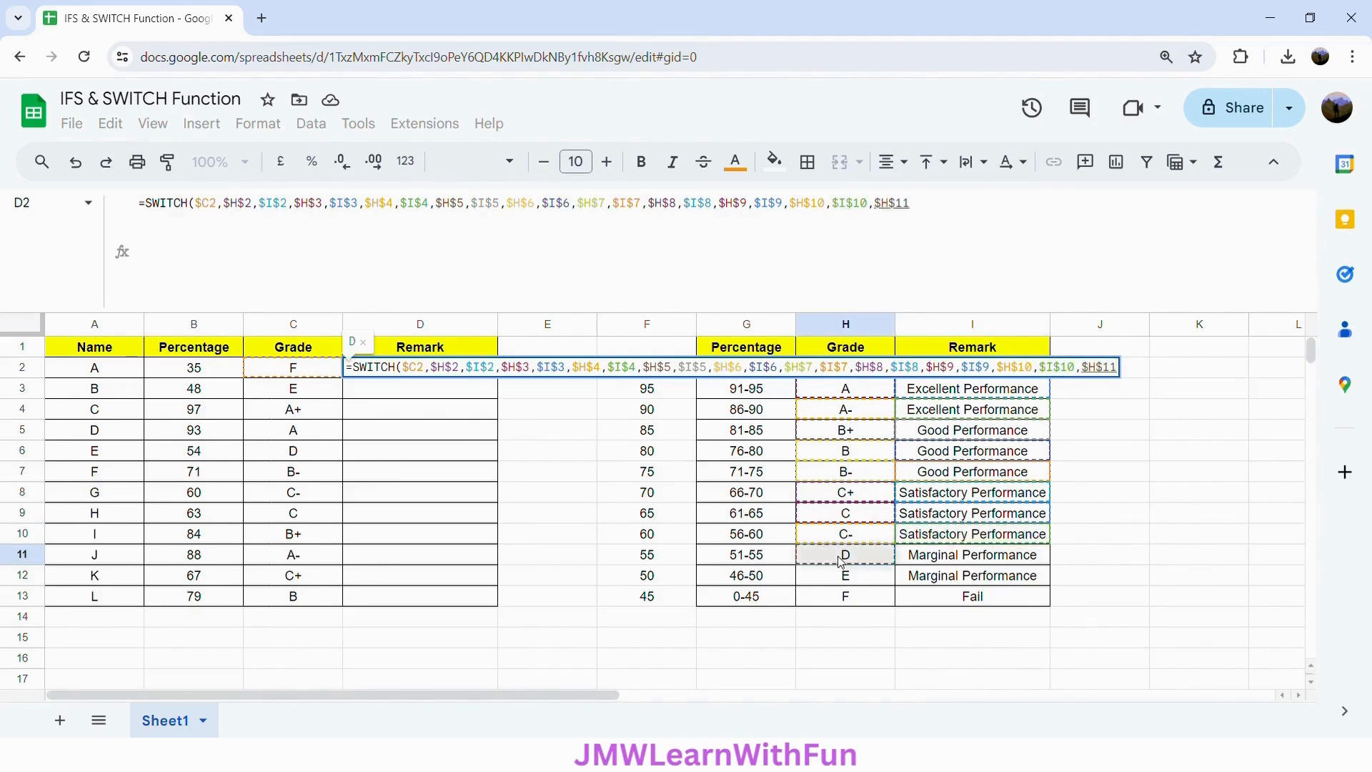
{"action": "type", "text": ","}
{"action": "left_click", "coordinate": [917, 561]}
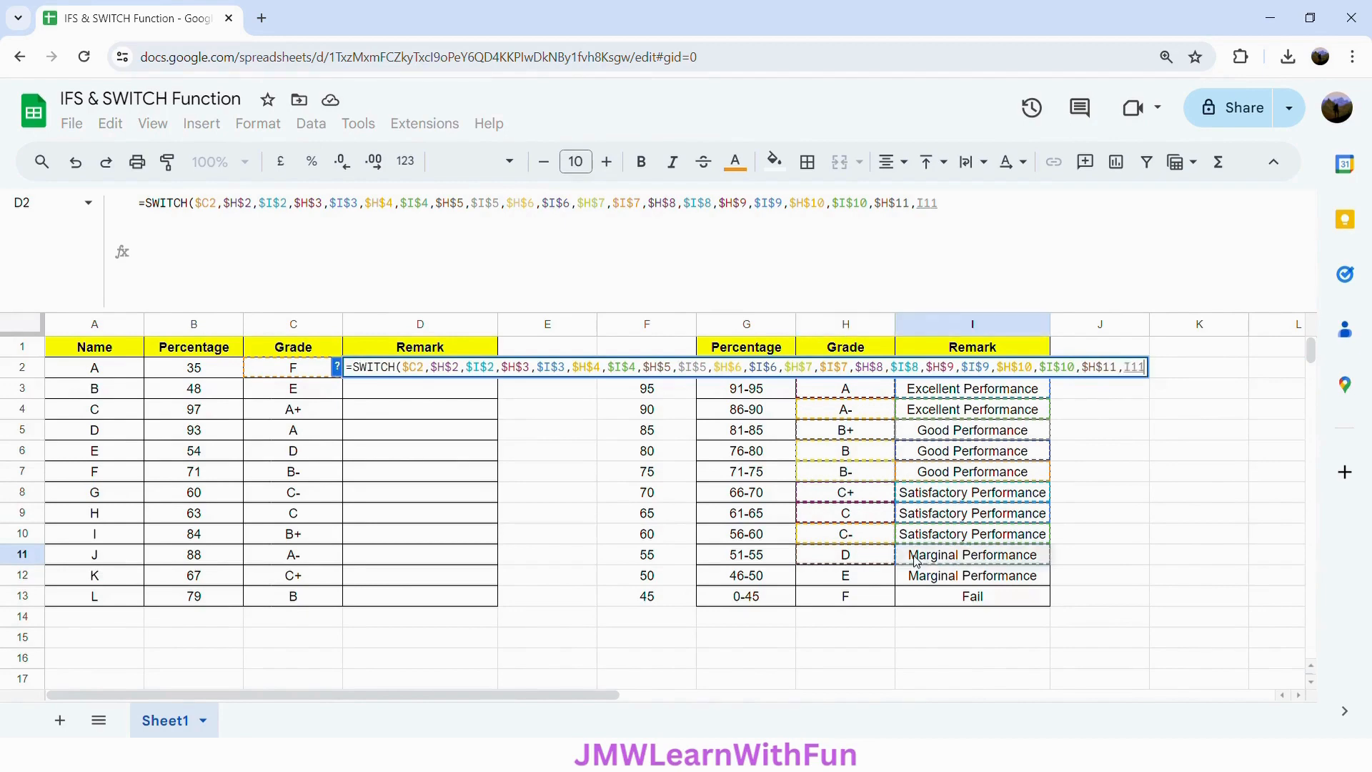
{"action": "key", "text": "F4"}
{"action": "type", "text": ","}
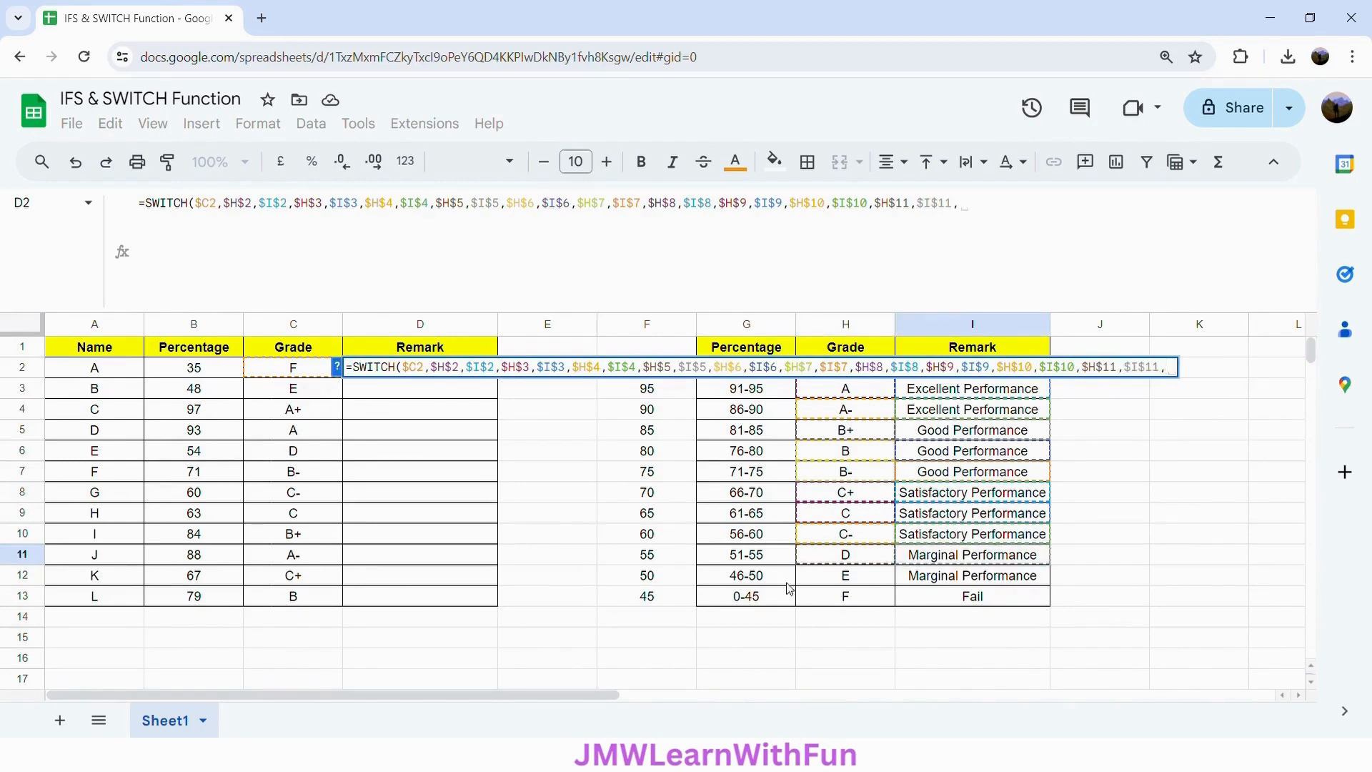
Step: Add the E grade and its remark as the eleventh case and value, using absolute references $H$12,$I$12
{"action": "left_click", "coordinate": [836, 581]}
{"action": "key", "text": "F4"}
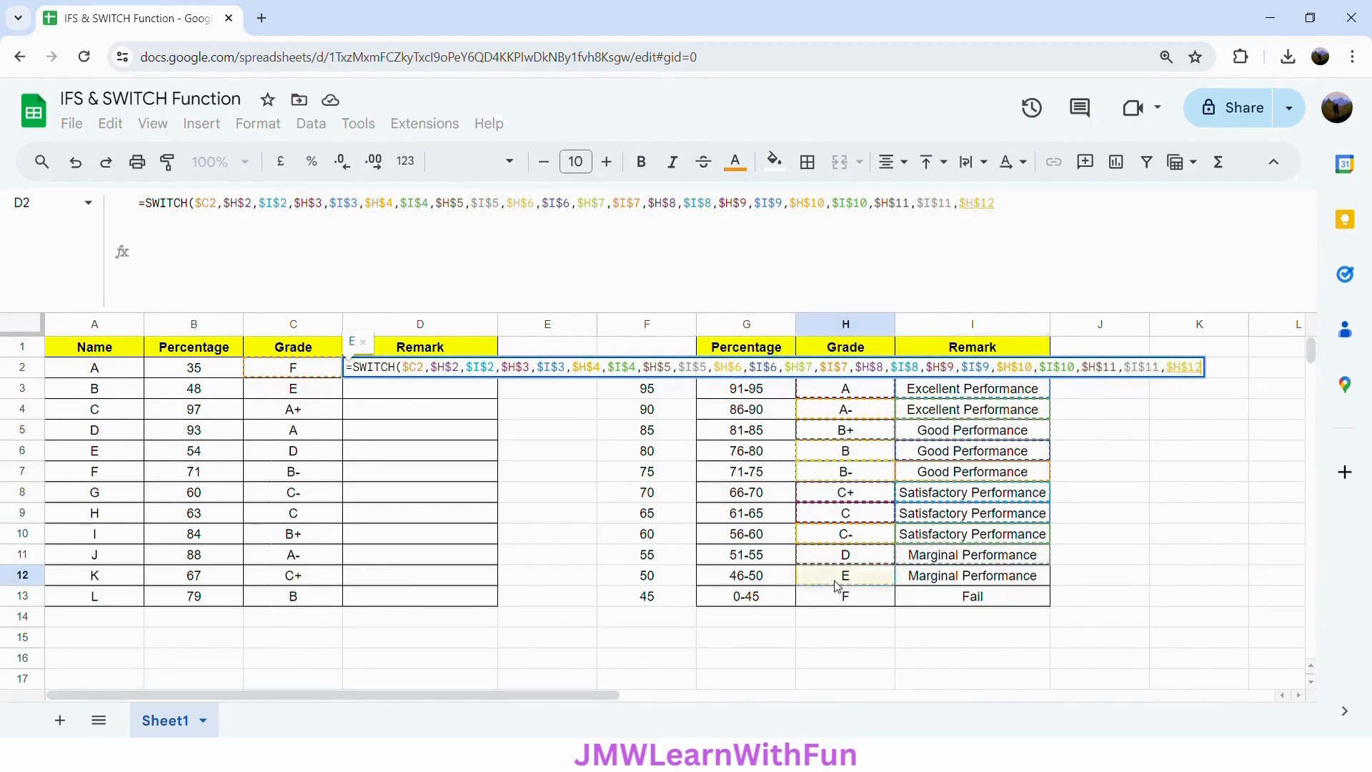
{"action": "type", "text": ","}
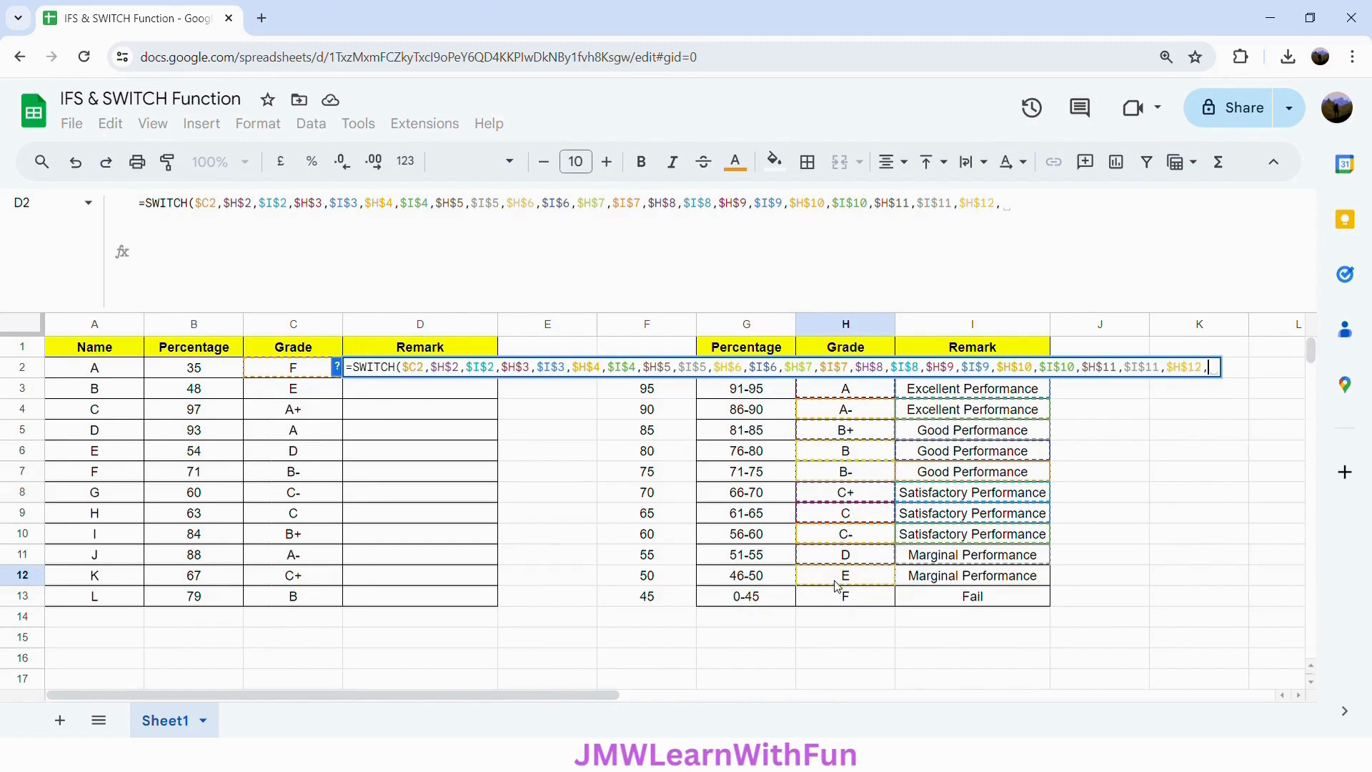
{"action": "left_click", "coordinate": [920, 583]}
{"action": "key", "text": "F4"}
{"action": "type", "text": ","}
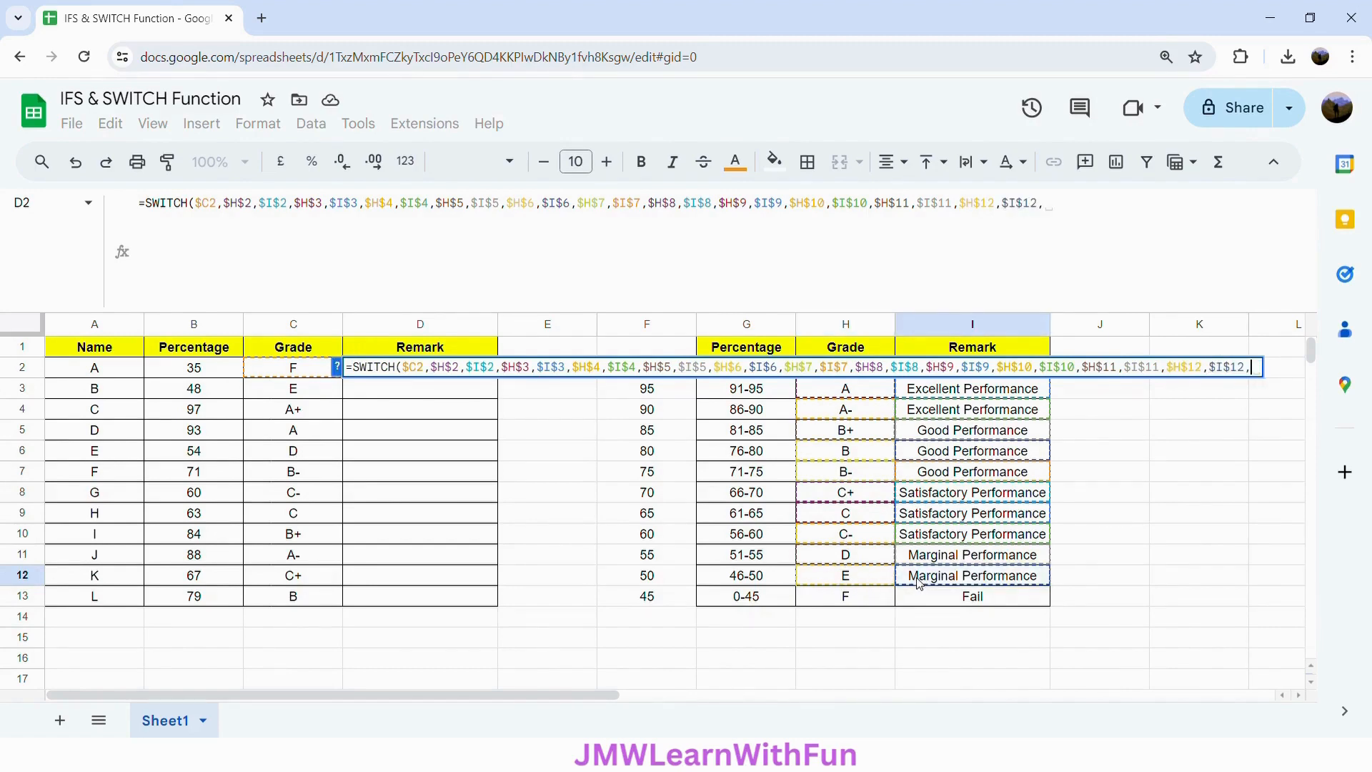
Step: Complete the SWITCH formula with the F grade and its remark, $H$13,$I$13, and auto-fill it down the Remark column
{"action": "left_click", "coordinate": [852, 597]}
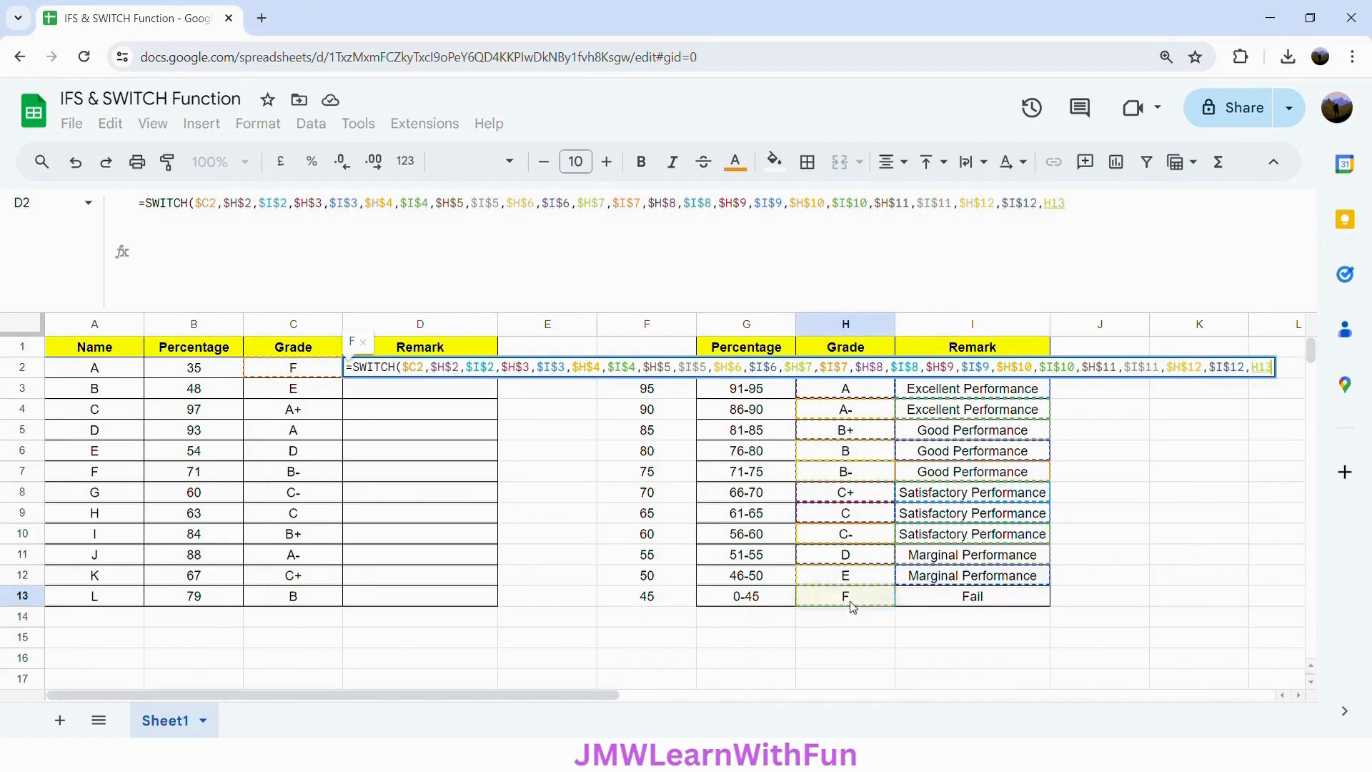
{"action": "key", "text": "F4"}
{"action": "type", "text": ","}
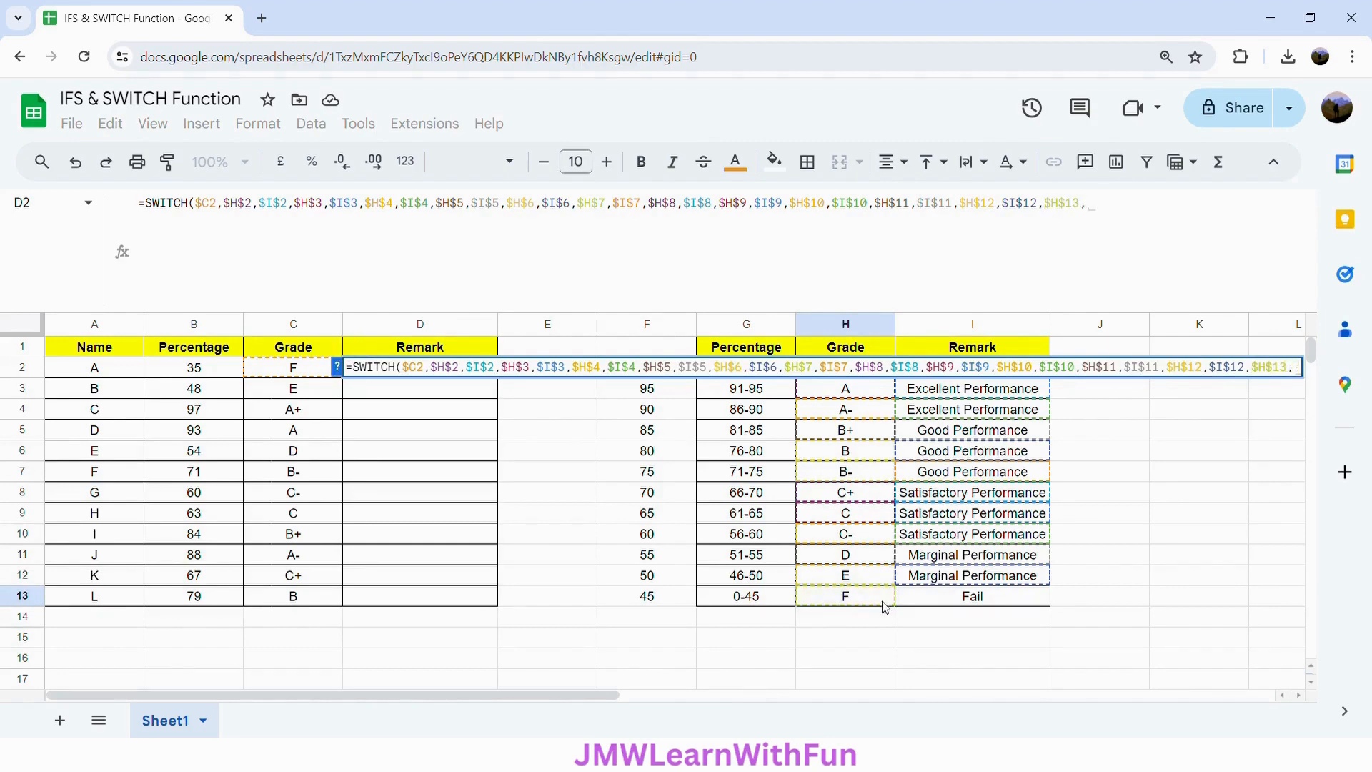
{"action": "left_click", "coordinate": [926, 602]}
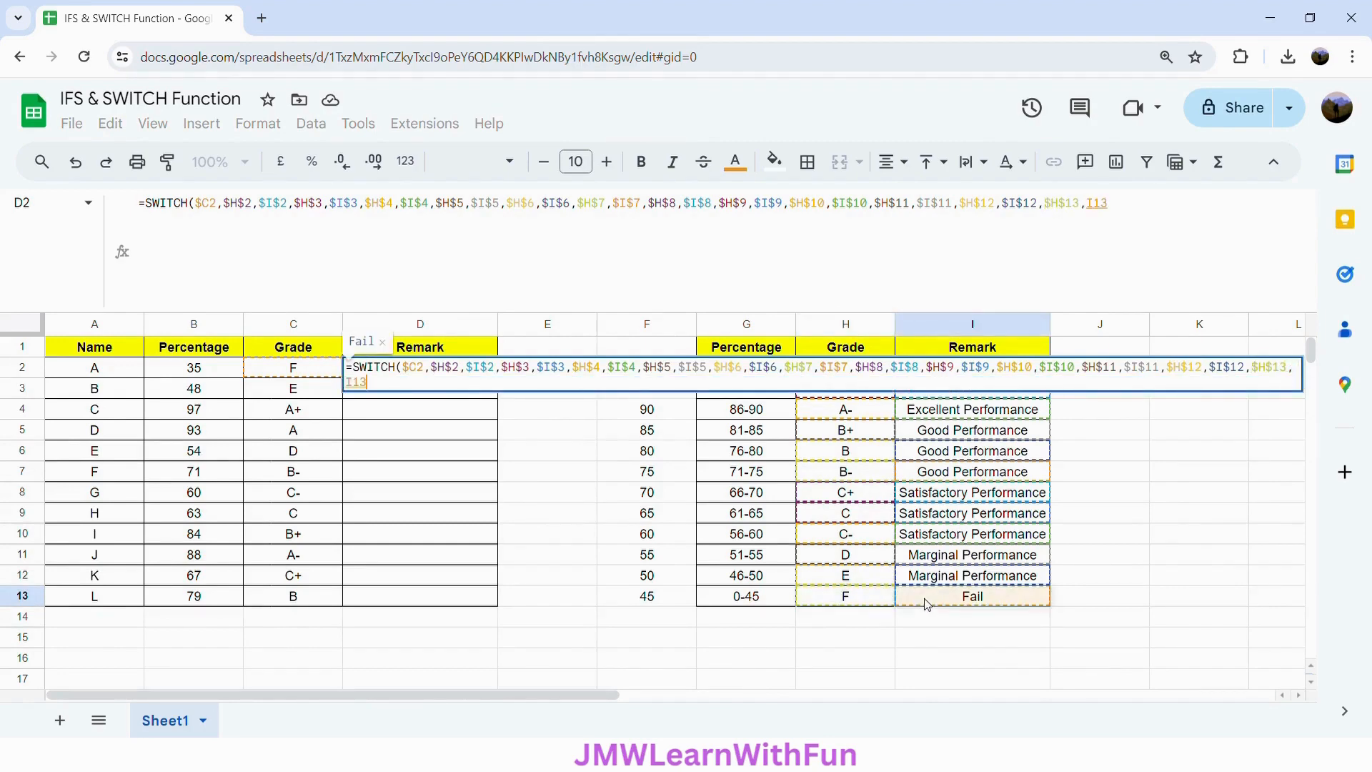
{"action": "key", "text": "F4"}
{"action": "type", "text": ")"}
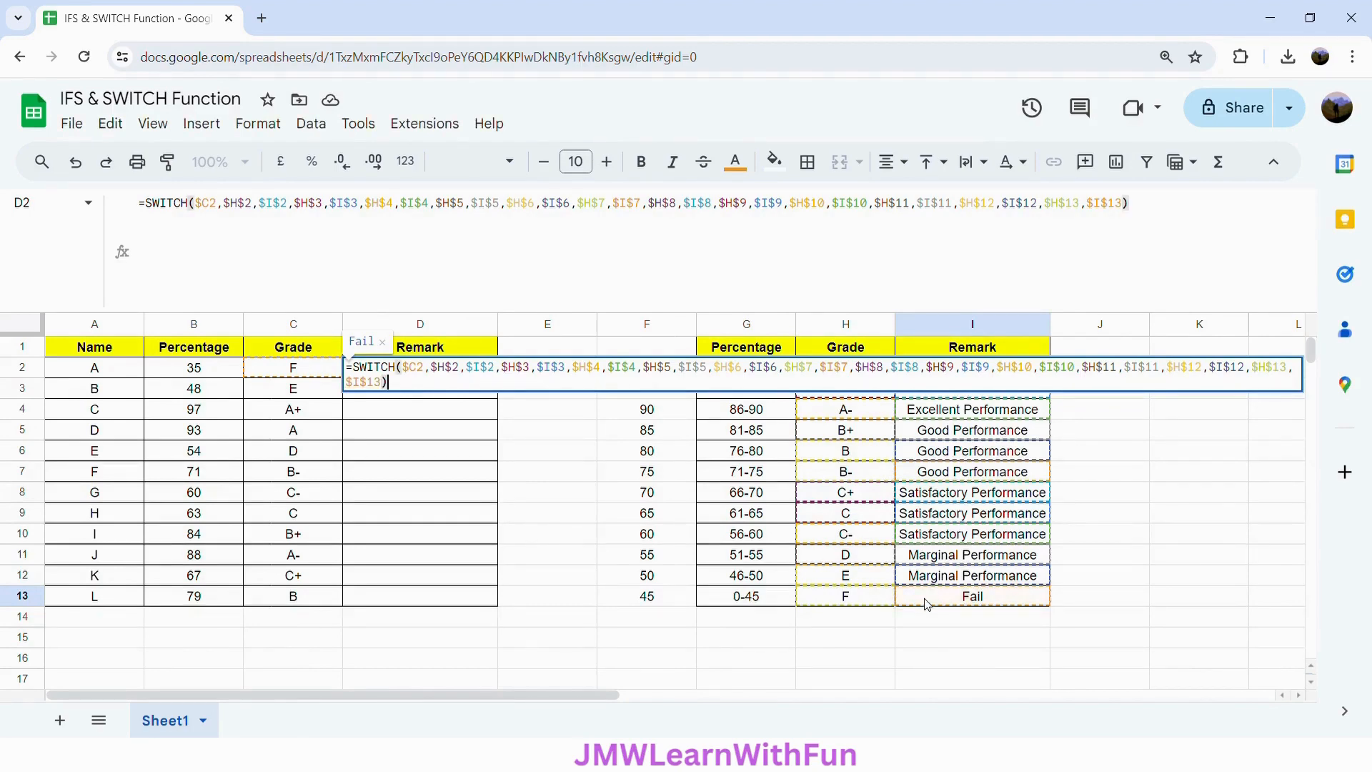
{"action": "key", "text": "Return"}
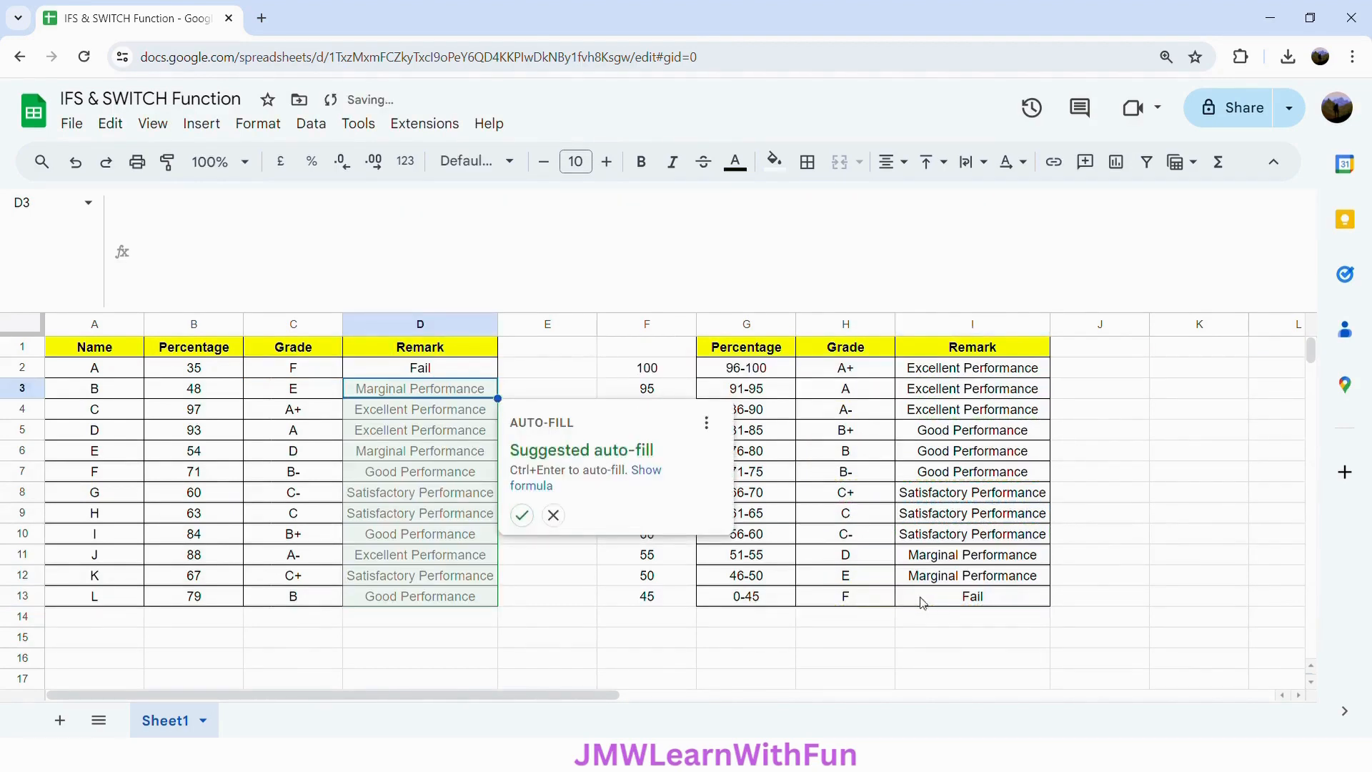
{"action": "left_click", "coordinate": [522, 515]}
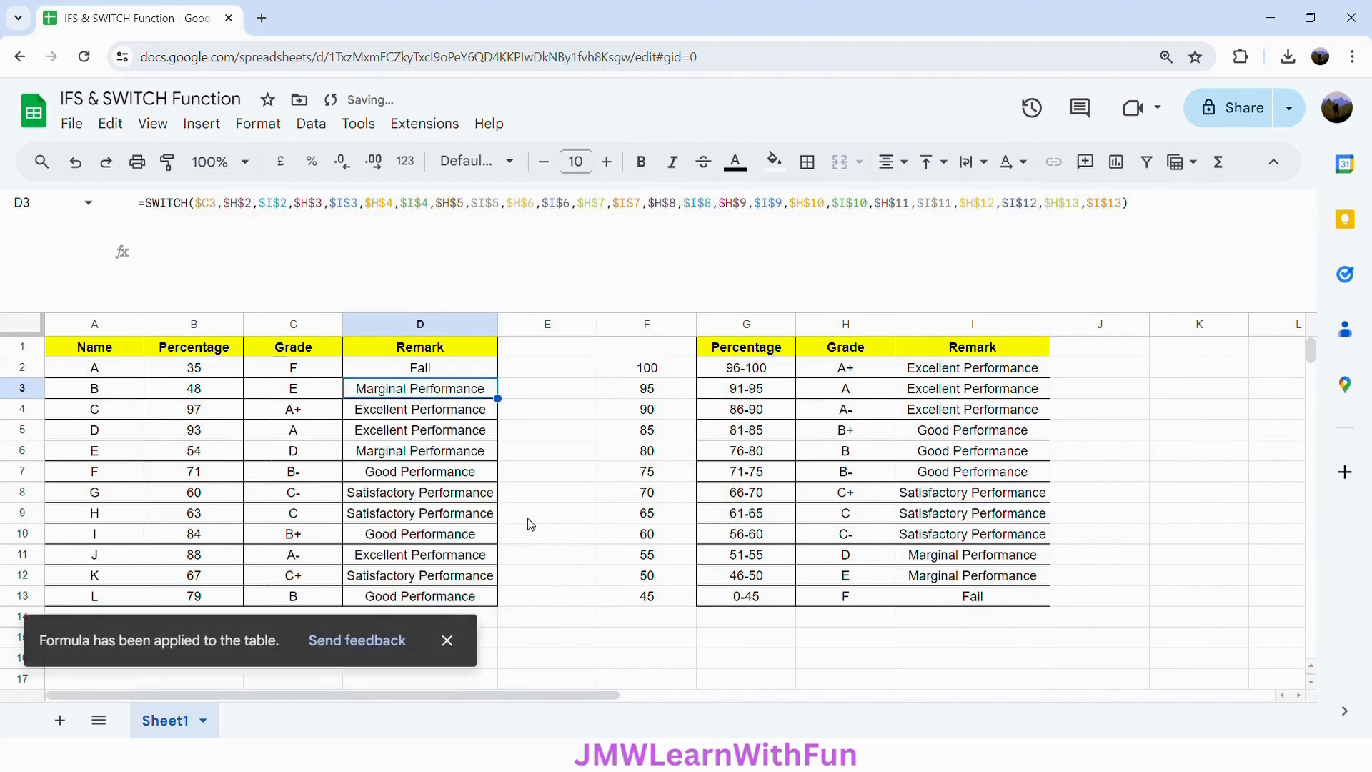
Step: Check the grades and remarks in rows 2 to 7 against the matching entries in the grade reference table
{"action": "left_click", "coordinate": [312, 377]}
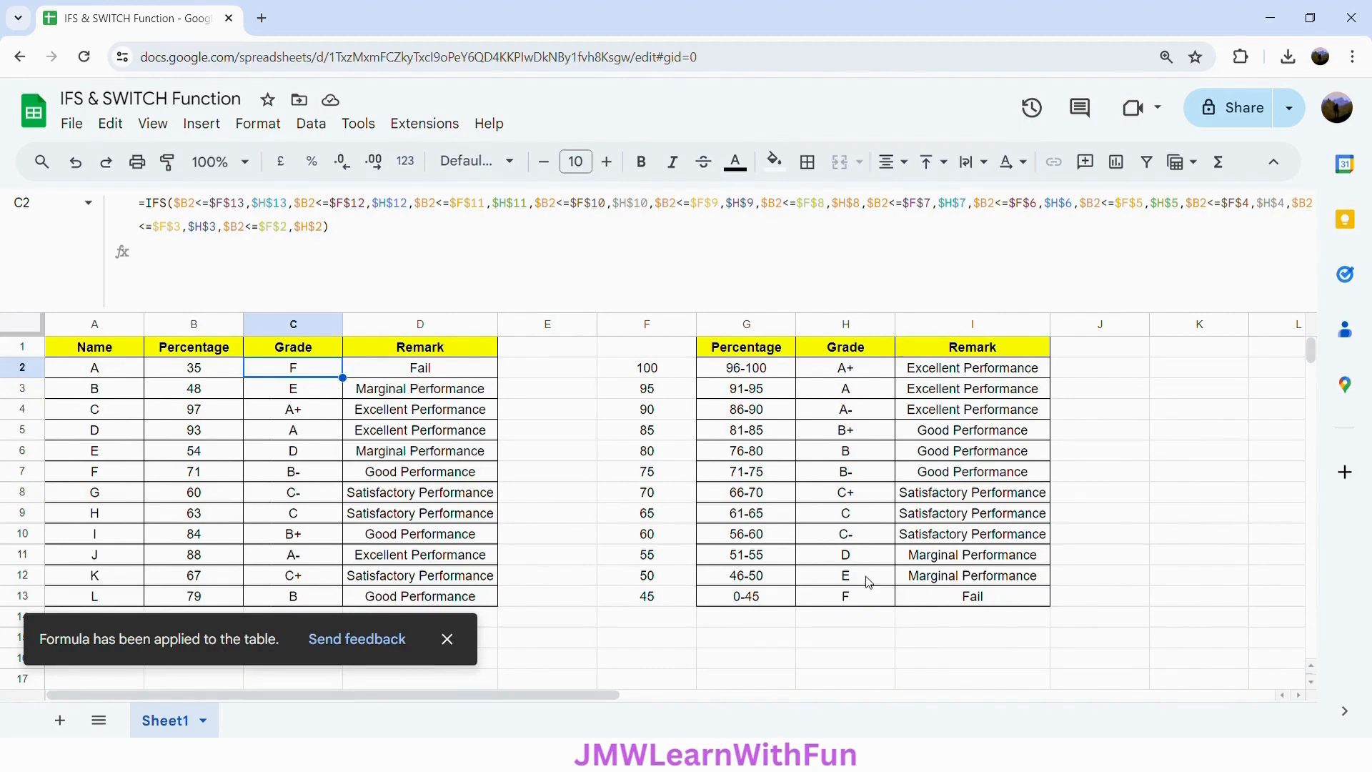
{"action": "left_click", "coordinate": [327, 413]}
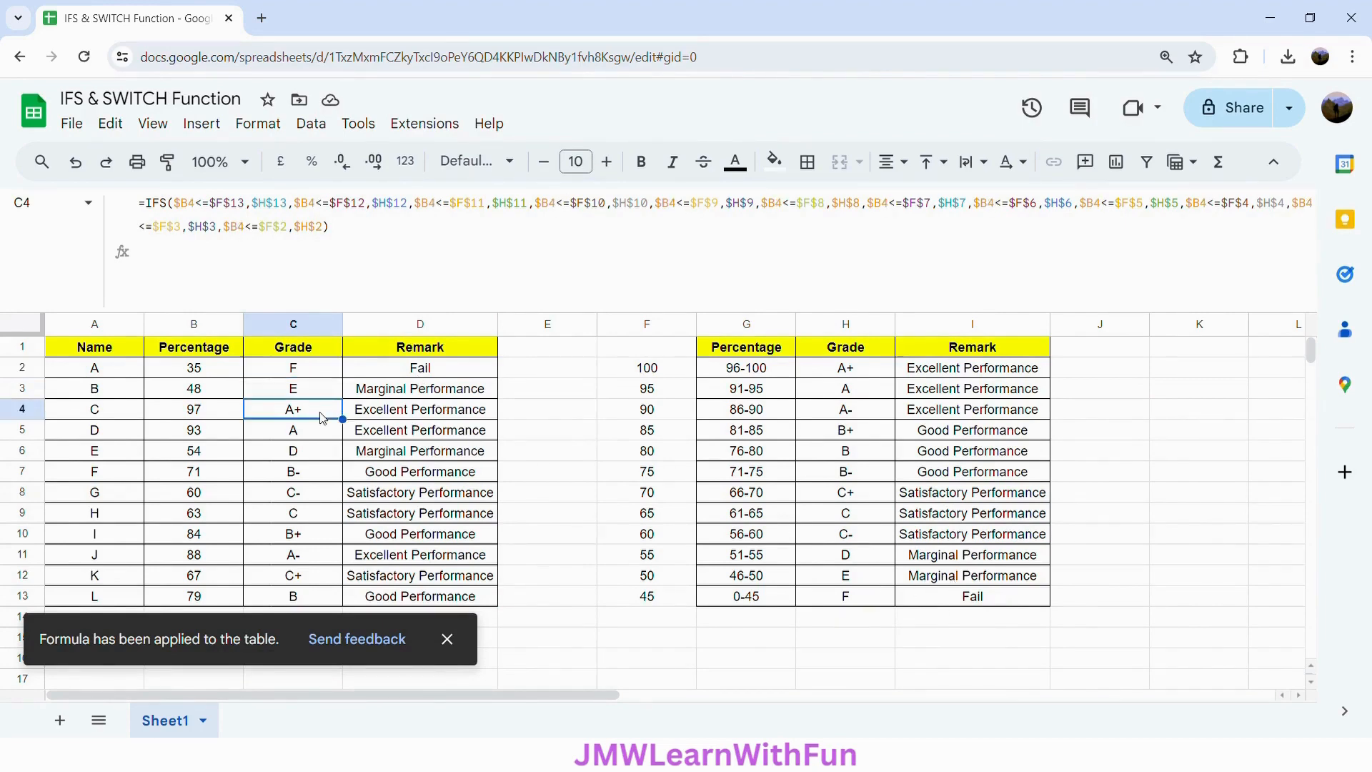
{"action": "left_click", "coordinate": [457, 644]}
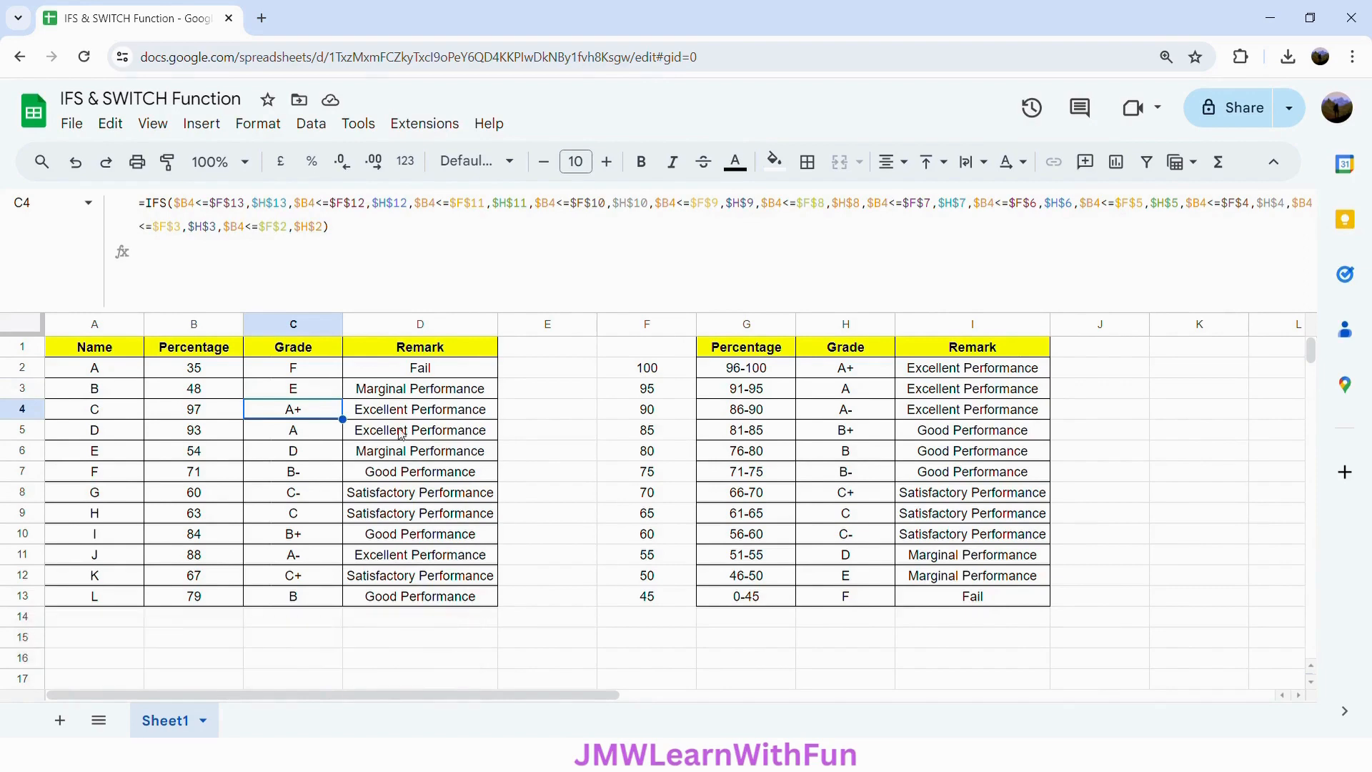
{"action": "left_click", "coordinate": [950, 373]}
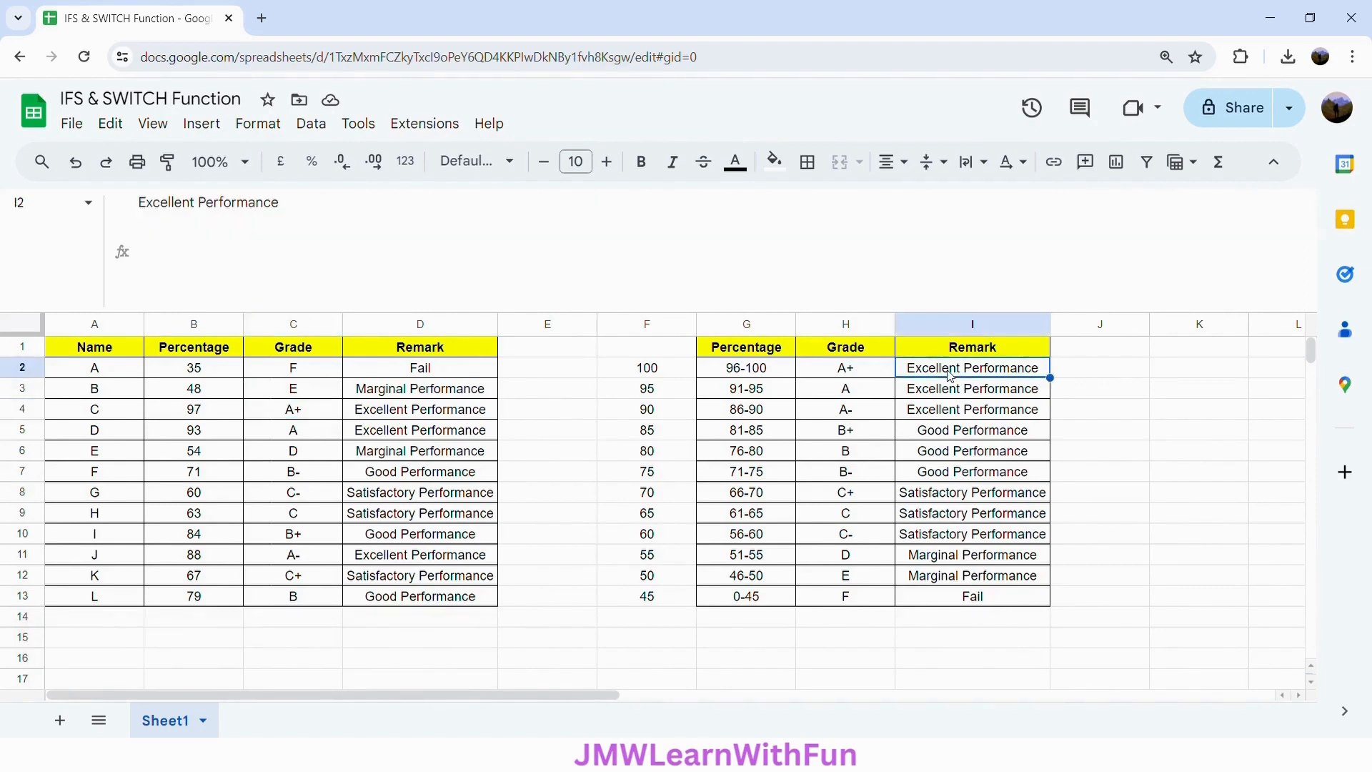
{"action": "left_click", "coordinate": [406, 435]}
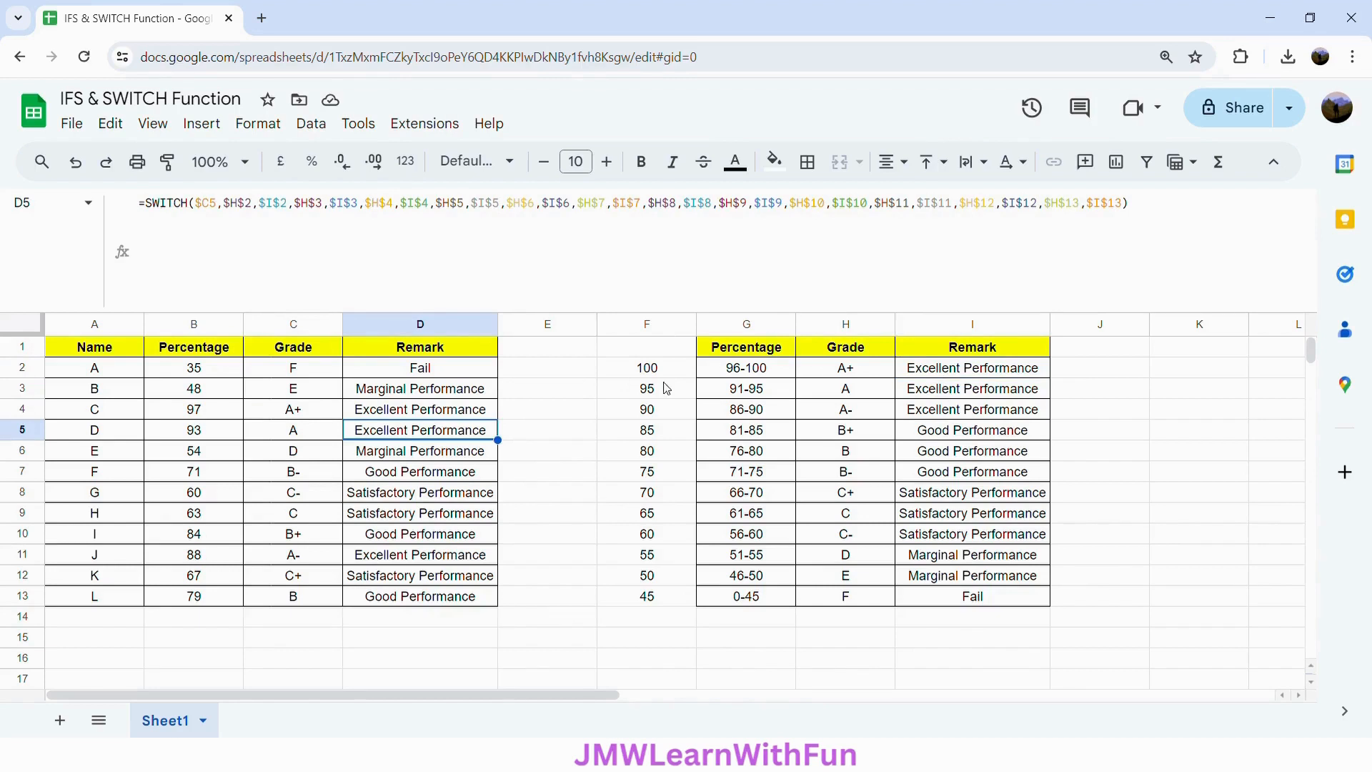
{"action": "left_click", "coordinate": [388, 454]}
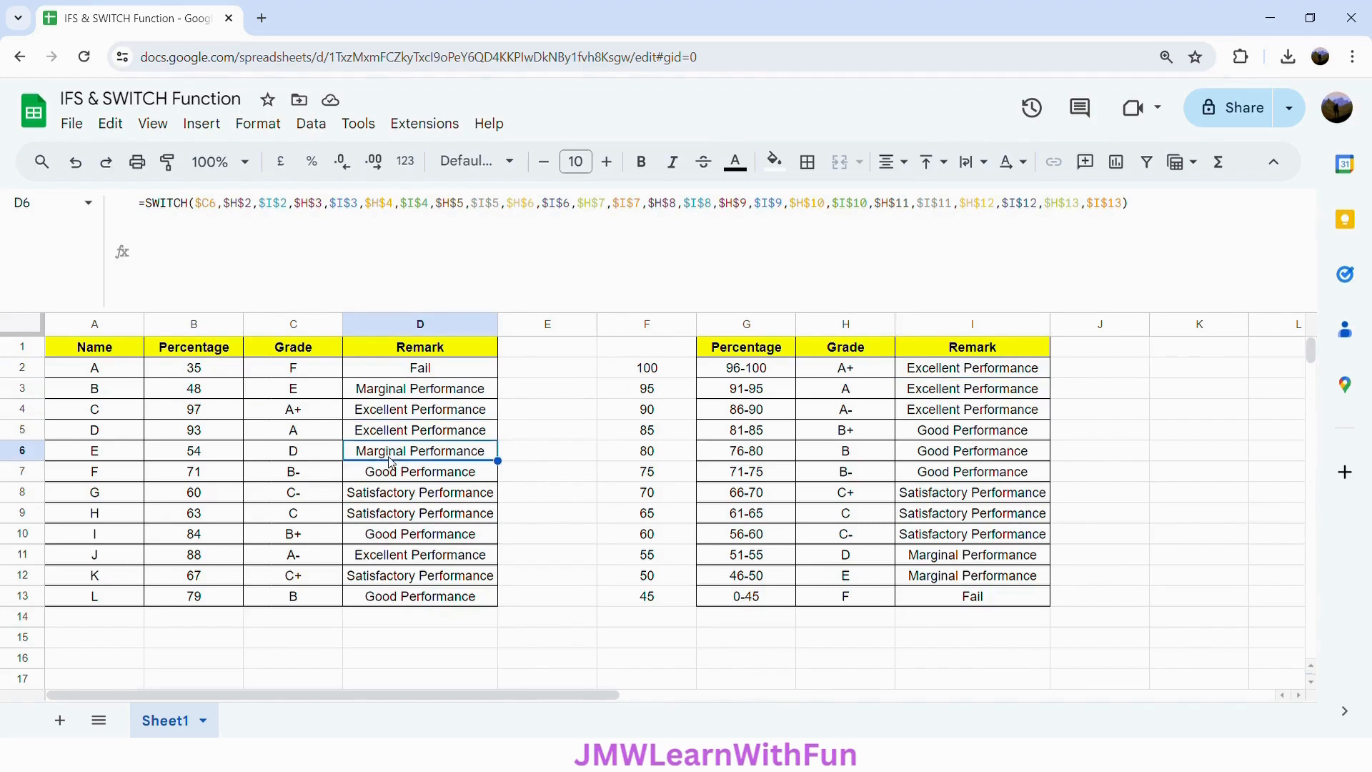
{"action": "left_click", "coordinate": [932, 557]}
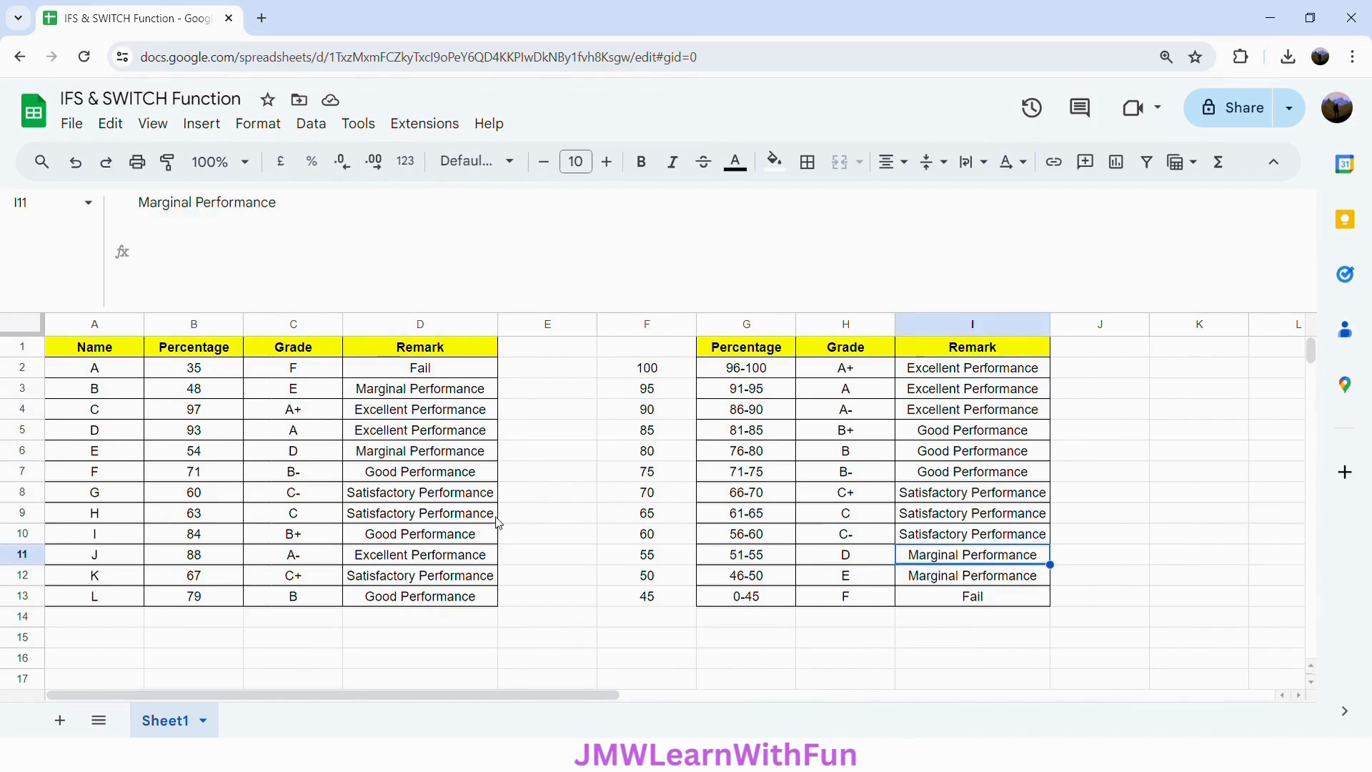
{"action": "left_click", "coordinate": [366, 474]}
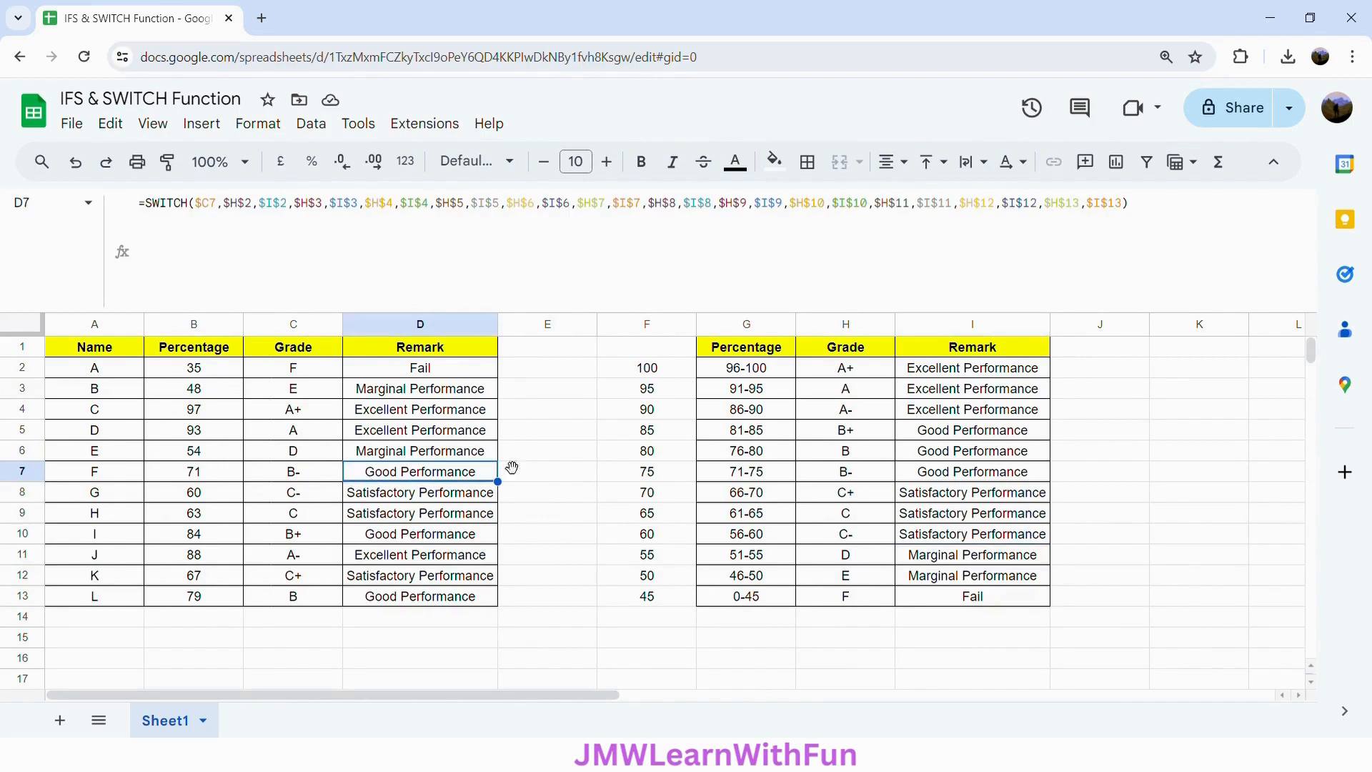
{"action": "left_click", "coordinate": [918, 478]}
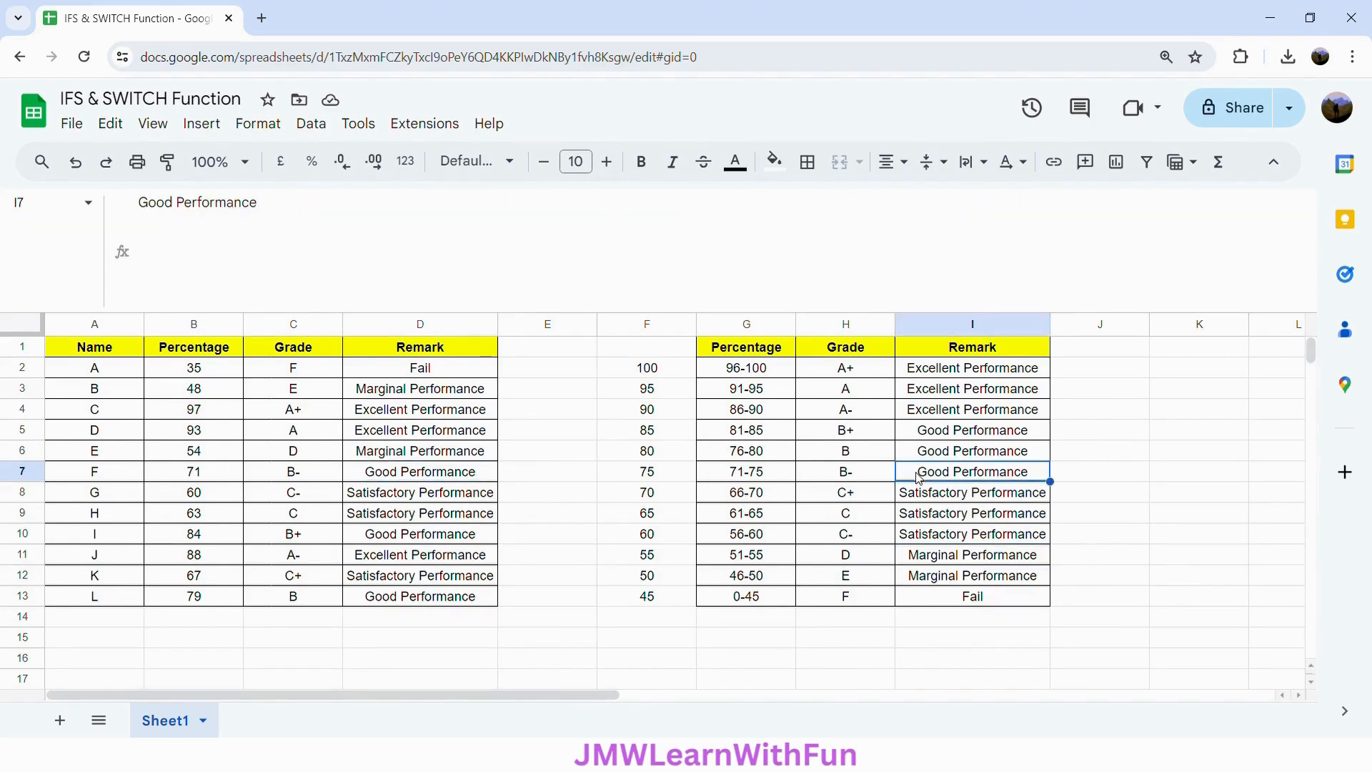
Step: Check the remarks in rows 8 to 13 against the matching grades in the reference table
{"action": "left_click", "coordinate": [369, 500]}
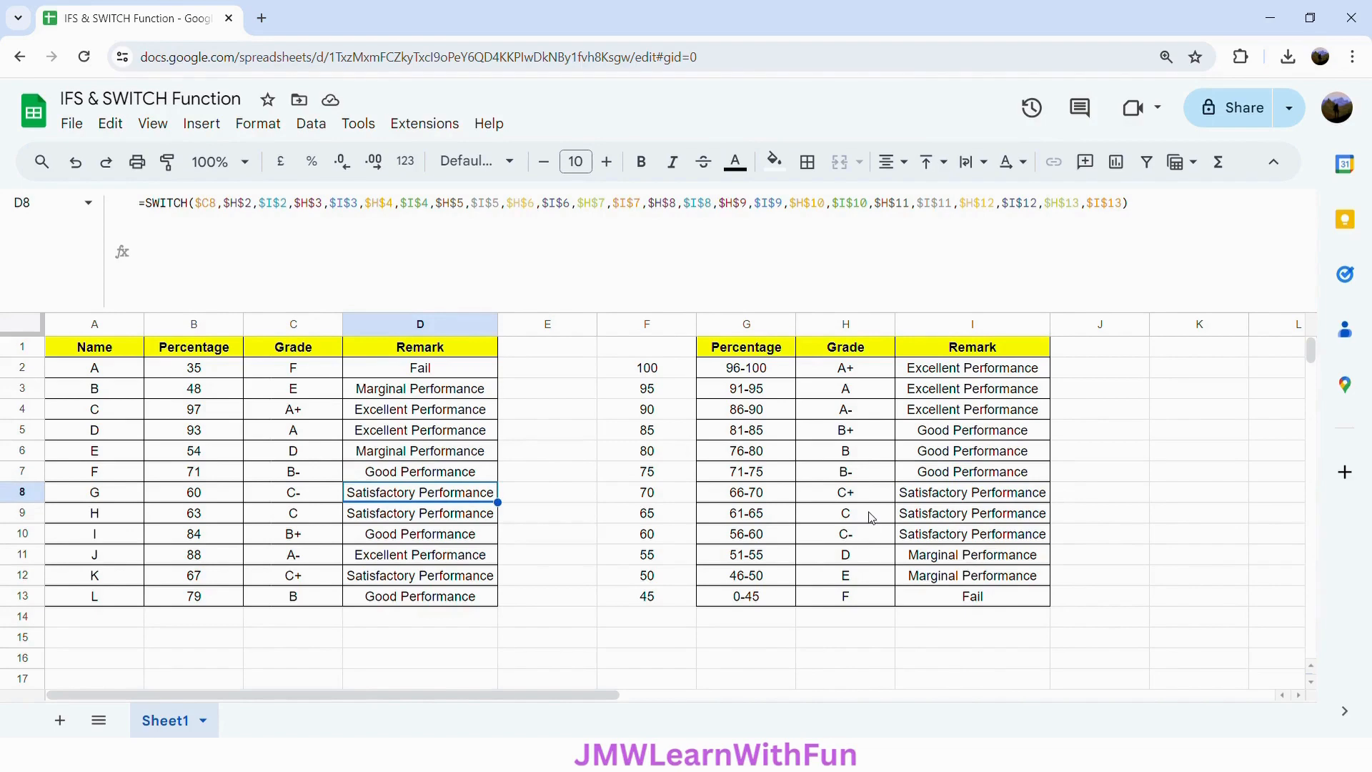
{"action": "left_click", "coordinate": [926, 520]}
{"action": "left_click", "coordinate": [384, 540]}
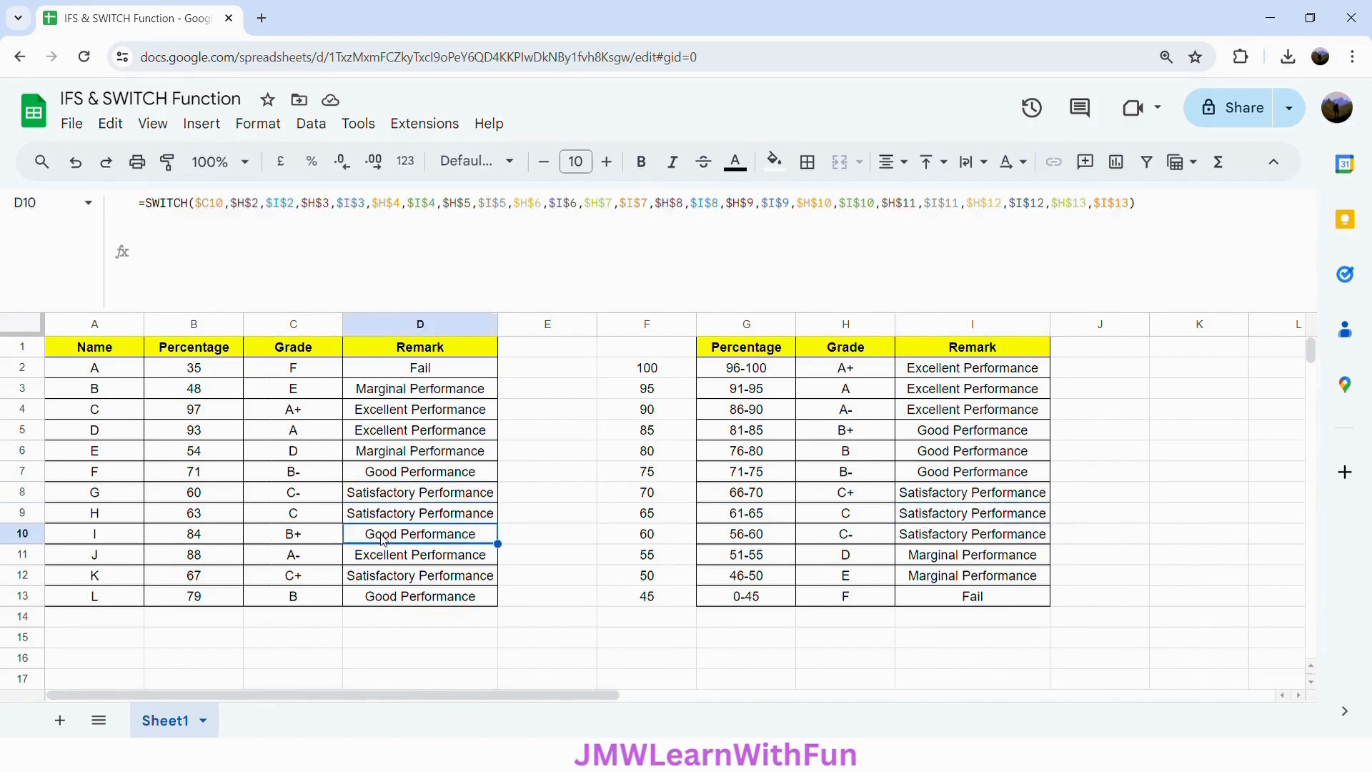
{"action": "left_click", "coordinate": [942, 439]}
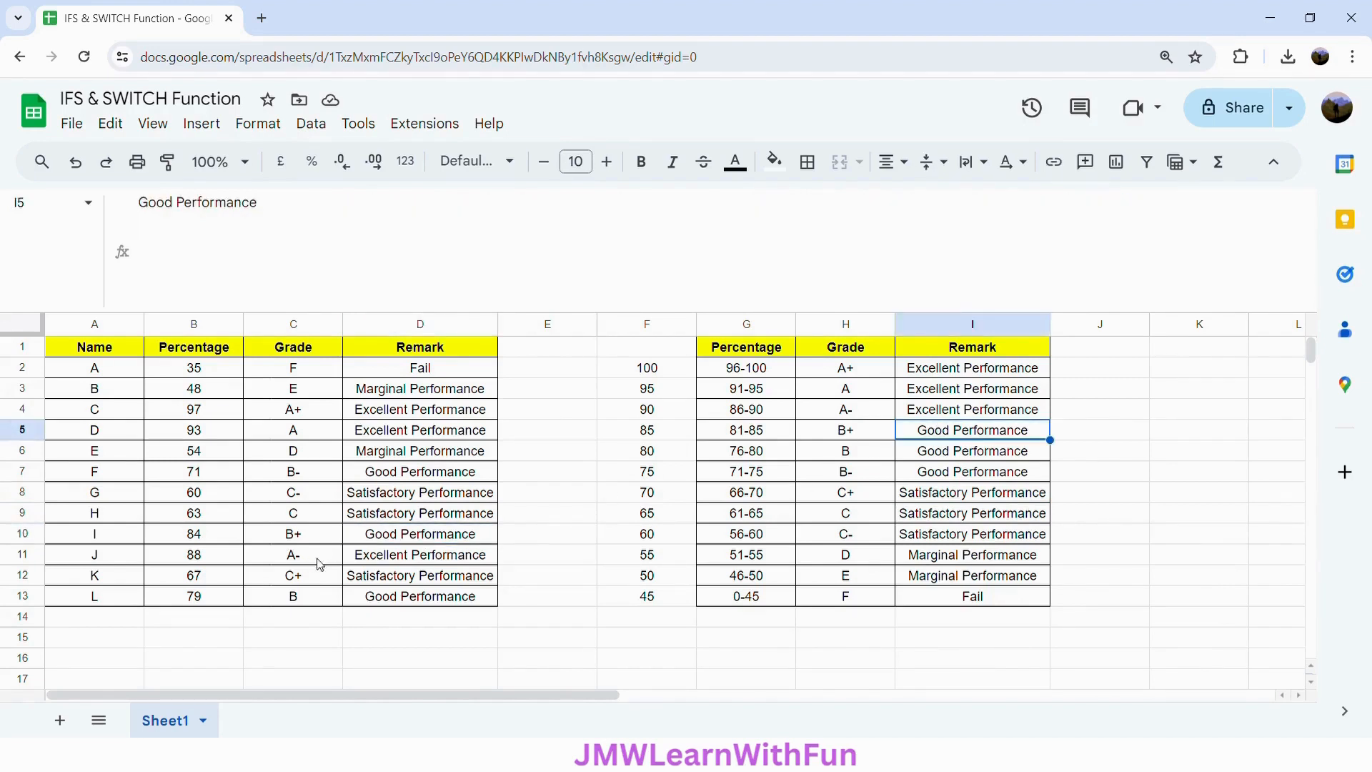
{"action": "left_click", "coordinate": [387, 561]}
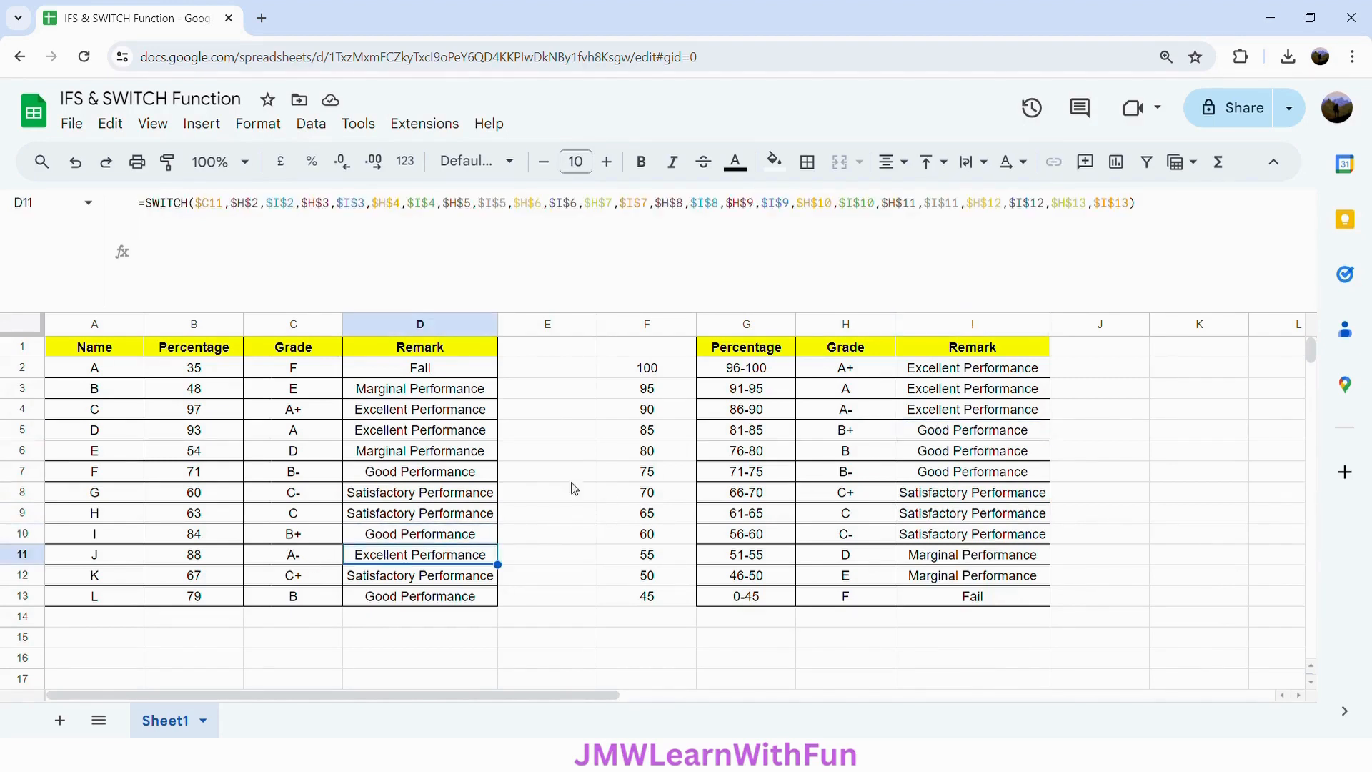
{"action": "left_click", "coordinate": [926, 413]}
{"action": "left_click", "coordinate": [371, 577]}
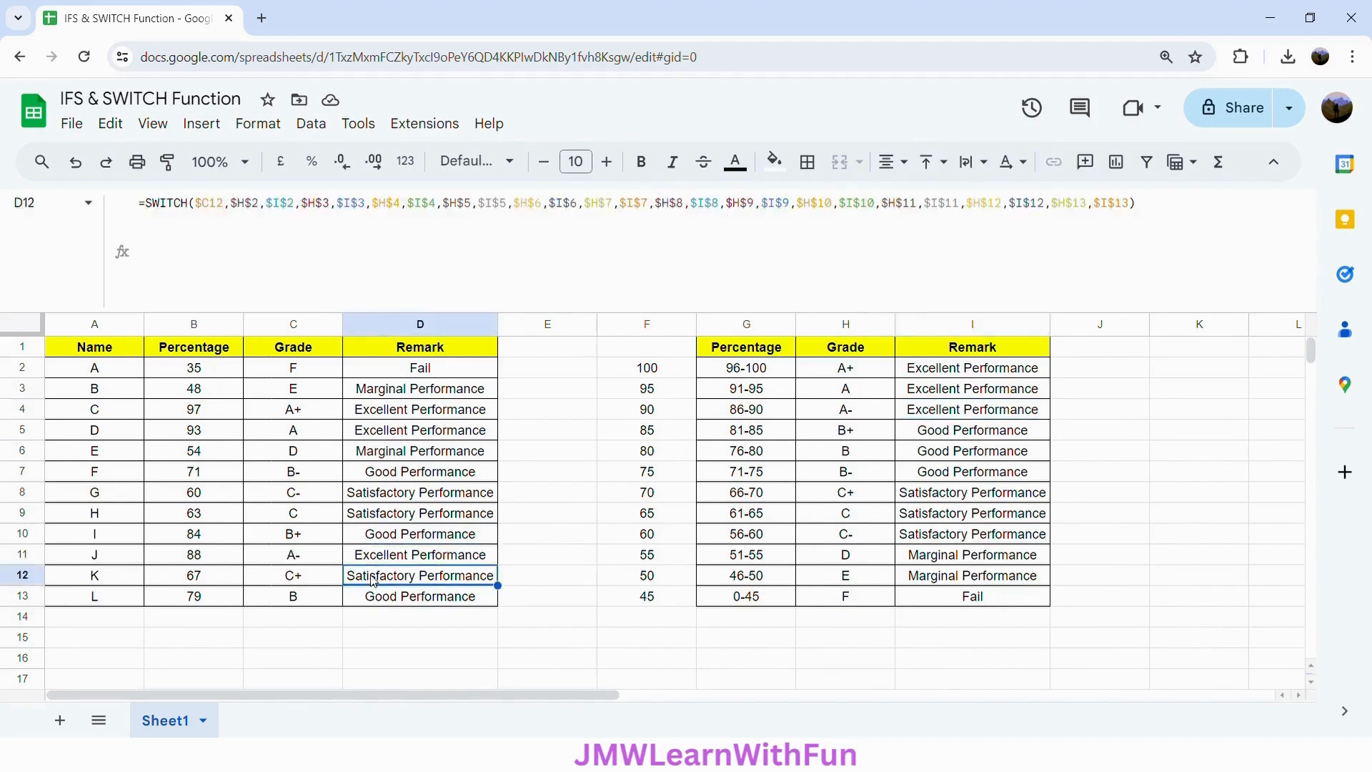
{"action": "left_click", "coordinate": [970, 498]}
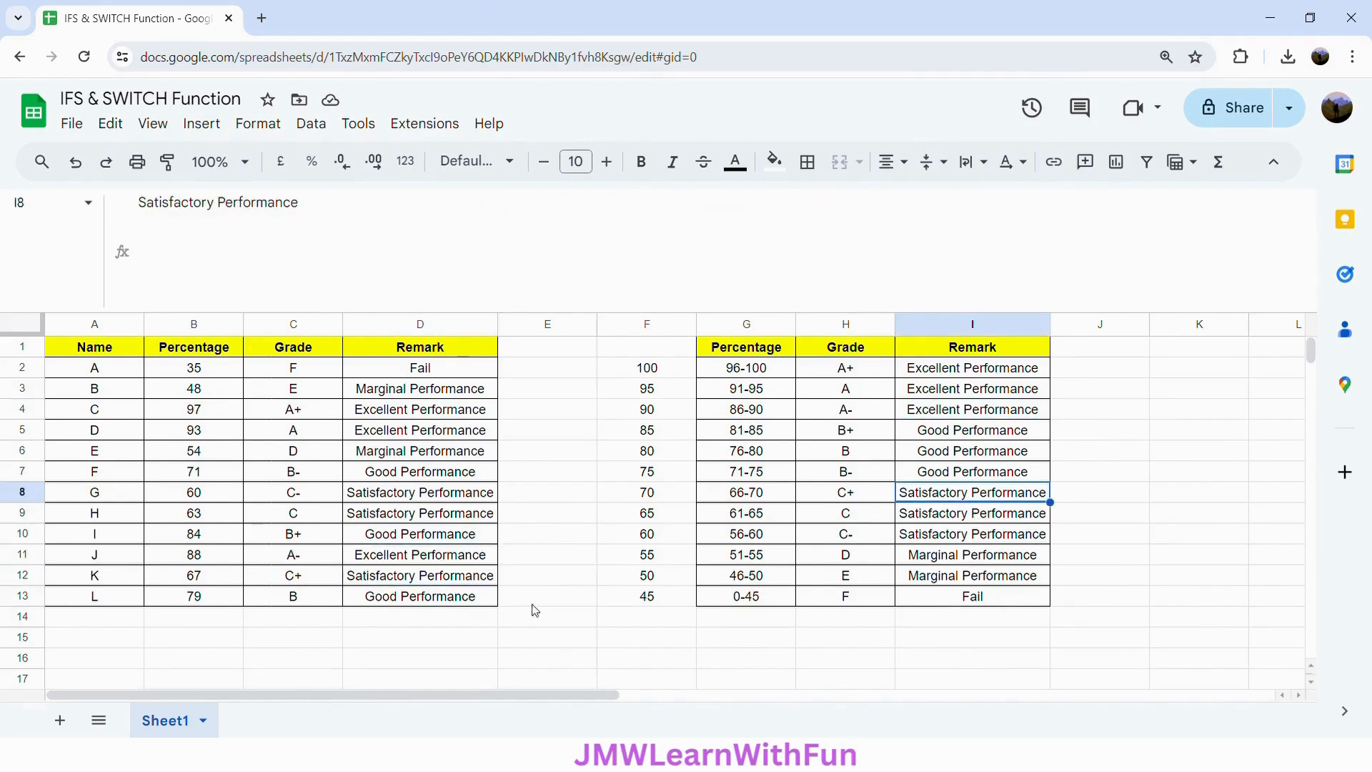
{"action": "left_click", "coordinate": [371, 605]}
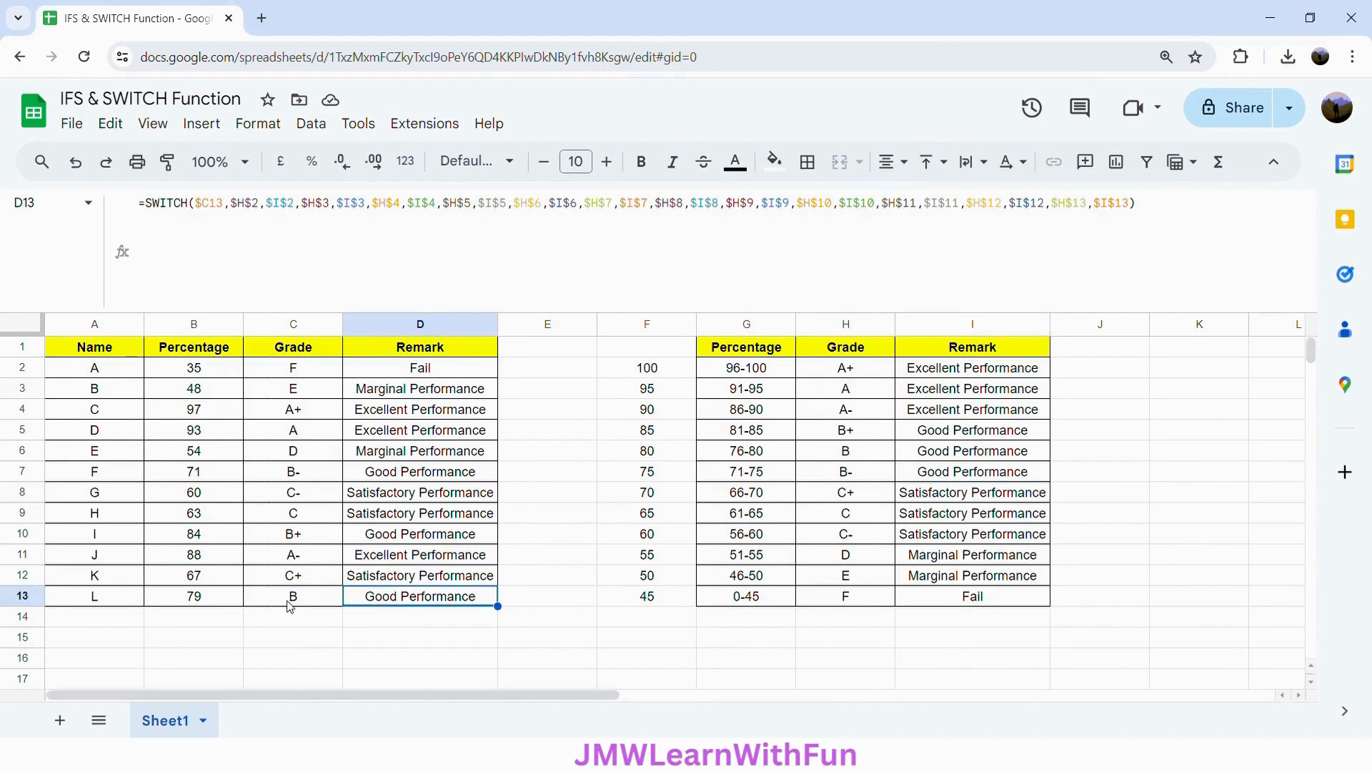
{"action": "left_click", "coordinate": [943, 458]}
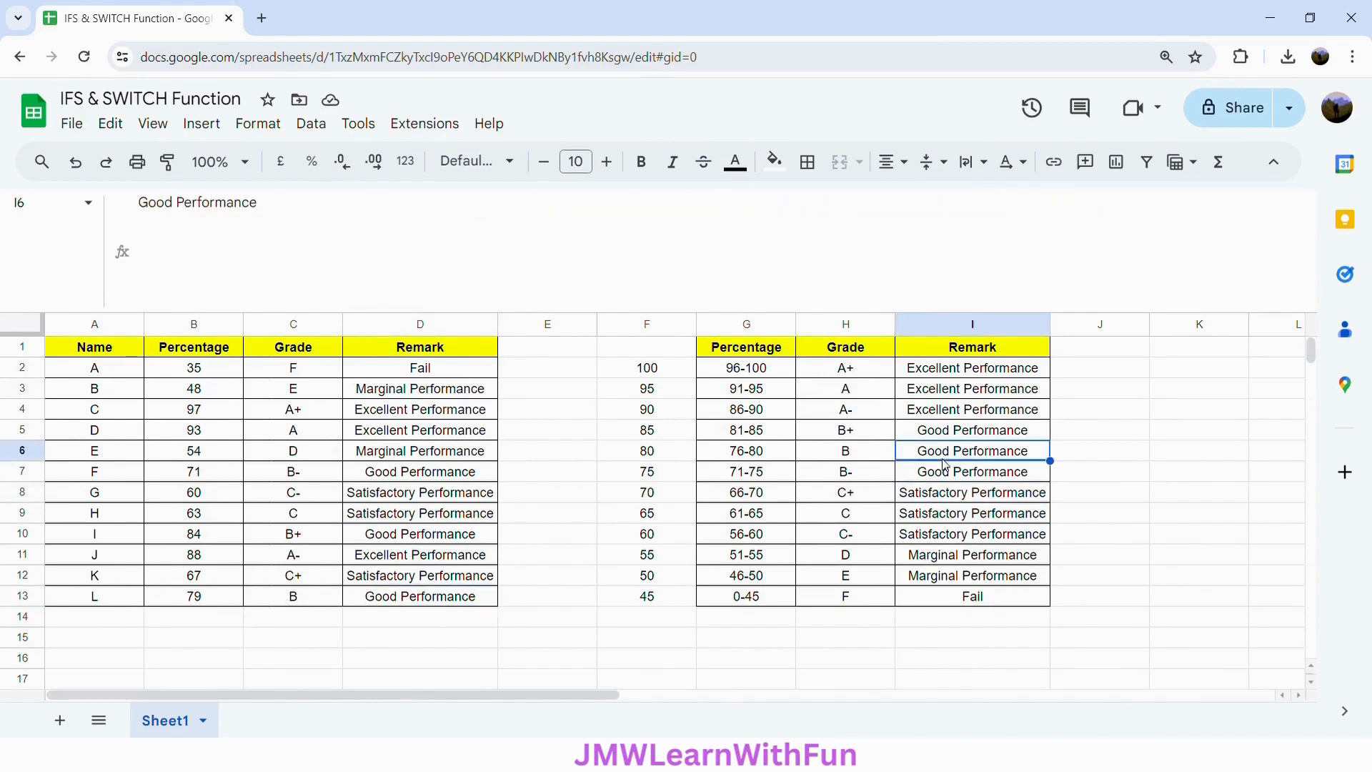
Step: Shrink the expanded formula bar back to a single line
{"action": "left_click", "coordinate": [286, 354]}
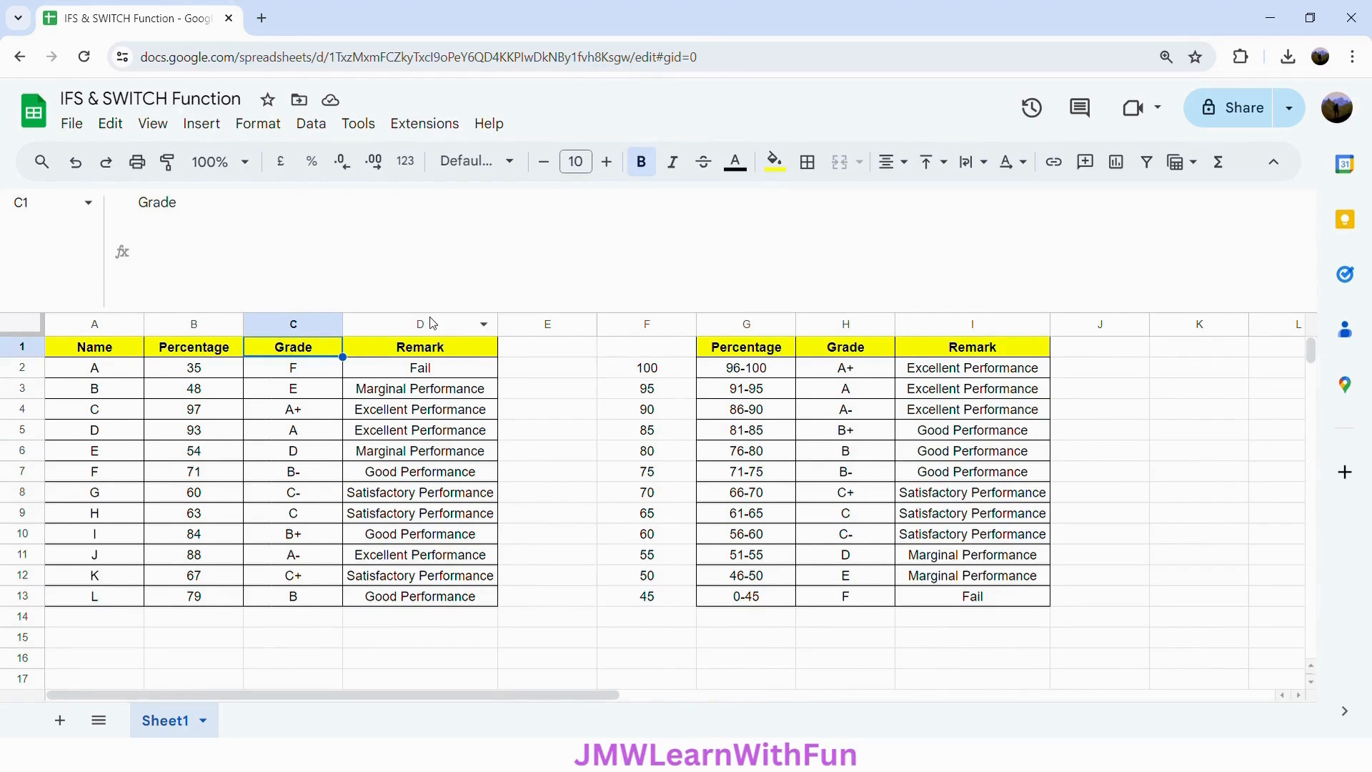
{"action": "left_click_drag", "start_coordinate": [431, 315], "coordinate": [431, 222]}
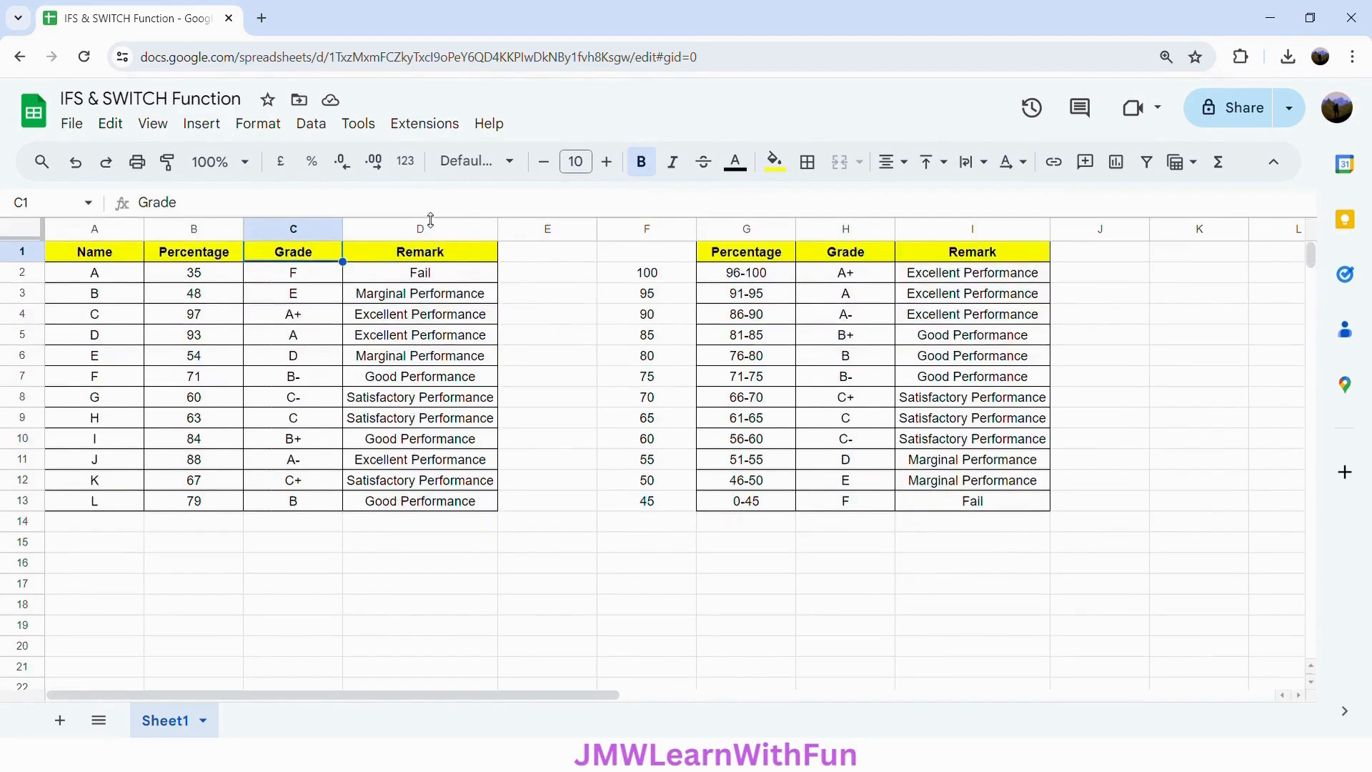